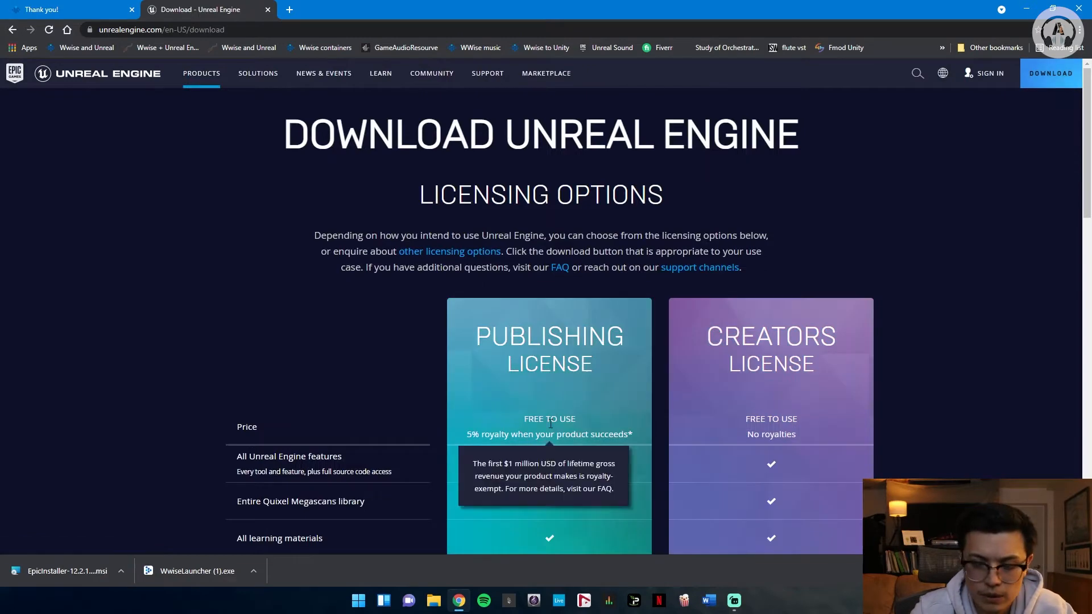
# - Download the Epic Games launcher installer under the Publishing License and run it to install the launcher
pyautogui.scroll(-3, 549, 425)
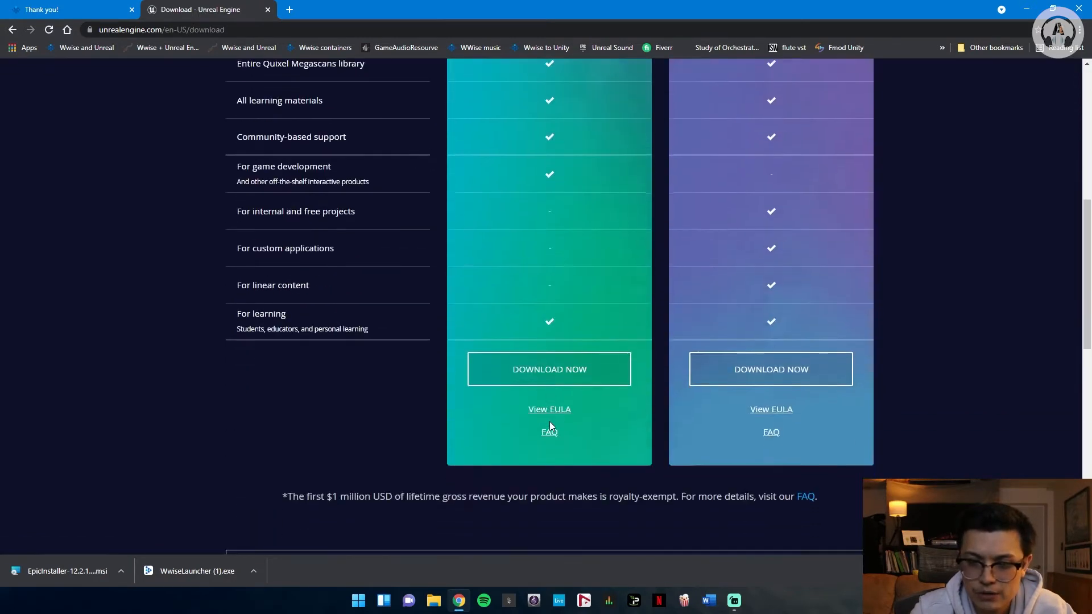
pyautogui.scroll(3, 580, 369)
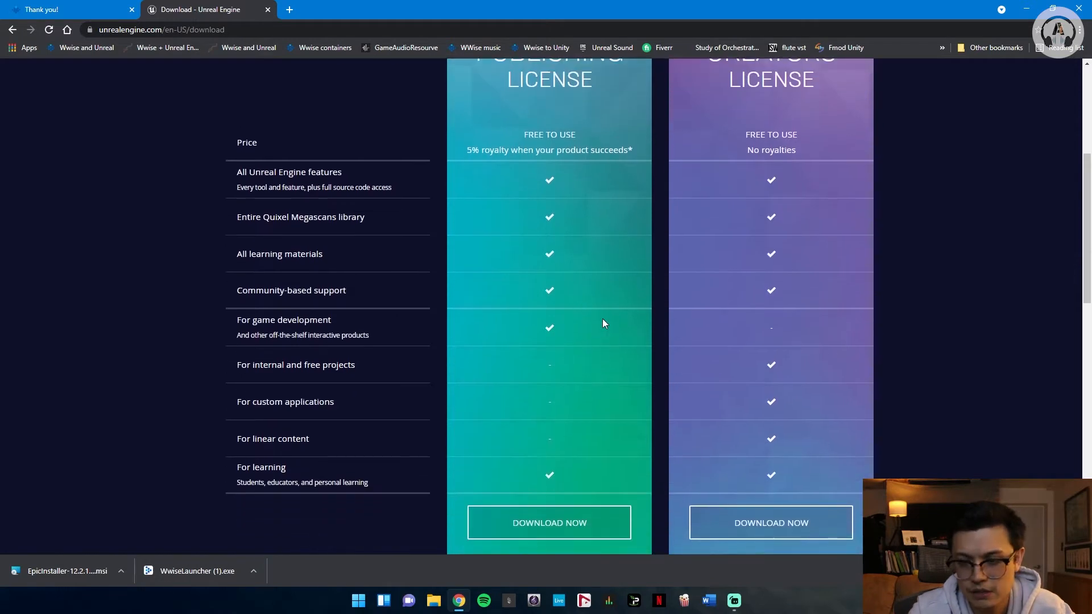
pyautogui.scroll(-3, 569, 420)
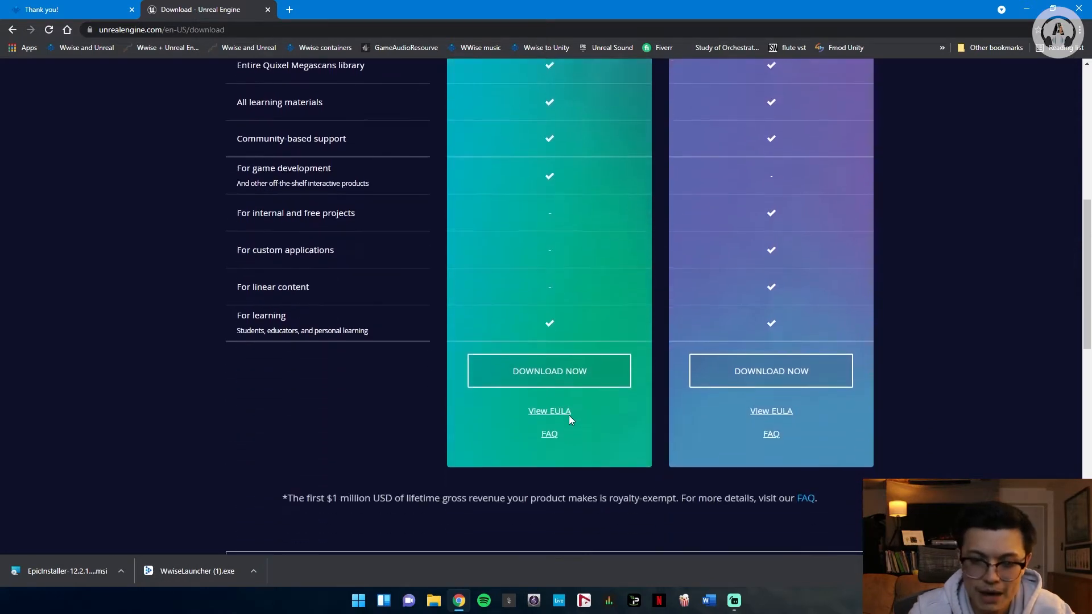
pyautogui.click(540, 367)
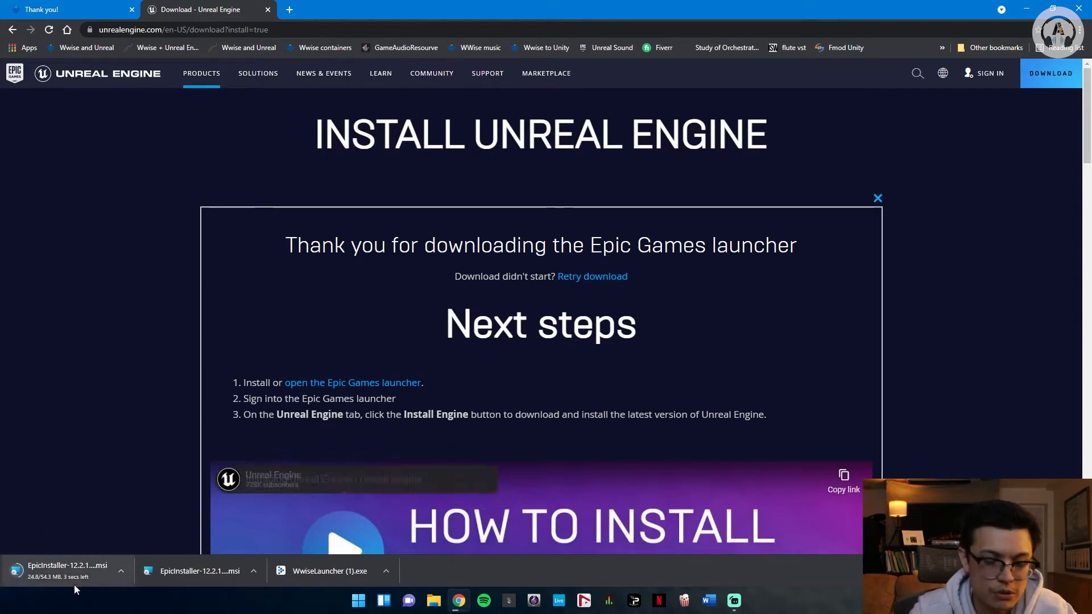
pyautogui.click(63, 574)
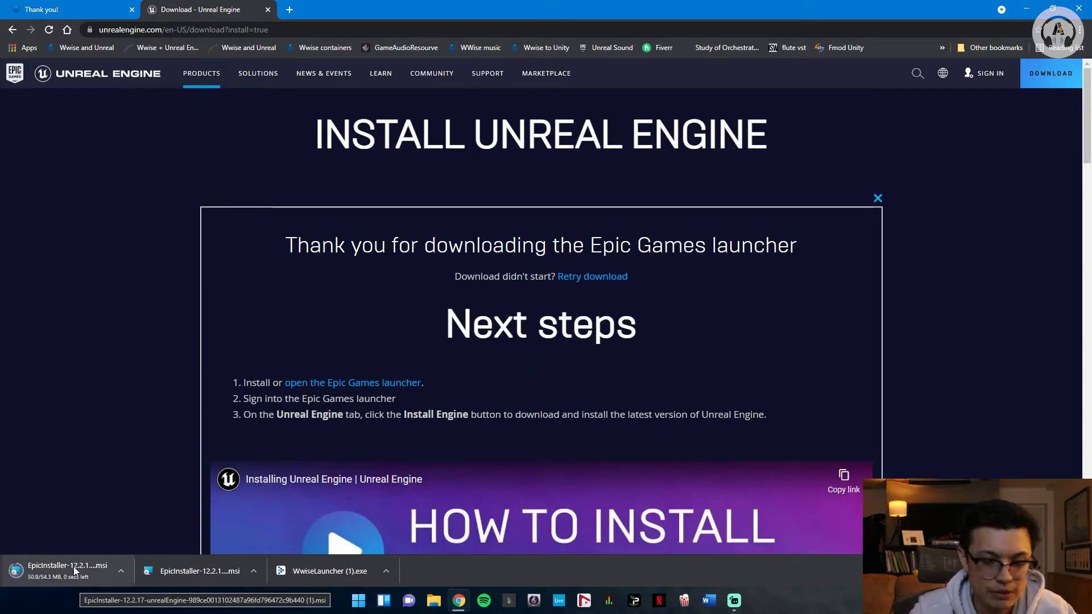
pyautogui.click(593, 385)
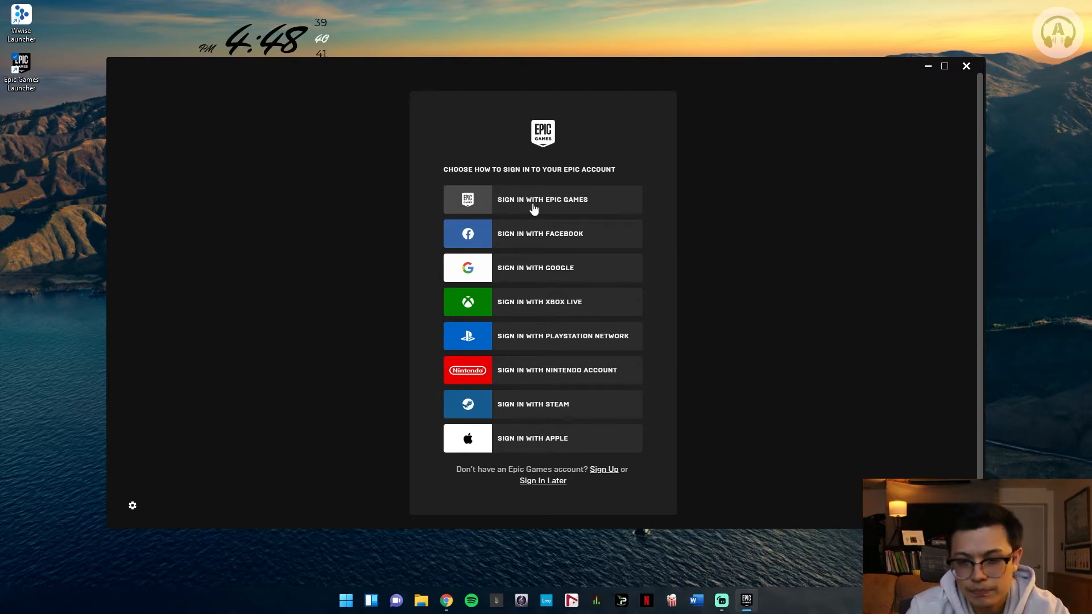
# - Sign in to the launcher with the Epic Games account and start the Unreal Engine installation
pyautogui.click(533, 209)
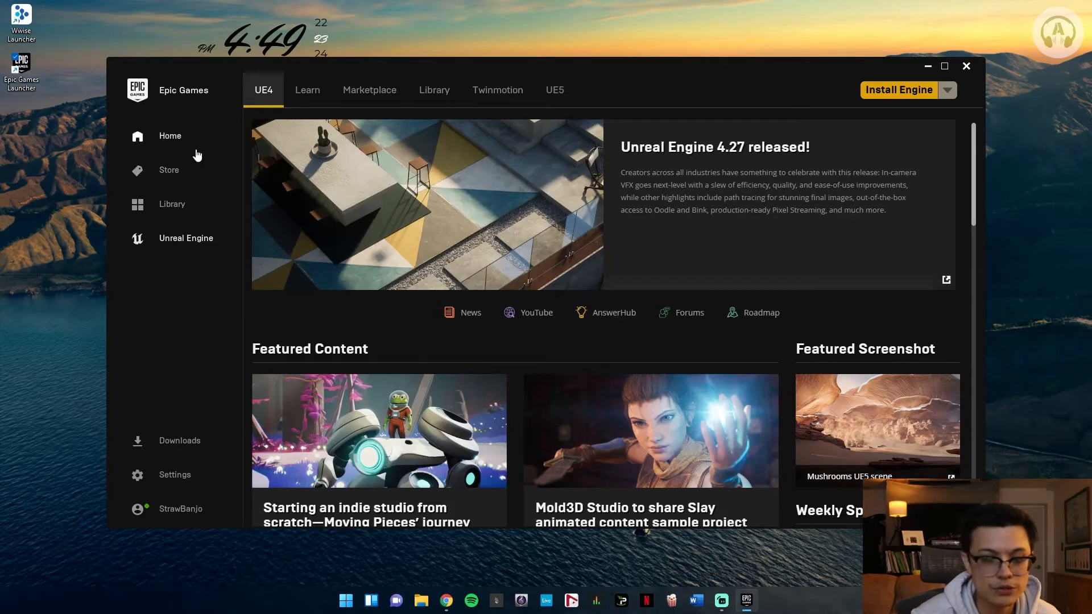
pyautogui.click(894, 92)
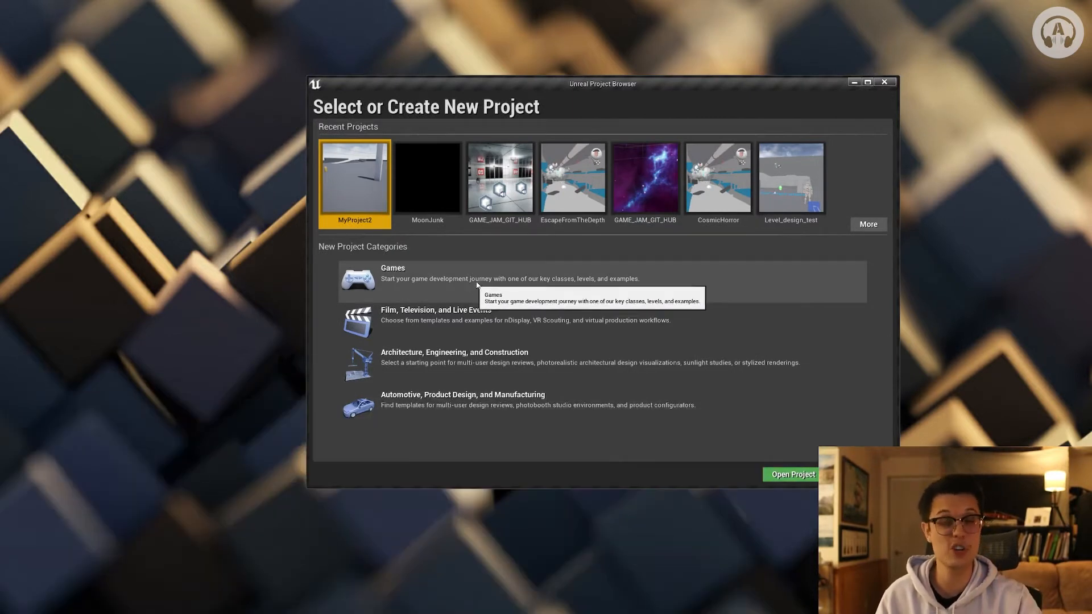
# - Choose the Games category and the First Person template for a new Unreal project, and proceed to the project settings
pyautogui.click(483, 281)
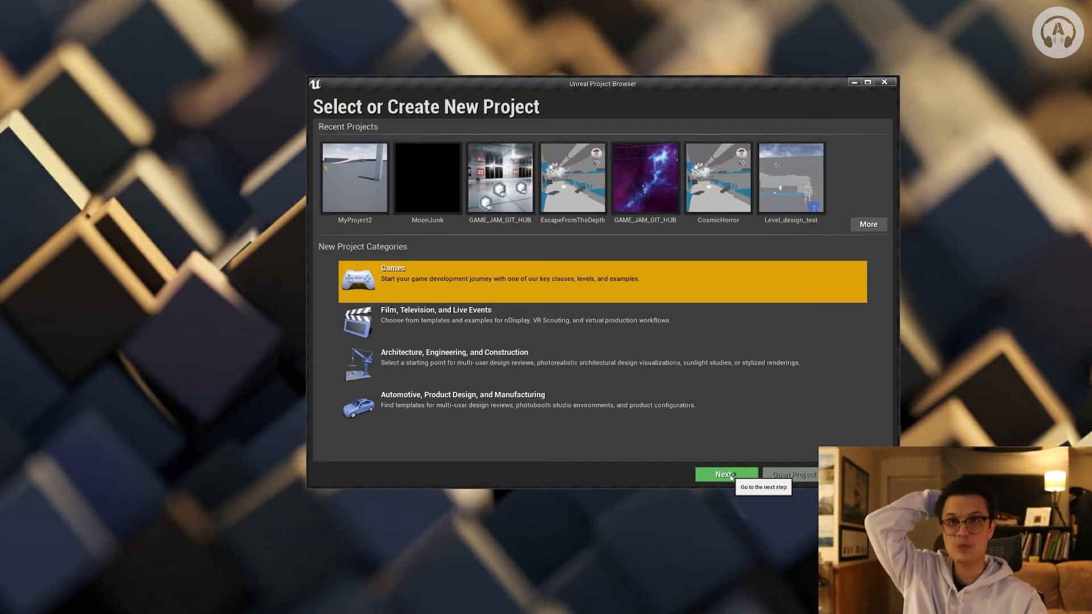
pyautogui.click(724, 474)
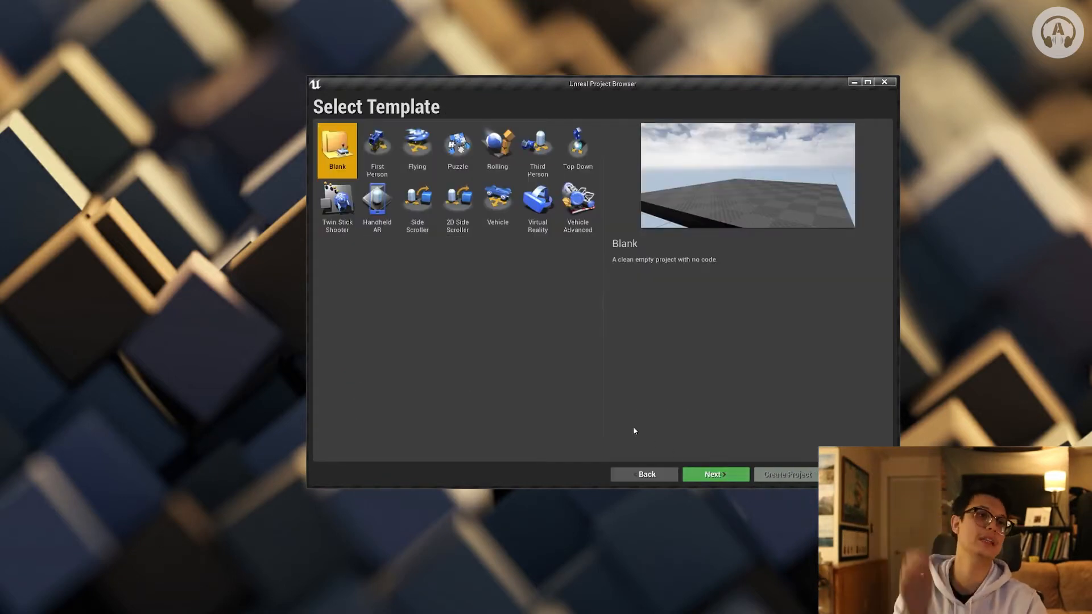
pyautogui.press('Right')
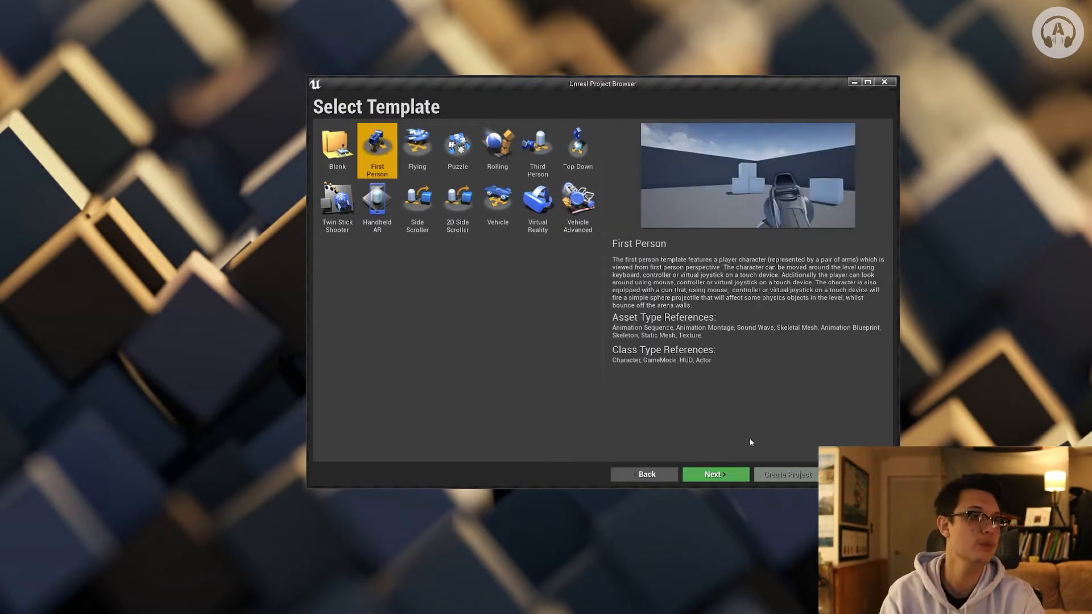
pyautogui.click(718, 477)
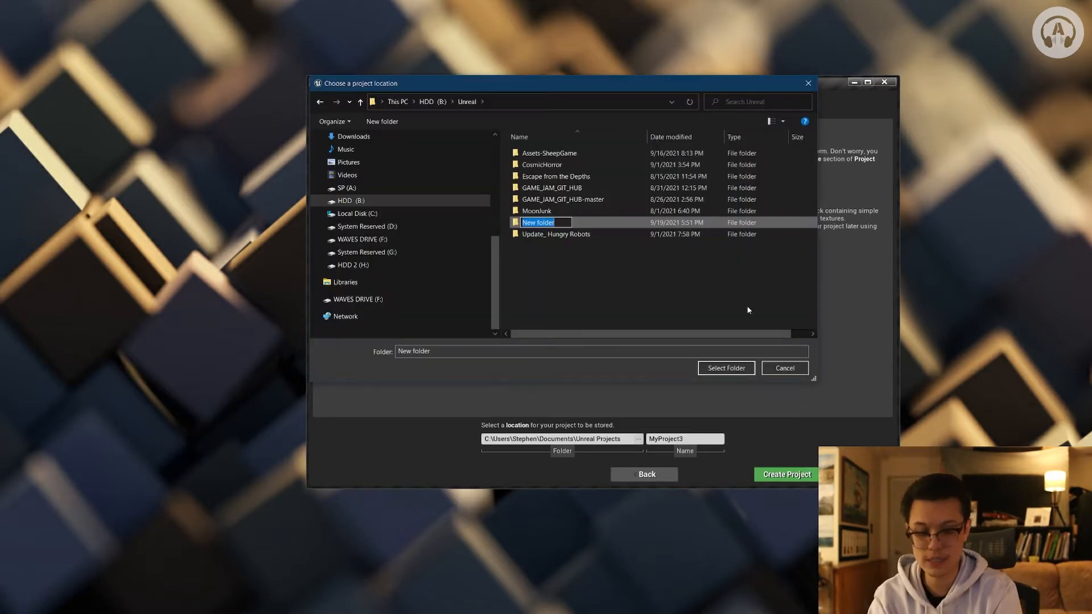
# - Name the new folder on the HDD (B:) drive "Integration project" and choose it as the project location
pyautogui.write('Integr')
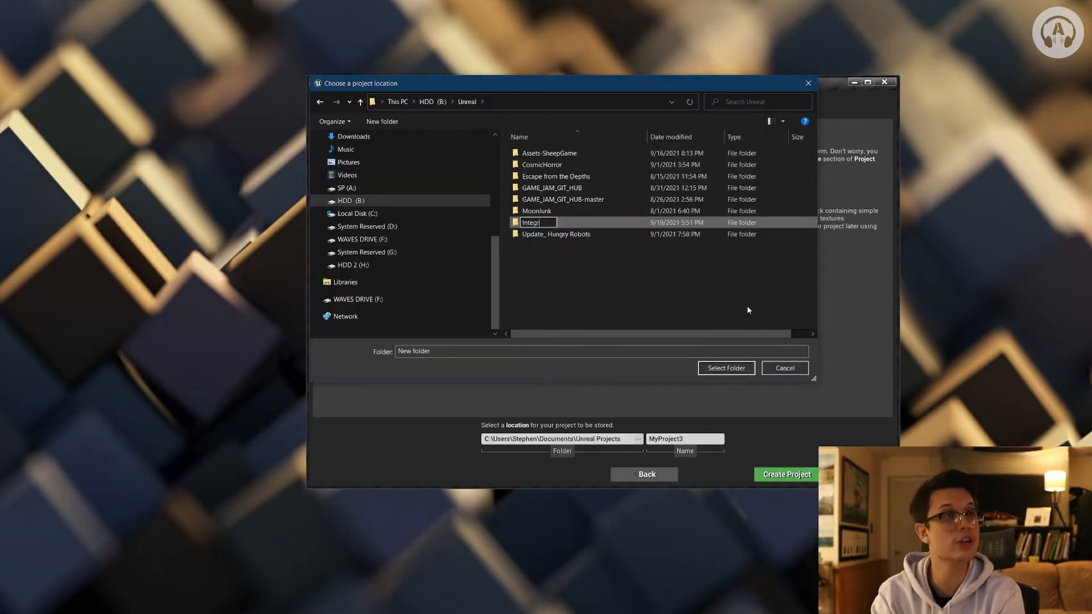
pyautogui.write('ation project')
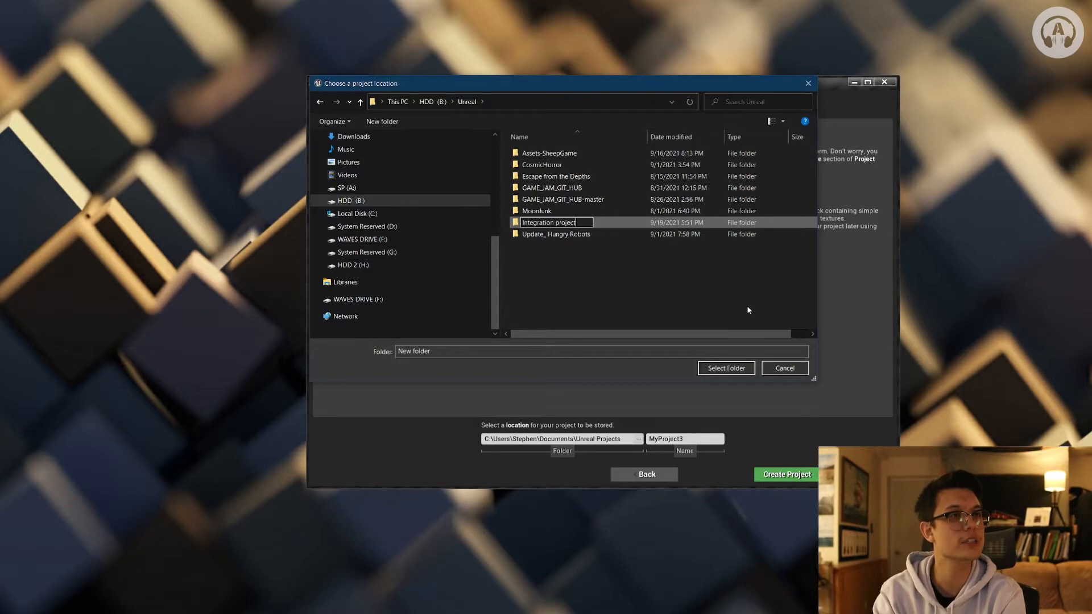
pyautogui.press('Return')
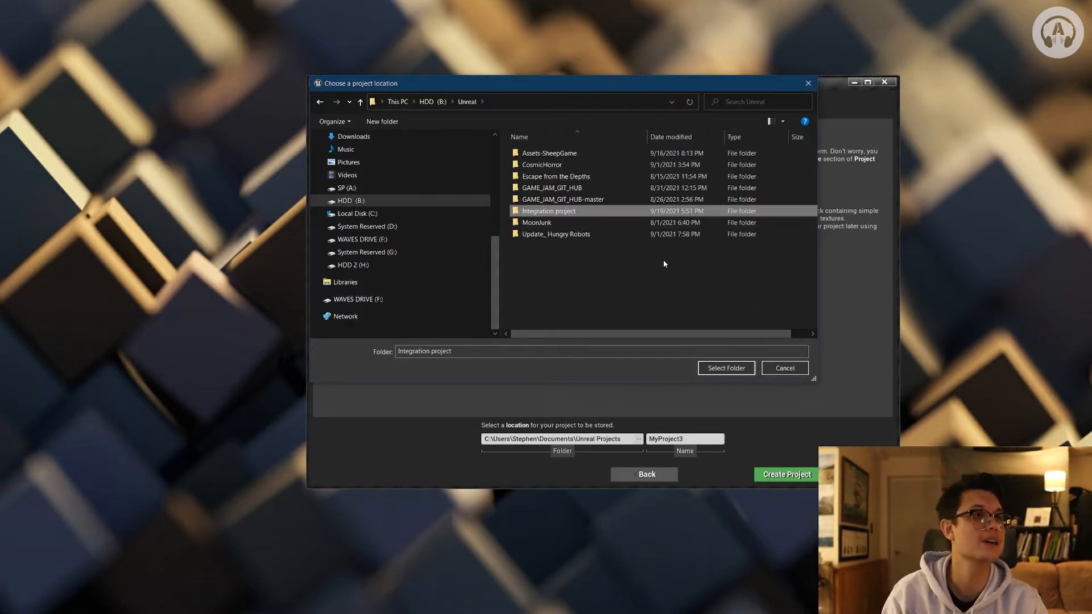
pyautogui.click(726, 368)
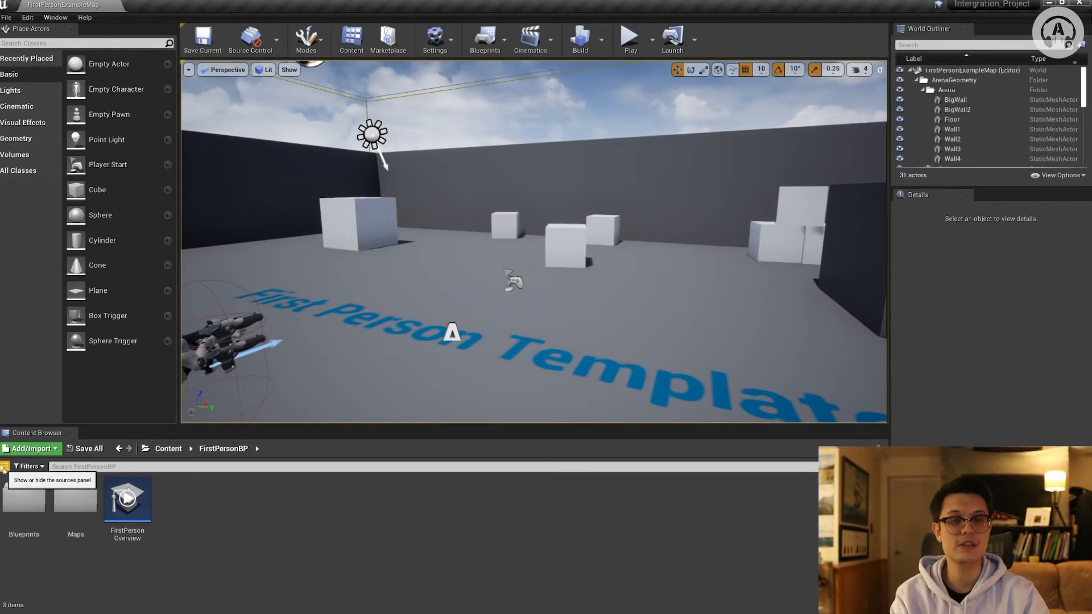
# - Show the Content Browser's folder tree and display the top-level Content folder
pyautogui.click(4, 466)
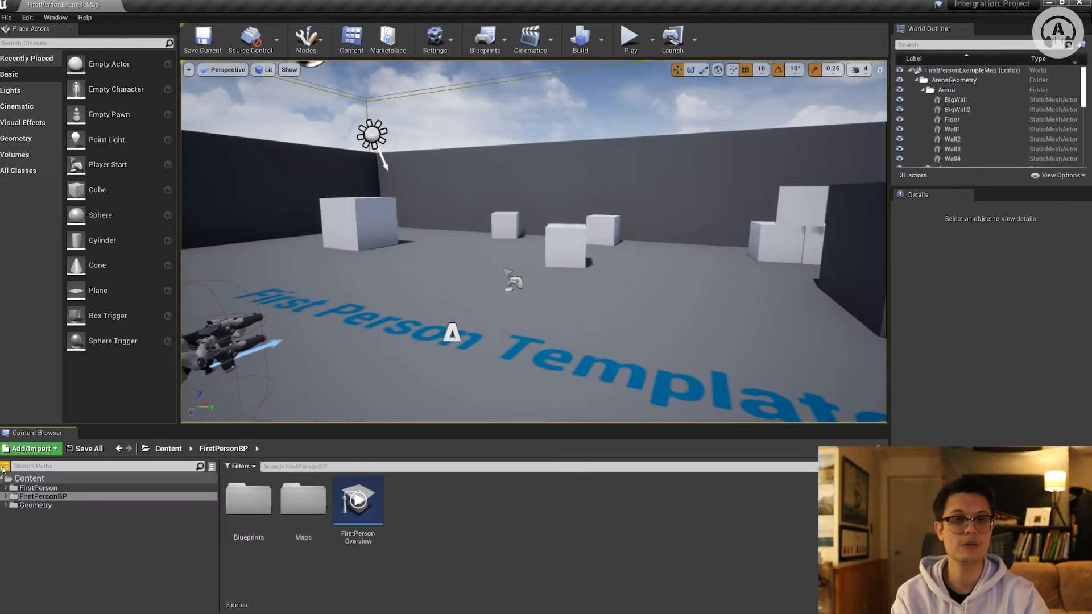
pyautogui.click(162, 479)
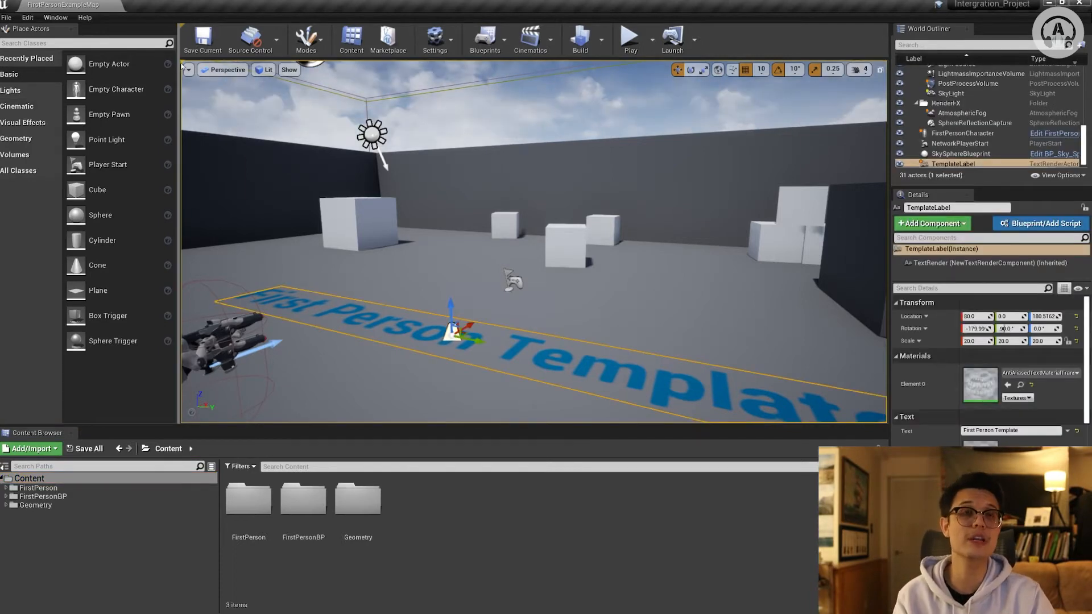
pyautogui.click(6, 17)
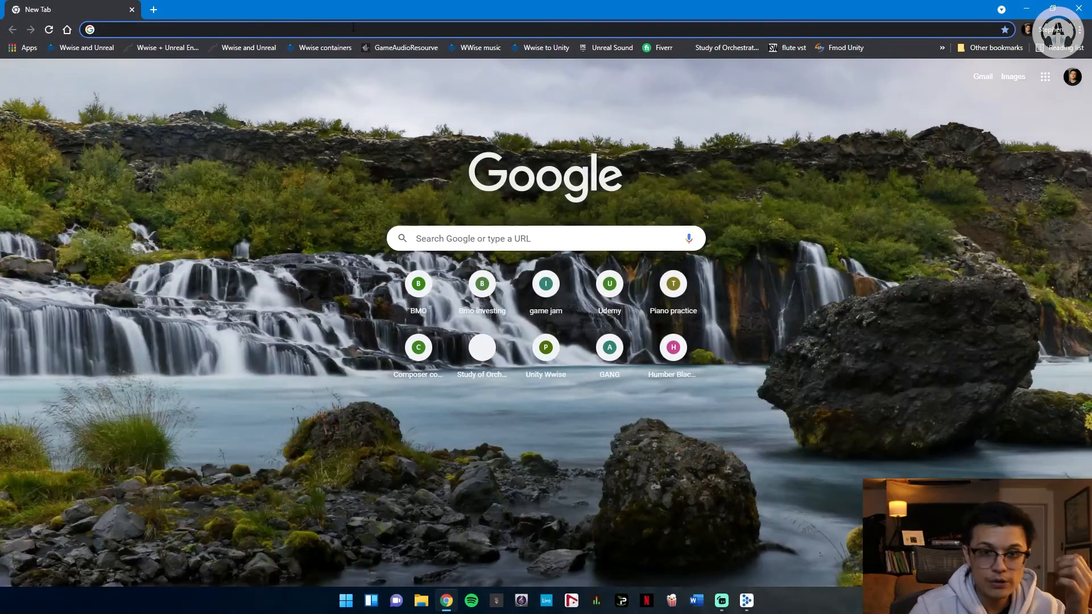
# - Look up wwise in the web browser and choose Download Wwise on the Audiokinetic site
pyautogui.click(352, 26)
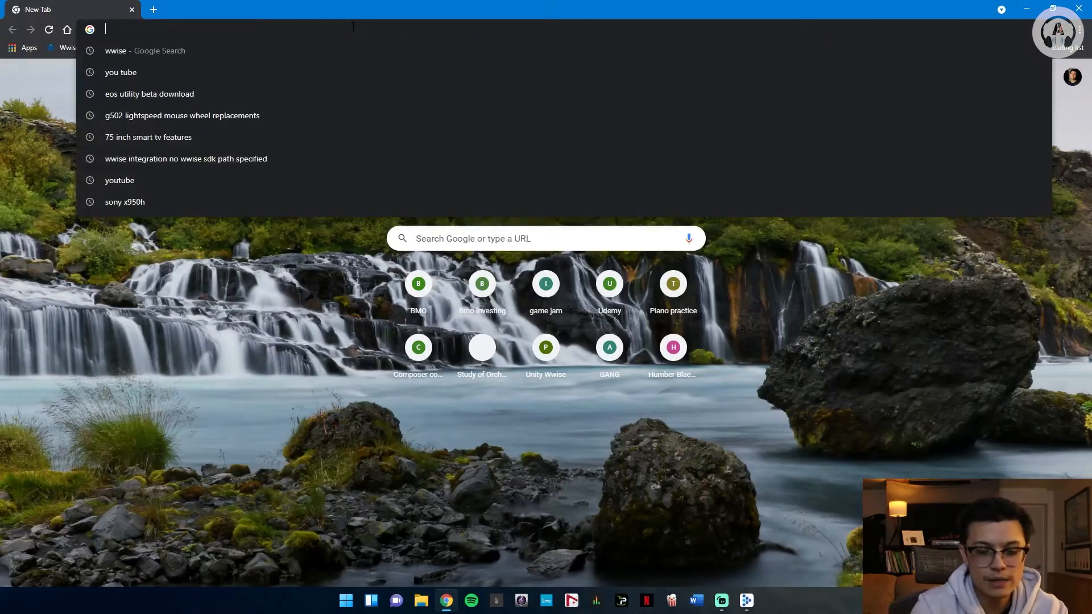
pyautogui.write('wwise')
pyautogui.moveTo(928, 100)
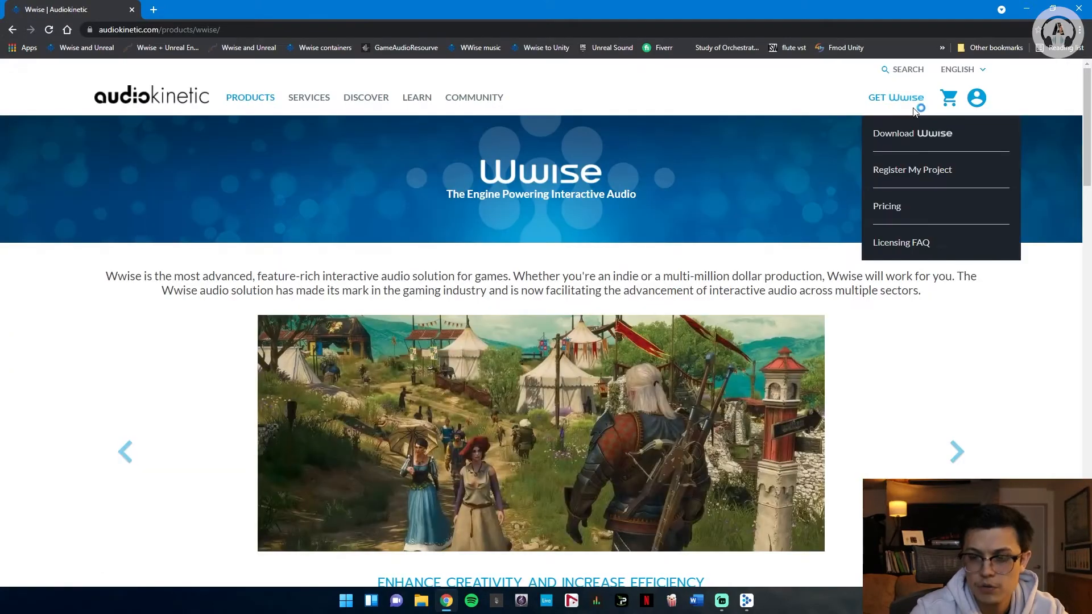
pyautogui.click(892, 140)
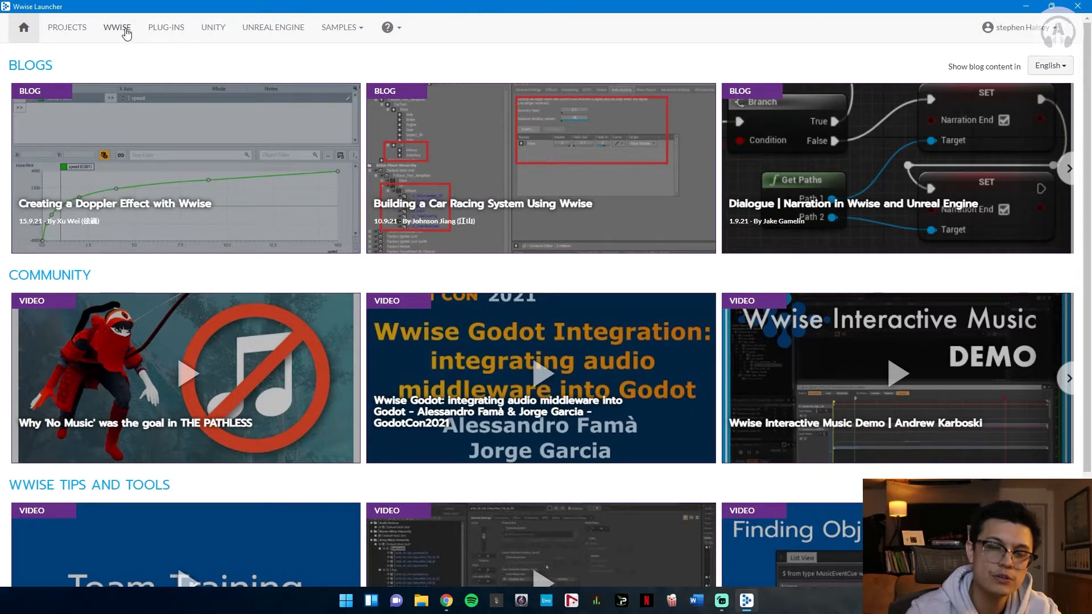
# - Start a Wwise 2021.1.3.7665 installation in the Wwise Launcher and add the SDK (C++) package
pyautogui.click(126, 34)
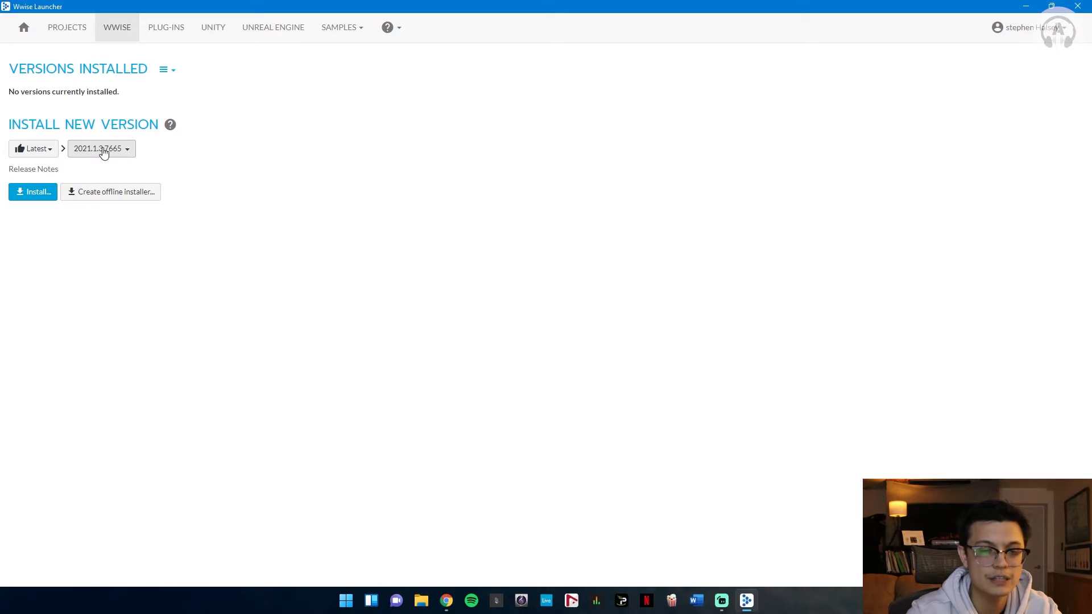
pyautogui.click(50, 193)
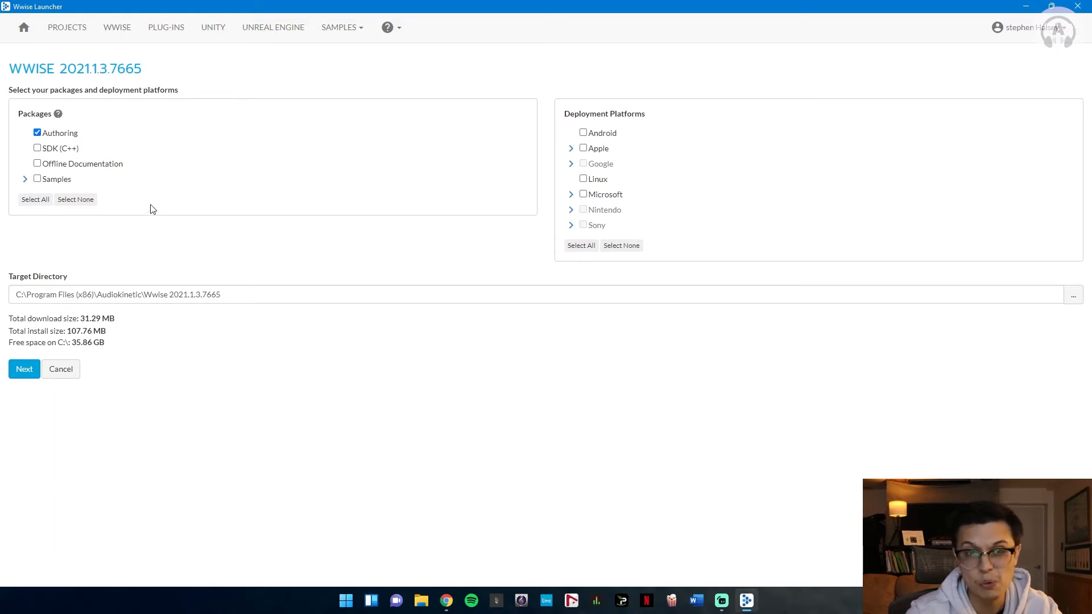
pyautogui.click(37, 149)
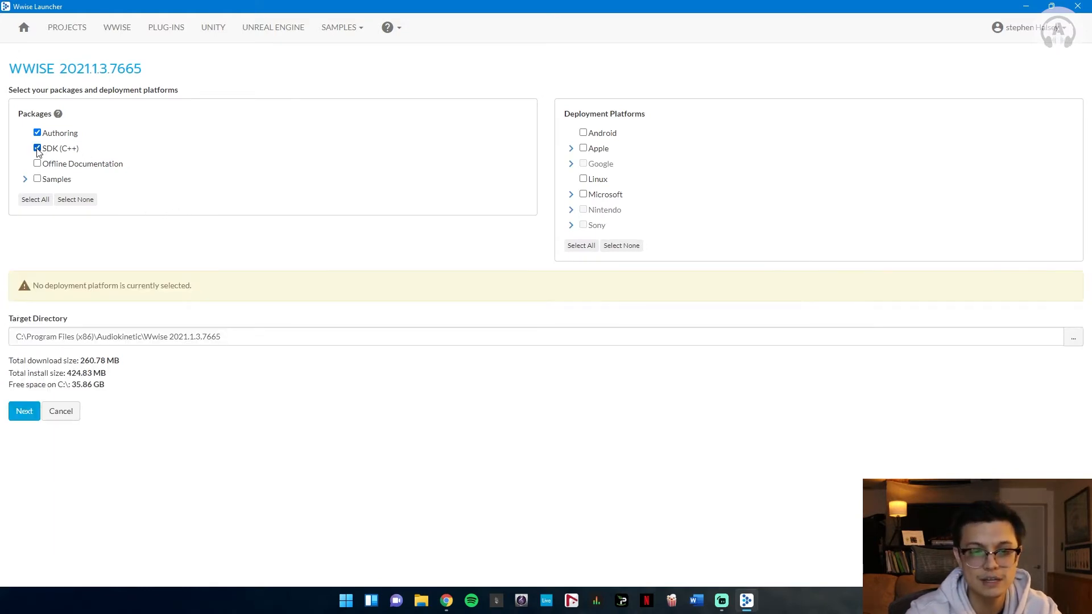
# - Add Visual Studio 2019 for Windows and macOS as deployment platforms, and proceed to the plug-in selection
pyautogui.click(571, 194)
pyautogui.click(593, 210)
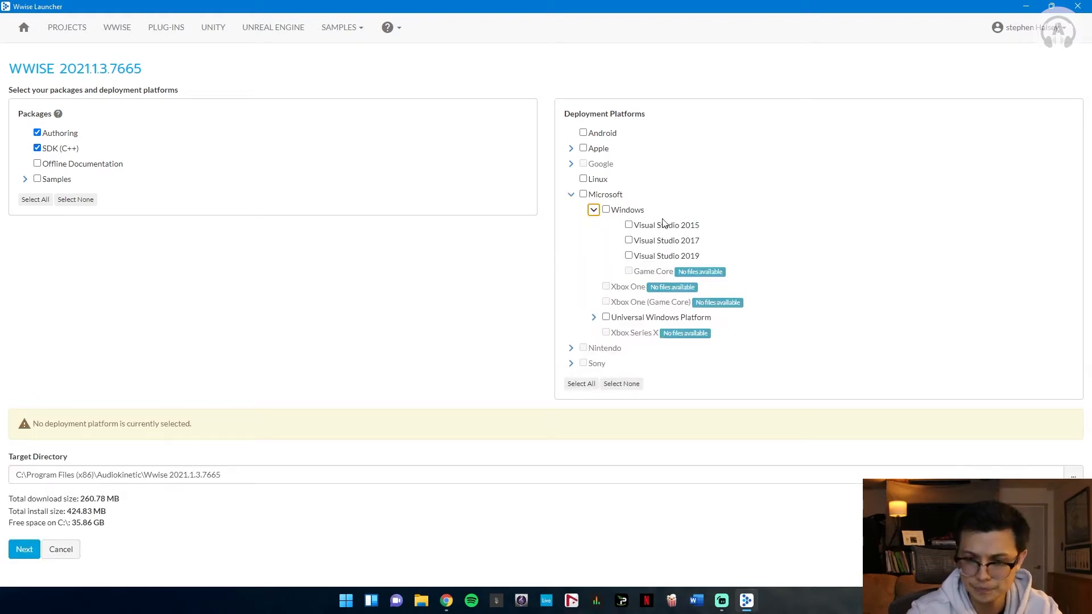
pyautogui.click(628, 256)
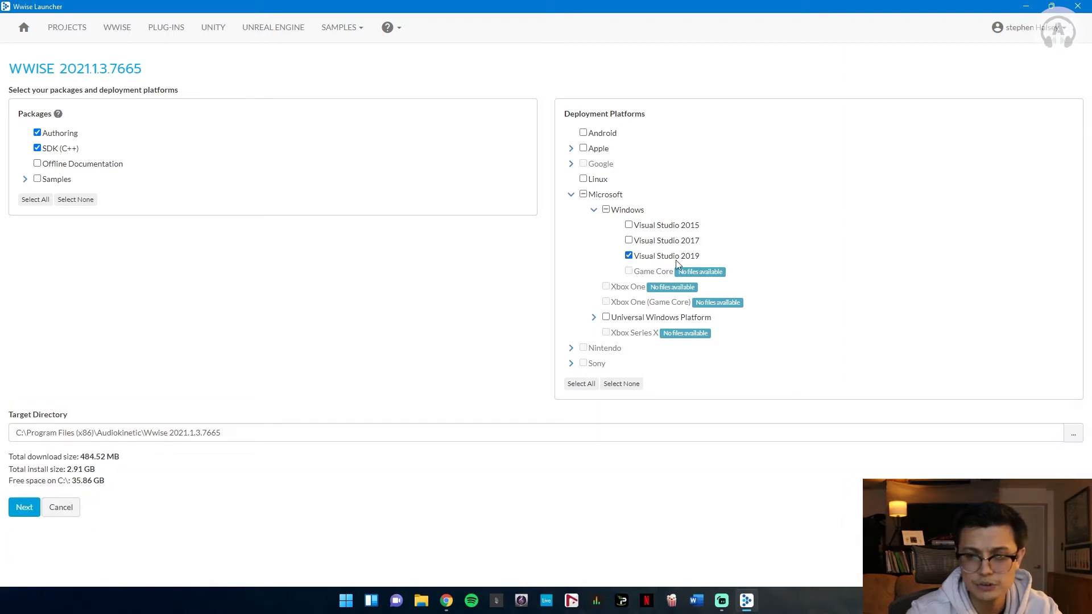
pyautogui.click(571, 149)
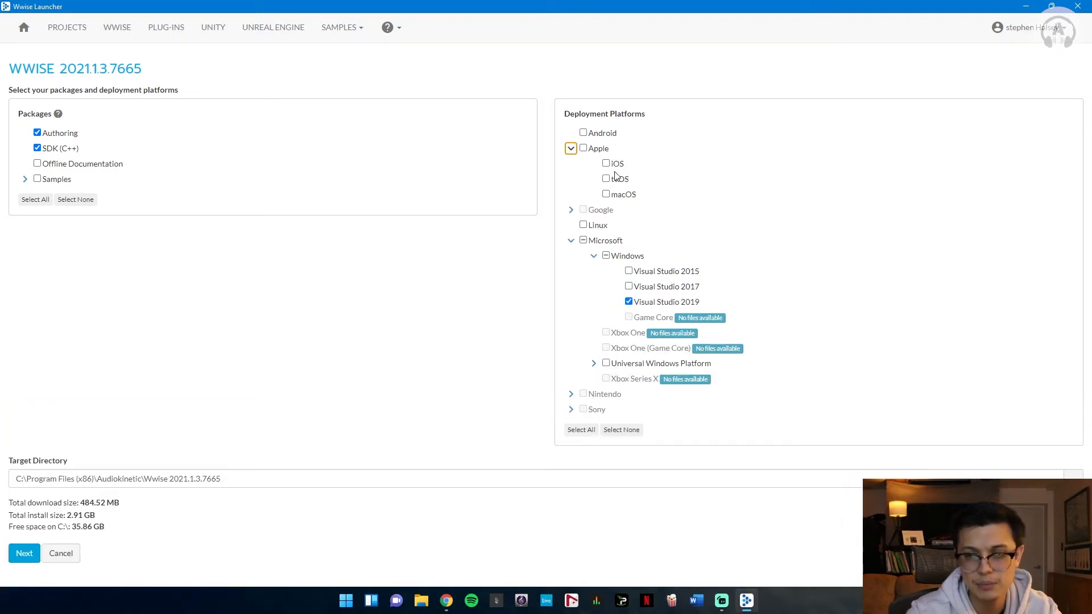
pyautogui.click(606, 195)
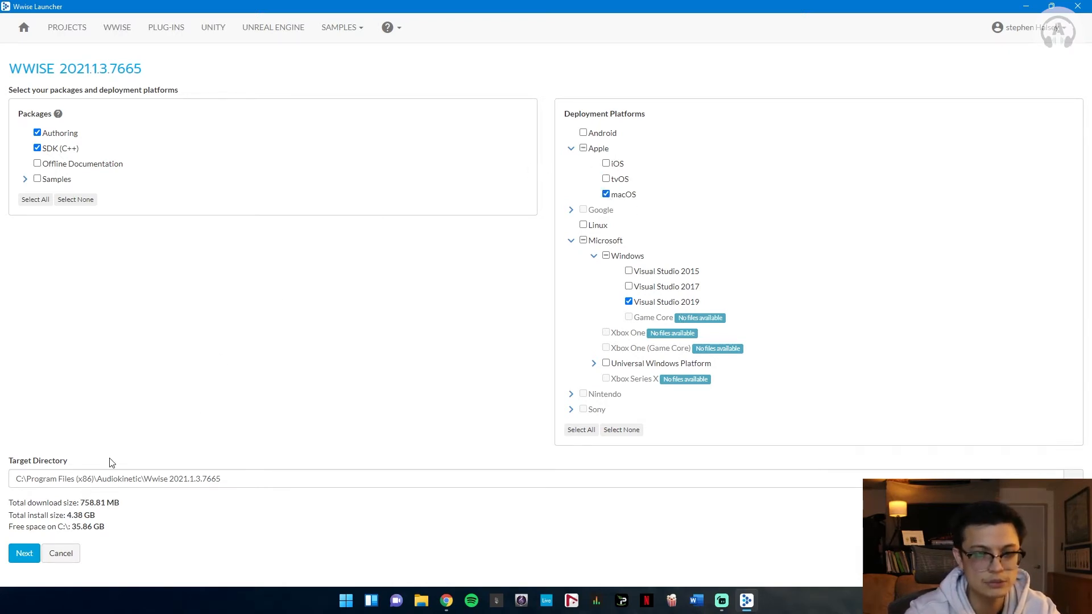
pyautogui.click(22, 554)
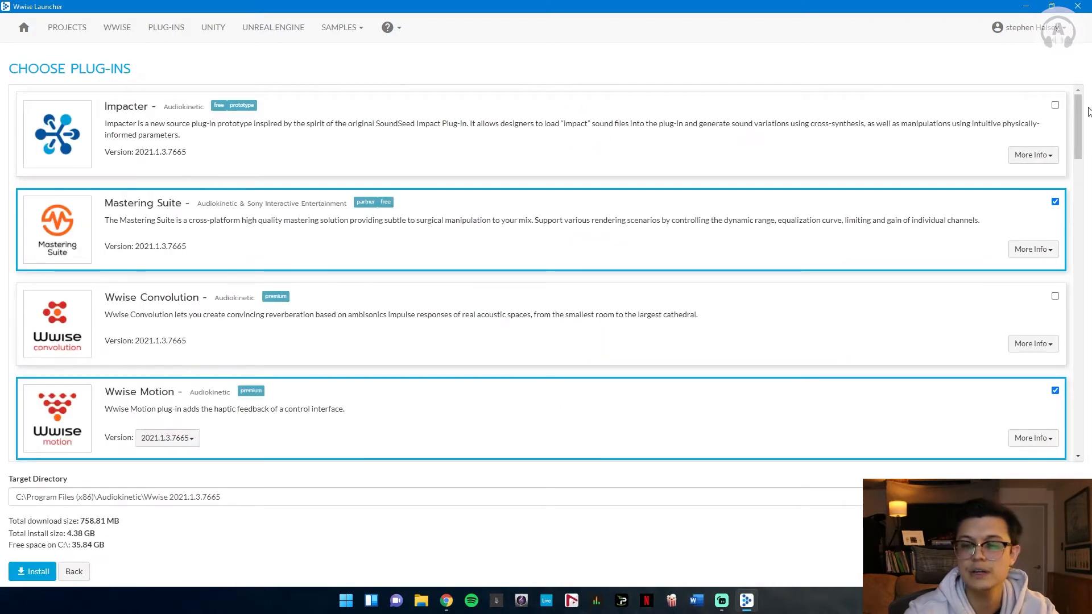
# - Deselect the preselected plug-ins, including Mastering Suite and McDSP ML1, McDSP Futzbox, and start the installation with the default target directory
pyautogui.moveTo(1080, 114); pyautogui.dragTo(1080, 119)
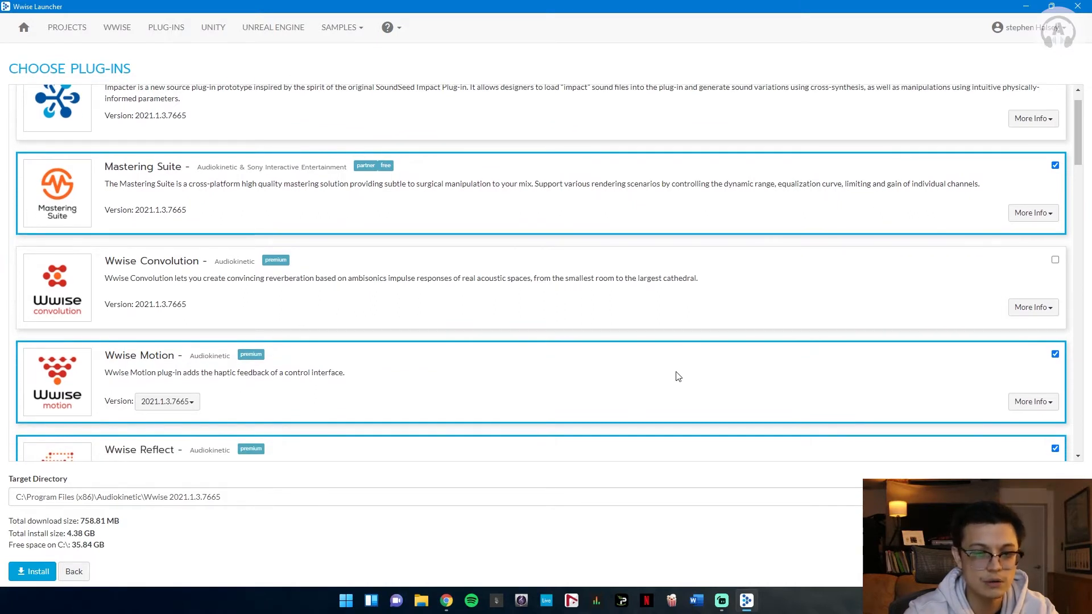
pyautogui.moveTo(1081, 153); pyautogui.dragTo(1078, 186)
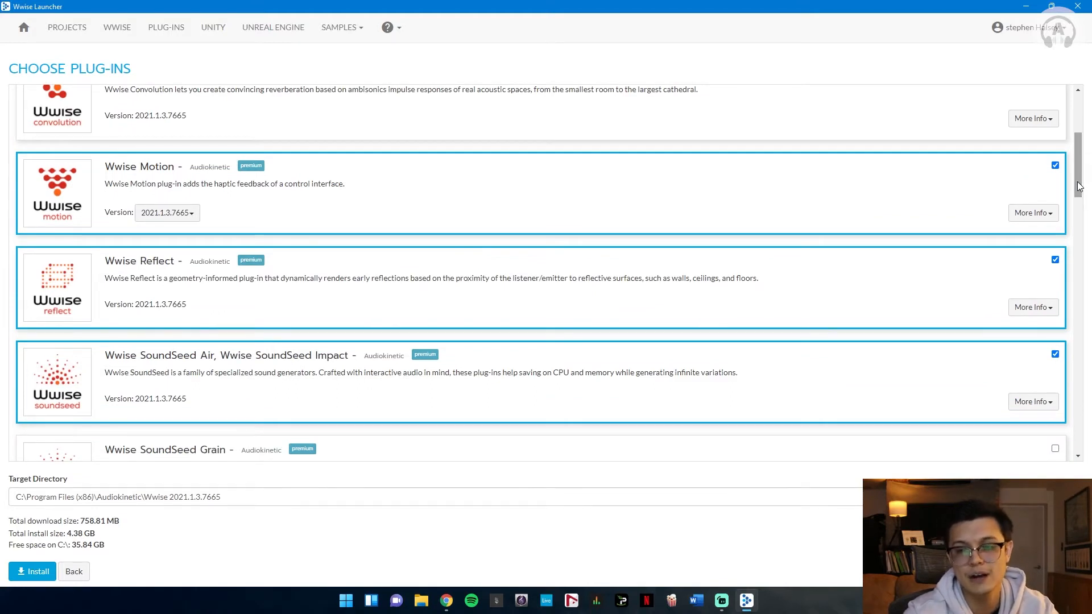
pyautogui.moveTo(1078, 186); pyautogui.dragTo(1086, 146)
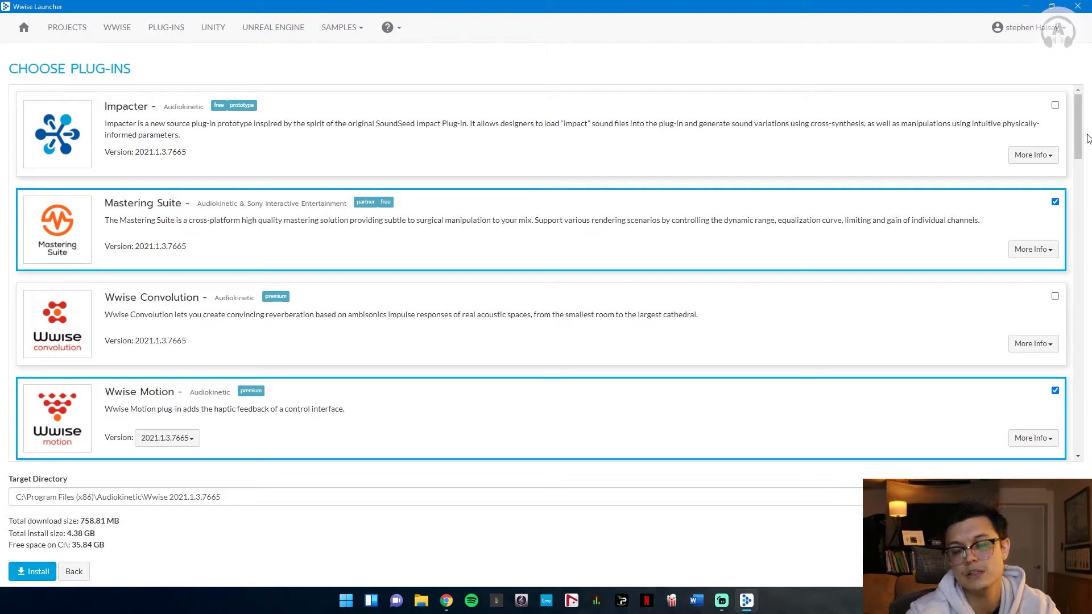
pyautogui.click(1054, 201)
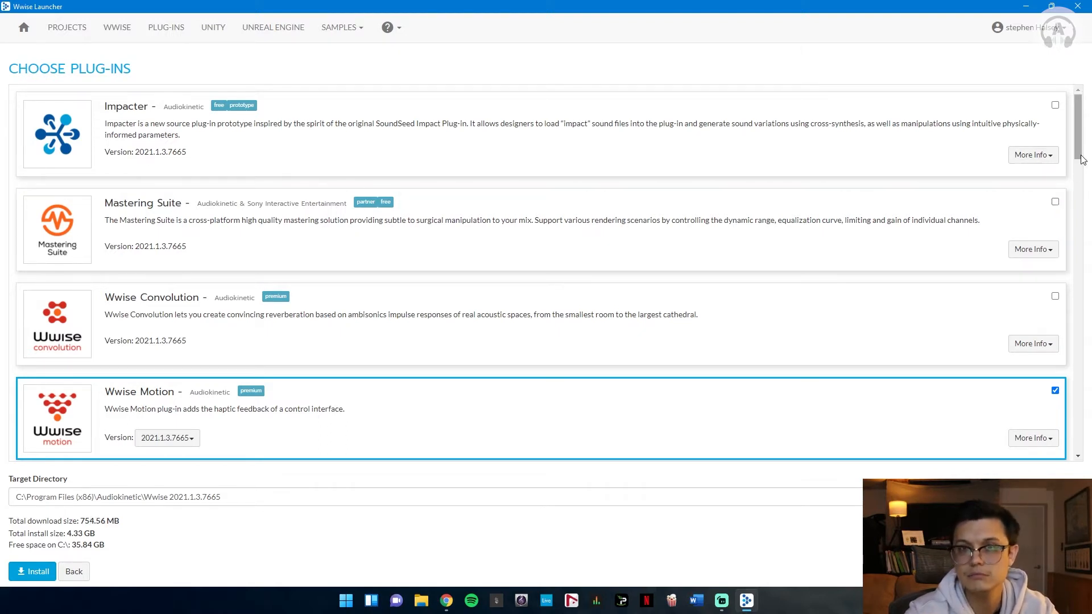
pyautogui.scroll(-1, 1083, 172)
pyautogui.scroll(-10, 1083, 171)
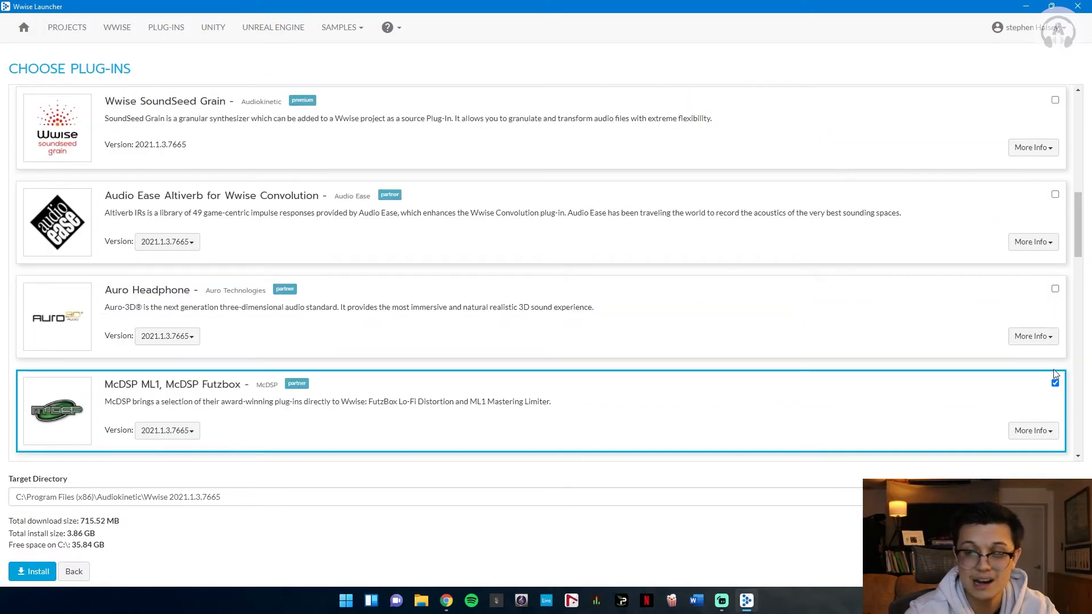
pyautogui.click(1055, 384)
pyautogui.scroll(-5, 1080, 317)
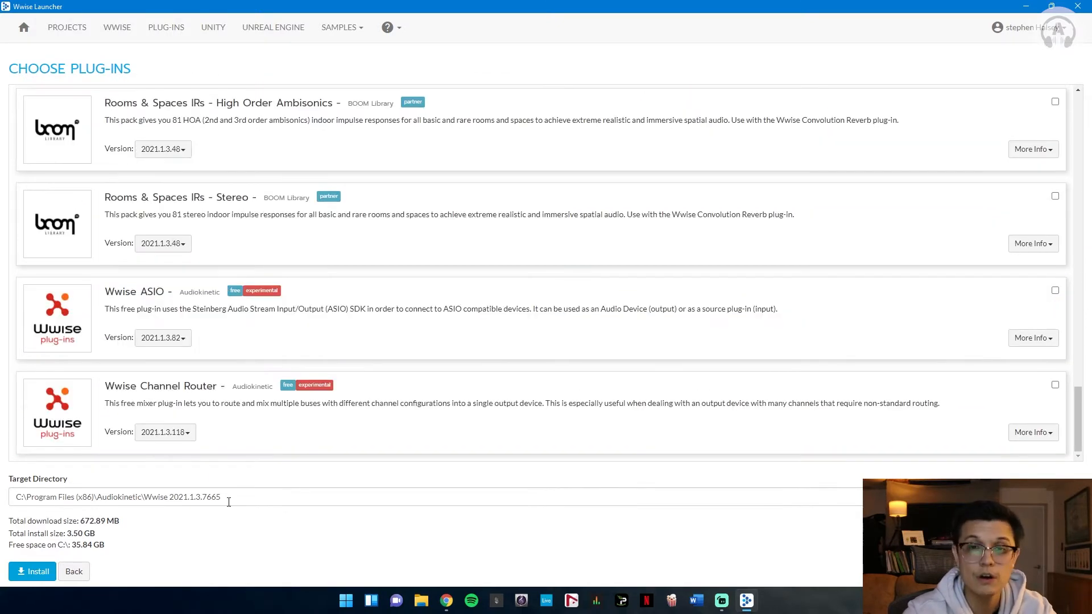
pyautogui.moveTo(228, 501); pyautogui.dragTo(14, 498)
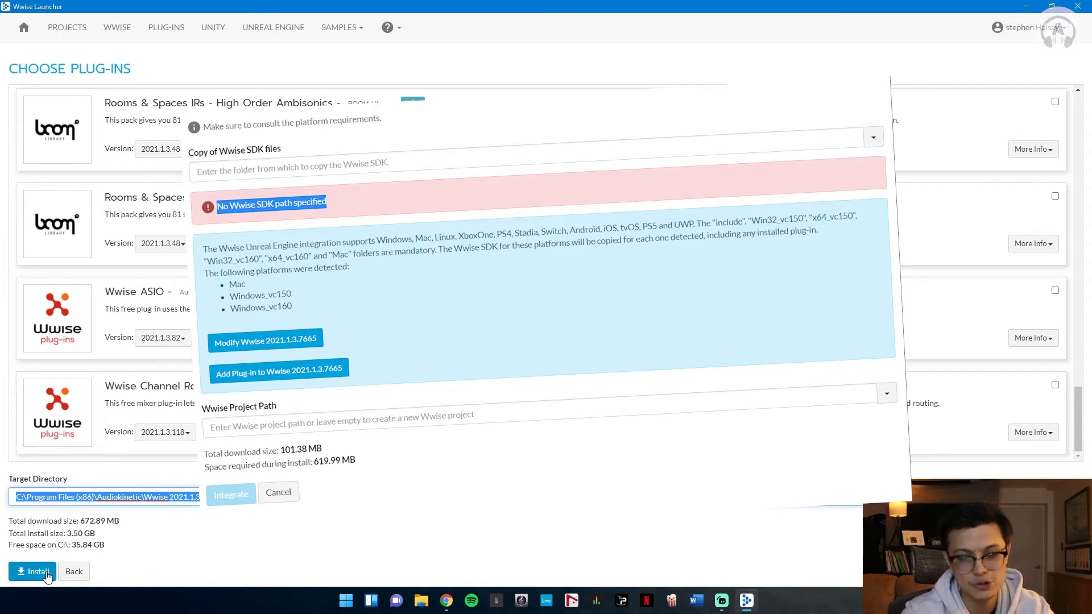
pyautogui.click(28, 576)
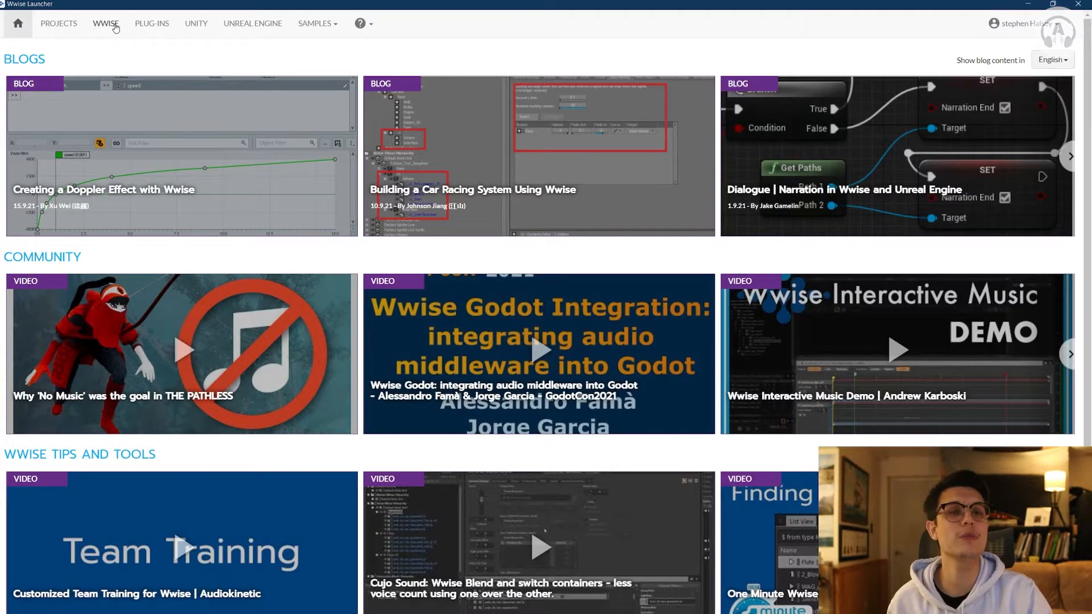
# - Check the installed Wwise versions and open the list of recent Unreal Engine projects
pyautogui.click(110, 25)
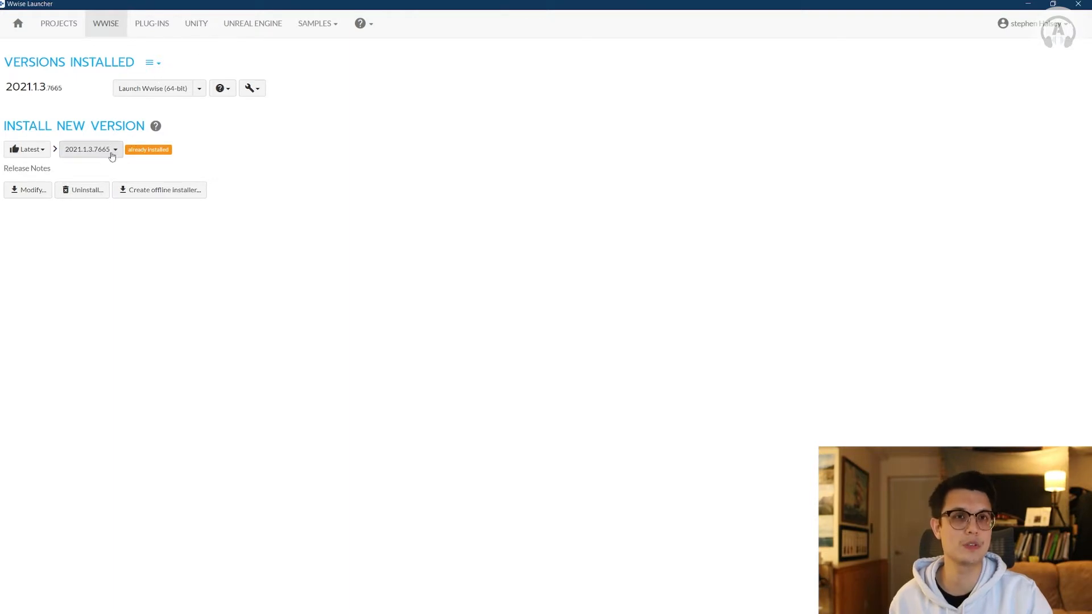
pyautogui.click(238, 30)
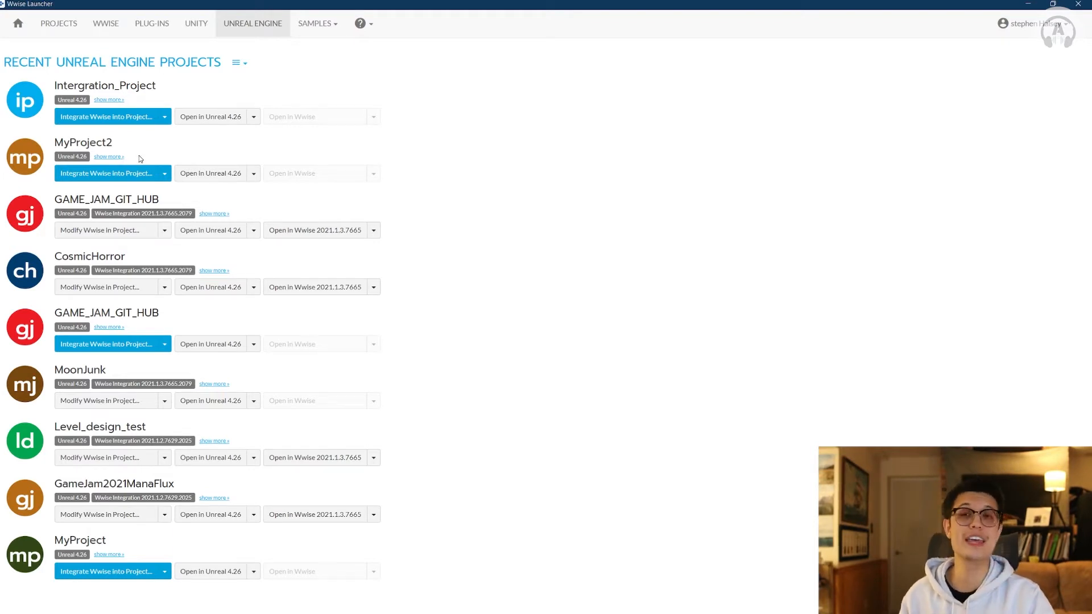
pyautogui.click(235, 64)
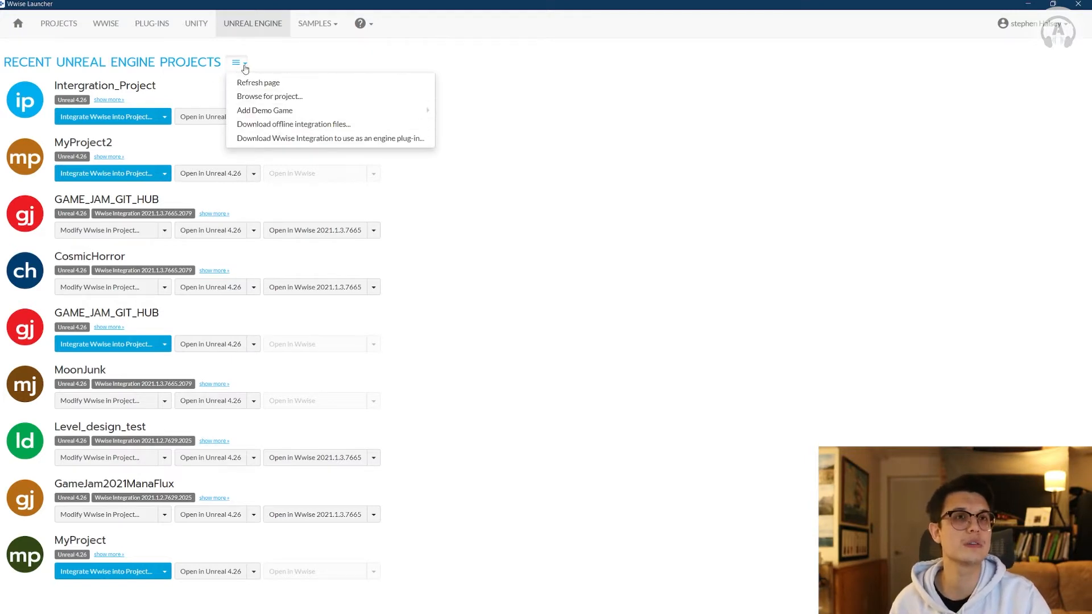
pyautogui.moveTo(281, 112)
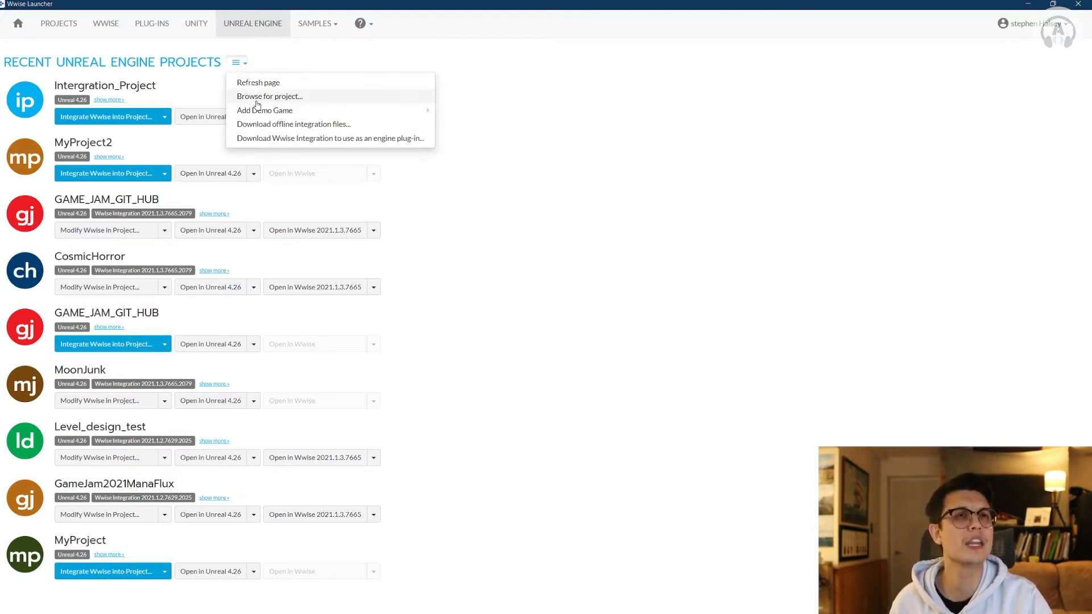
pyautogui.click(272, 98)
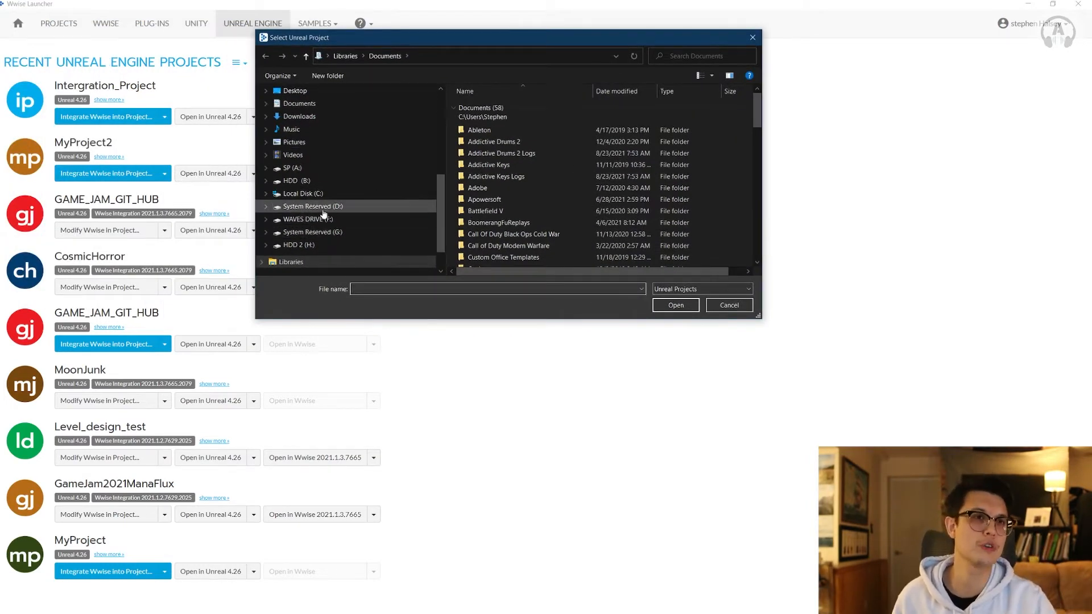
pyautogui.press('Escape')
# - Start integrating Wwise into the Unreal Engine project Intergration_Project
pyautogui.click(135, 118)
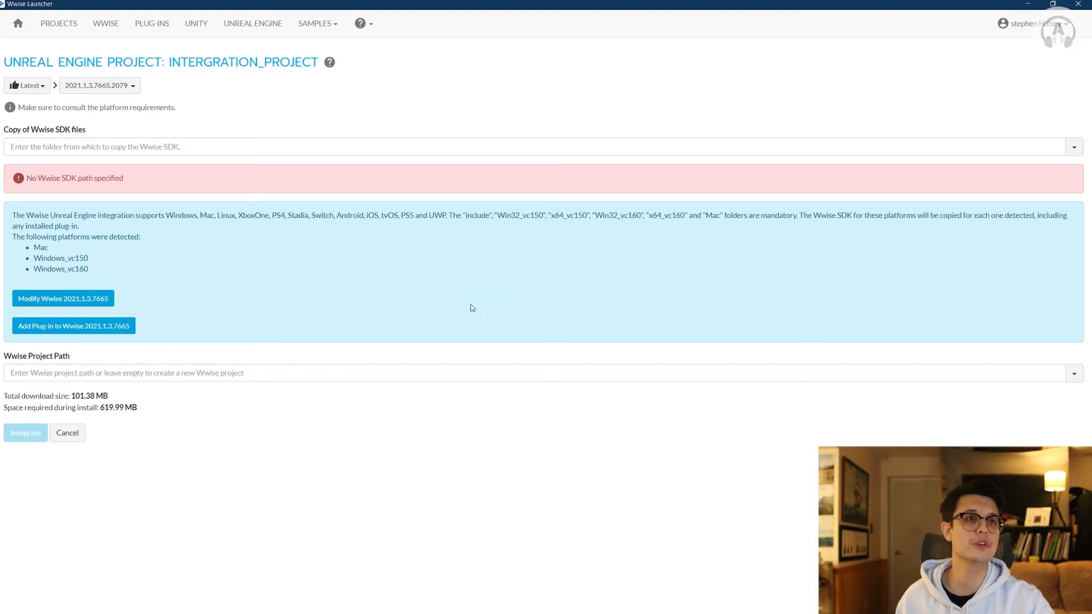
pyautogui.press('super+e')
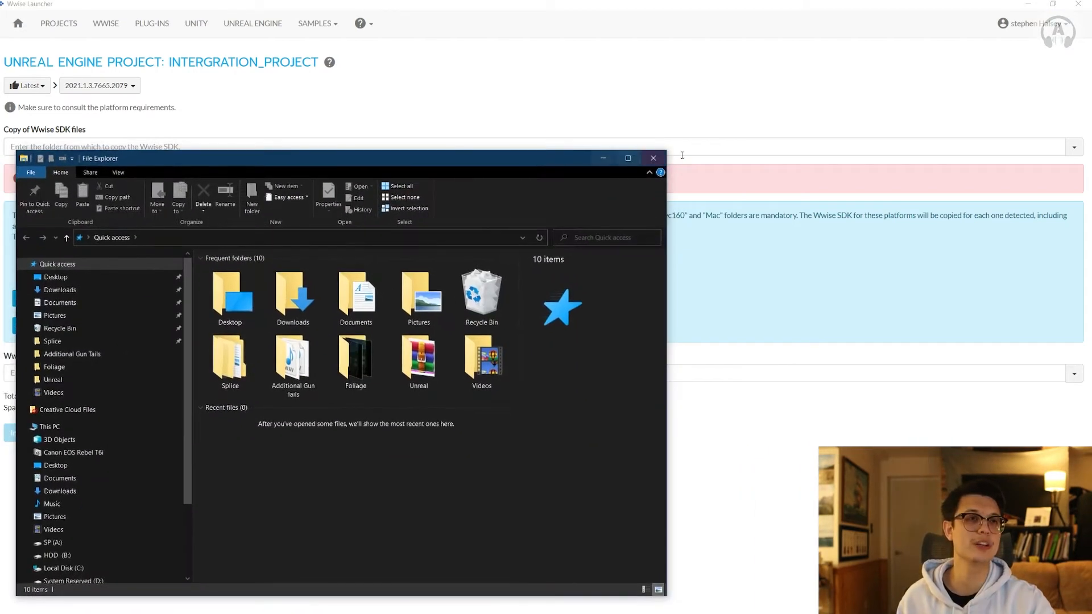
pyautogui.click(660, 156)
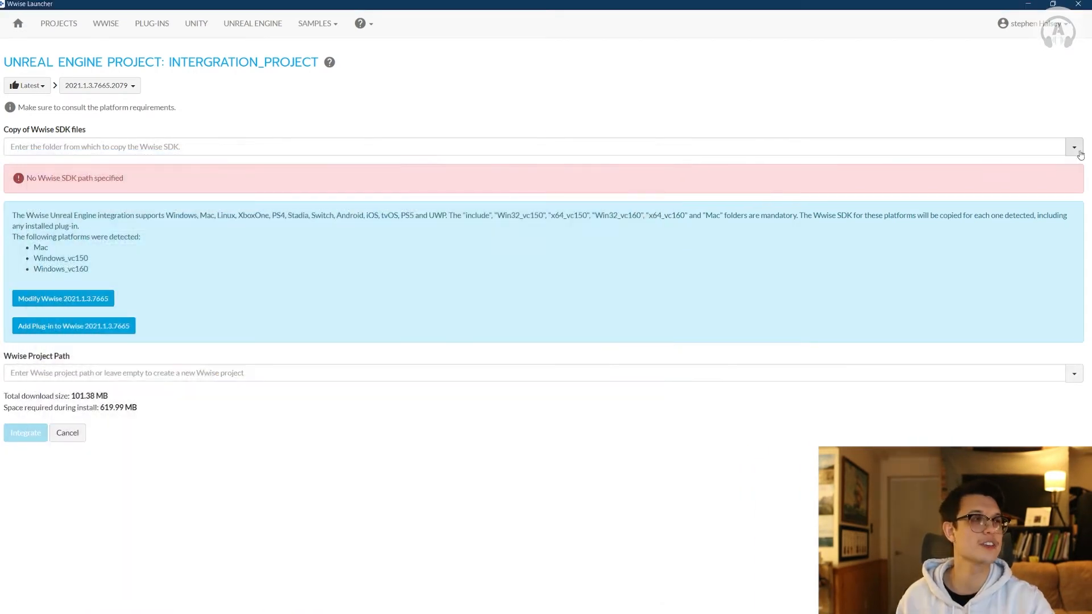
# - Set the source folder for the Wwise SDK files to C:\Program Files (x86)\Audiokinetic\Wwise 2021.1.3.7665\SDK
pyautogui.click(1079, 152)
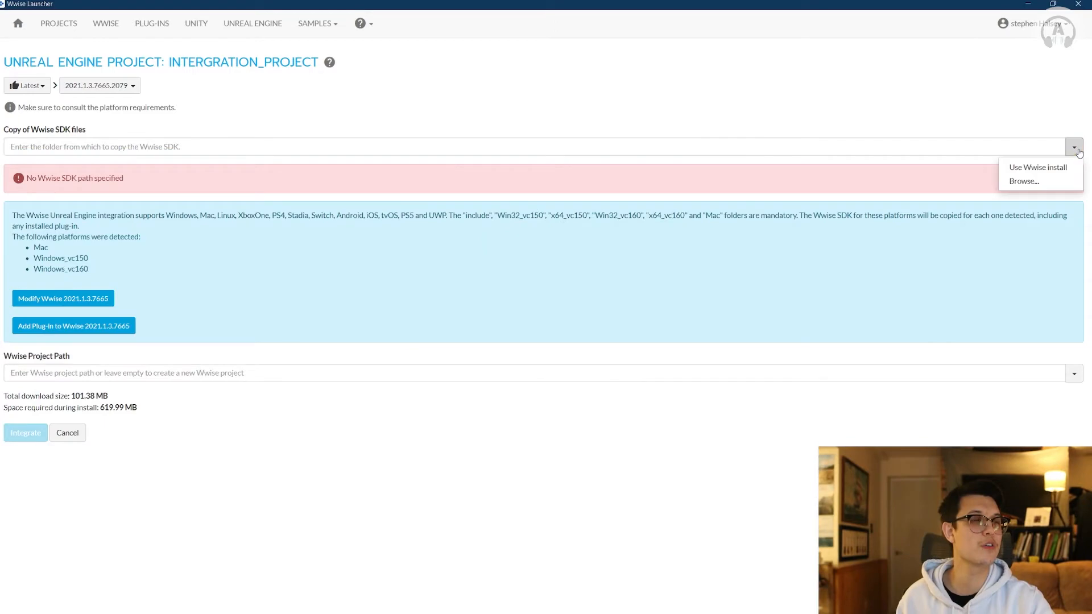
pyautogui.click(1030, 183)
pyautogui.moveTo(331, 17); pyautogui.dragTo(577, 93)
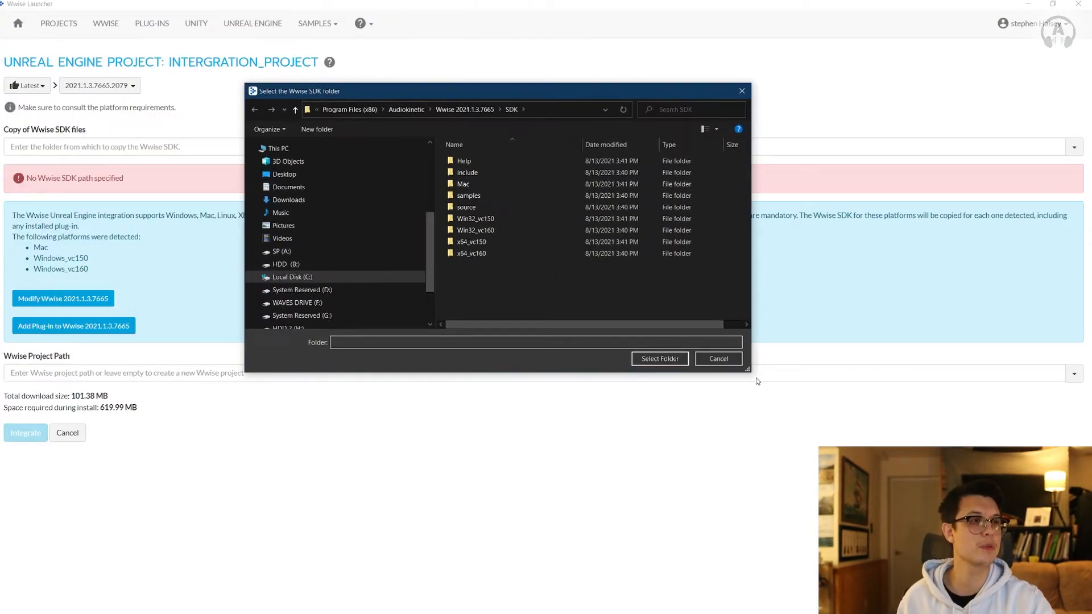
pyautogui.moveTo(751, 372); pyautogui.dragTo(925, 507)
pyautogui.click(291, 346)
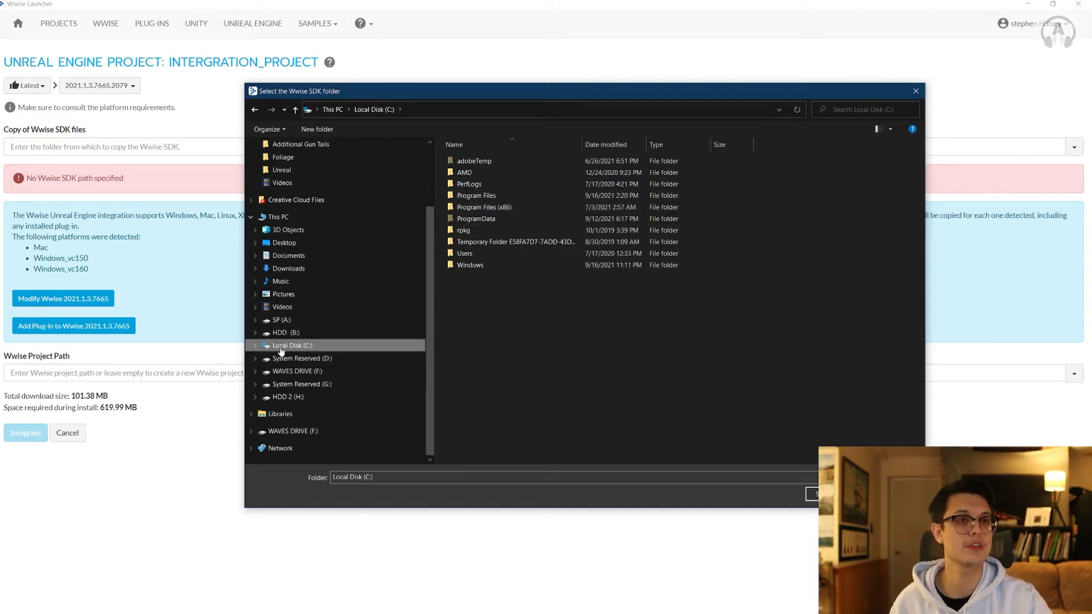
pyautogui.click(474, 208)
pyautogui.doubleClick(505, 208)
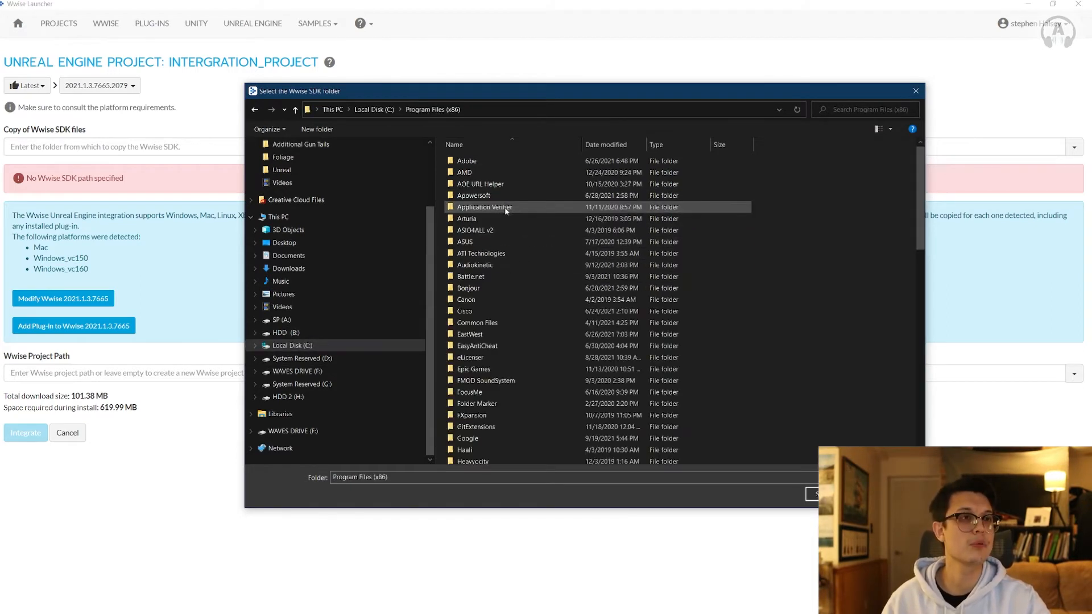
pyautogui.click(487, 266)
pyautogui.doubleClick(487, 266)
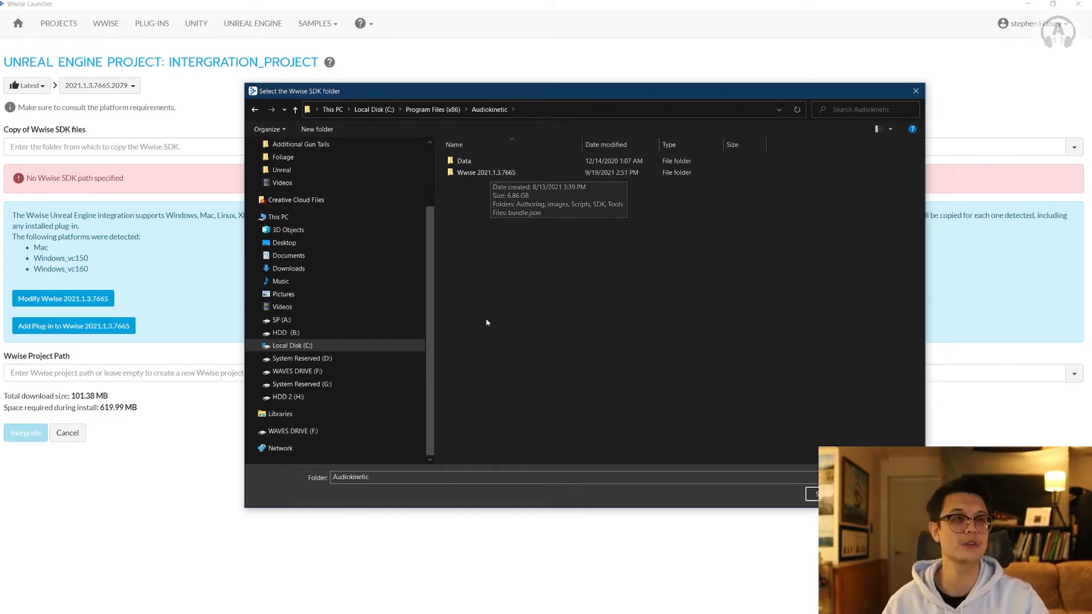
pyautogui.doubleClick(475, 172)
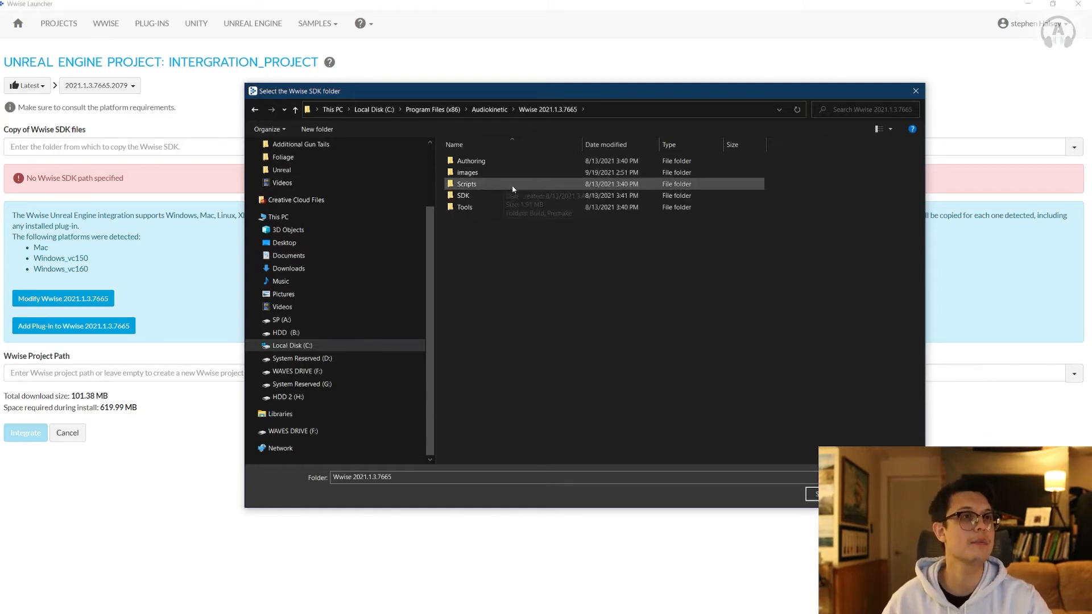
pyautogui.click(462, 196)
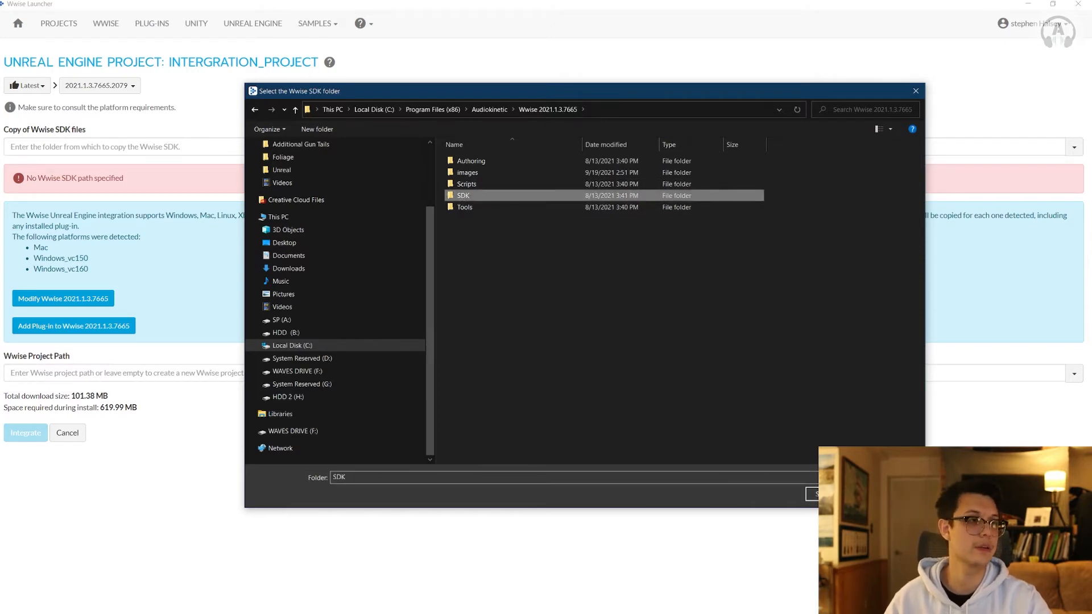
pyautogui.click(812, 493)
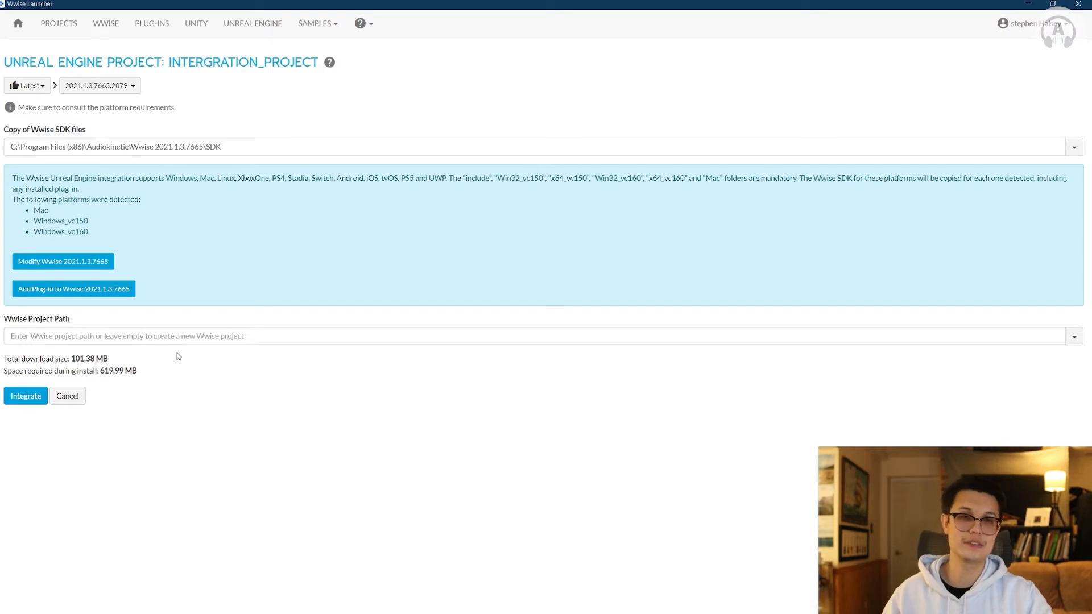
# - Leave the Wwise project path empty to create a new Wwise project, and run the integration
pyautogui.click(364, 341)
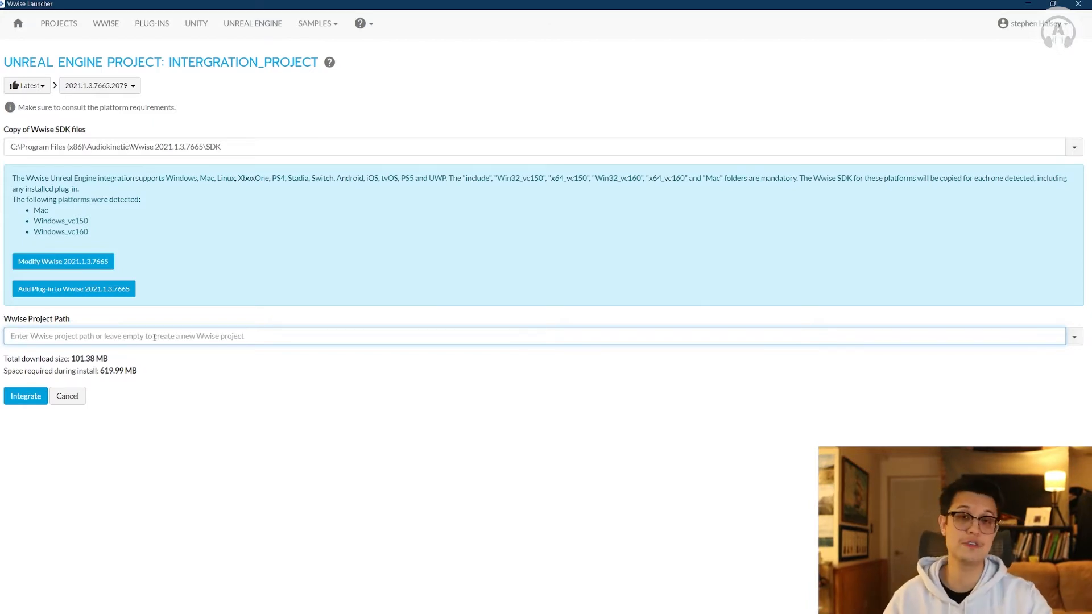
pyautogui.click(31, 400)
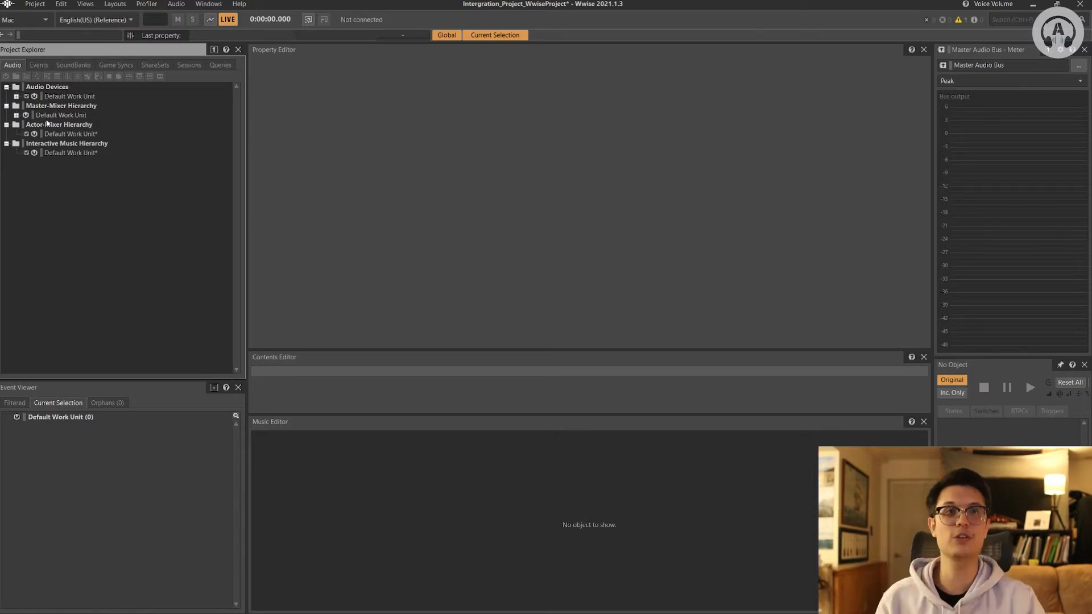
# - Display the SoundBank layout in Wwise and return to the Designer layout
pyautogui.click(116, 5)
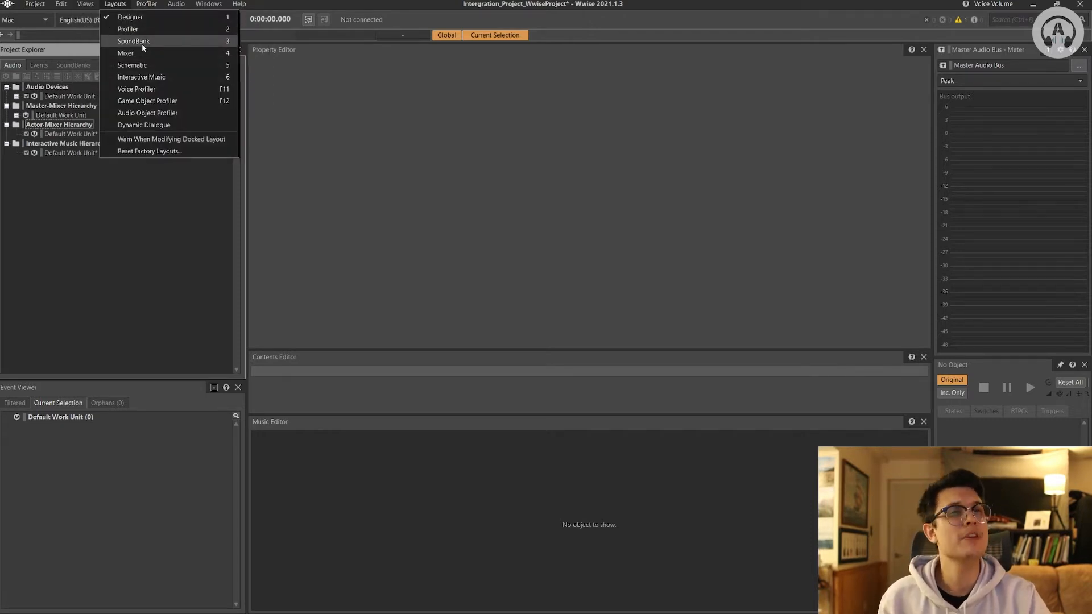
pyautogui.click(145, 41)
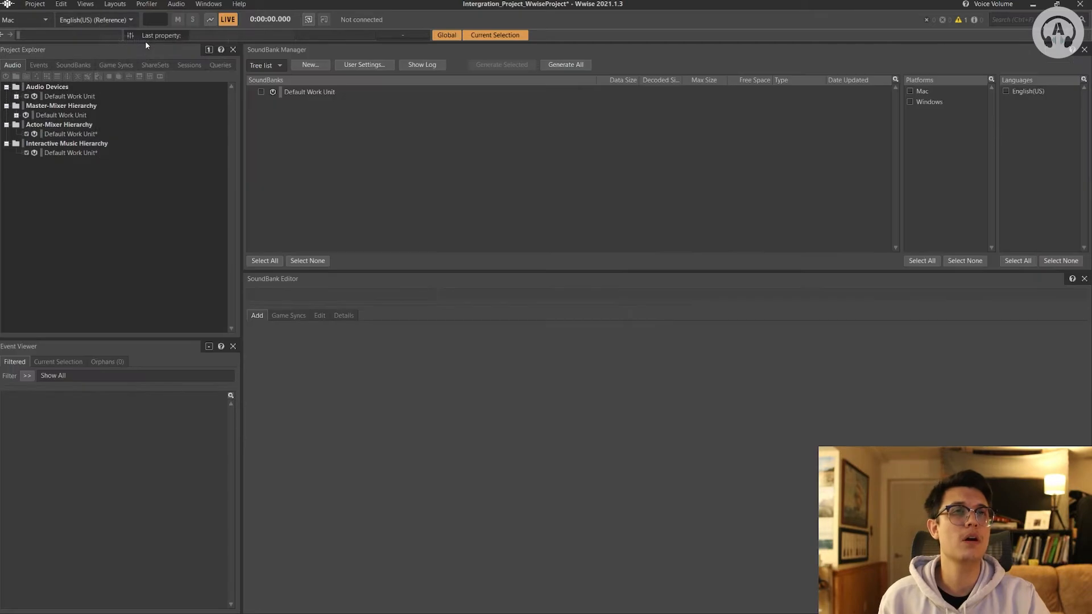
pyautogui.click(115, 5)
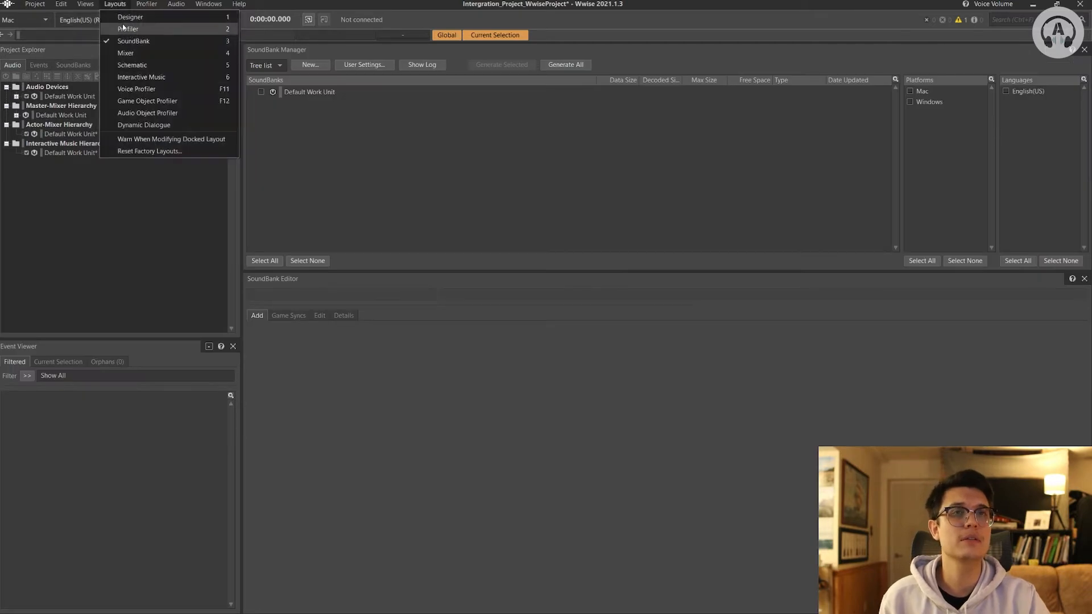
pyautogui.click(136, 77)
pyautogui.press('F5')
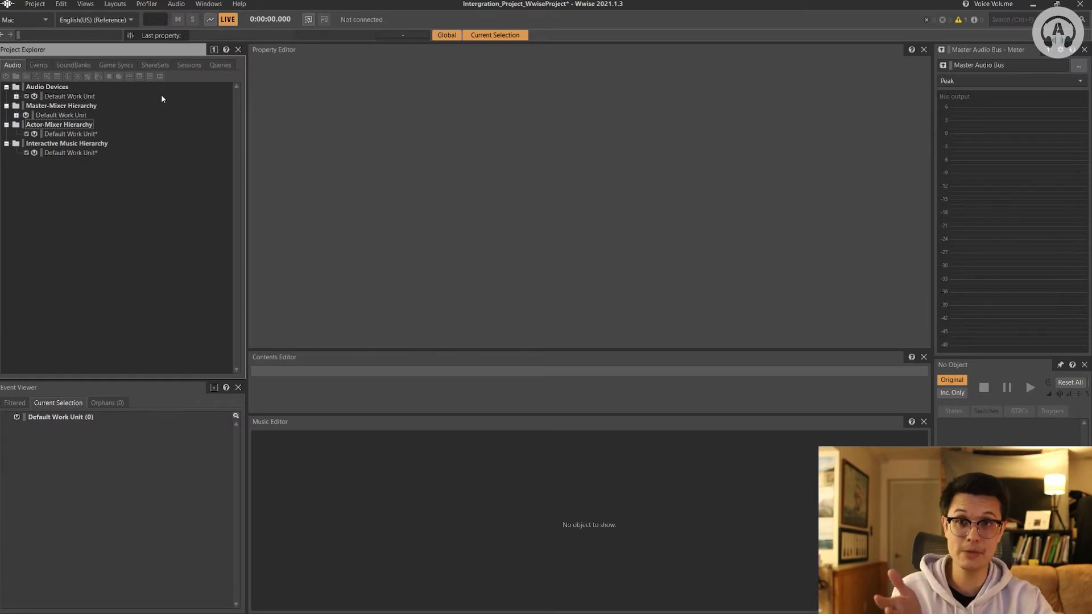
# - Create a Sound SFX object named Grapple_Gun in the Default Work Unit of the Actor-Mixer Hierarchy
pyautogui.click(72, 135)
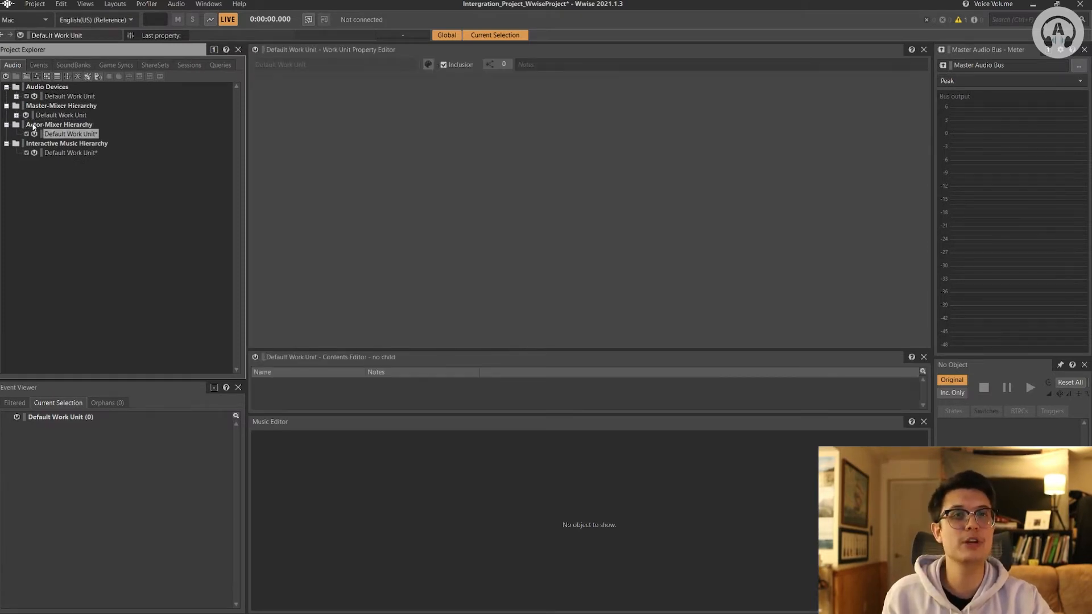
pyautogui.click(34, 125)
pyautogui.click(78, 135)
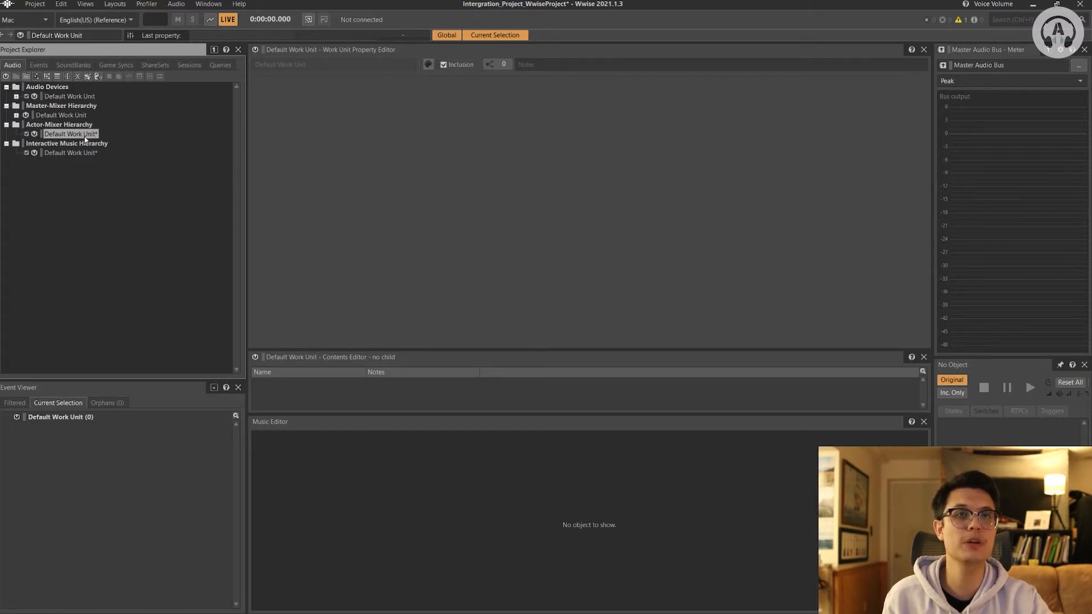
pyautogui.rightClick(85, 138)
pyautogui.moveTo(109, 142)
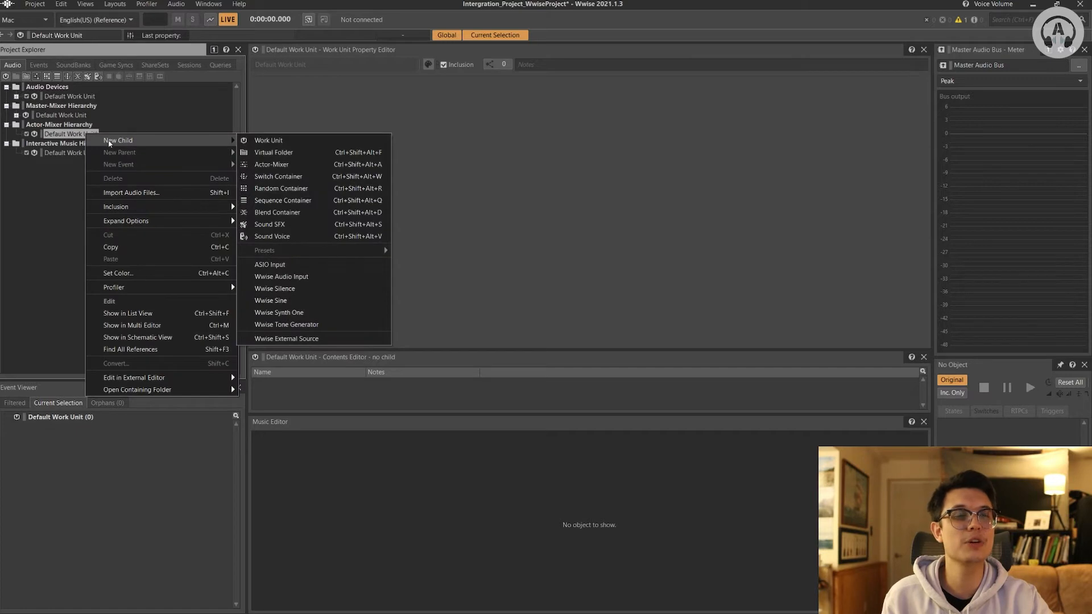
pyautogui.click(281, 229)
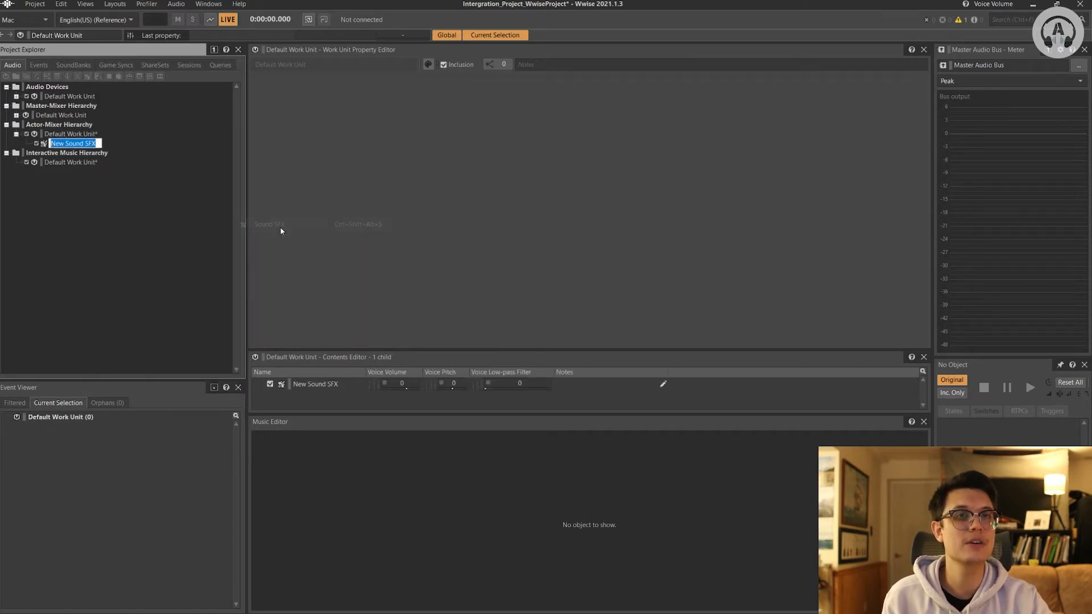
pyautogui.write('Grapple_Gun')
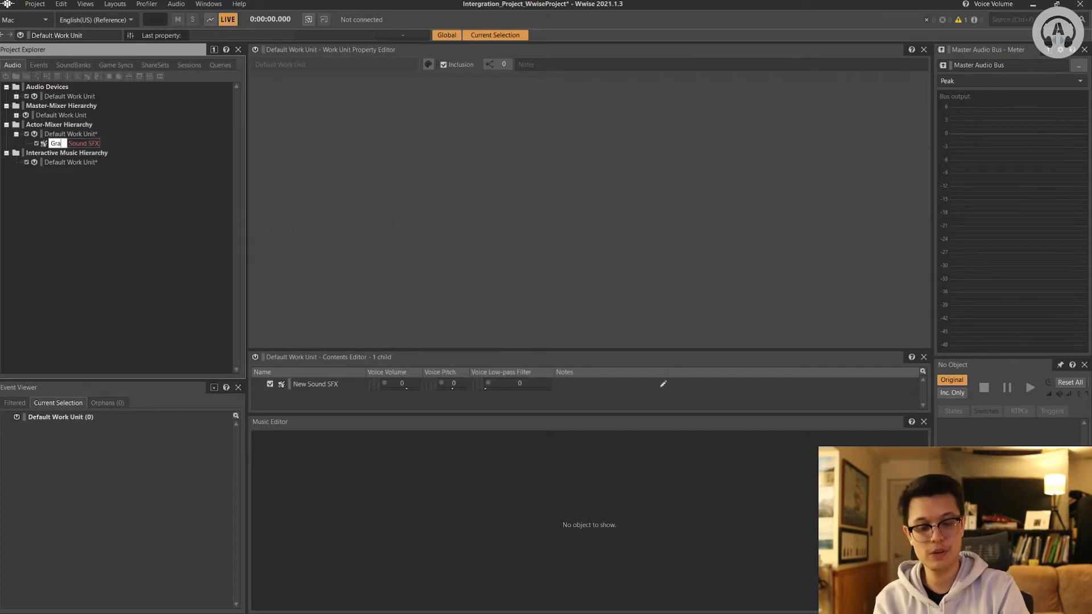
pyautogui.press('Return')
# - Import grapple 3.wav from the Desktop into the Grapple_Gun sound, replacing the existing copy in the Originals folder
pyautogui.click(71, 133)
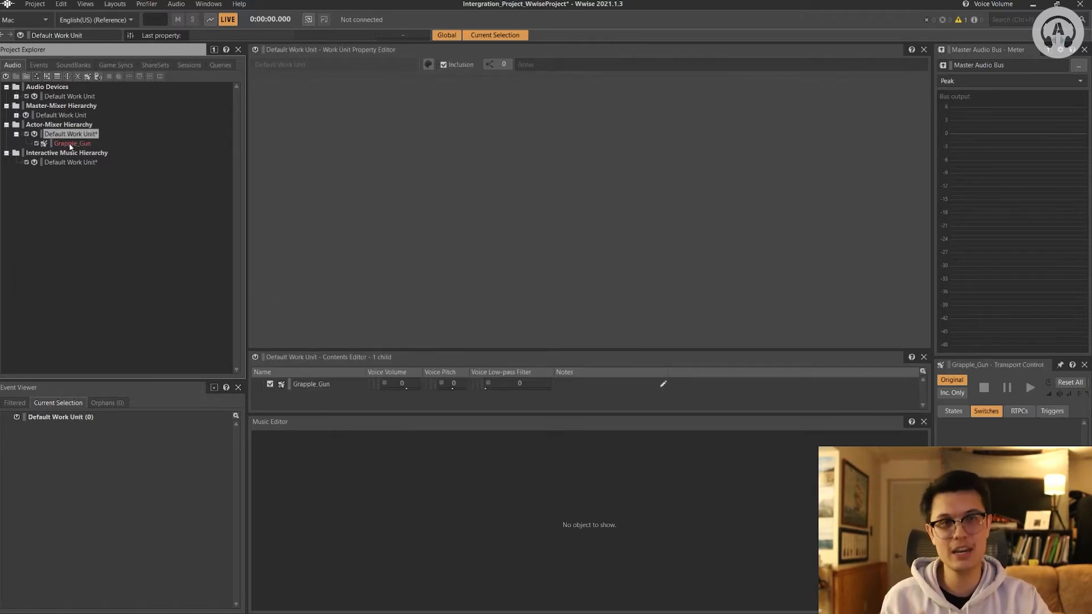
pyautogui.click(72, 143)
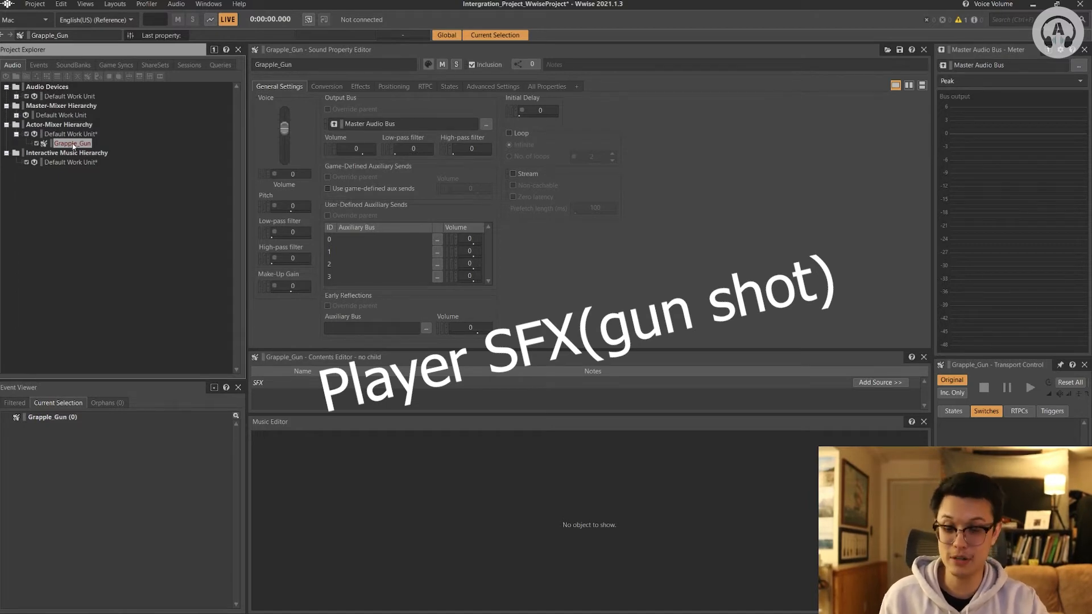
pyautogui.click(73, 145)
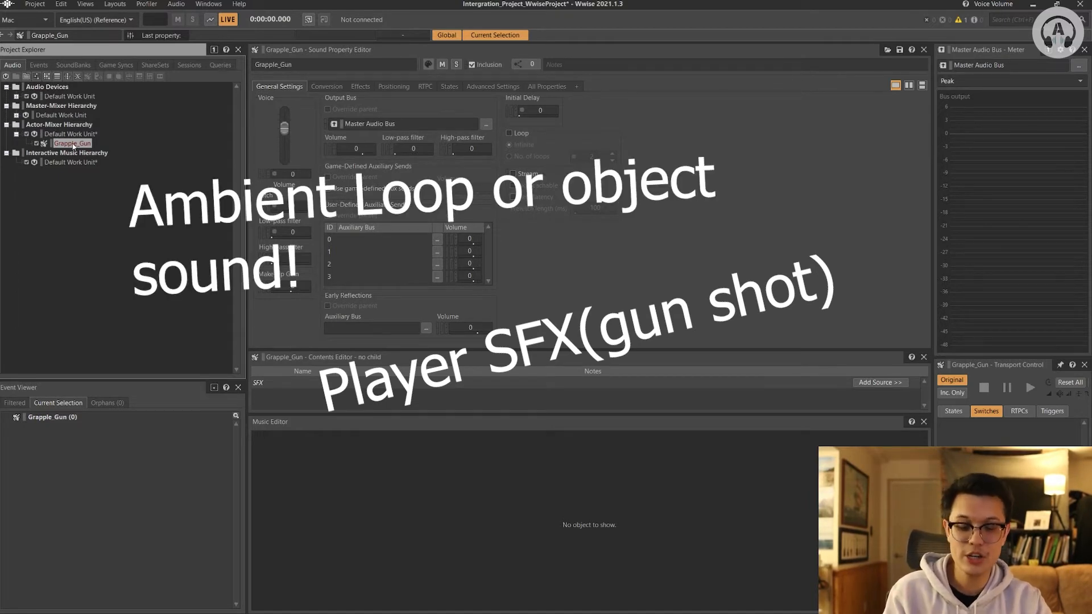
pyautogui.hotkey('shift', 'i')
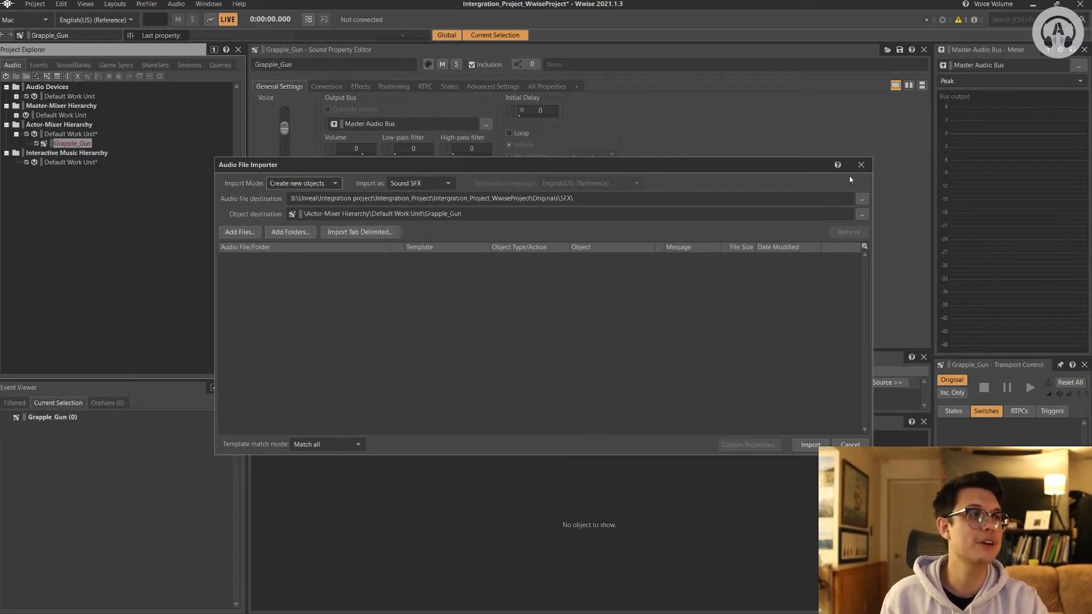
pyautogui.click(861, 164)
pyautogui.rightClick(86, 143)
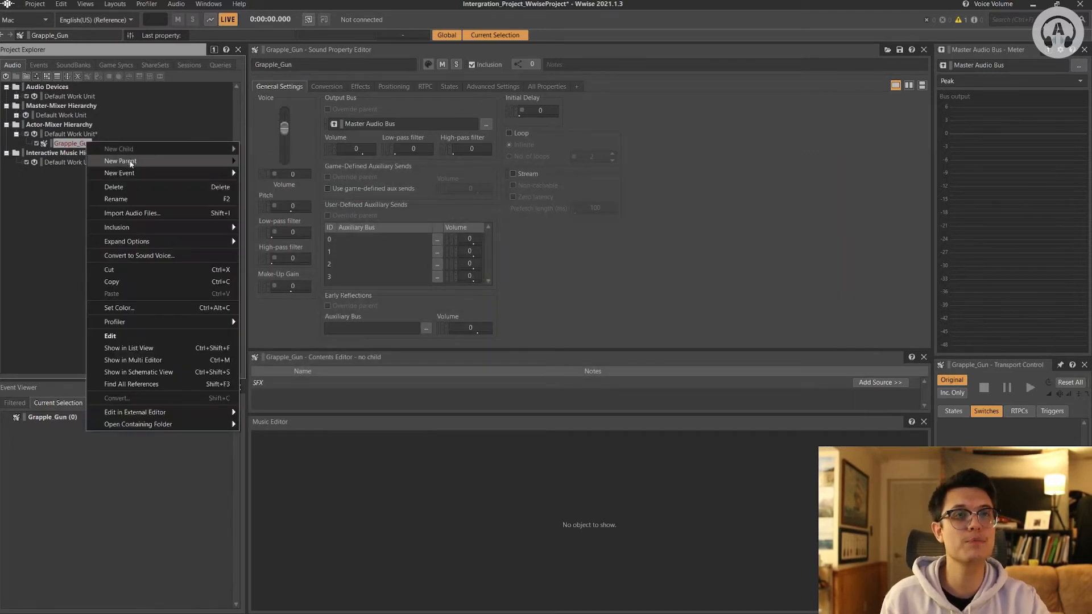
pyautogui.click(146, 217)
pyautogui.click(250, 232)
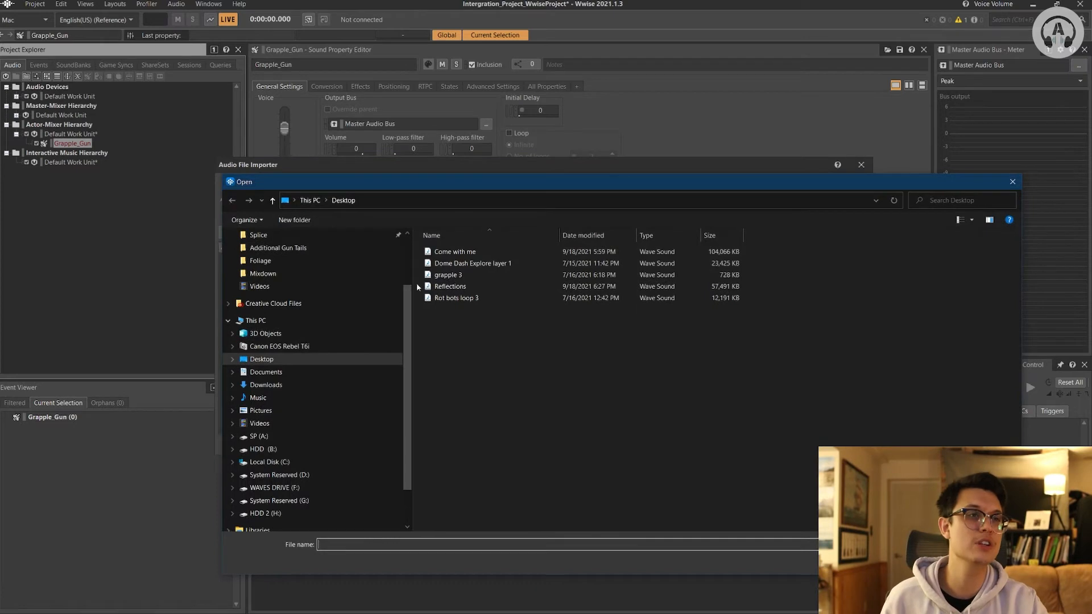
pyautogui.click(480, 275)
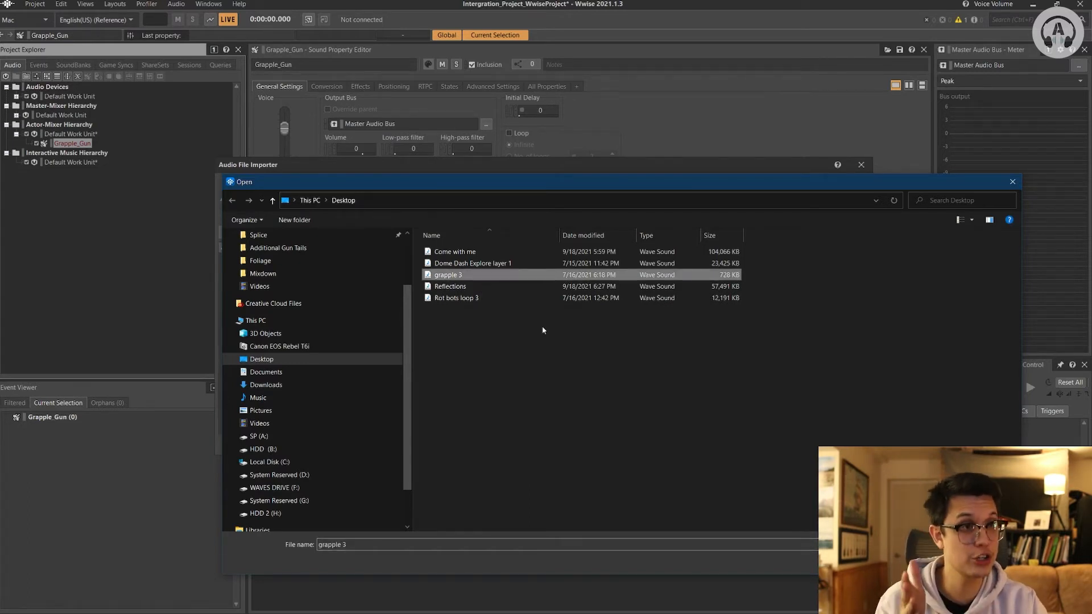
pyautogui.press('Return')
pyautogui.click(808, 445)
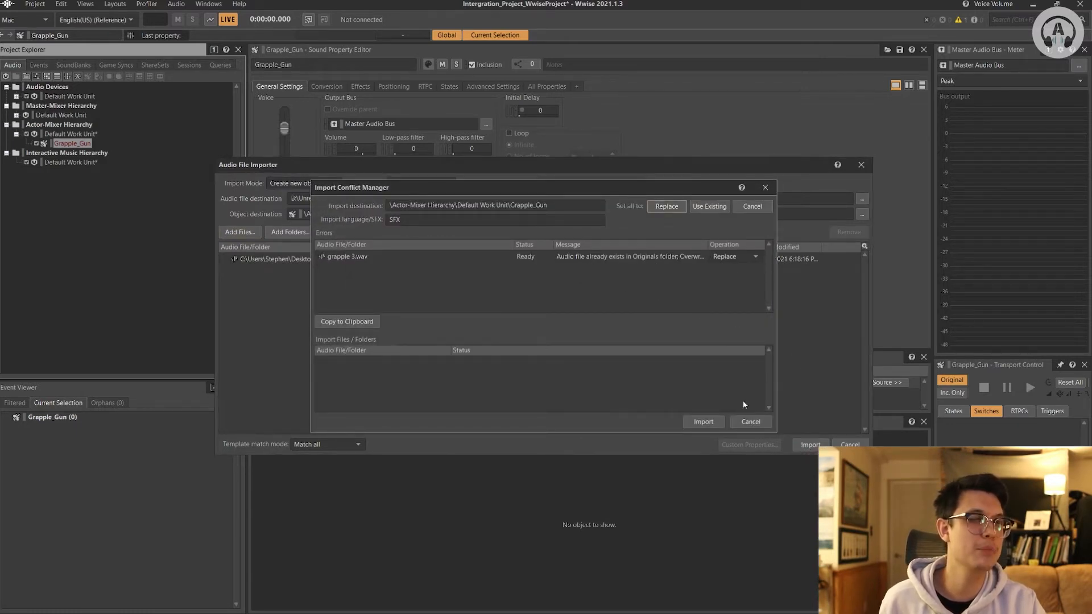
pyautogui.click(703, 422)
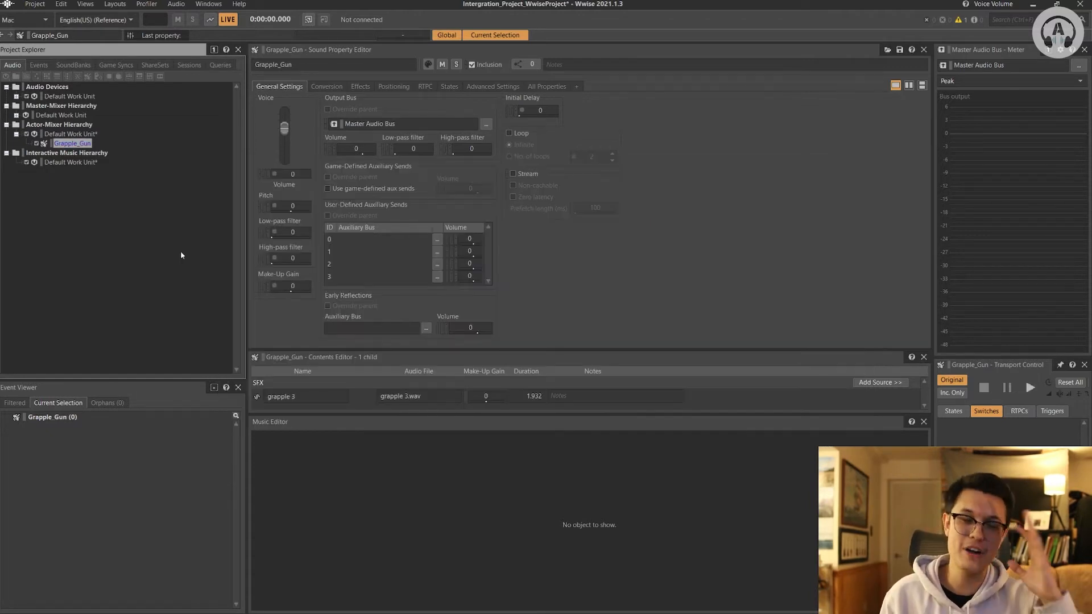
# - Play the Grapple_Gun sound to audition it
pyautogui.click(84, 135)
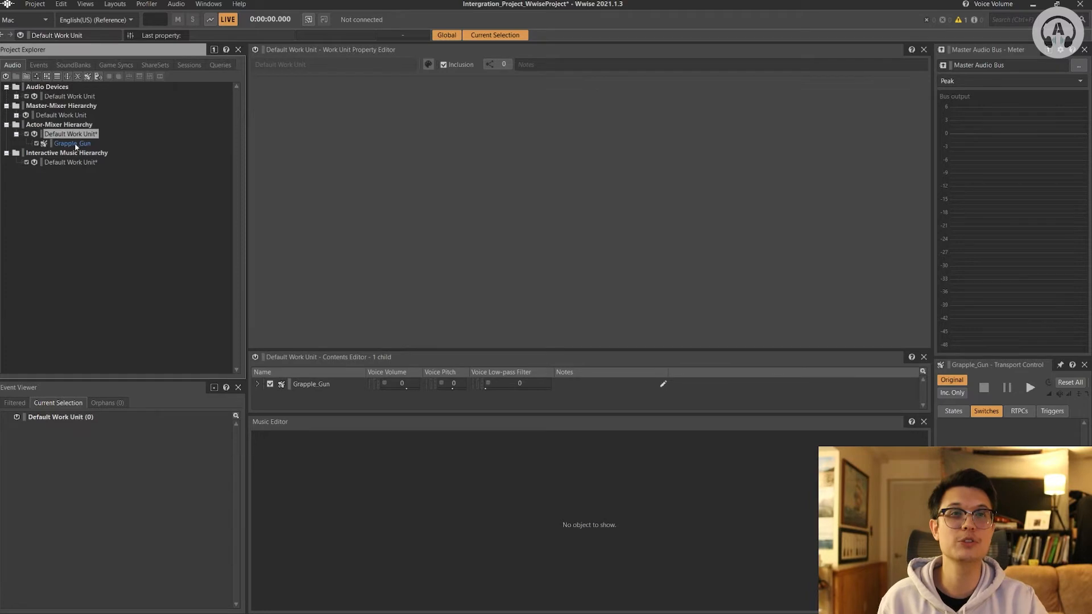
pyautogui.click(74, 144)
pyautogui.press('space')
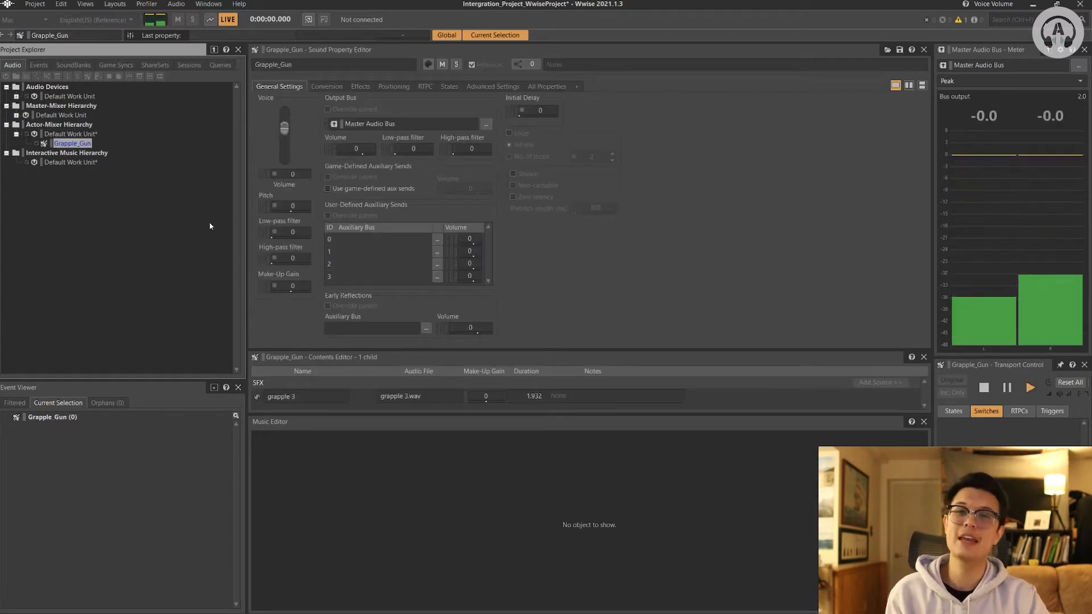
# - Import Dome Dash Explore layer 1.wav from the Desktop into the Interactive Music Hierarchy's Default Work Unit, replacing the existing Originals copy
pyautogui.click(76, 163)
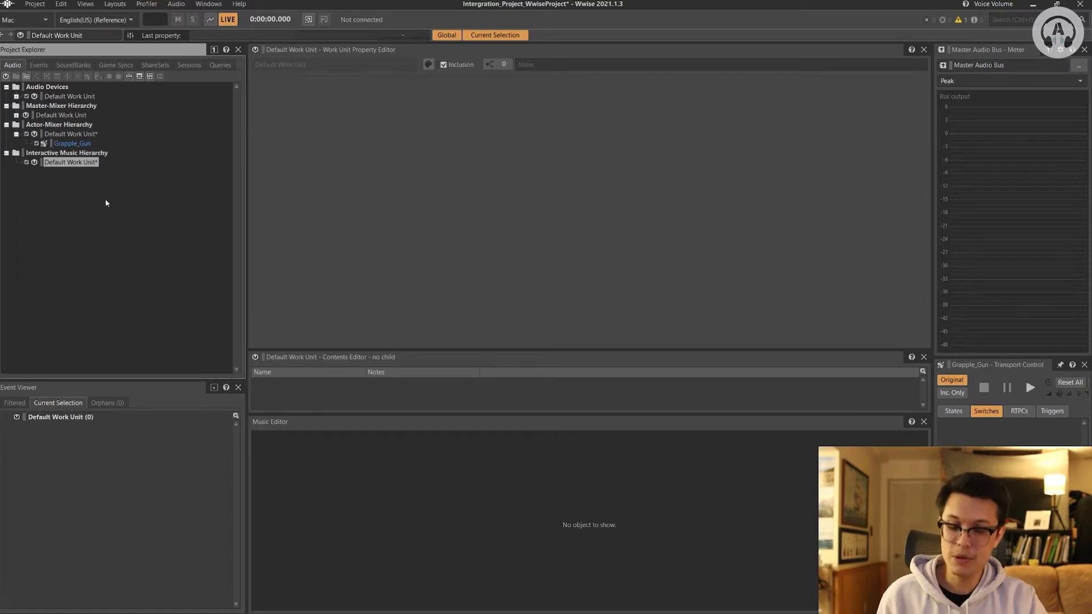
pyautogui.hotkey('shift', 'i')
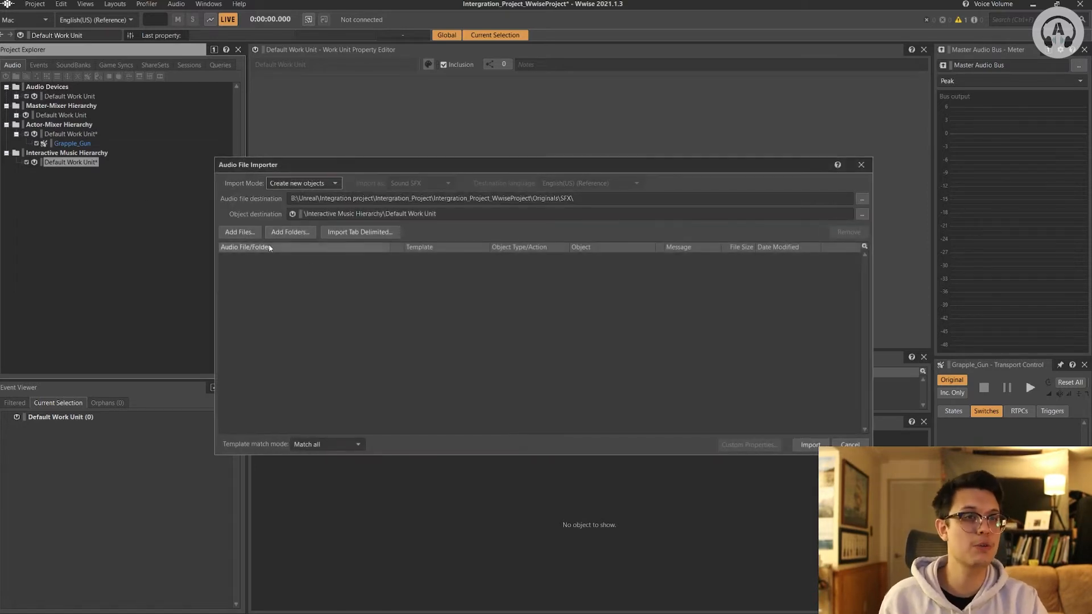
pyautogui.click(240, 232)
pyautogui.click(492, 264)
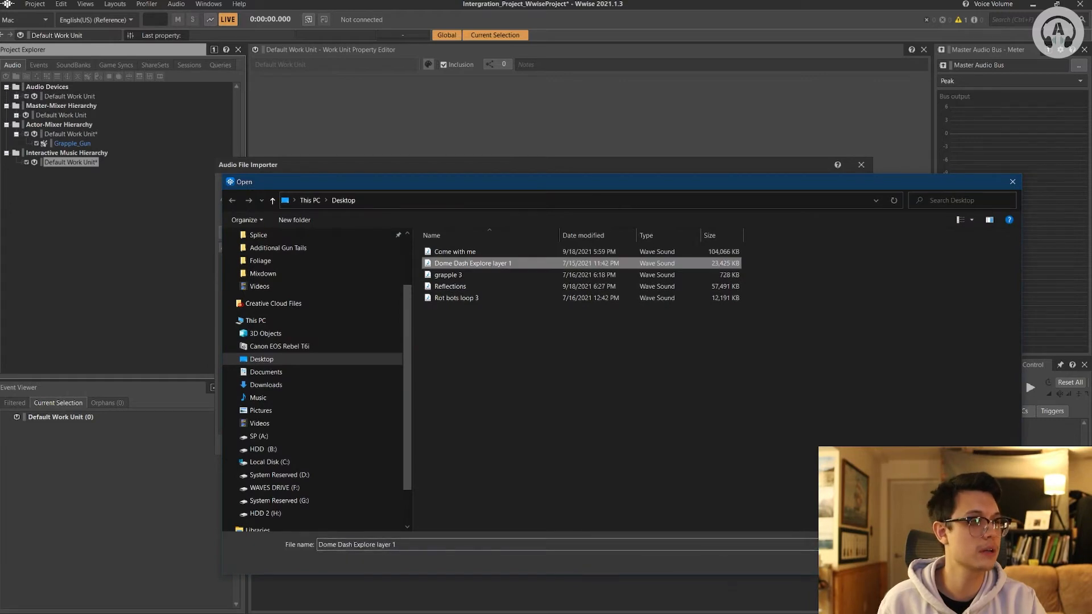
pyautogui.click(935, 561)
pyautogui.click(808, 445)
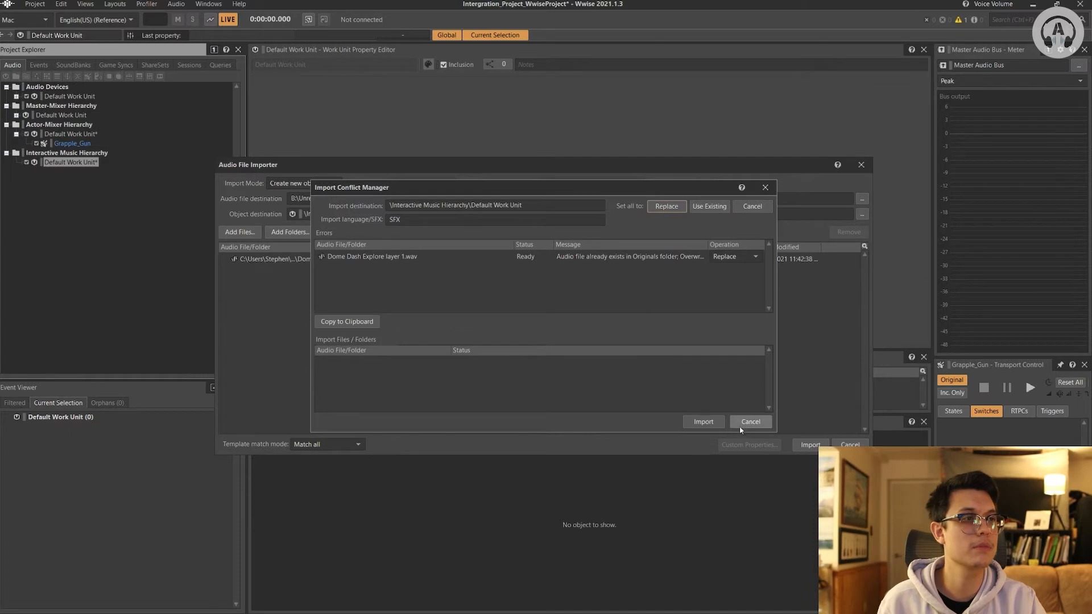
pyautogui.click(703, 421)
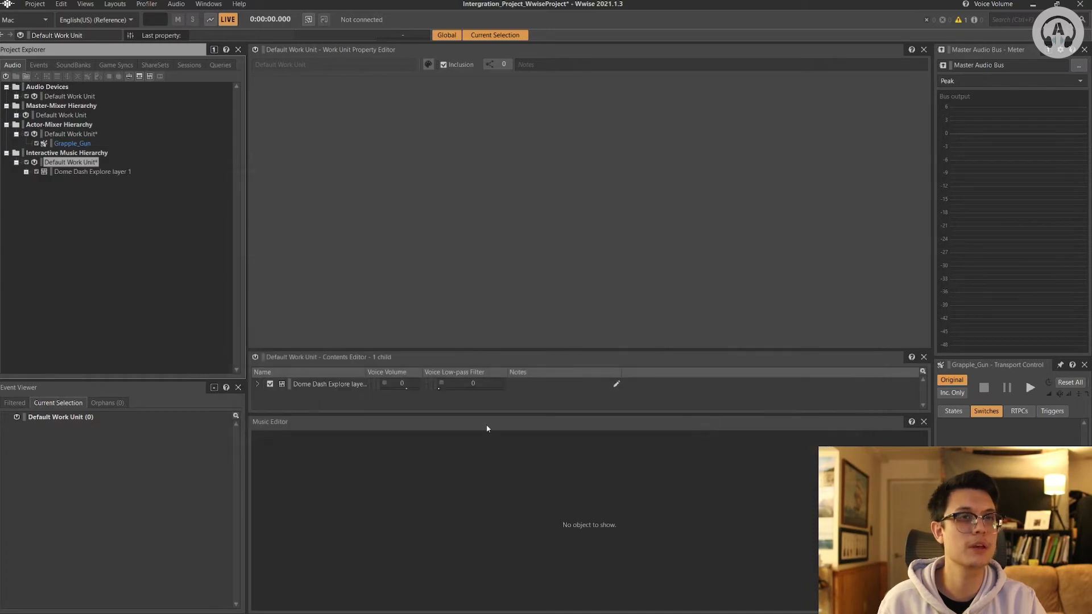
# - Play the Dome Dash Explore layer 1 music segment to audition it, and stop the playback
pyautogui.click(106, 174)
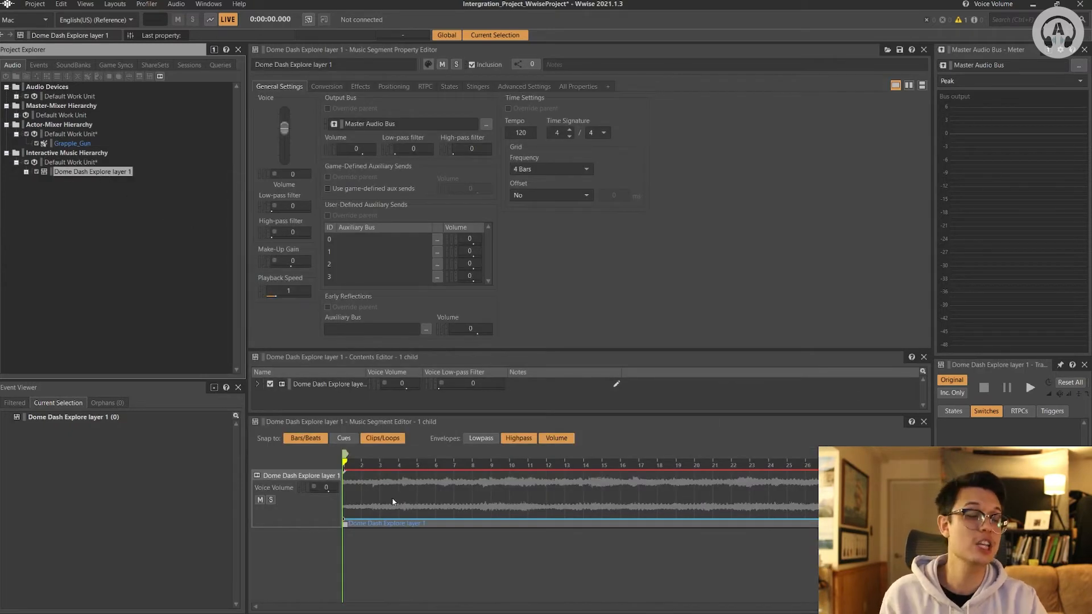
pyautogui.press('space')
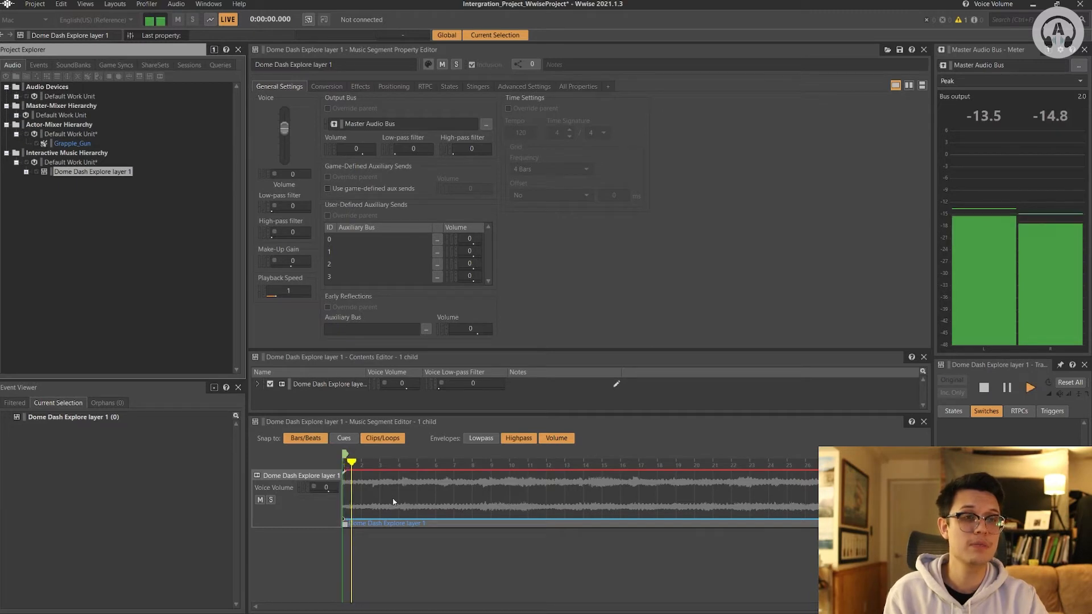
pyautogui.press('space')
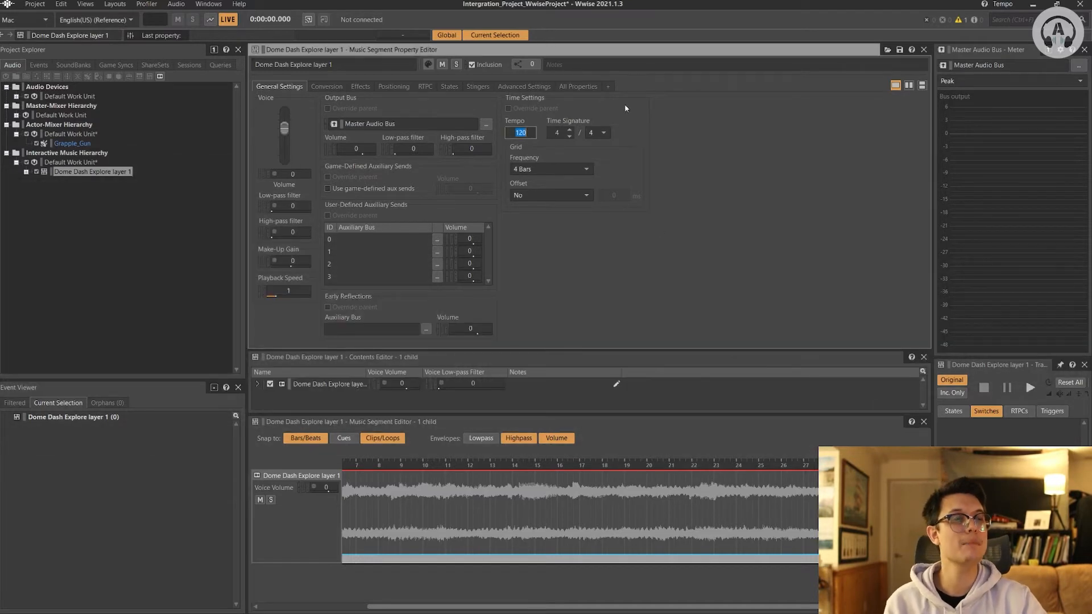
# - Examine the tempo setting and the full waveform of the Dome Dash Explore layer 1 music segment
pyautogui.doubleClick(528, 132)
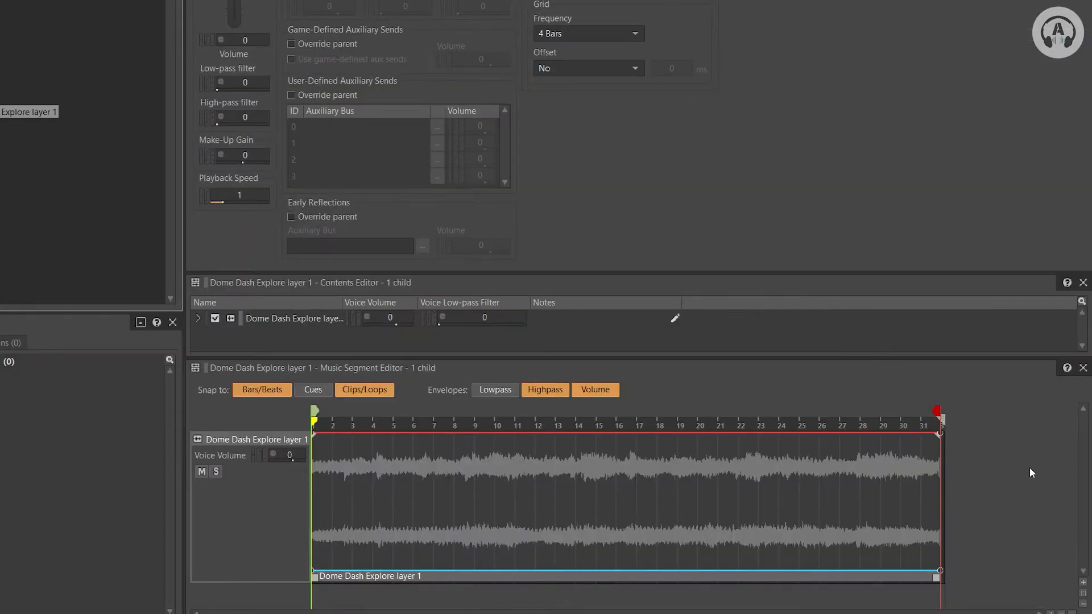
pyautogui.scroll(1, 896, 566)
pyautogui.scroll(-2, 899, 556)
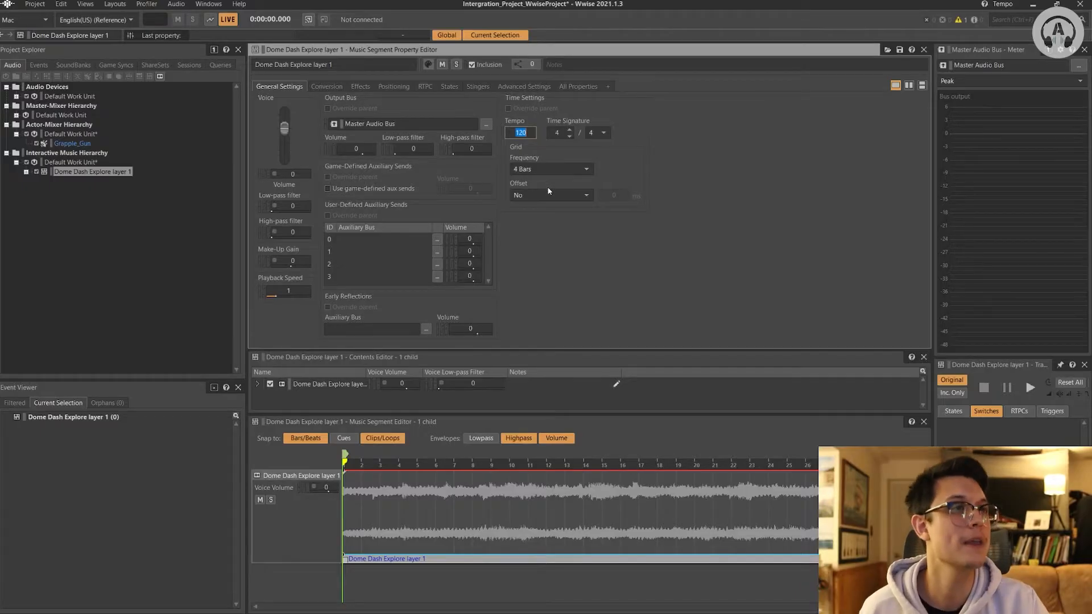
pyautogui.press('F2')
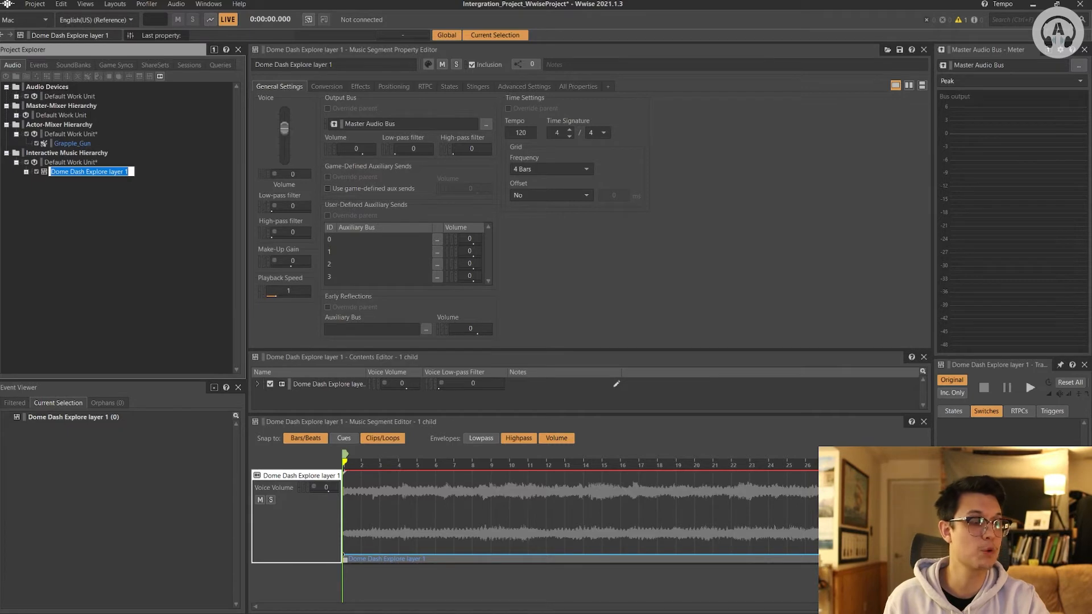
pyautogui.click(501, 506)
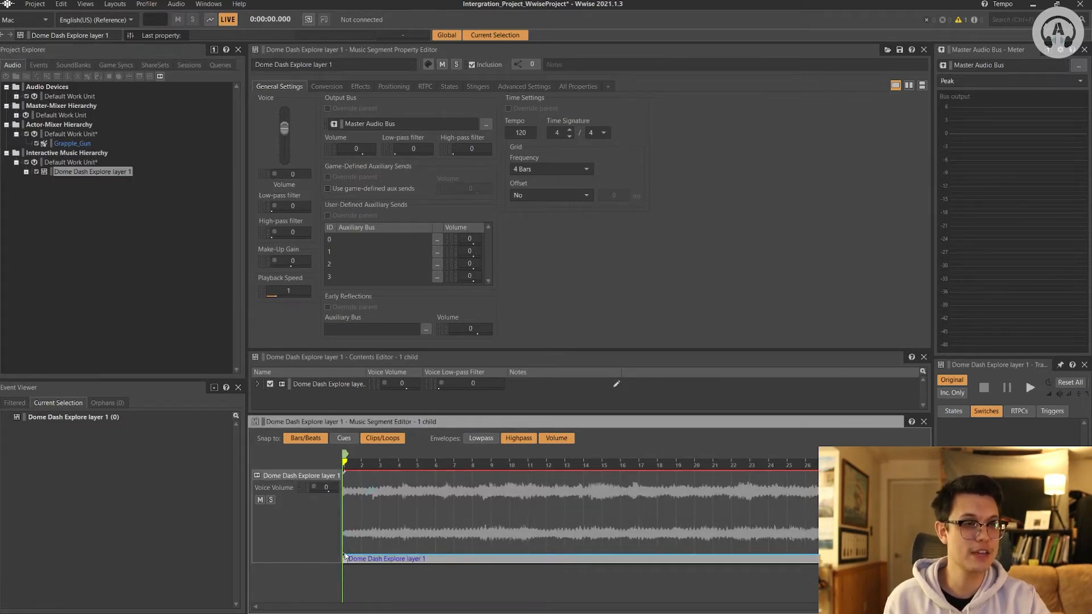
pyautogui.scroll(-1, 637, 512)
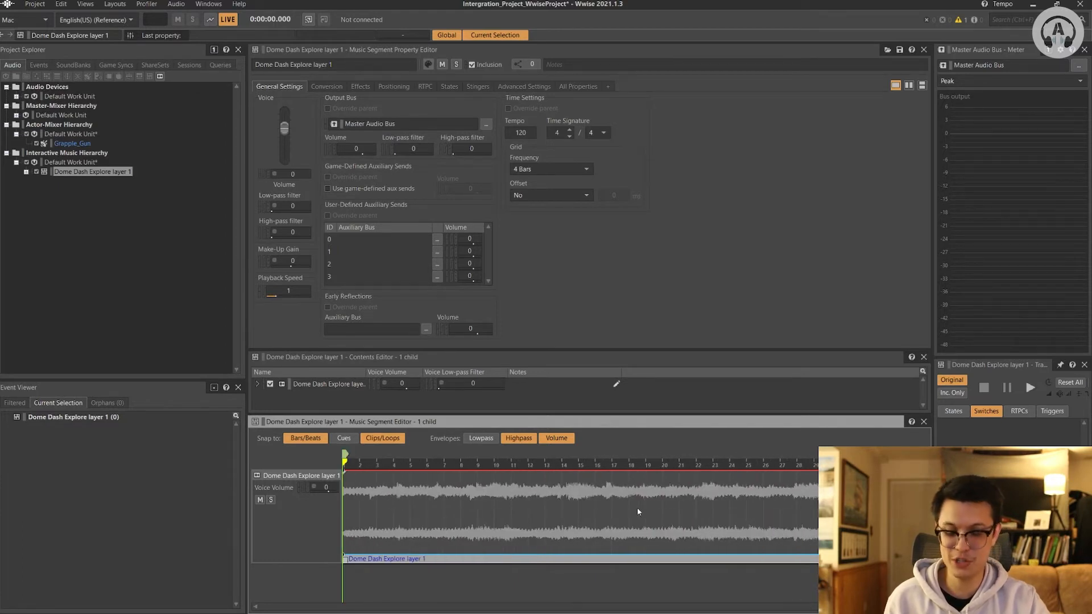
pyautogui.scroll(1, 537, 522)
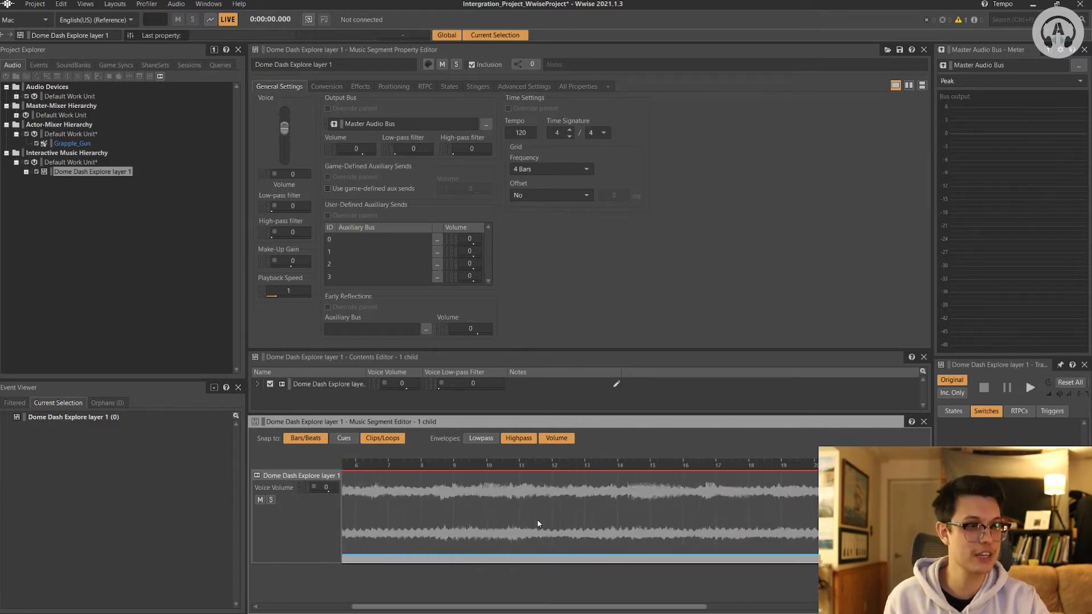
pyautogui.scroll(-1, 538, 523)
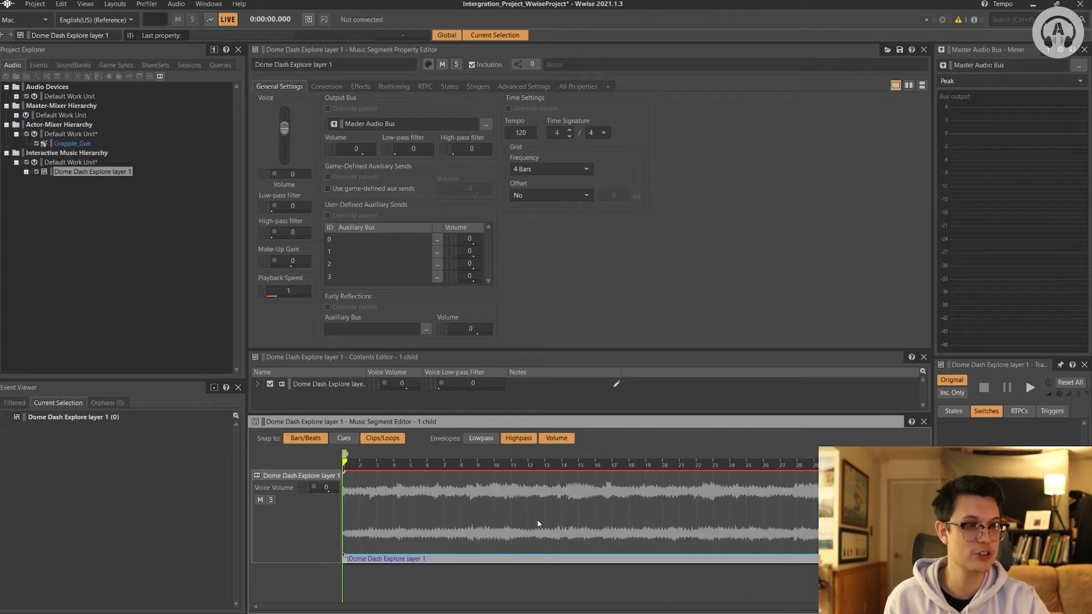
pyautogui.scroll(6, 666, 550)
pyautogui.scroll(-3, 665, 550)
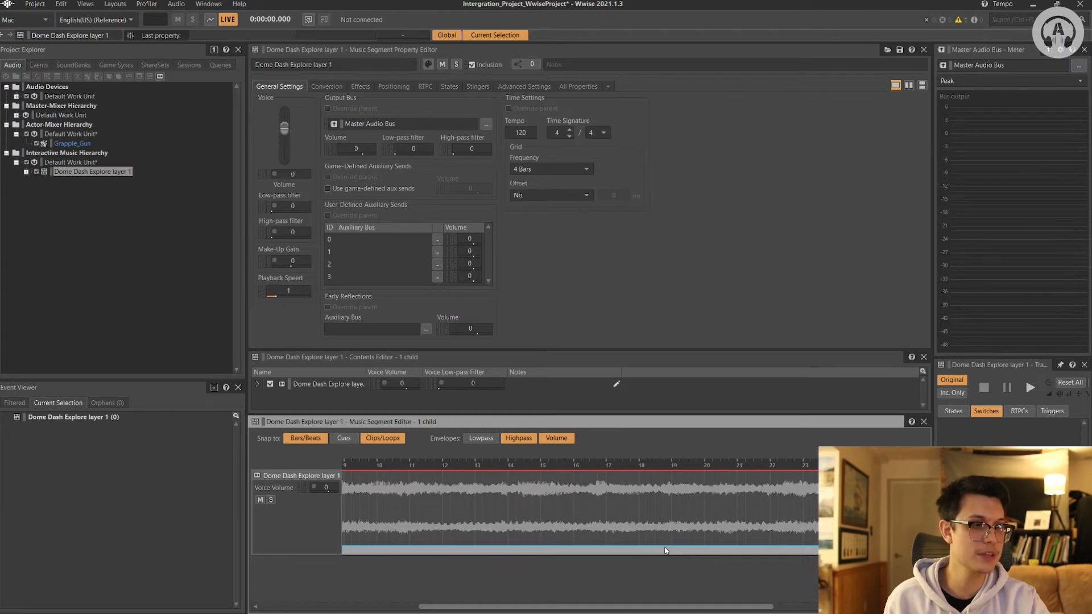
pyautogui.scroll(-4, 666, 550)
pyautogui.click(70, 162)
pyautogui.click(86, 172)
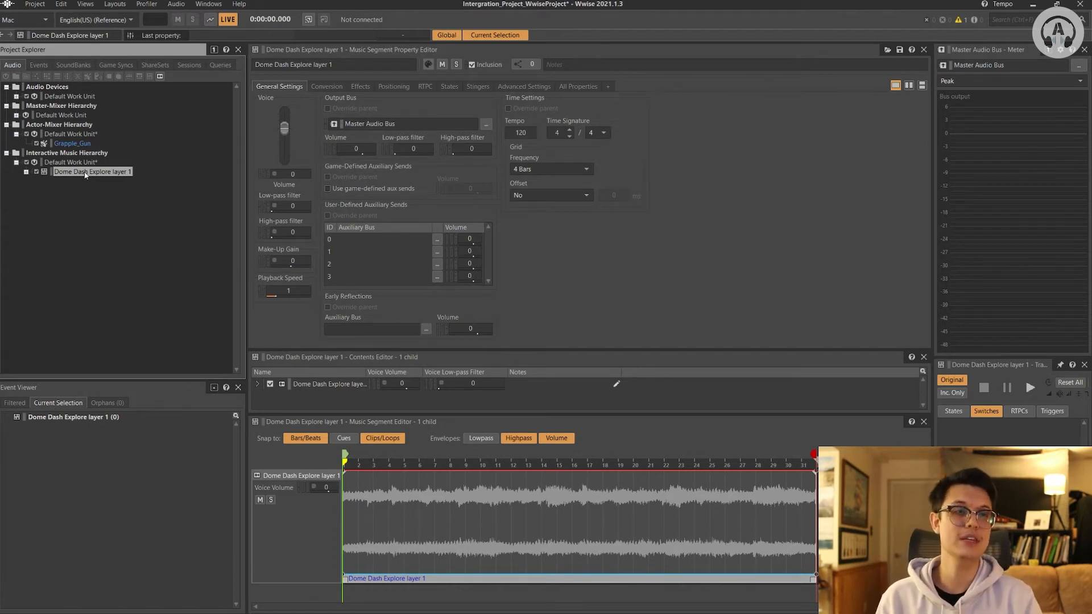
pyautogui.click(86, 164)
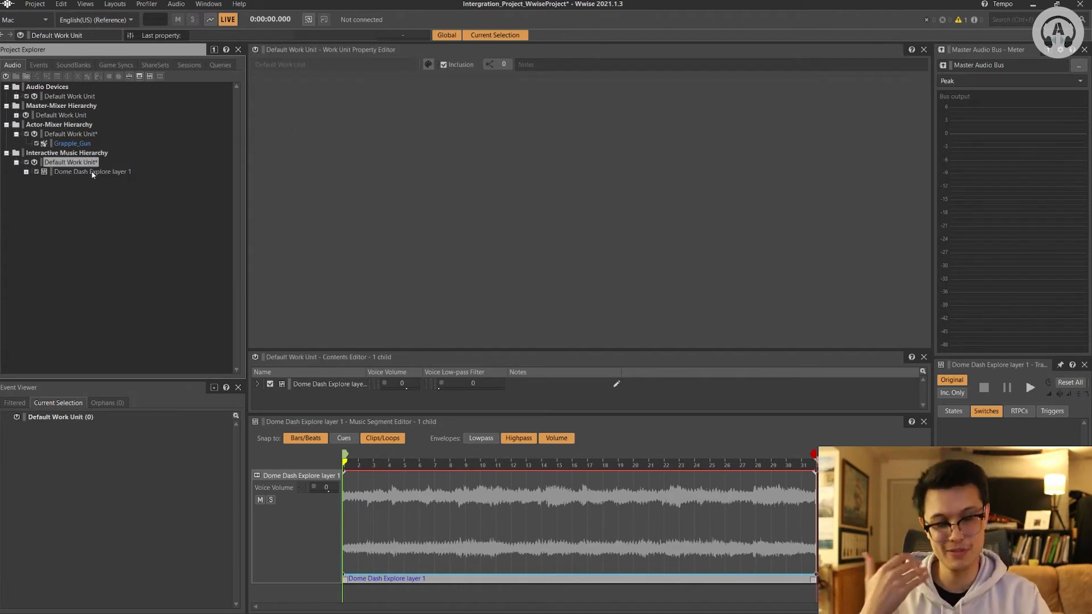
pyautogui.click(93, 172)
pyautogui.click(85, 163)
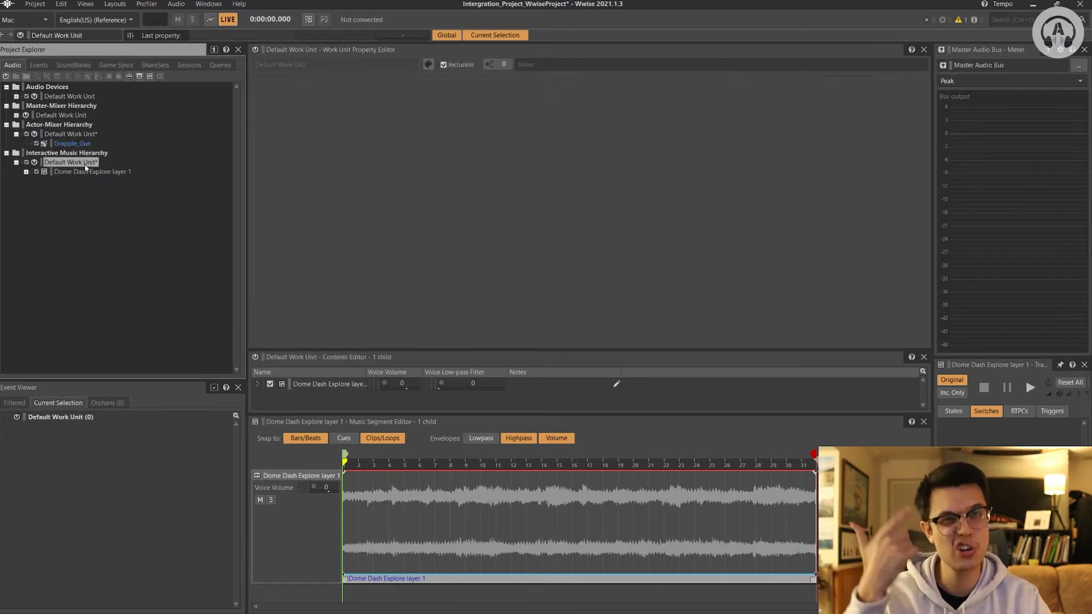
# - Create a Music Switch Container named Music in the Interactive Music Hierarchy's Default Work Unit
pyautogui.click(129, 77)
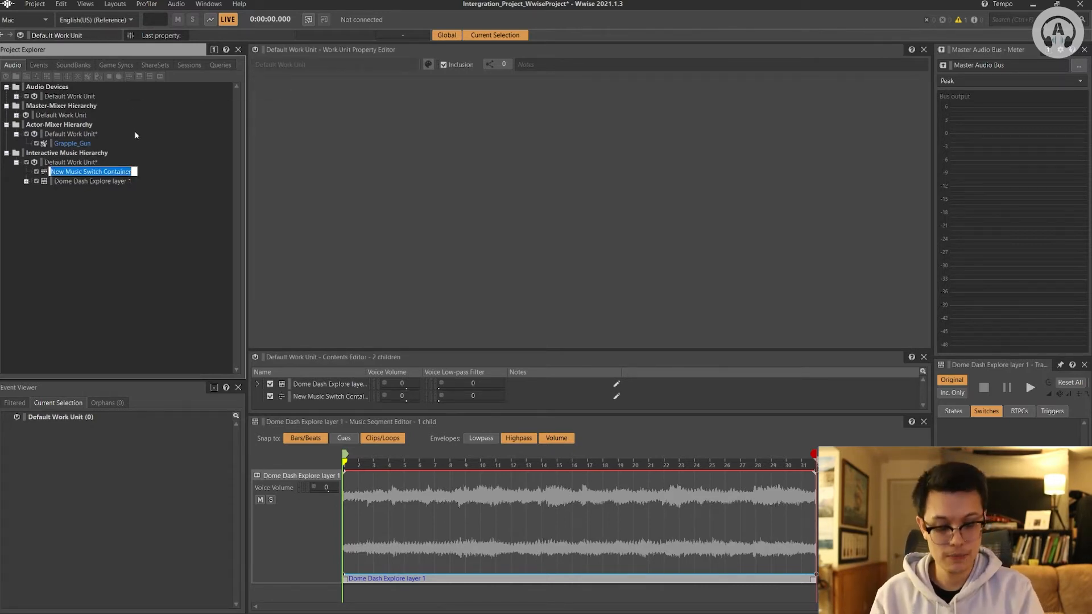
pyautogui.write('Music')
pyautogui.press('Return')
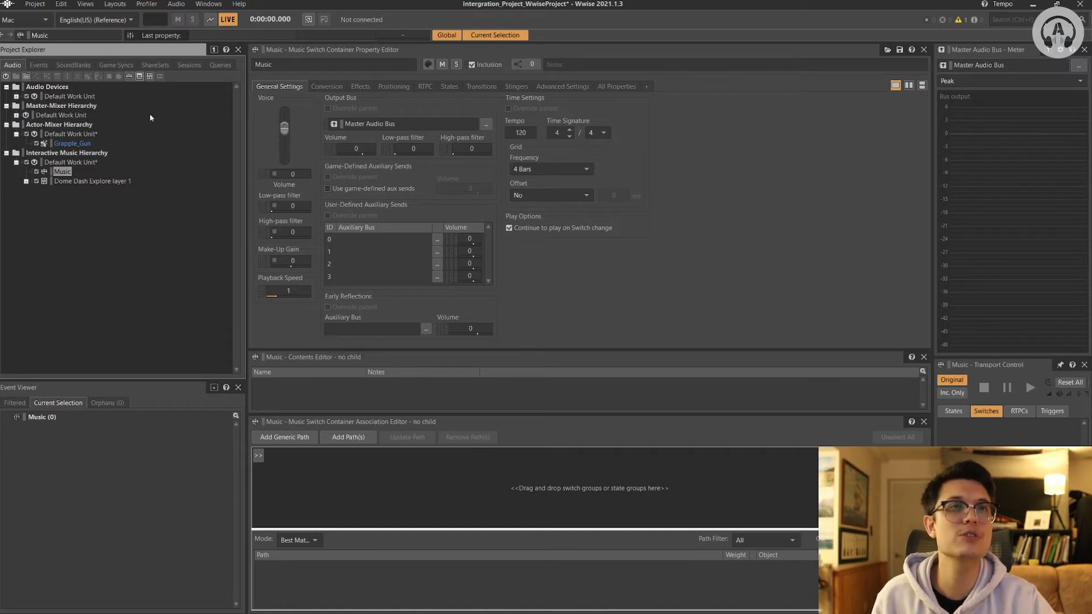
pyautogui.rightClick(65, 173)
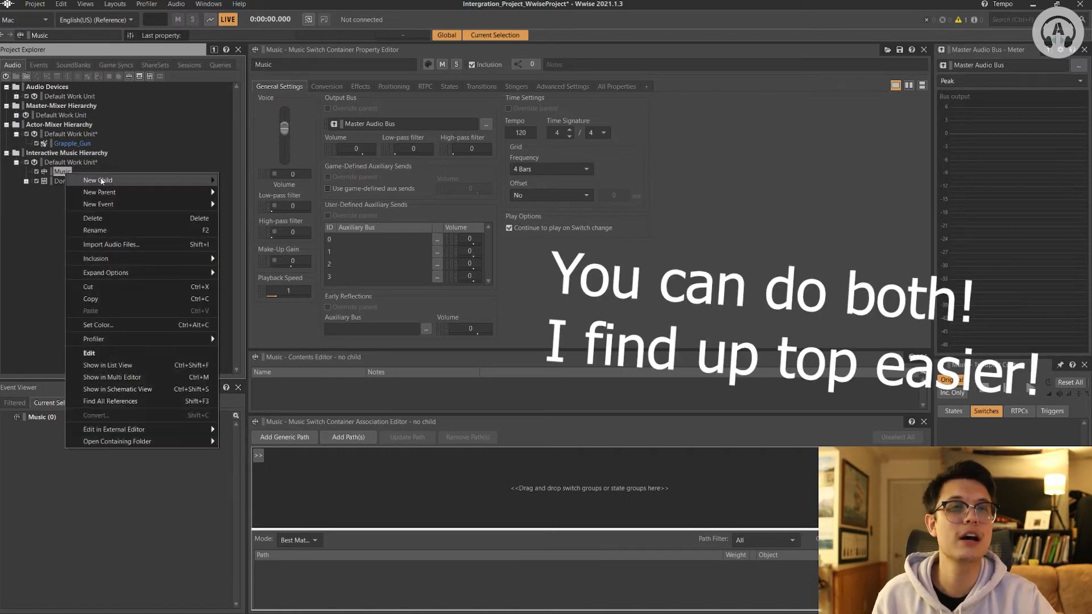
pyautogui.moveTo(68, 180)
pyautogui.click(67, 163)
pyautogui.rightClick(66, 162)
pyautogui.moveTo(99, 171)
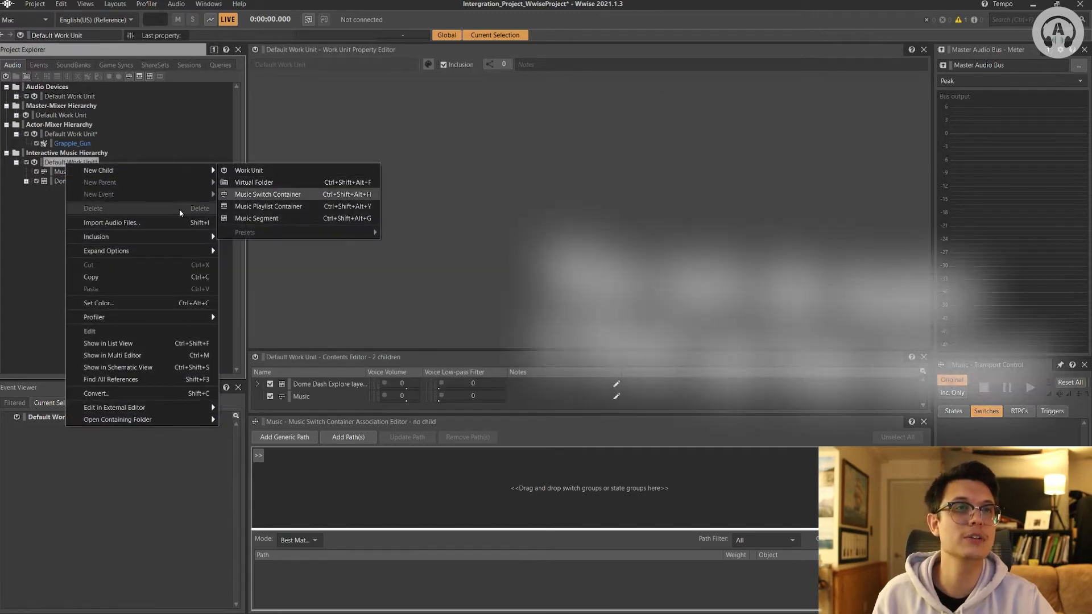
pyautogui.click(62, 176)
pyautogui.click(63, 173)
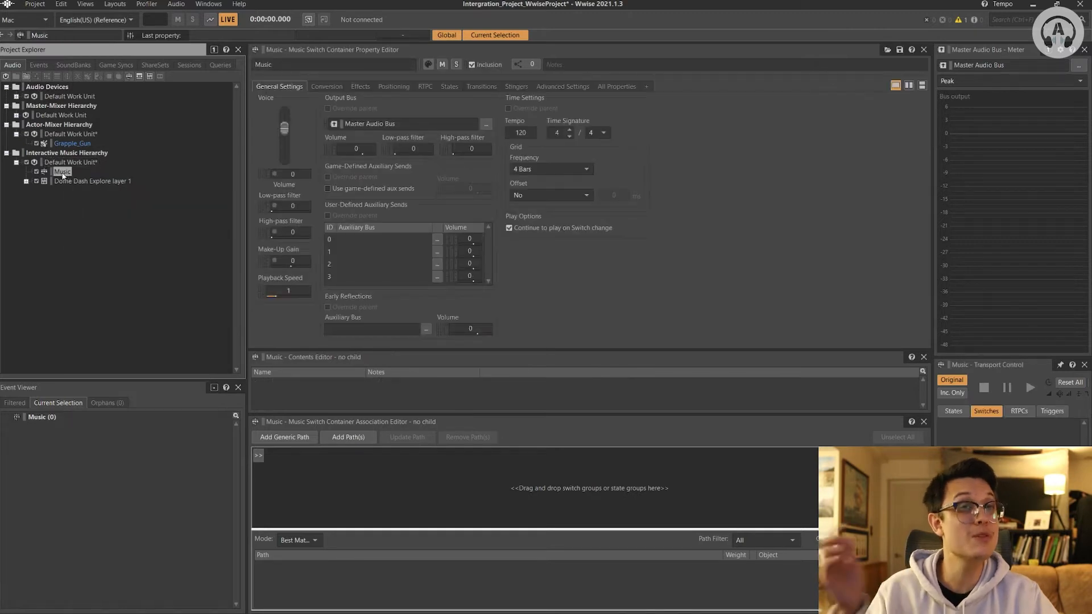
# - Create a Music Playlist Container named Expore_track inside the Music switch container
pyautogui.rightClick(63, 173)
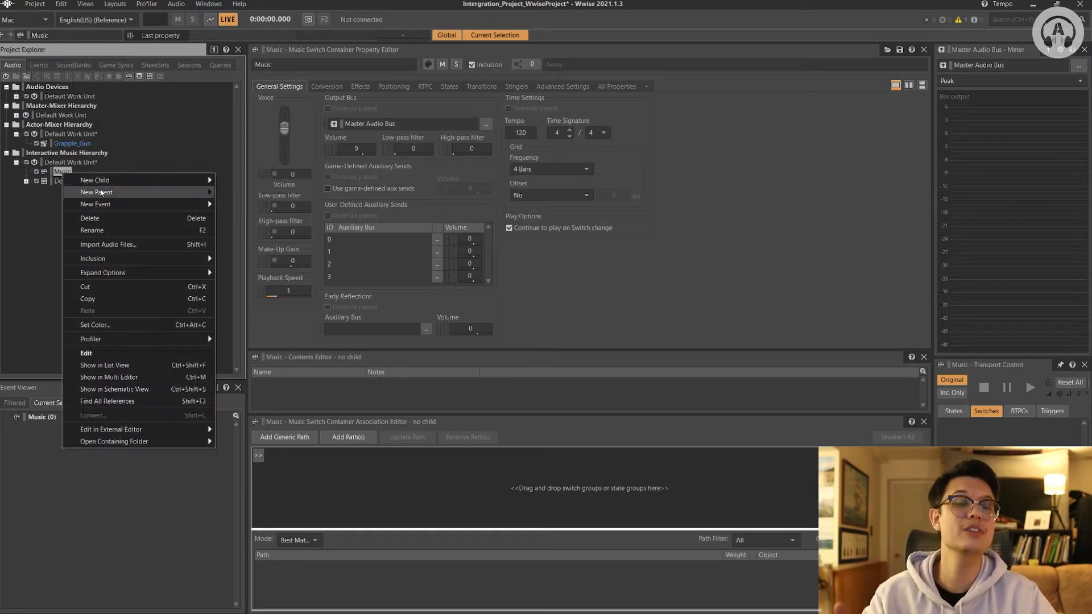
pyautogui.moveTo(110, 202)
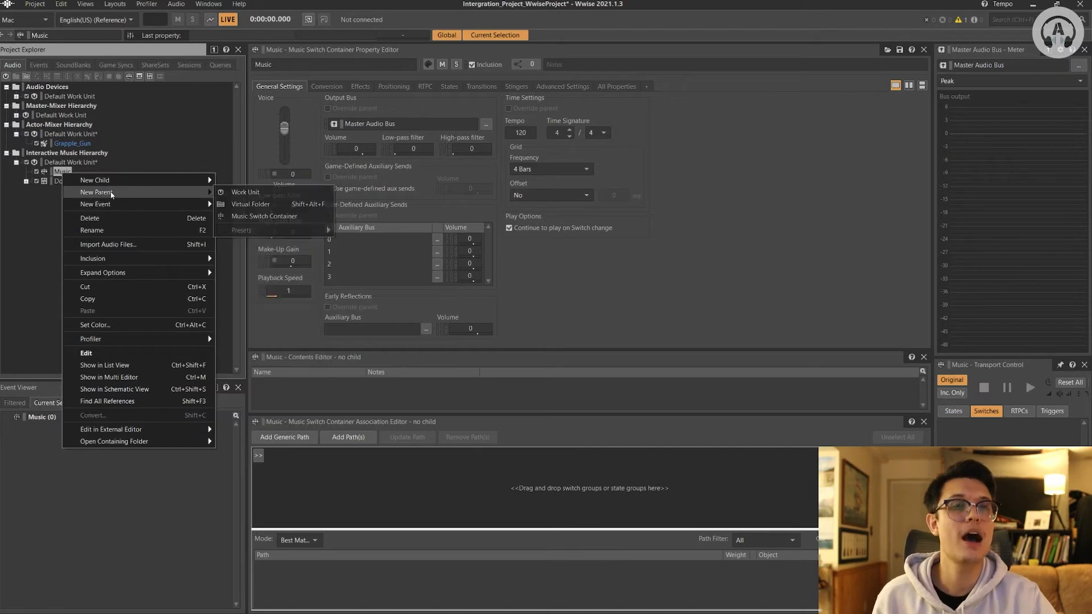
pyautogui.moveTo(119, 180)
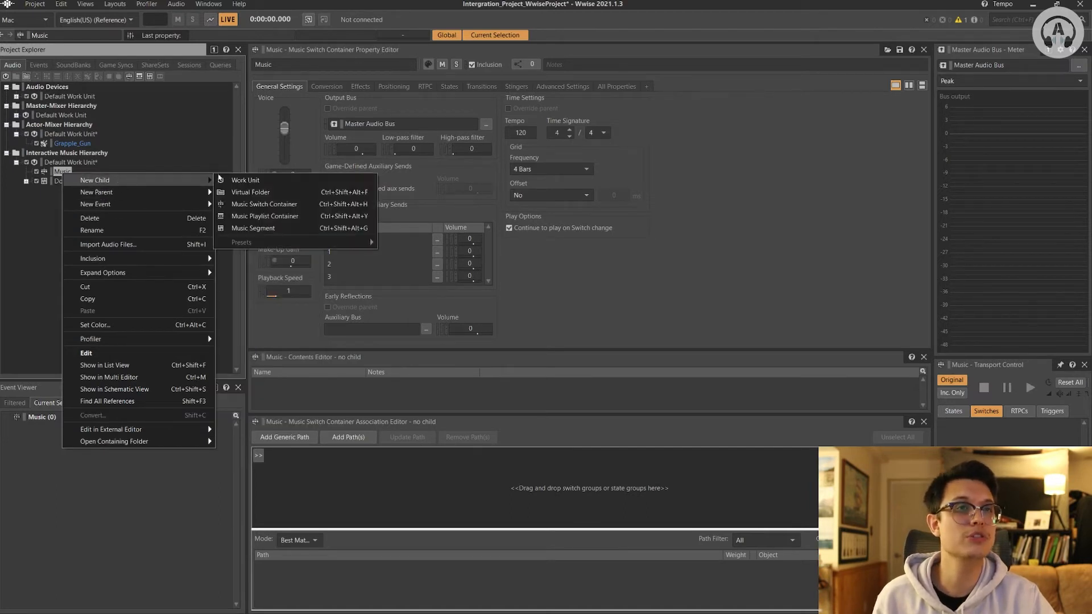
pyautogui.click(267, 216)
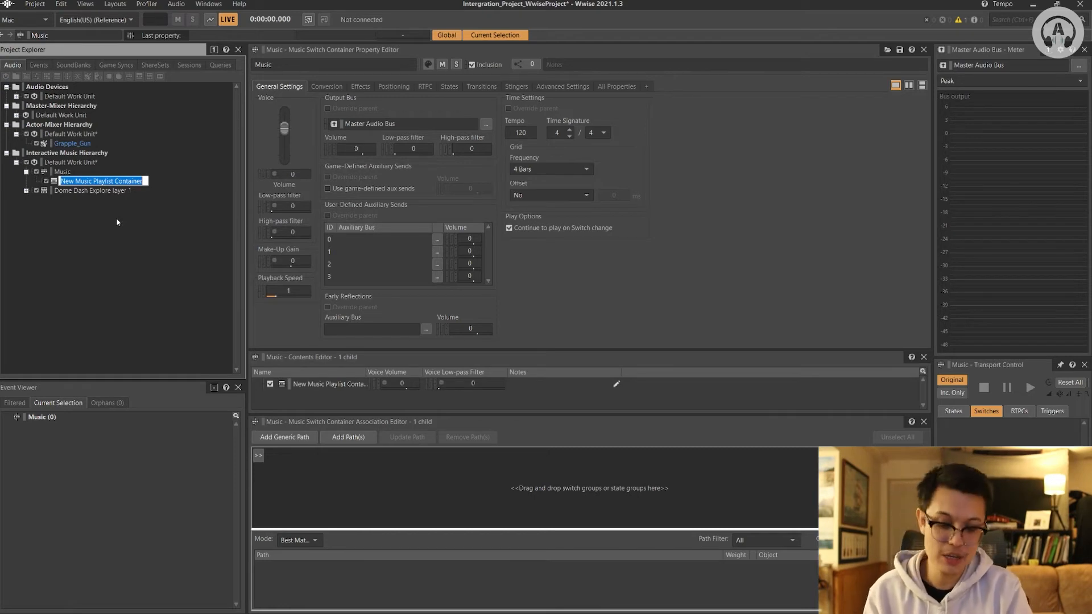
pyautogui.write('Expore_track')
pyautogui.press('Return')
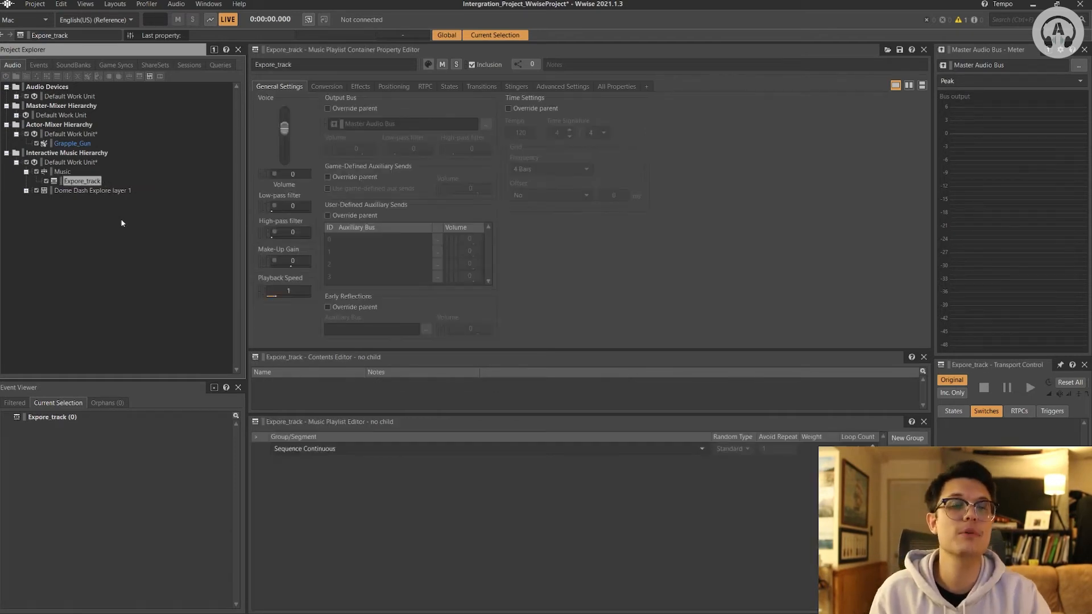
# - Move the Dome Dash Explore layer 1 segment into the Expore_track playlist container, expand the container and select the segment
pyautogui.moveTo(71, 194); pyautogui.dragTo(82, 183)
pyautogui.click(35, 182)
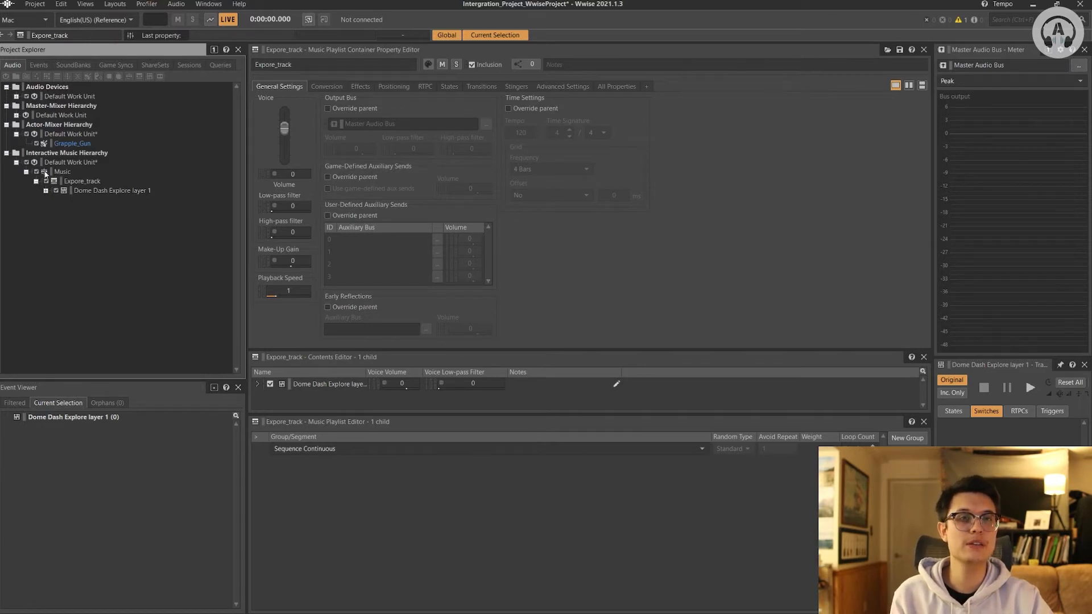
pyautogui.click(42, 173)
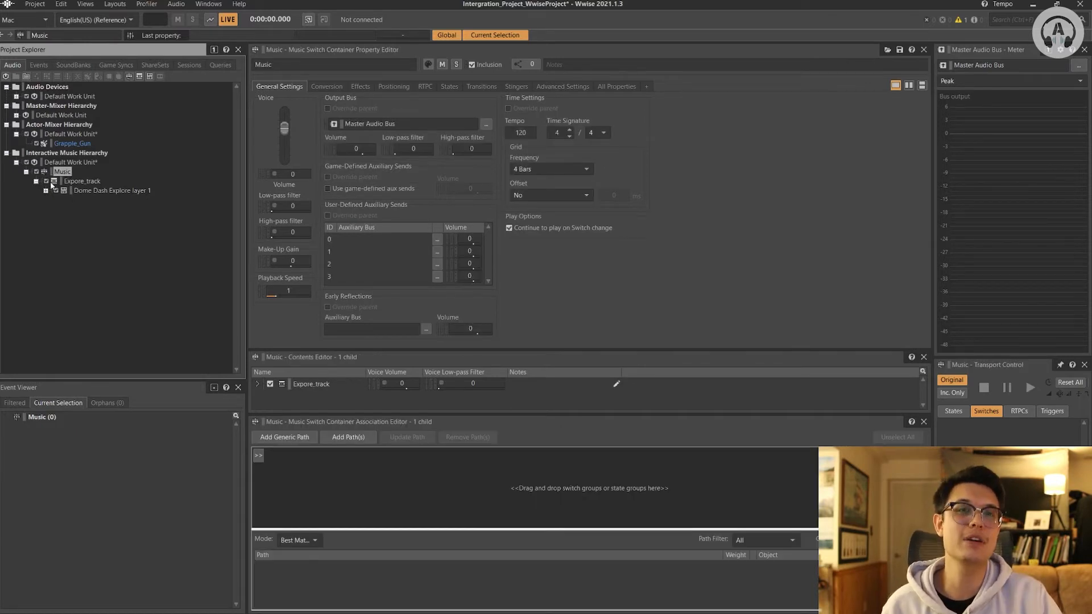
pyautogui.click(101, 192)
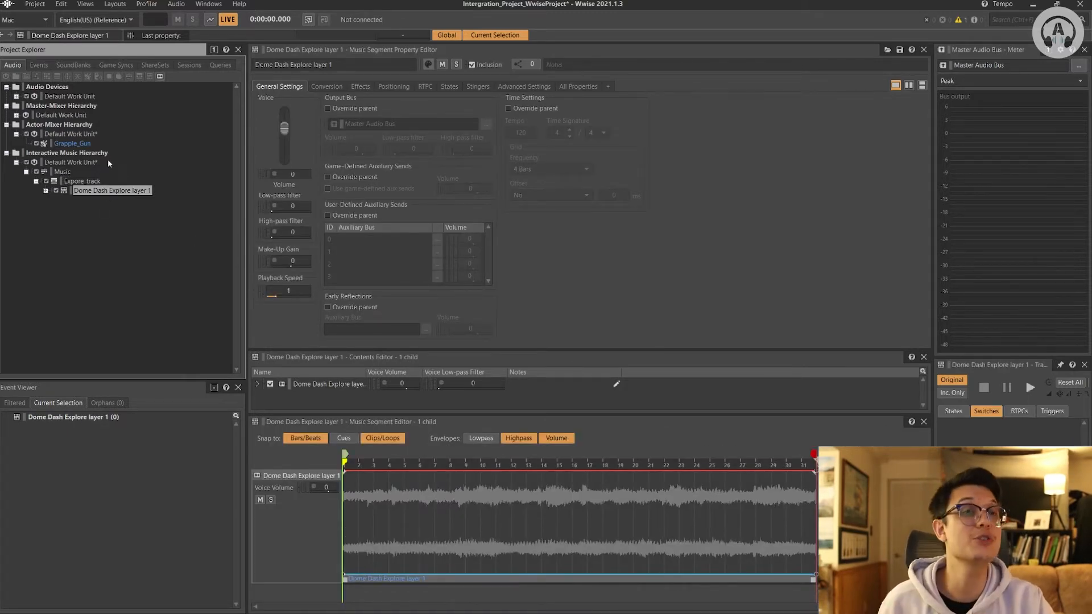
# - Add Dome Dash Explore layer 1 to Expore_track's Sequence Continuous playlist group and lower the segment's loop count
pyautogui.click(88, 180)
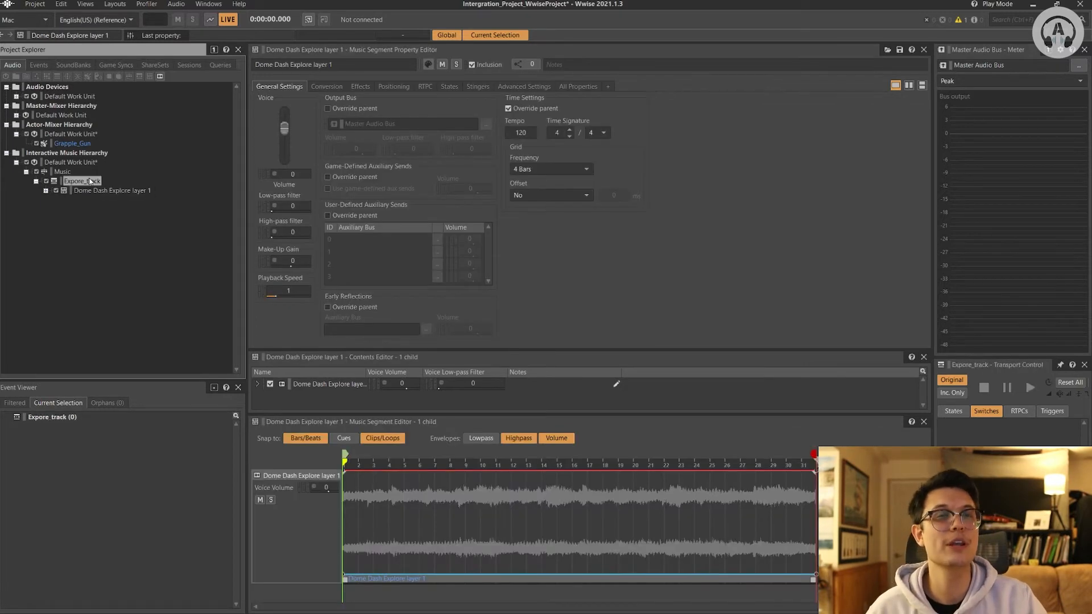
pyautogui.click(105, 190)
pyautogui.click(82, 180)
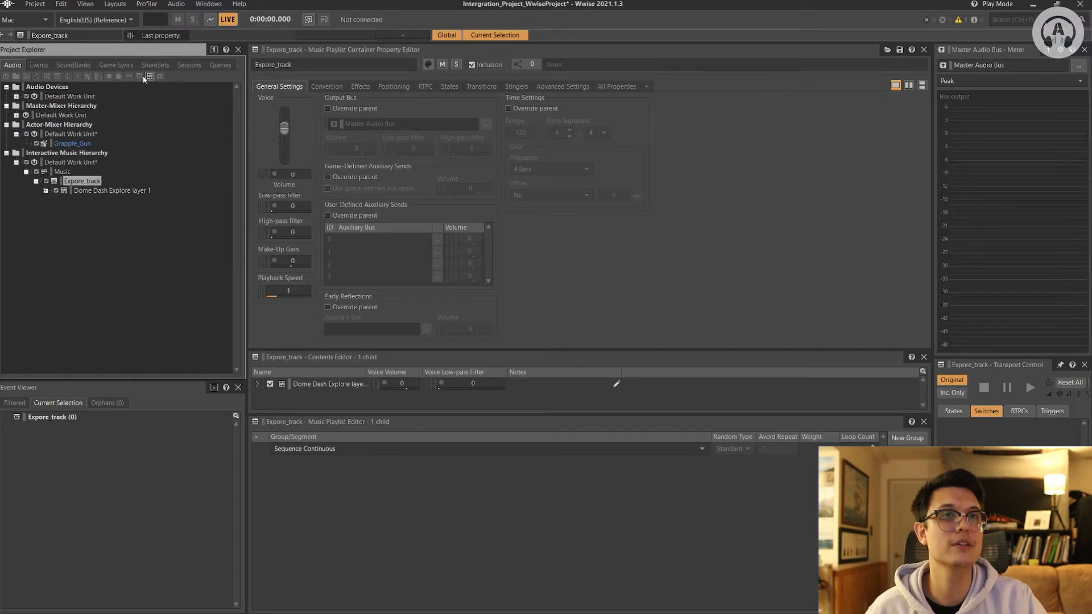
pyautogui.click(102, 190)
pyautogui.click(80, 181)
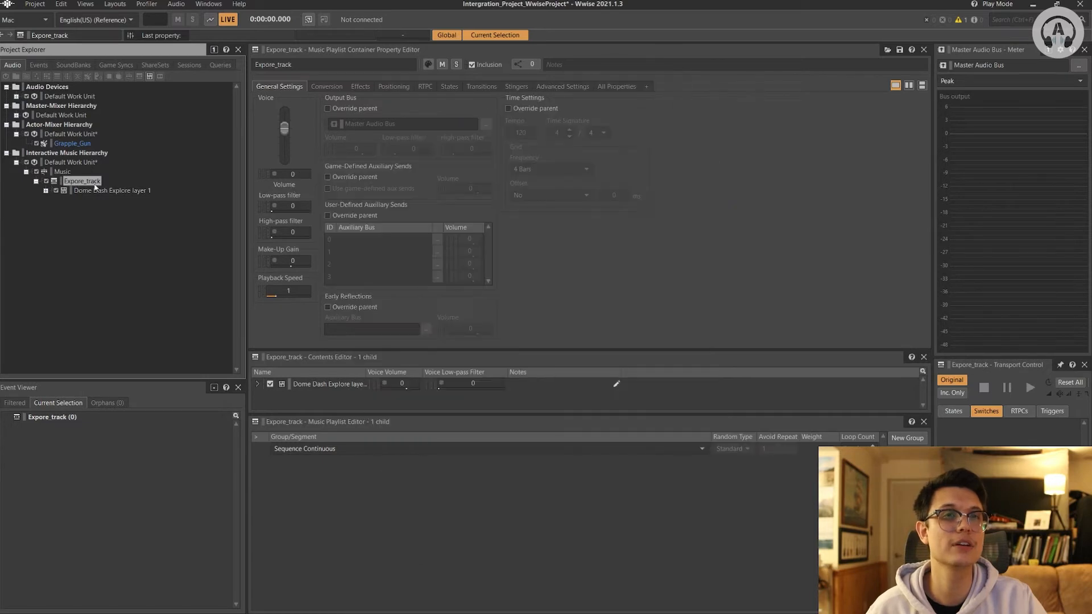
pyautogui.moveTo(87, 193); pyautogui.dragTo(397, 478)
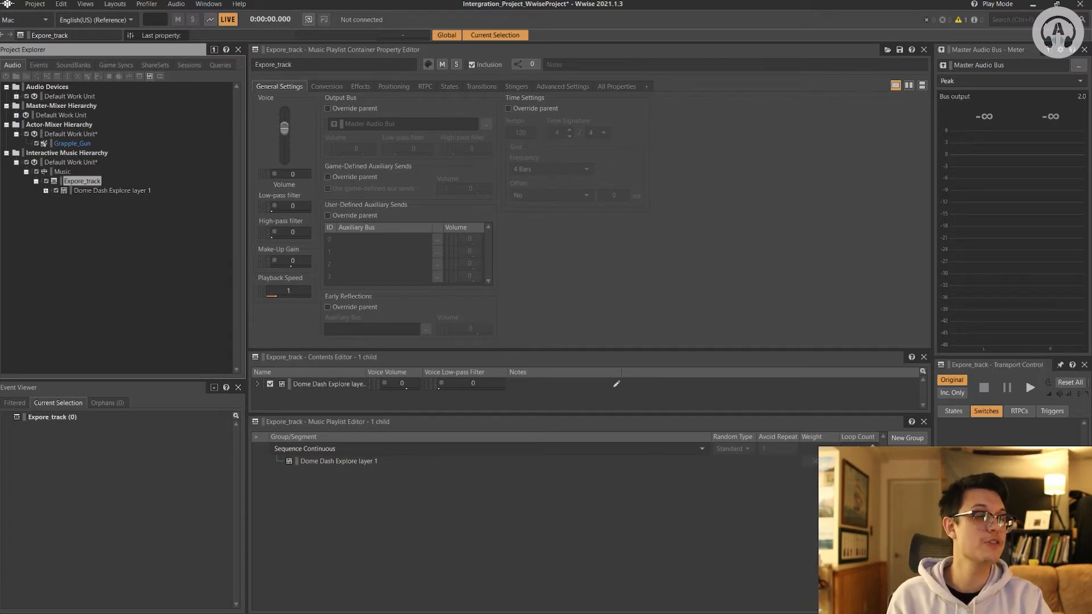
pyautogui.click(512, 523)
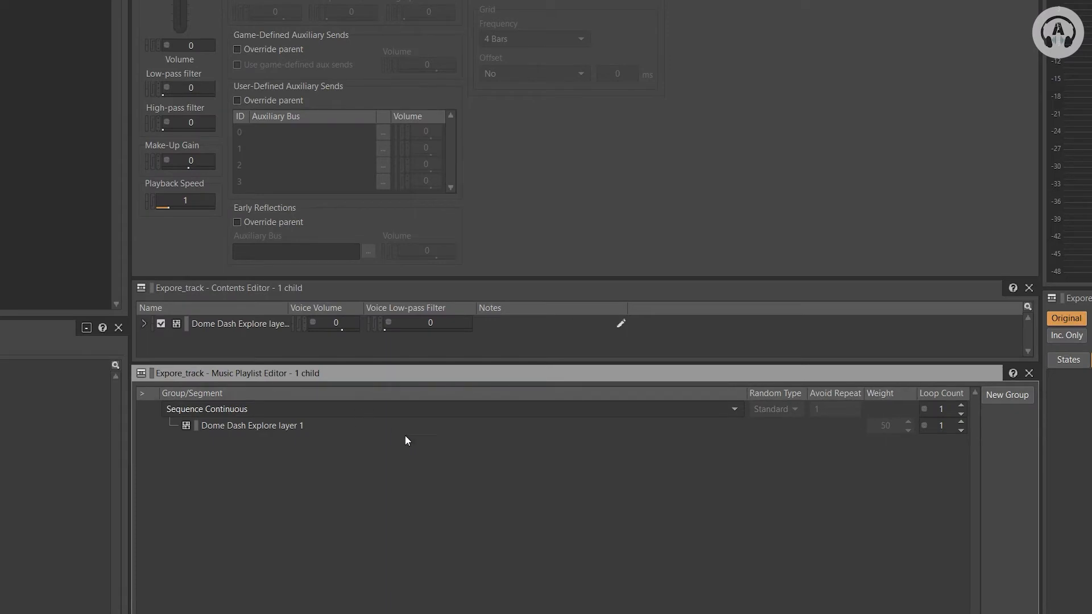
pyautogui.click(961, 430)
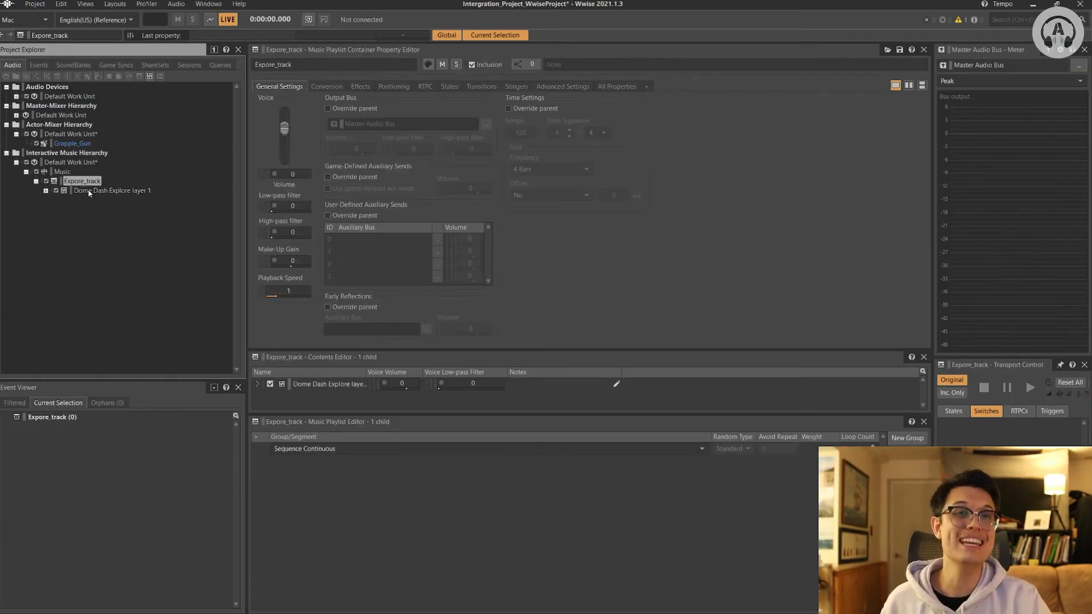
# - Override the parent's time settings on the Dome Dash Explore layer 1 segment and open its tempo for editing
pyautogui.click(91, 191)
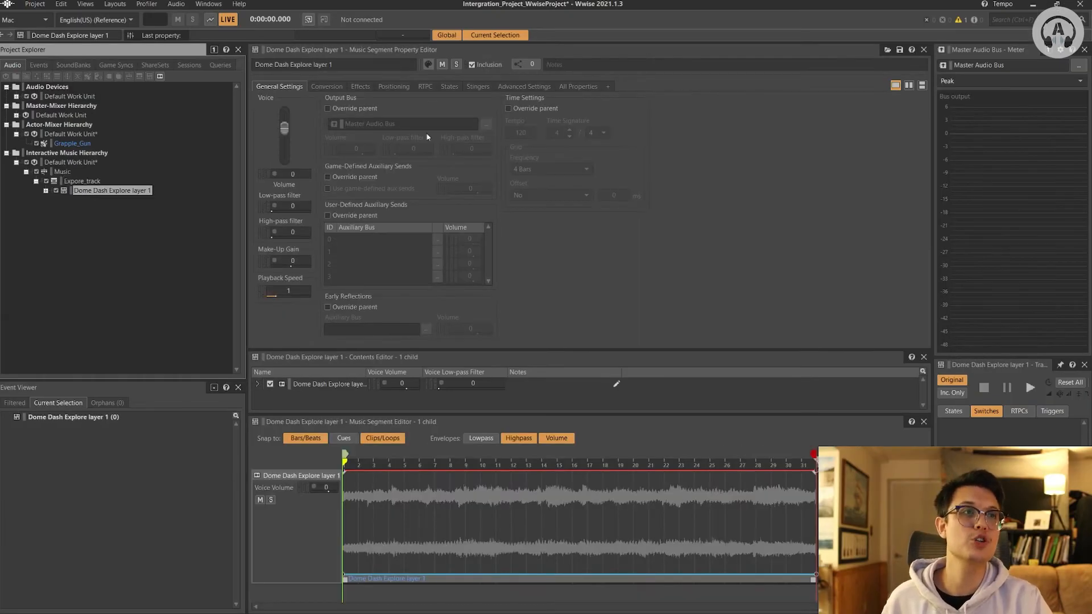
pyautogui.click(509, 108)
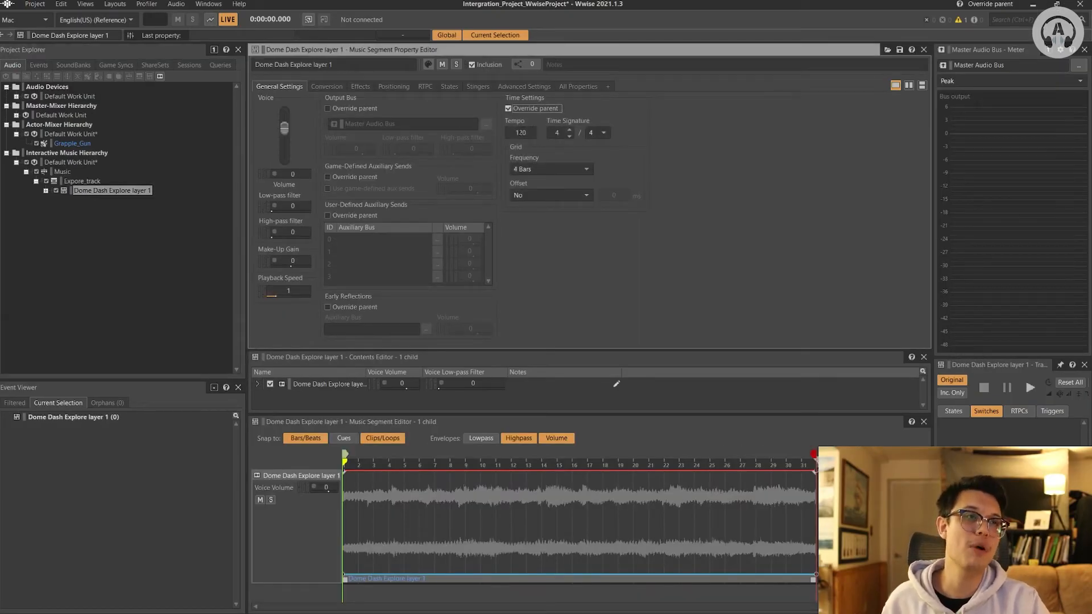
pyautogui.click(533, 131)
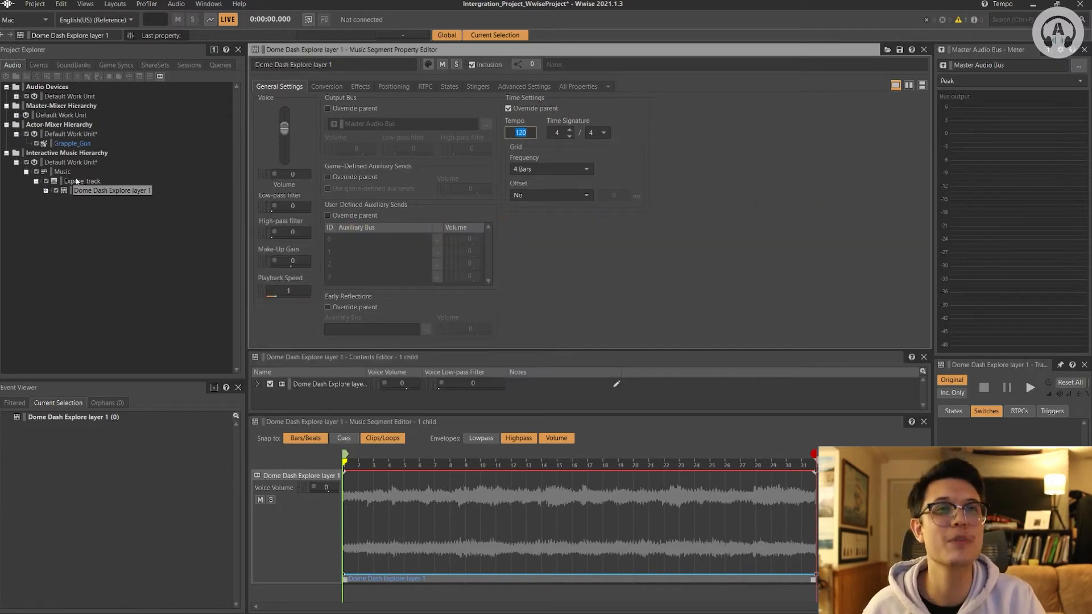
# - Collapse Expore_track in the hierarchy and review the Music and Expore_track containers
pyautogui.click(80, 182)
pyautogui.click(36, 182)
pyautogui.click(62, 172)
pyautogui.click(83, 182)
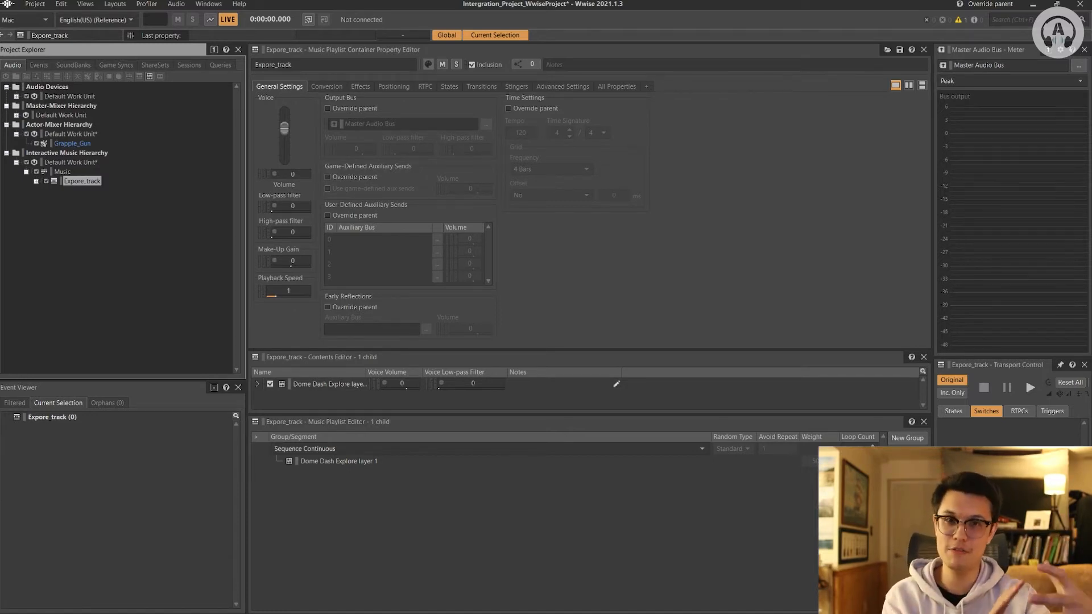
# - Create a virtual folder named SFX_Environment in the Actor-Mixer Hierarchy's Default Work Unit
pyautogui.rightClick(84, 134)
pyautogui.moveTo(134, 141)
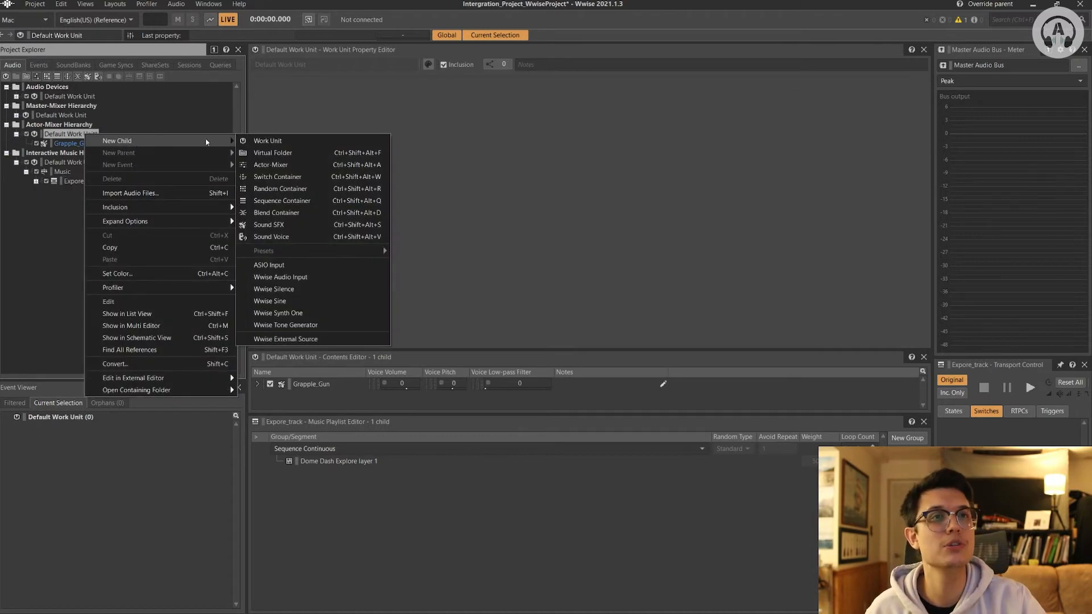
pyautogui.click(284, 153)
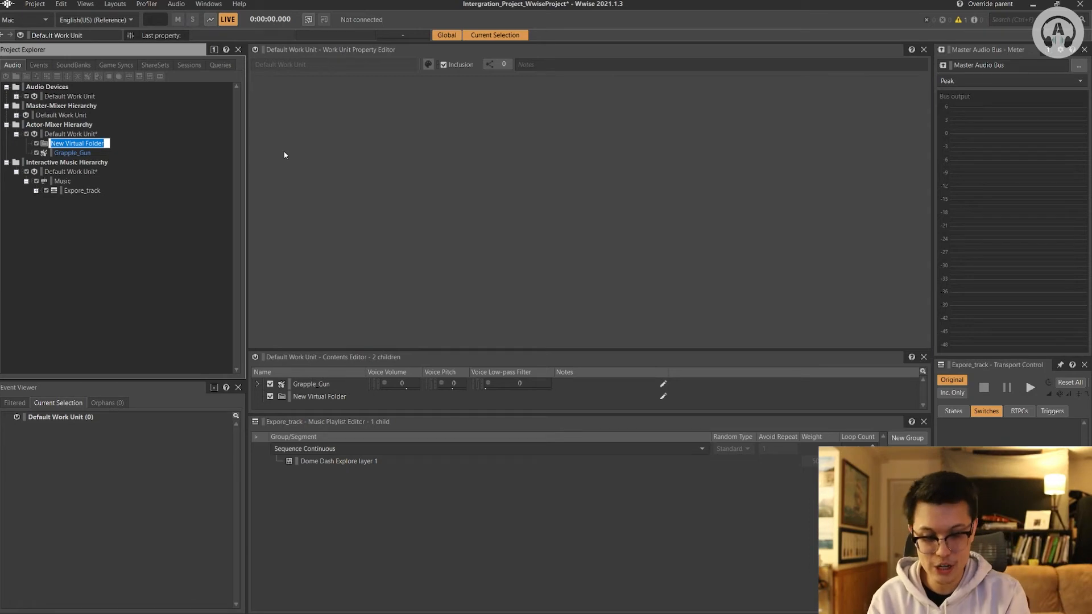
pyautogui.write('SF')
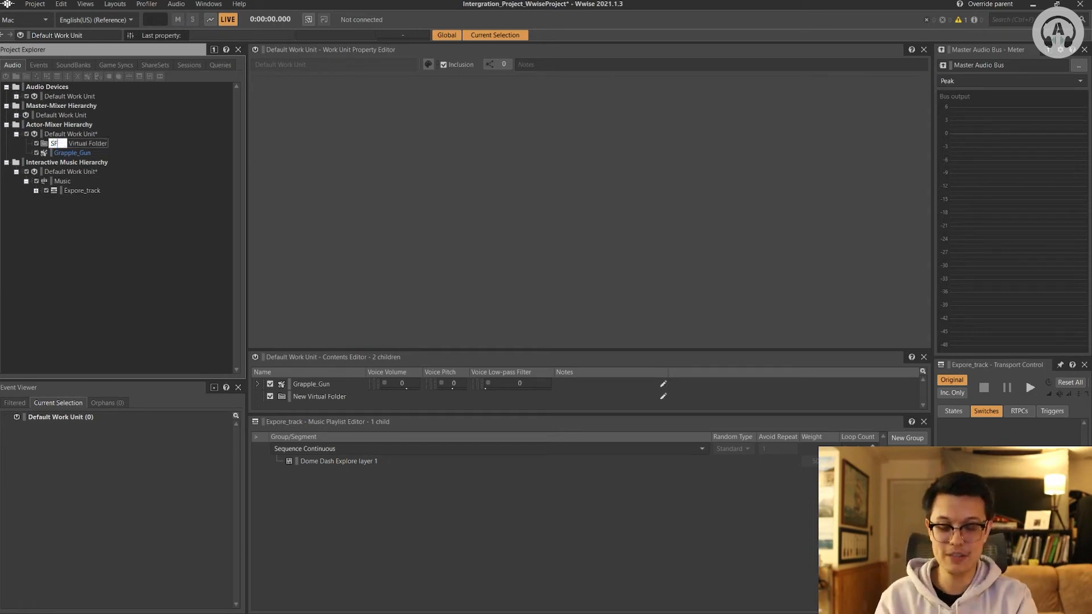
pyautogui.write('X')
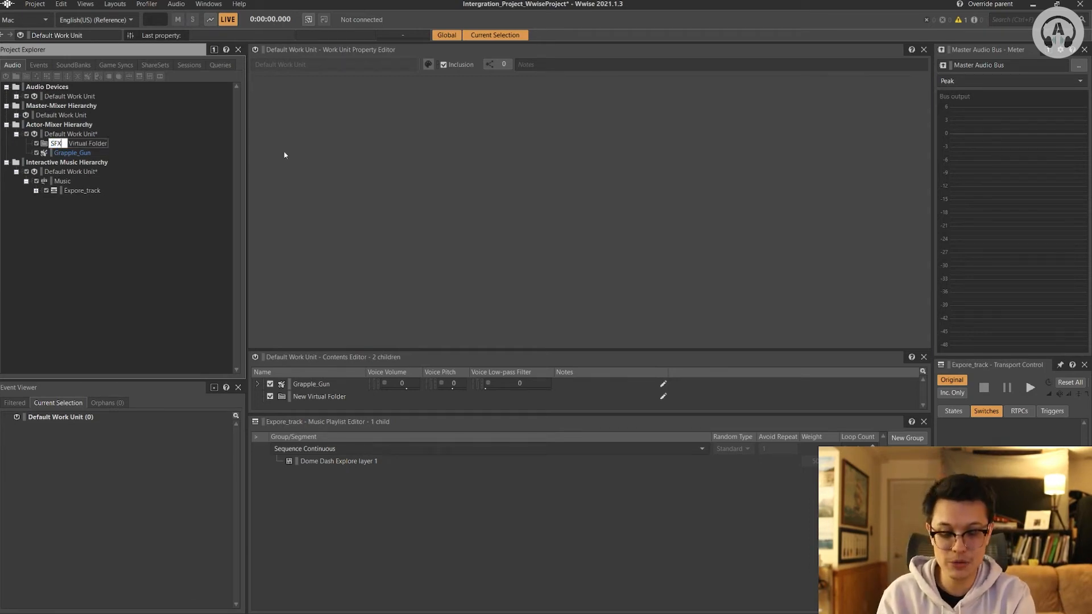
pyautogui.write('_Enviro')
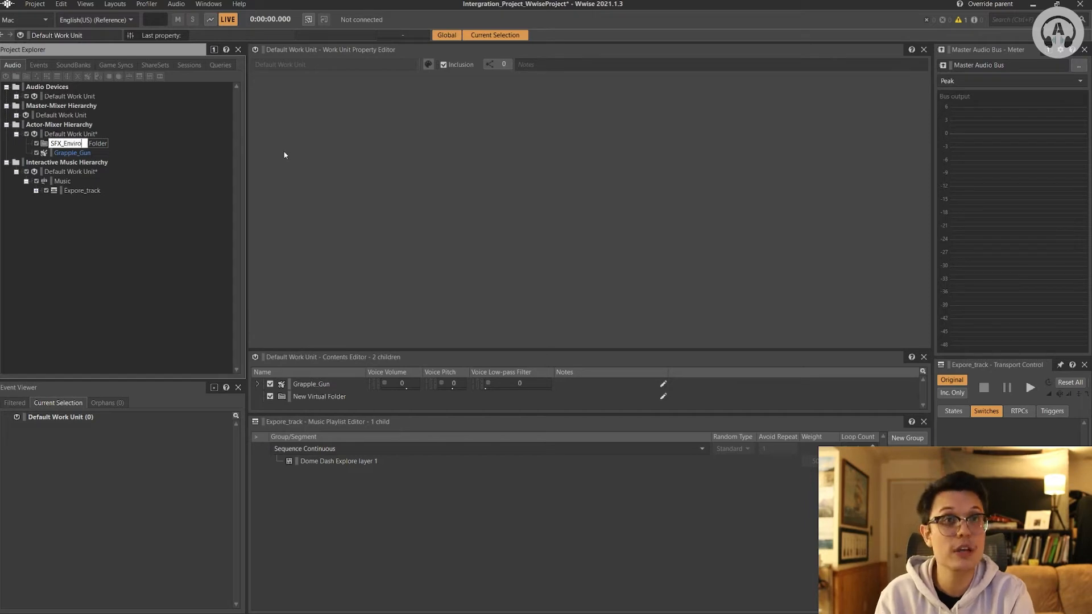
pyautogui.write('nment')
pyautogui.press('Return')
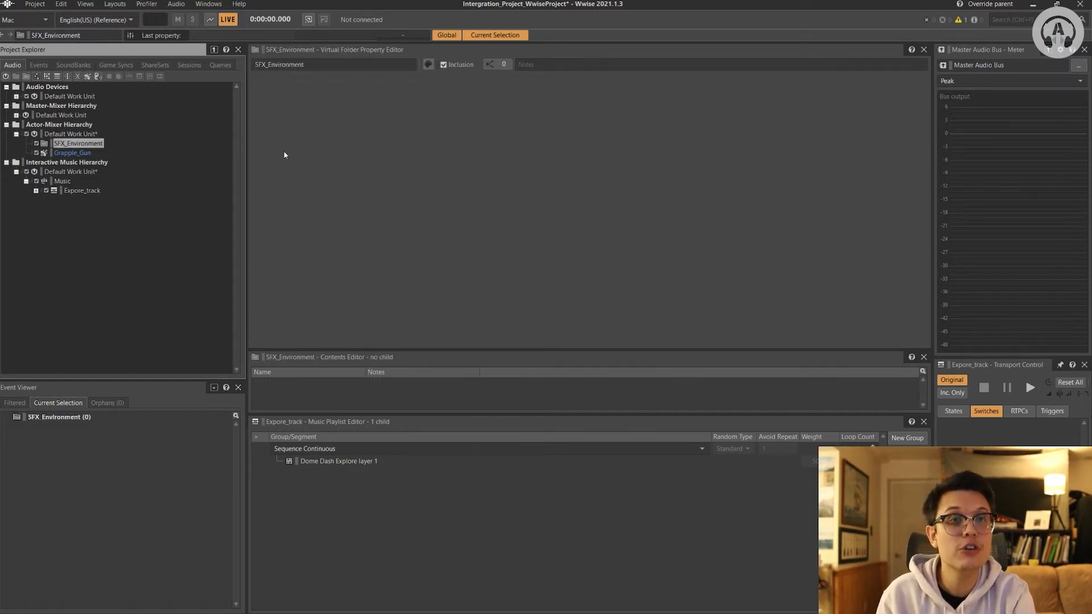
# - Create two more virtual folders, SFX_Player and SFX_Enemy, in the Actor-Mixer Hierarchy's Default Work Unit
pyautogui.rightClick(83, 134)
pyautogui.click(280, 155)
pyautogui.write('SFX')
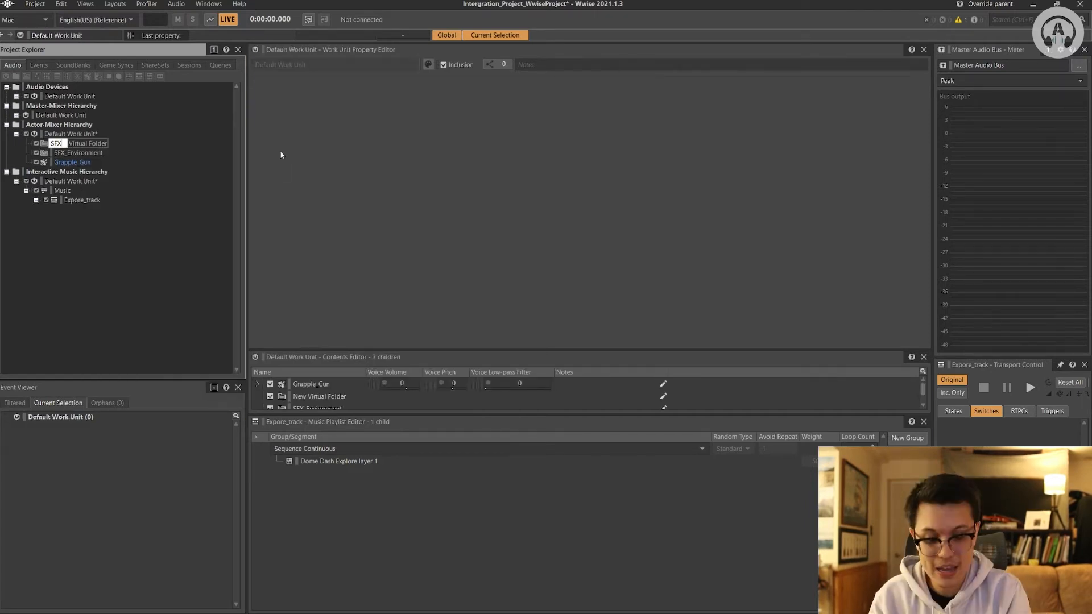
pyautogui.write('_Player')
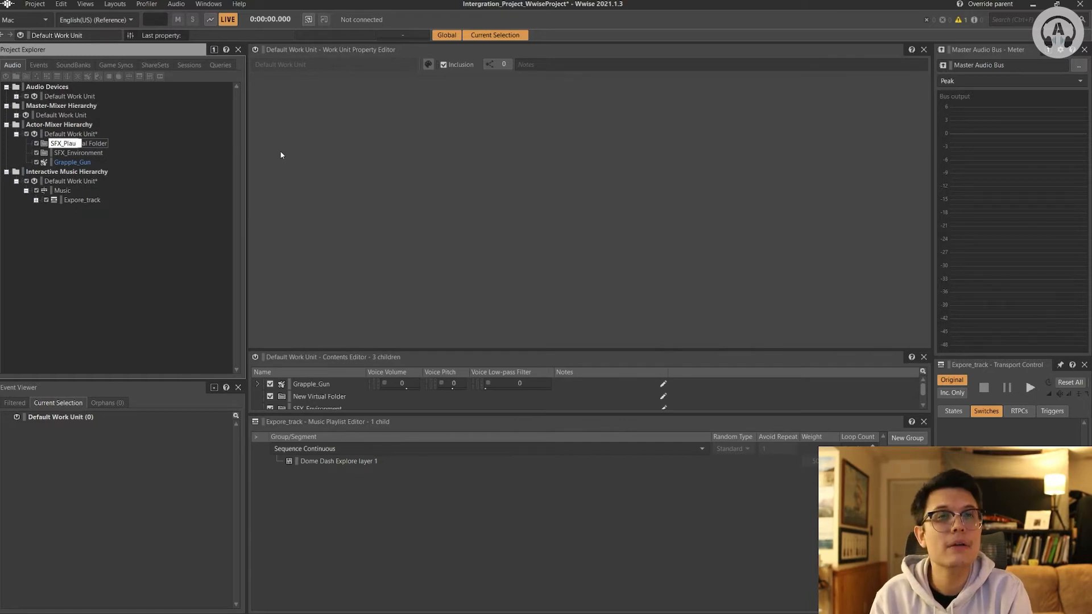
pyautogui.press('Return')
pyautogui.click(72, 135)
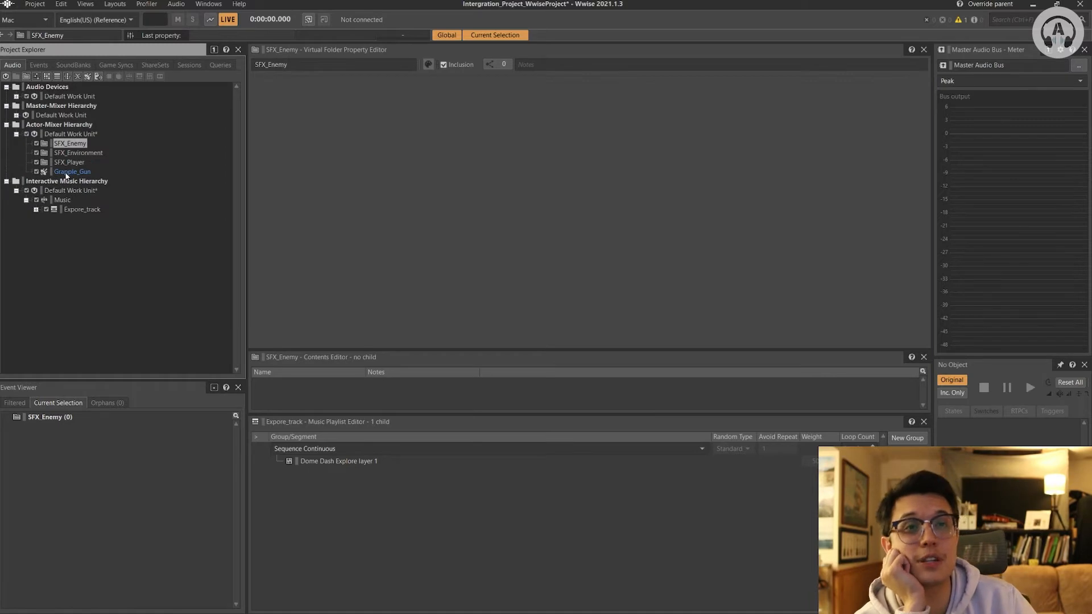
# - Move the Grapple_Gun sound into the SFX_Player folder and select the SFX_Enemy folder
pyautogui.click(73, 171)
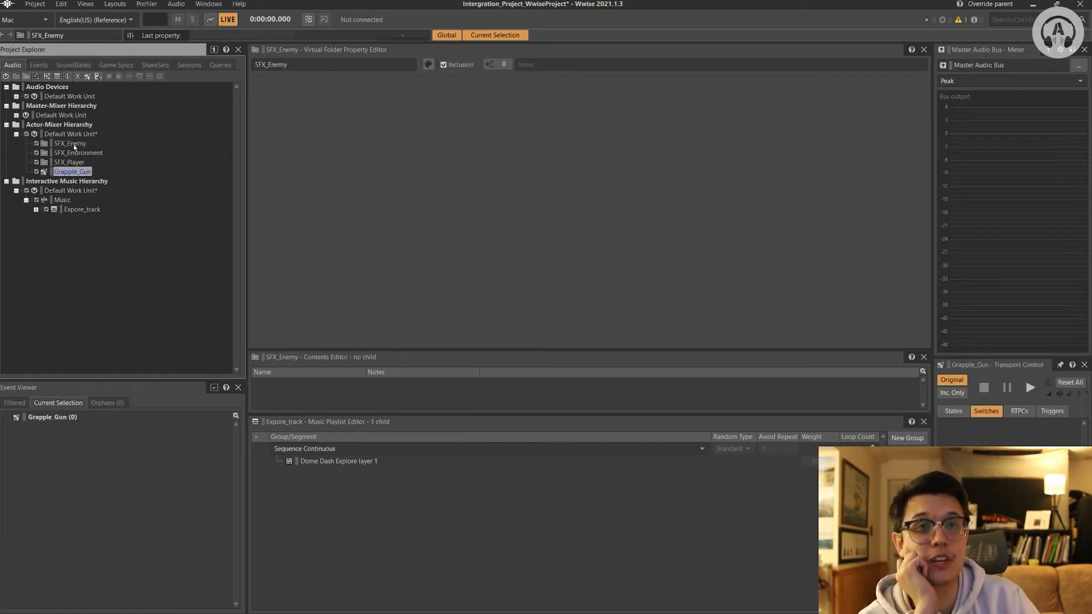
pyautogui.moveTo(71, 165); pyautogui.dragTo(75, 166)
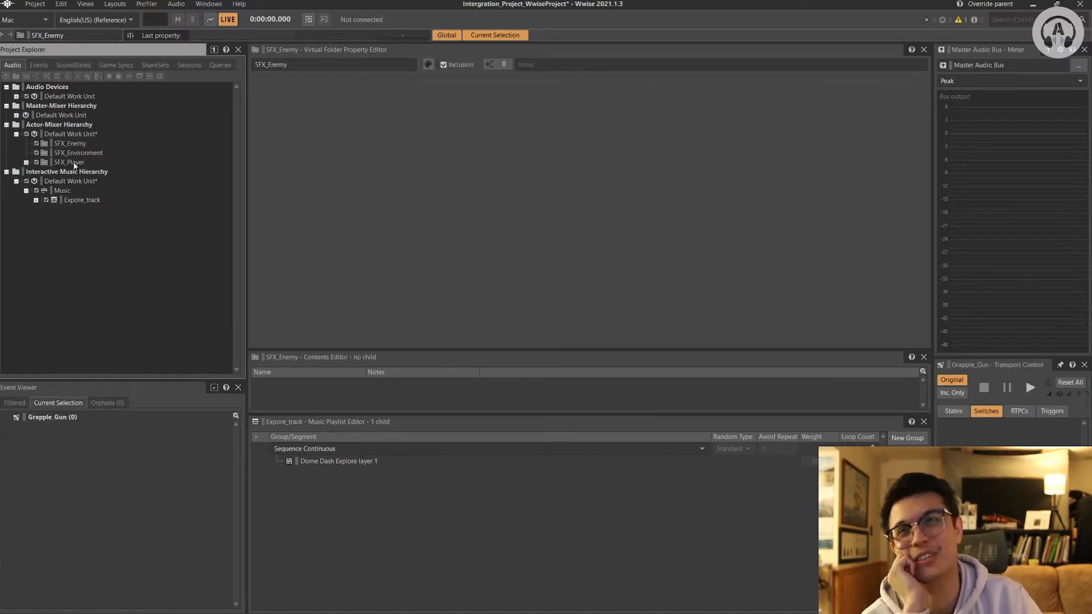
pyautogui.click(70, 143)
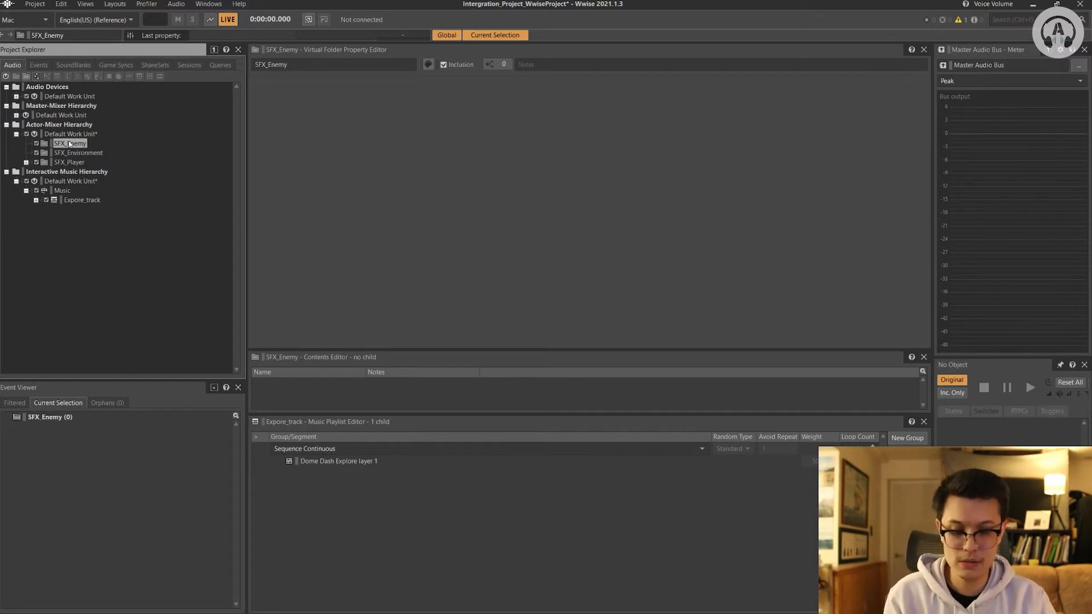
# - Import the Rot bots loop wave file from the Desktop into the SFX_Enemy folder as a Sound SFX
pyautogui.hotkey('shift', 'i')
pyautogui.click(241, 231)
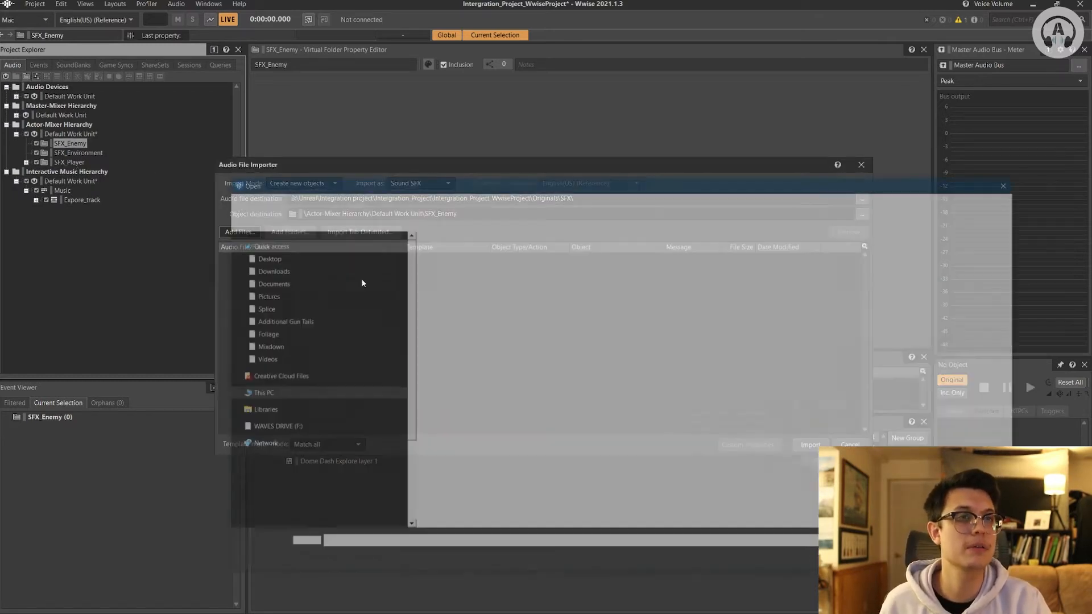
pyautogui.click(462, 311)
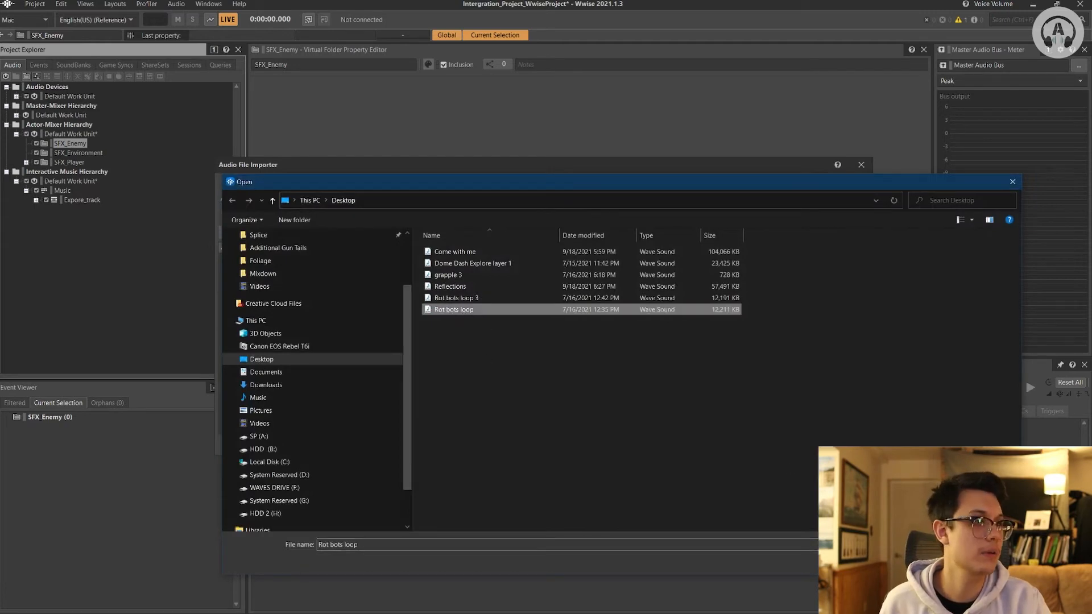
pyautogui.press('Return')
pyautogui.click(798, 438)
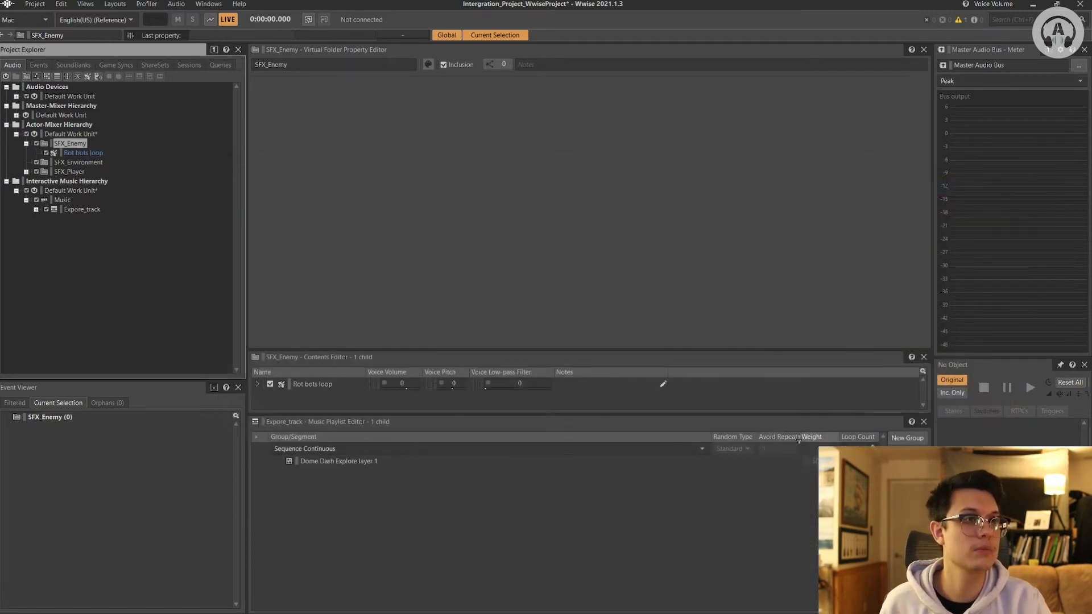
# - Play the Grapple_Gun sound in SFX_Player and the Rot bots loop sound in SFX_Enemy to compare them
pyautogui.click(85, 152)
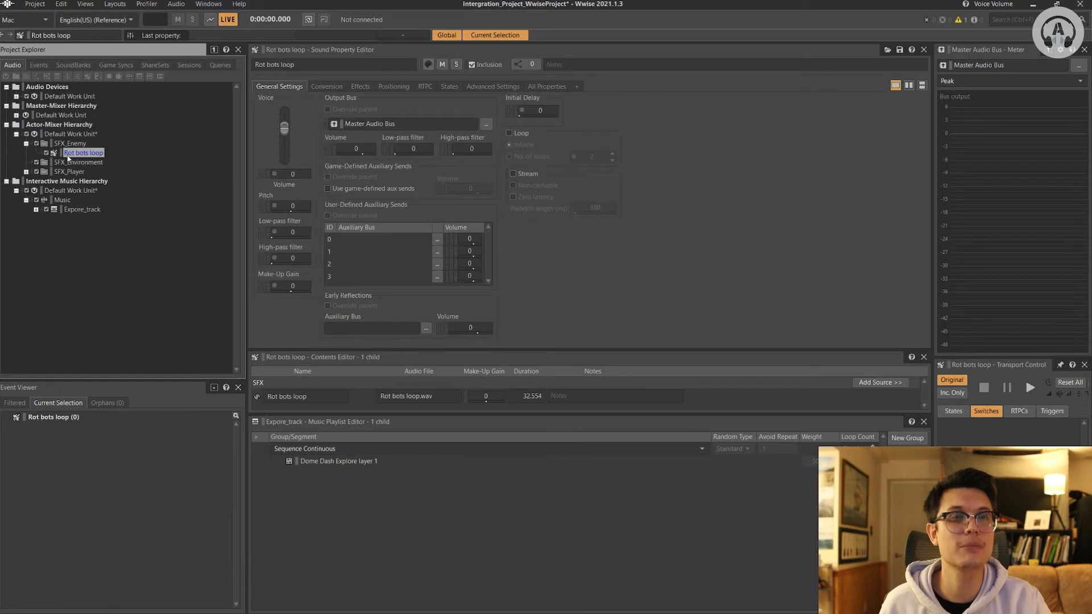
pyautogui.doubleClick(68, 171)
pyautogui.click(76, 181)
pyautogui.press('Up')
pyautogui.press('Down')
pyautogui.press('space')
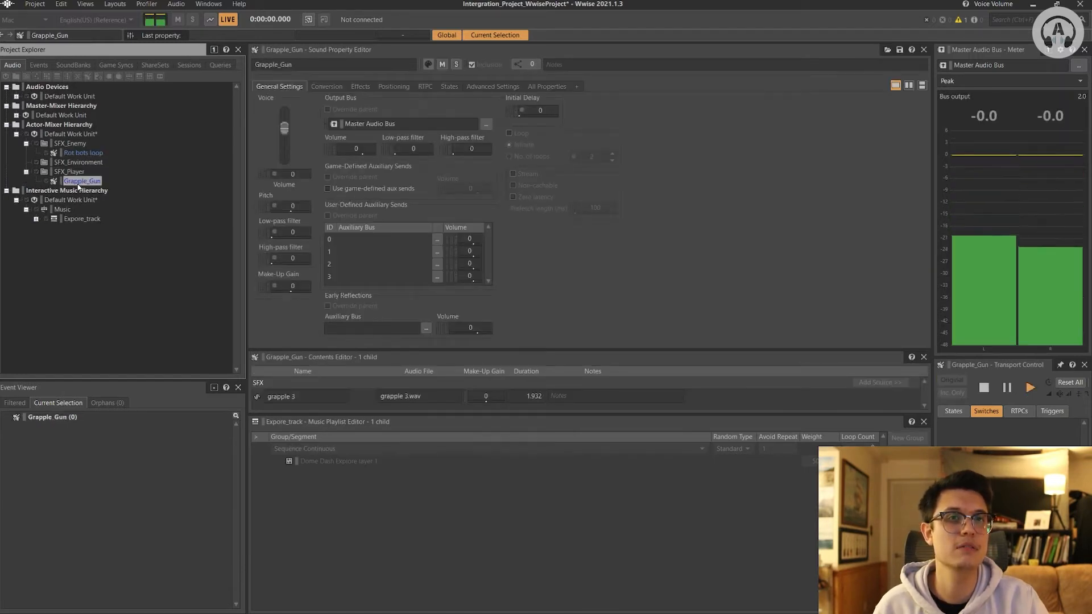
pyautogui.click(83, 153)
pyautogui.press('space')
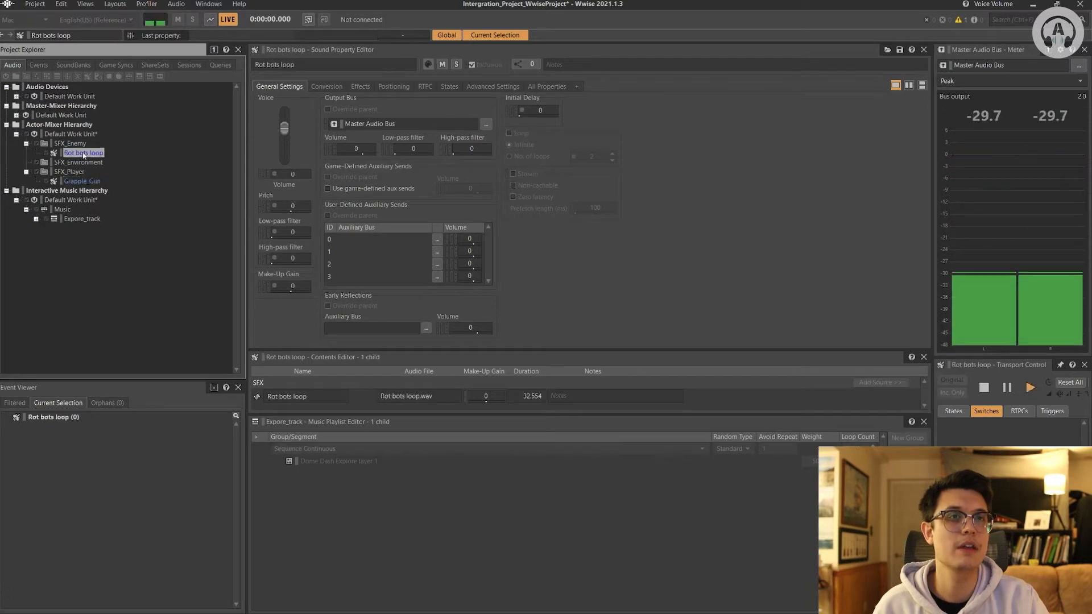
# - Try a higher voice volume on the playing Rot bots loop, return it to 0 and stop playback
pyautogui.moveTo(284, 131); pyautogui.dragTo(285, 123)
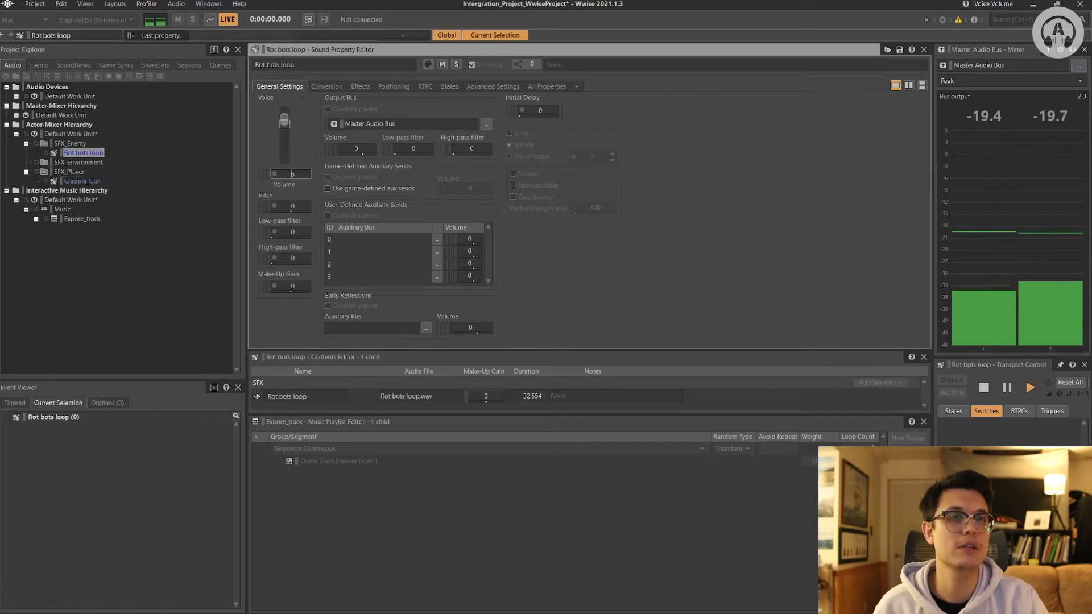
pyautogui.moveTo(285, 120); pyautogui.dragTo(284, 129)
pyautogui.press('space')
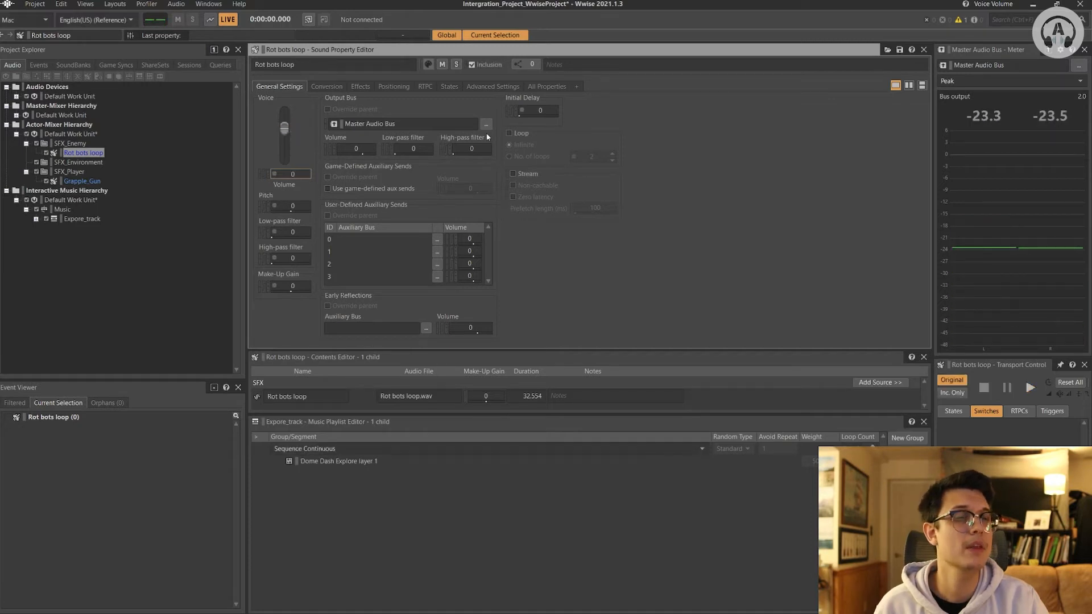
# - Enable infinite looping for Rot bots loop and expand the Expore_track container in the Interactive Music Hierarchy
pyautogui.click(508, 133)
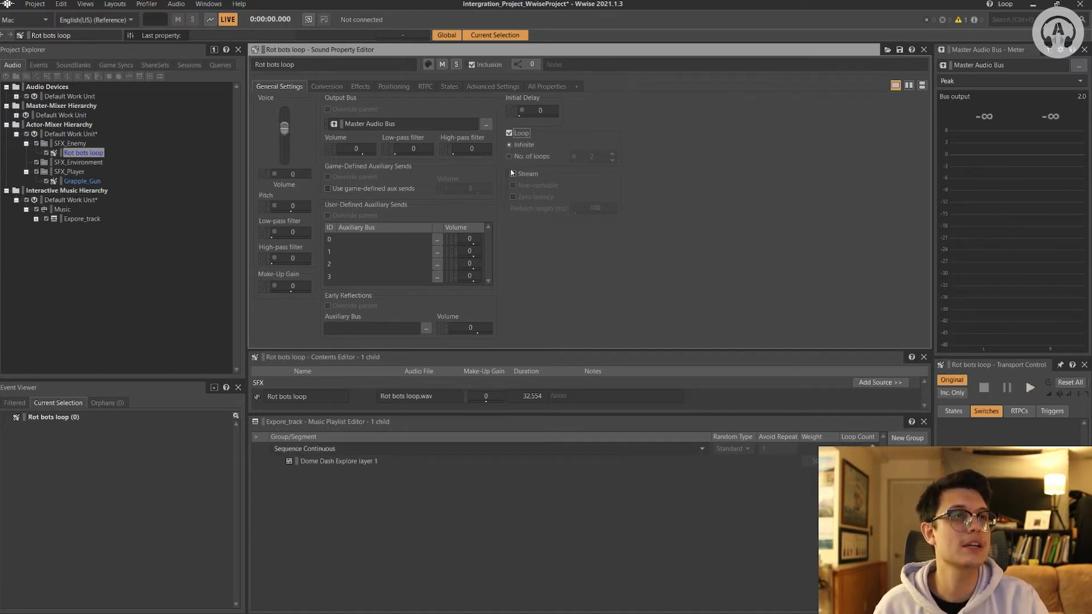
pyautogui.click(41, 66)
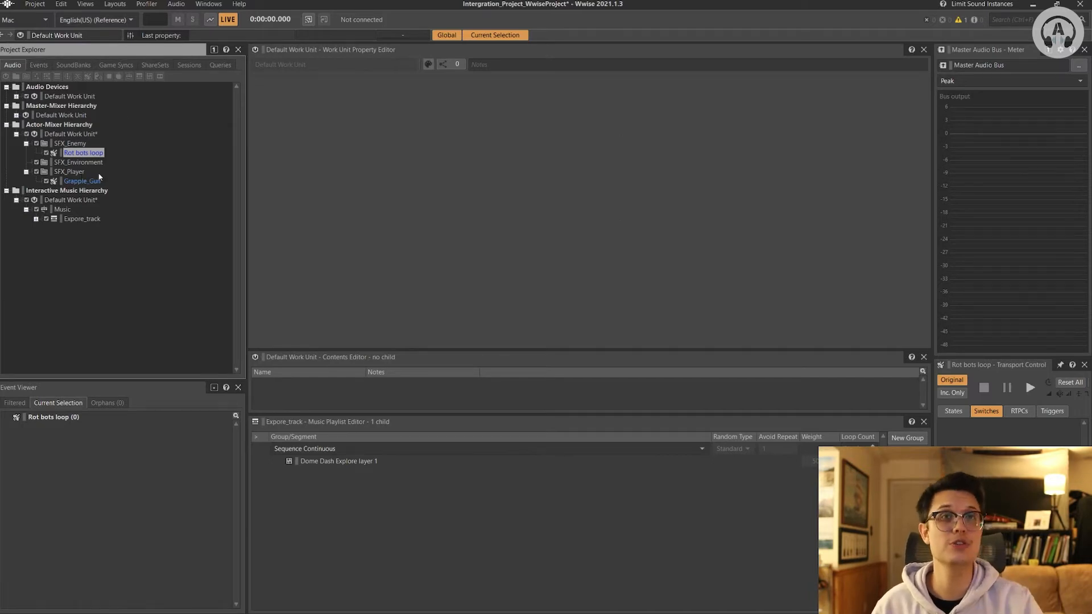
pyautogui.click(36, 219)
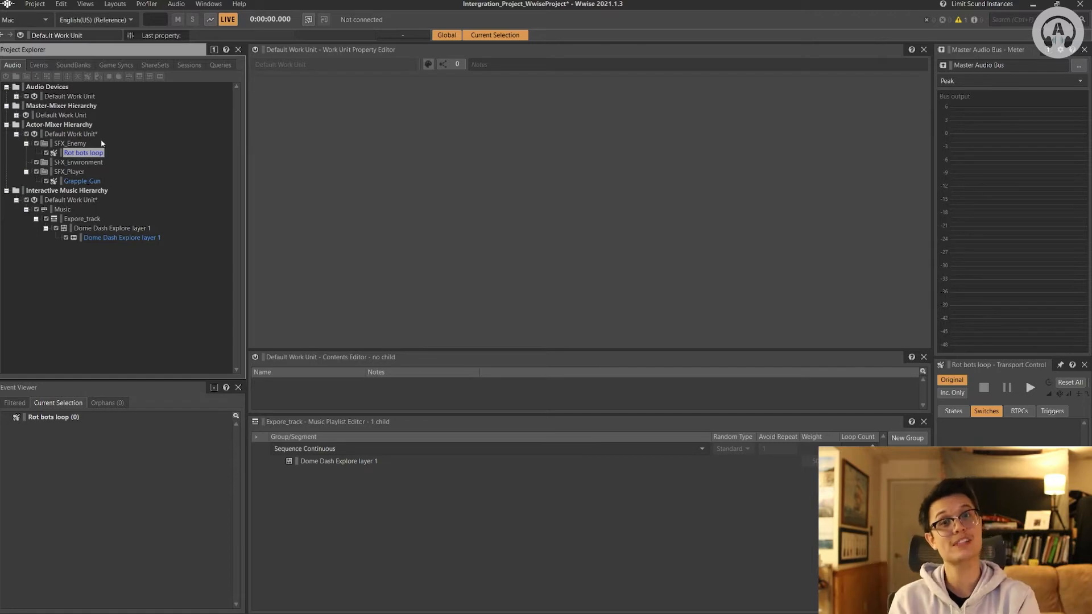
# - Create an event named grapple_Gun in the Events' Default Work Unit
pyautogui.click(38, 65)
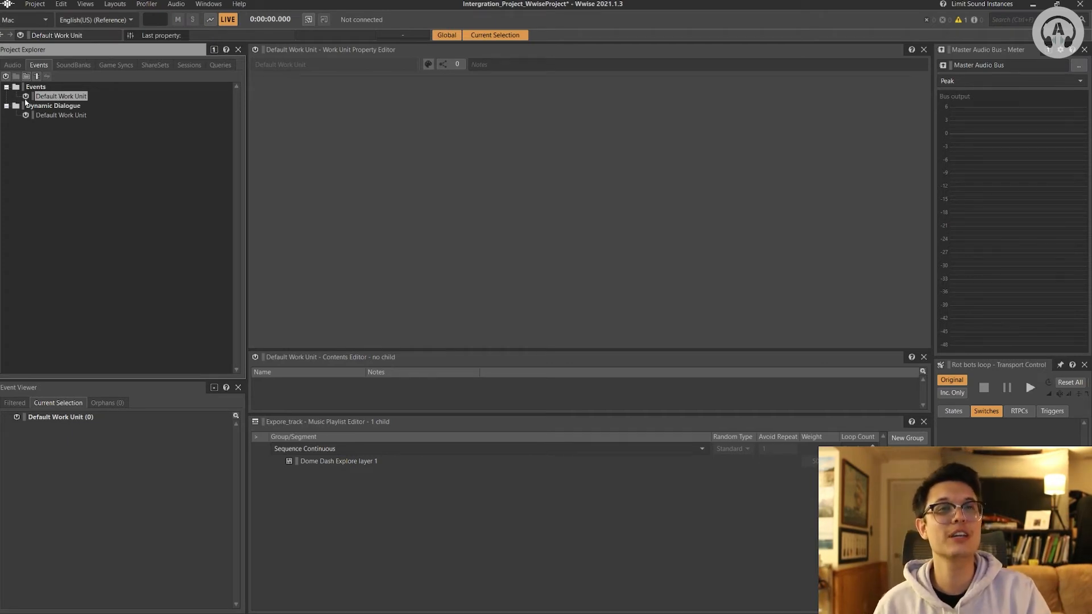
pyautogui.rightClick(57, 96)
pyautogui.moveTo(133, 103)
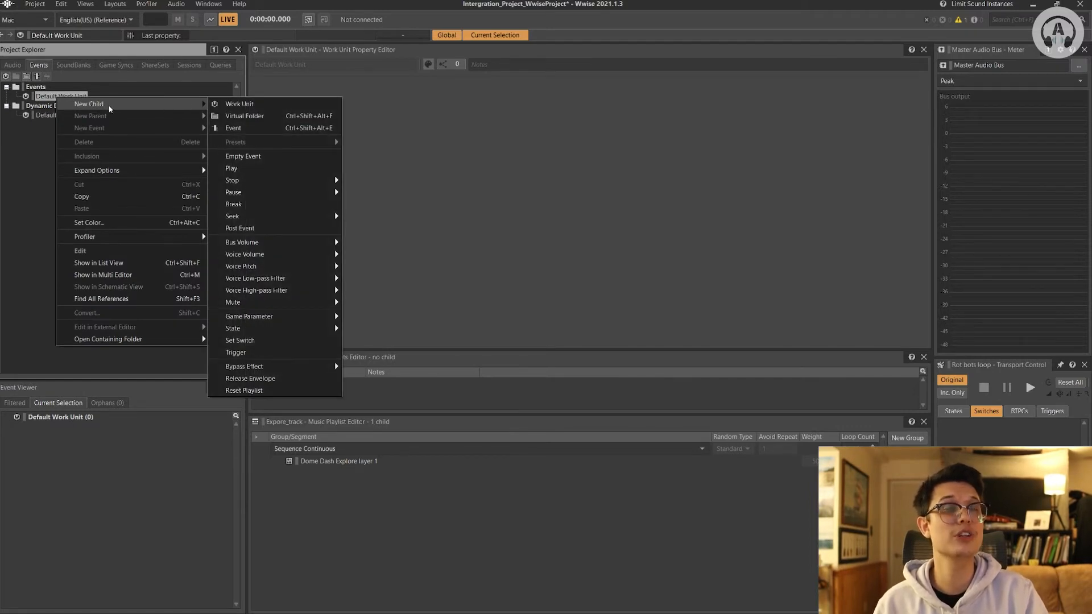
pyautogui.click(237, 130)
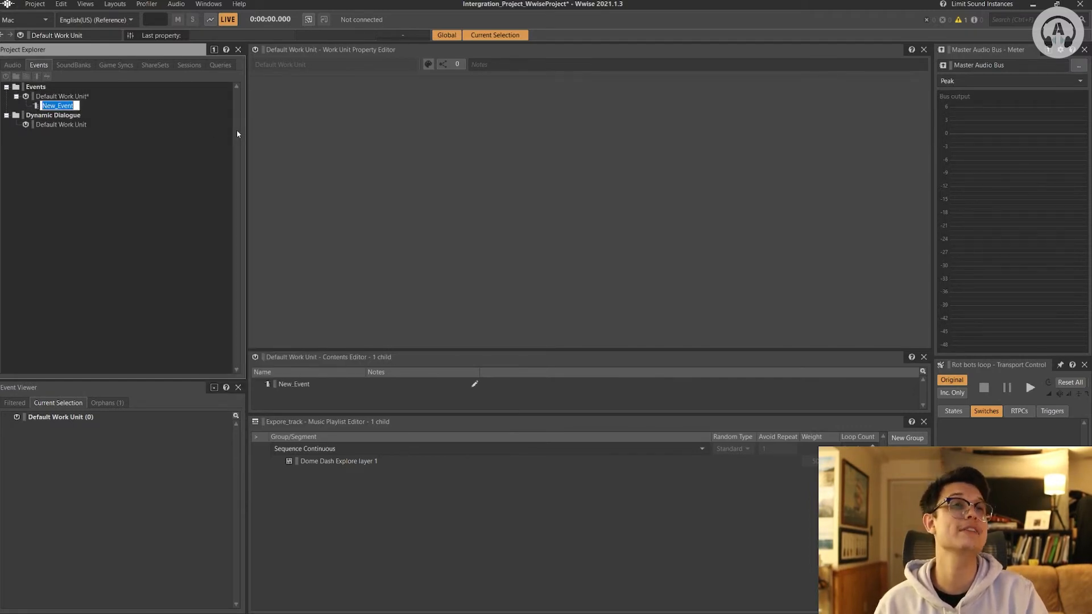
pyautogui.write('grapple_Gun')
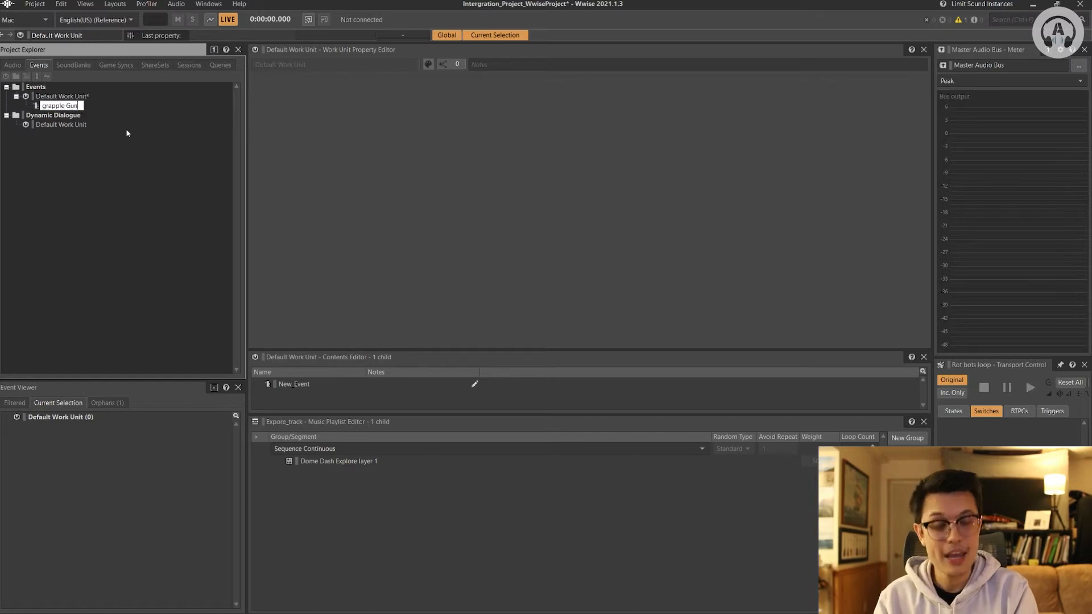
pyautogui.press('Return')
# - Review the contents of the SFX_Enemy, SFX_Environment and SFX_Player folders in the Actor-Mixer Hierarchy
pyautogui.click(13, 65)
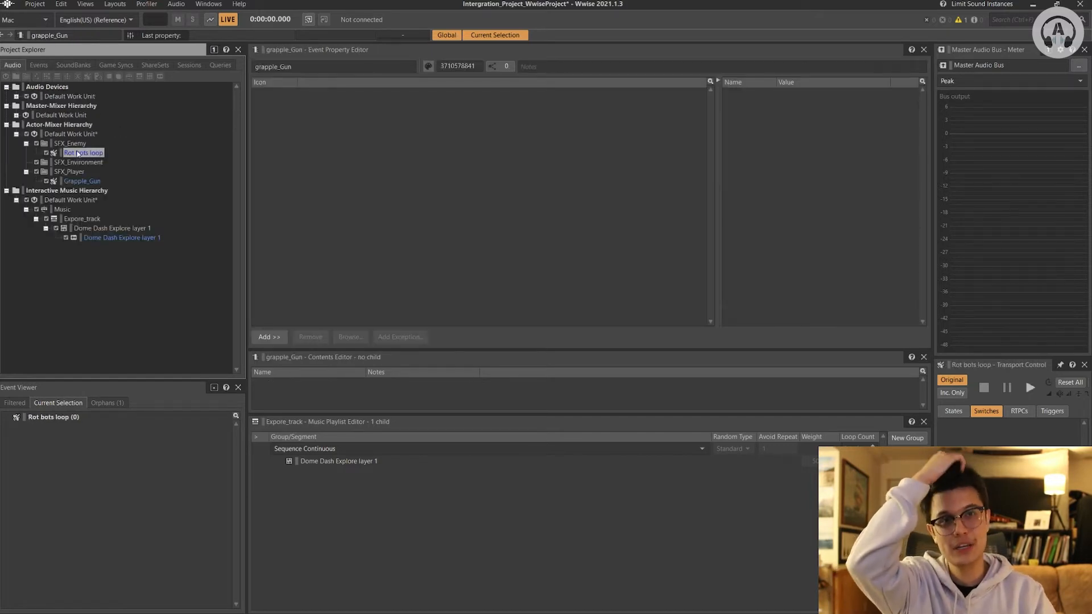
pyautogui.click(66, 171)
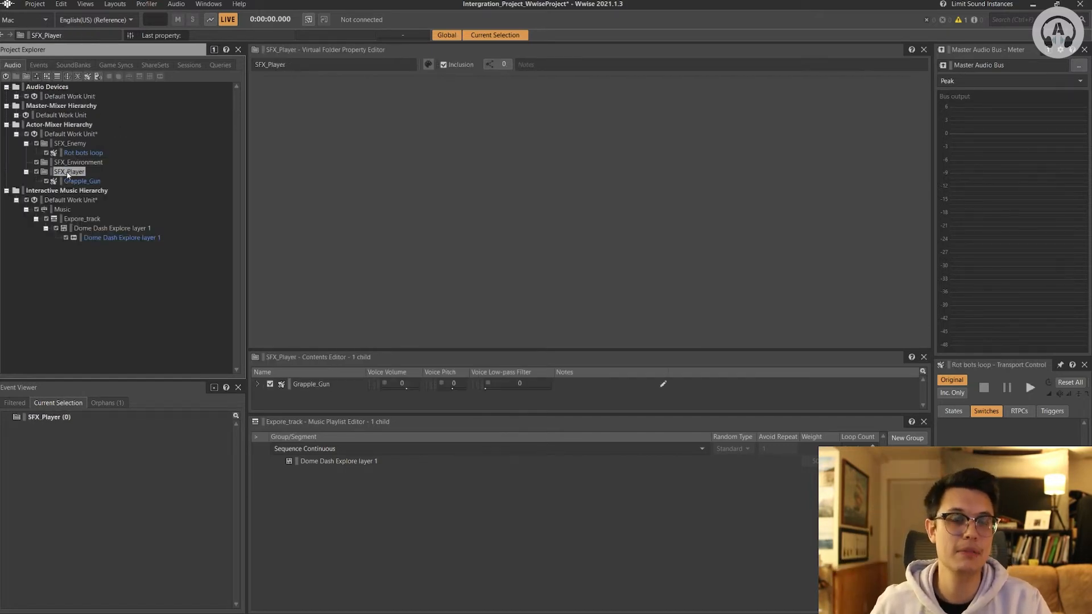
pyautogui.press('Up')
pyautogui.press('Up')
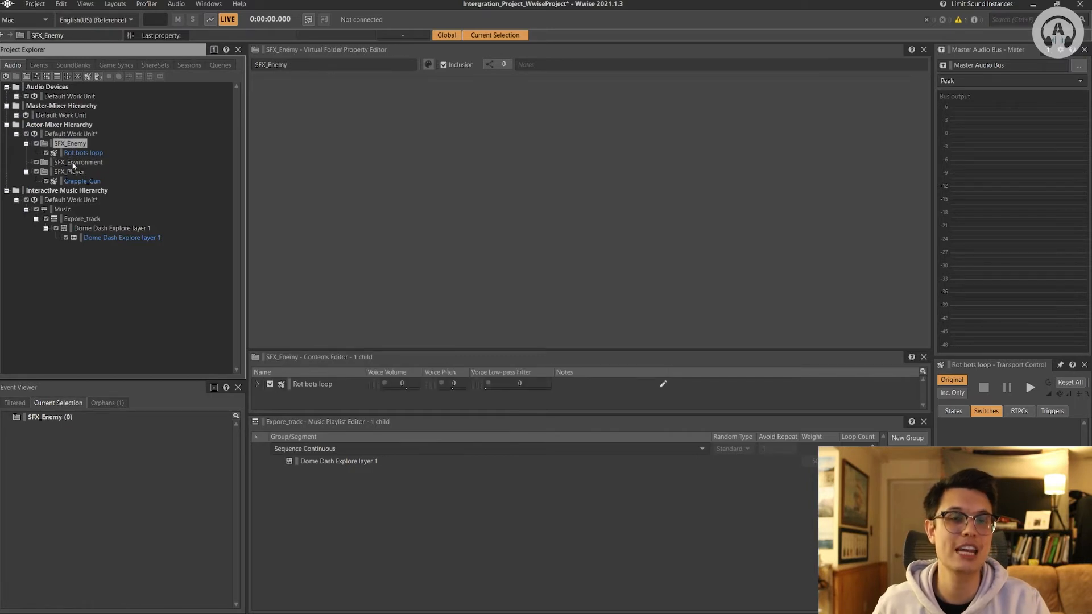
pyautogui.click(74, 161)
pyautogui.click(66, 173)
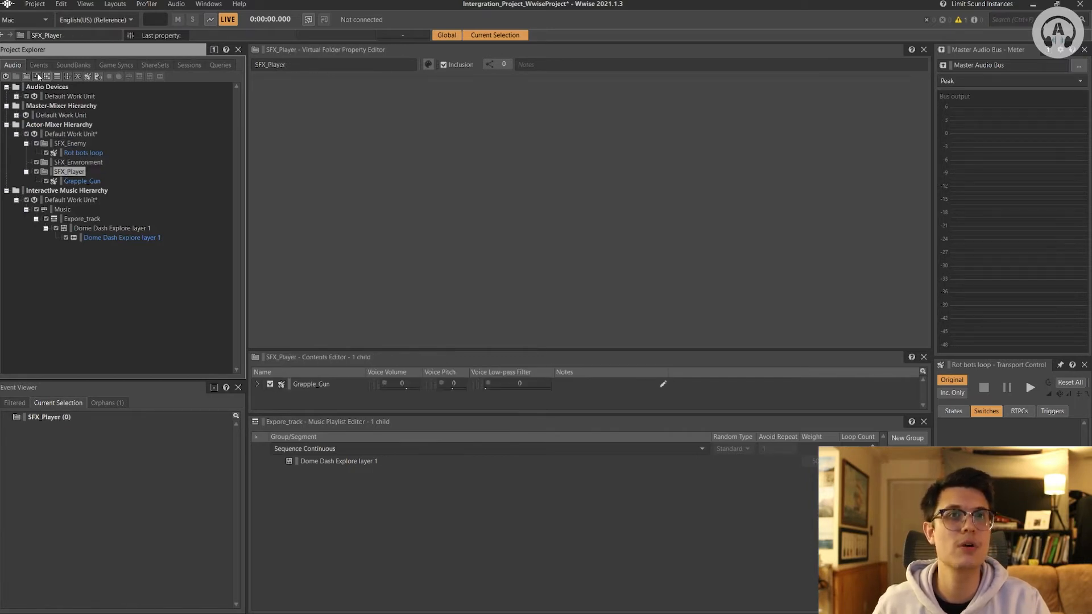
# - Open the grapple_Gun event and add the Grapple_Gun sound to it as a Play action
pyautogui.click(39, 65)
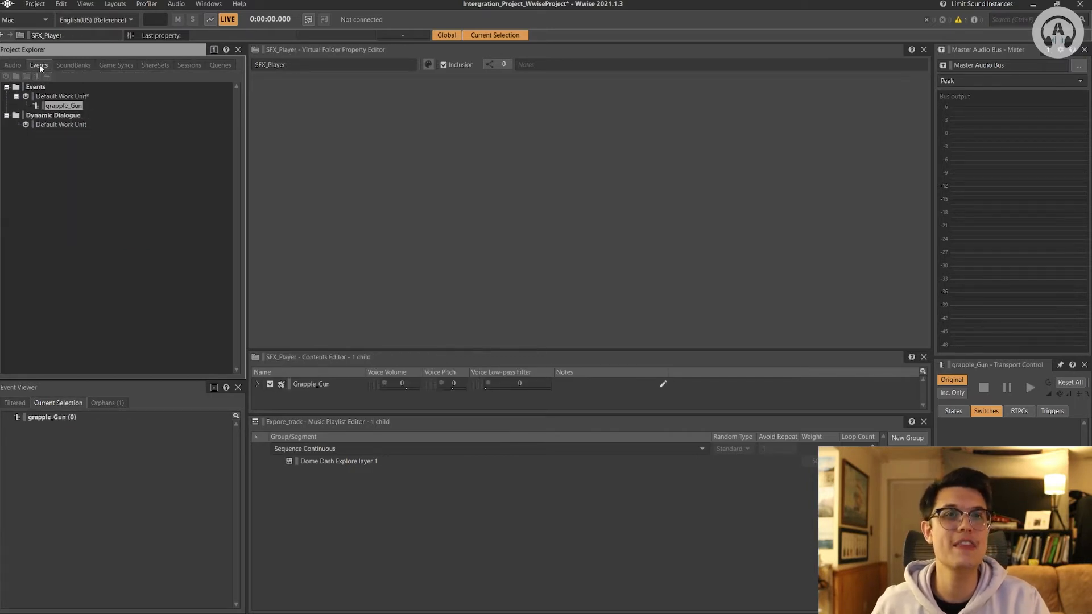
pyautogui.click(72, 107)
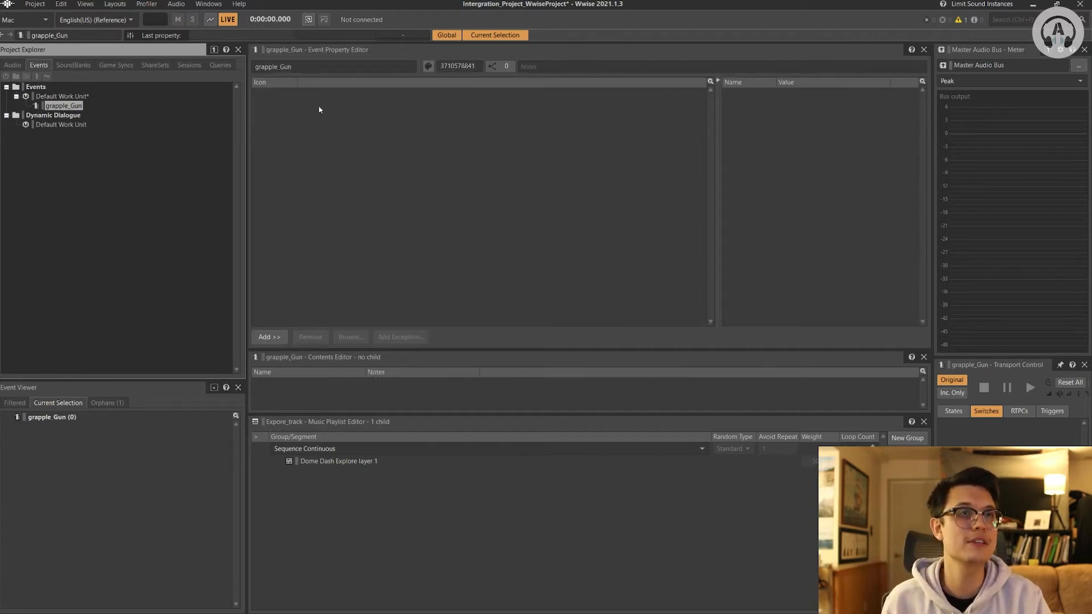
pyautogui.click(13, 65)
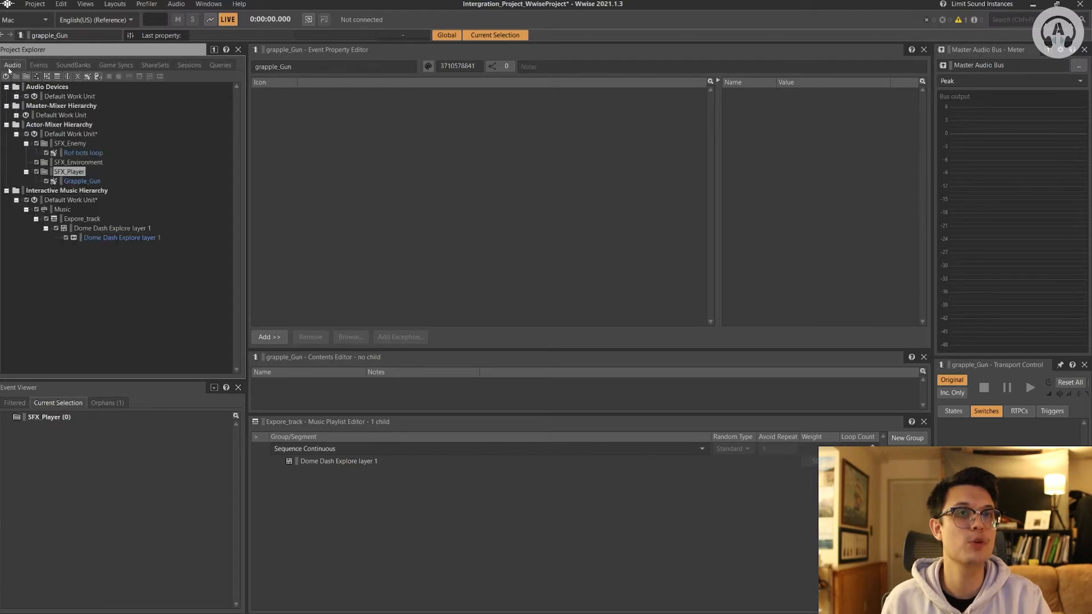
pyautogui.click(76, 181)
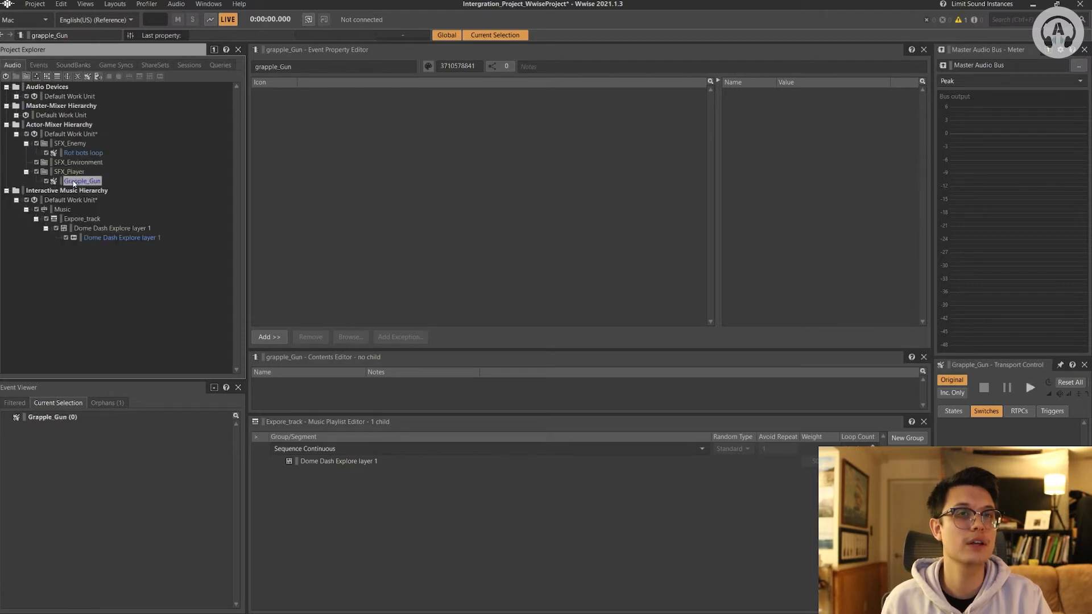
pyautogui.moveTo(195, 174); pyautogui.dragTo(293, 165)
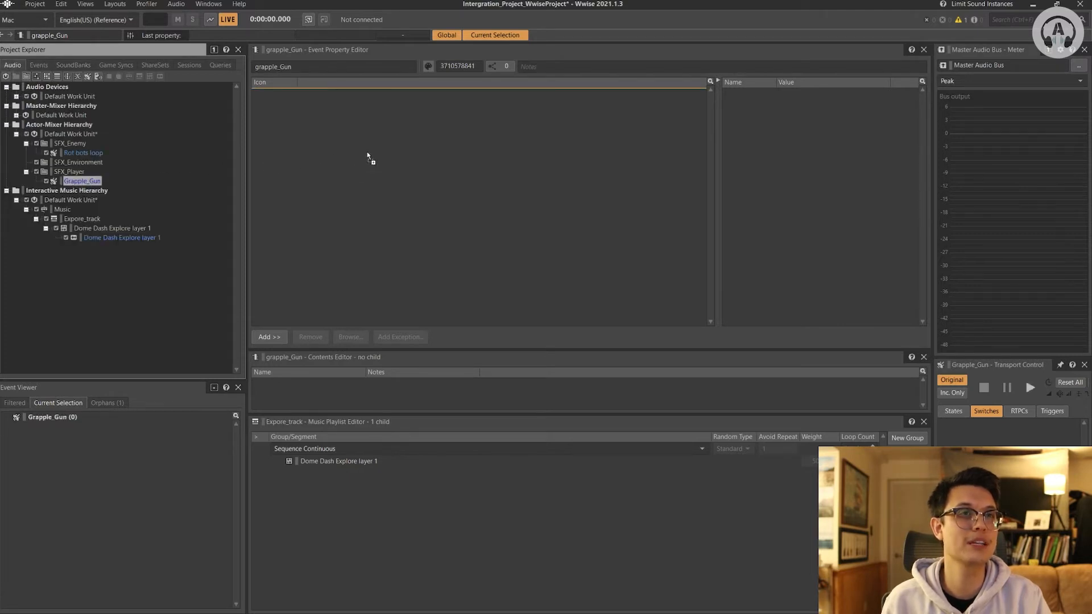
pyautogui.moveTo(368, 154); pyautogui.dragTo(367, 154)
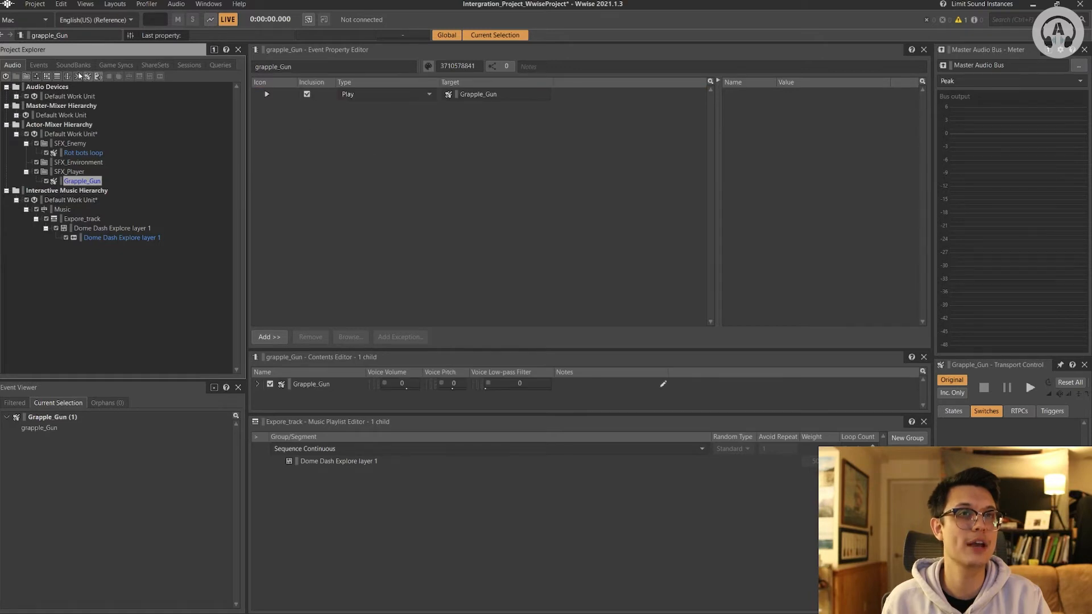
# - Examine the available action types for the grapple_Gun event's Play action without choosing a different one
pyautogui.click(39, 65)
pyautogui.click(64, 105)
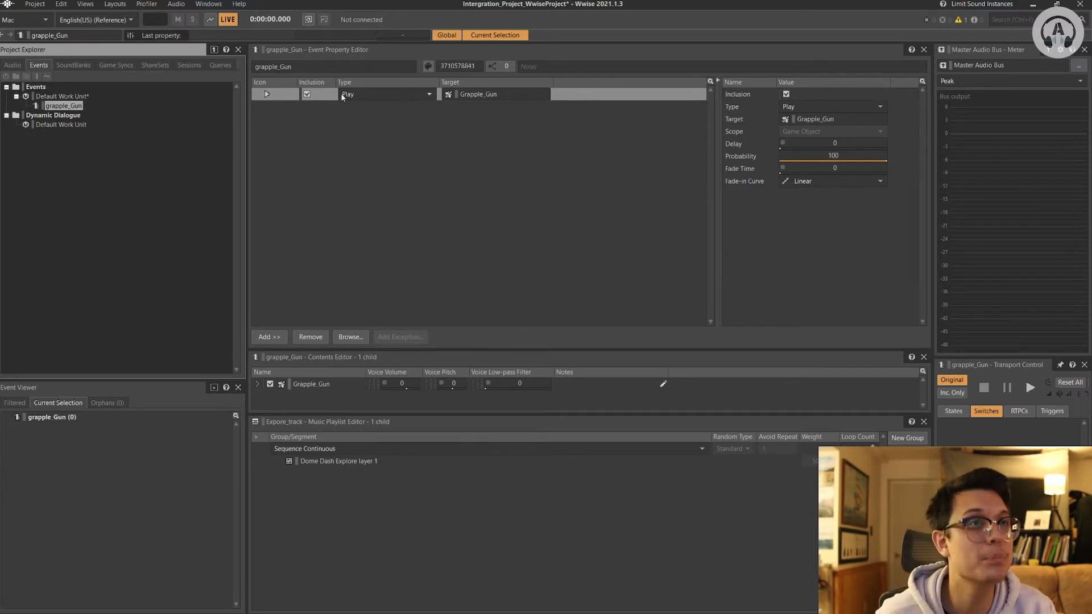
pyautogui.click(426, 96)
pyautogui.moveTo(389, 128)
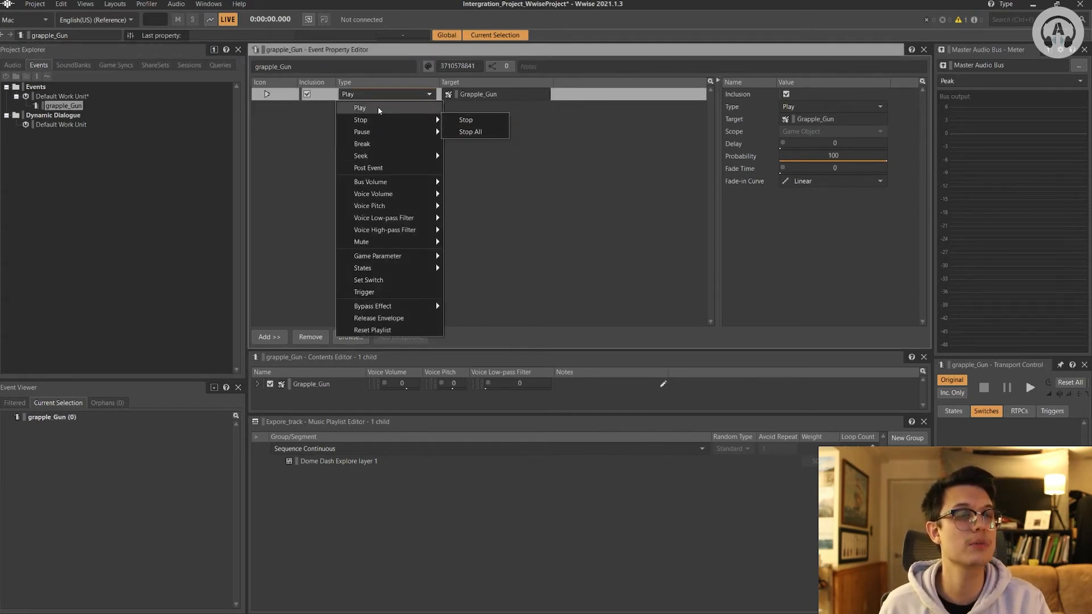
pyautogui.click(496, 203)
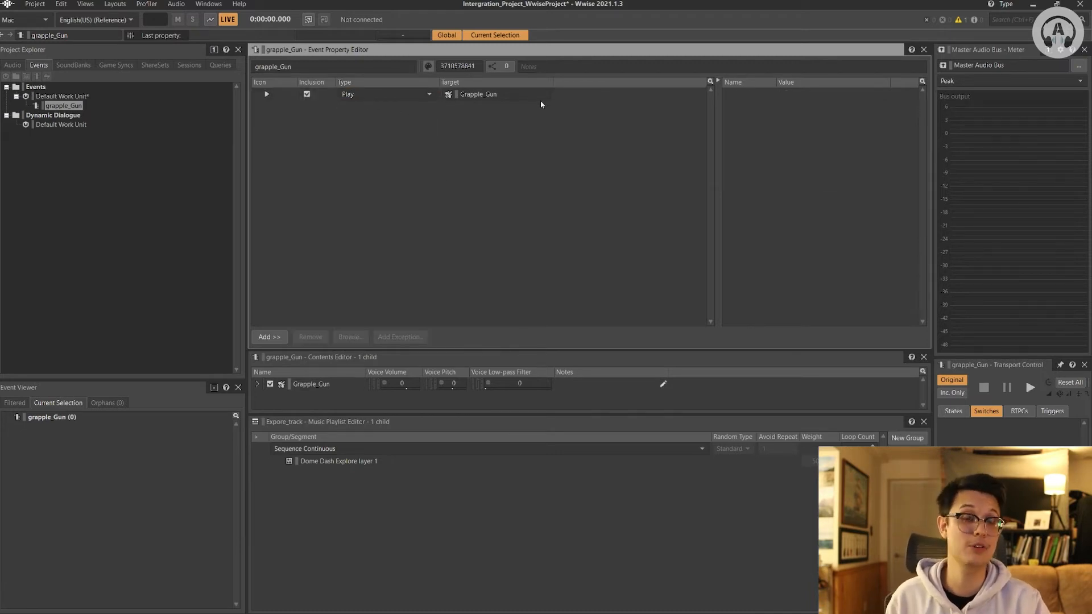
# - Create an event named Robot_Loop in the Events' Default Work Unit
pyautogui.rightClick(67, 96)
pyautogui.moveTo(171, 104)
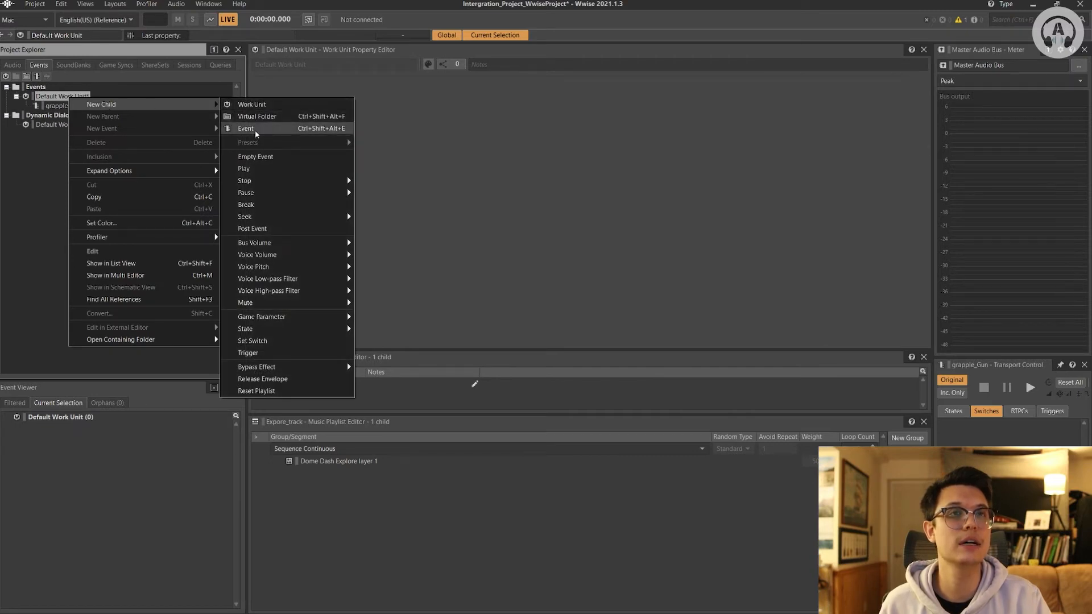
pyautogui.click(256, 129)
pyautogui.write('Robot_Loop')
pyautogui.press('Return')
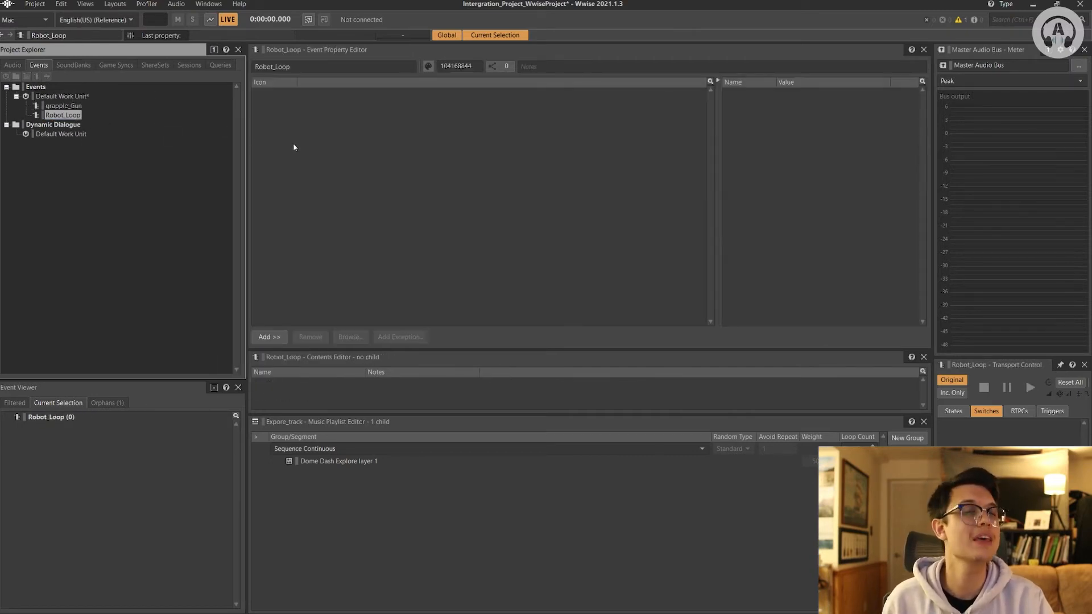
# - Add the Rot bots loop sound to the Robot_Loop event as a Play action and check both events
pyautogui.click(13, 65)
pyautogui.moveTo(74, 158); pyautogui.dragTo(350, 157)
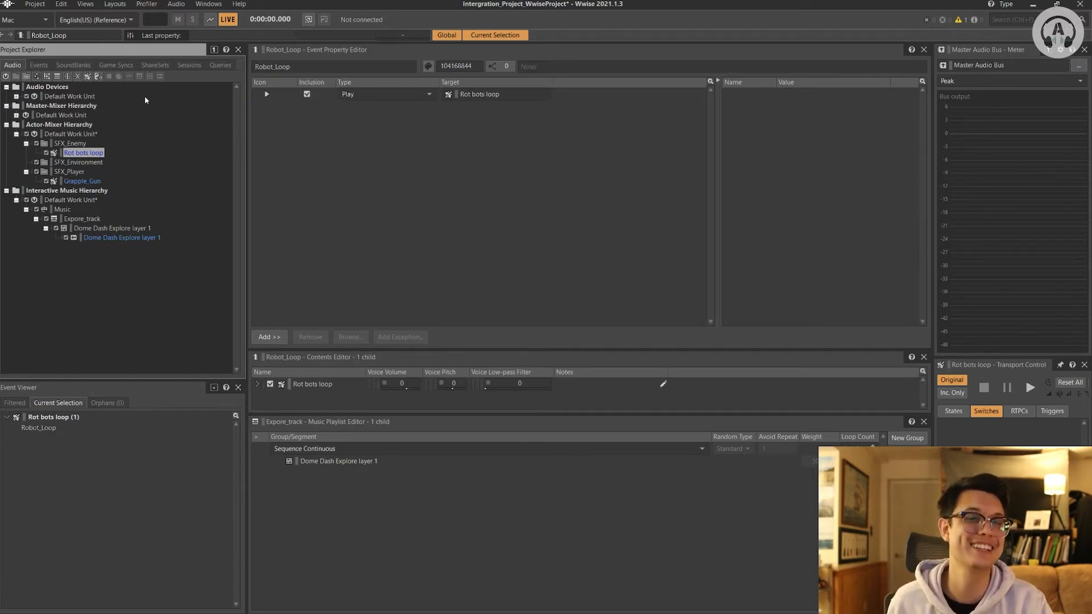
pyautogui.click(39, 65)
pyautogui.click(63, 106)
pyautogui.click(65, 115)
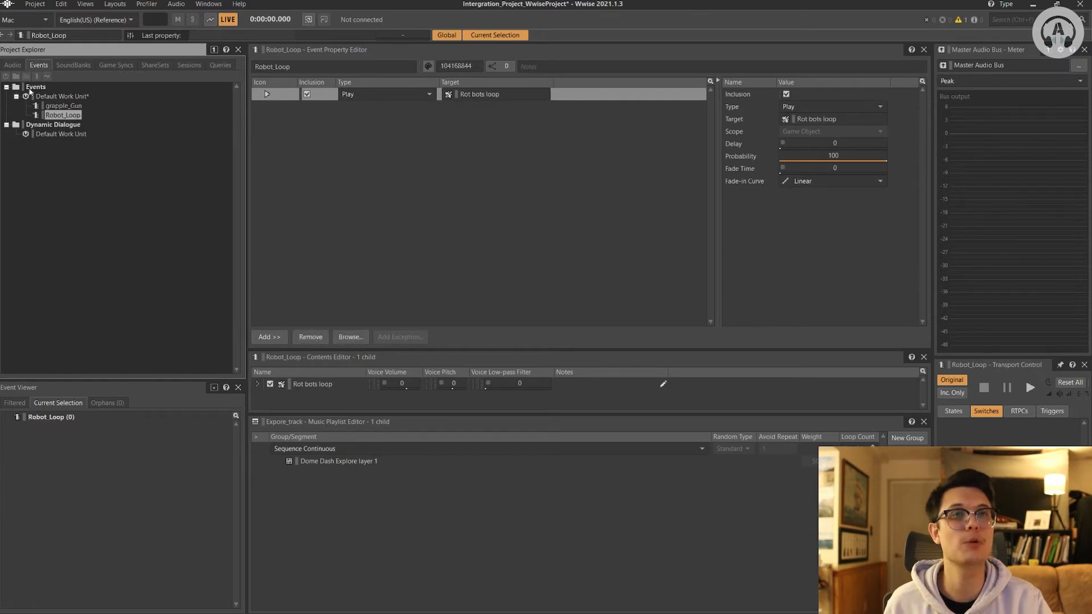
# - Create an event named Play_Music in the Events' Default Work Unit
pyautogui.click(56, 97)
pyautogui.rightClick(61, 97)
pyautogui.moveTo(95, 106)
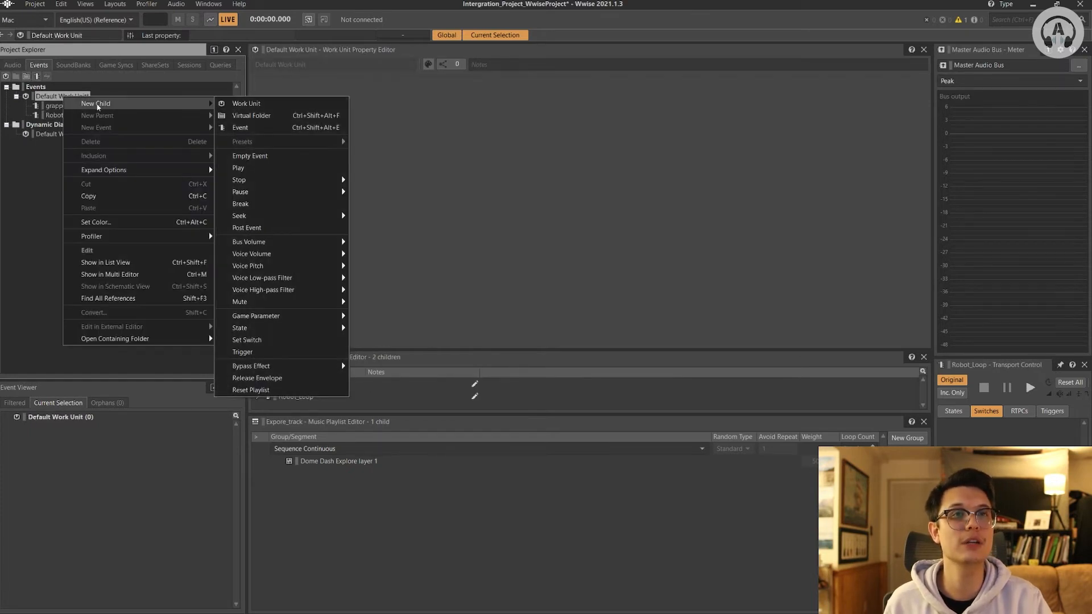
pyautogui.click(269, 127)
pyautogui.write('Play Mus')
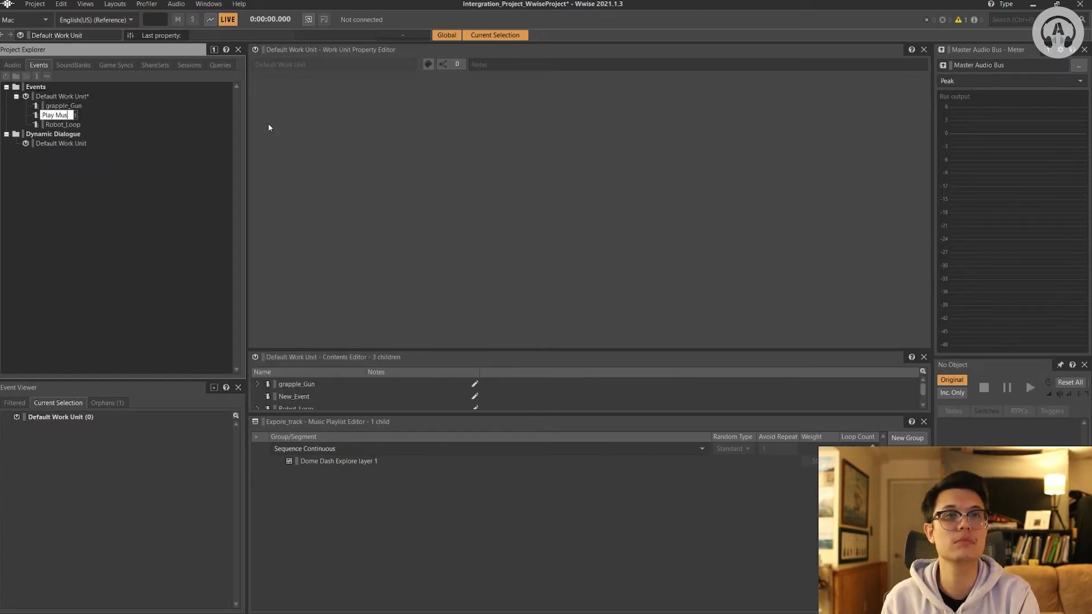
pyautogui.write('ic')
pyautogui.press('Return')
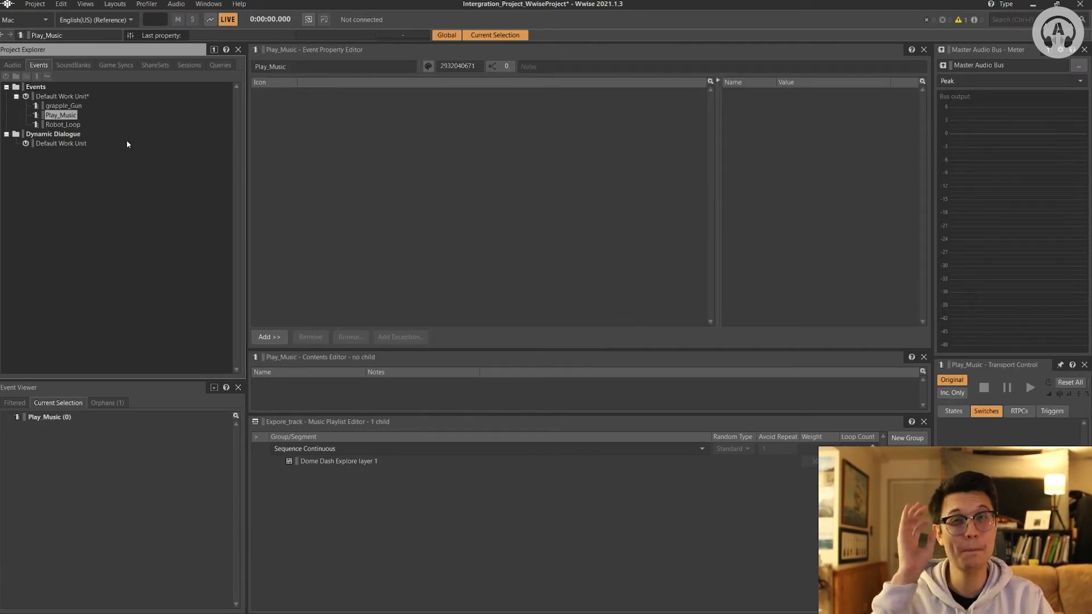
pyautogui.click(70, 116)
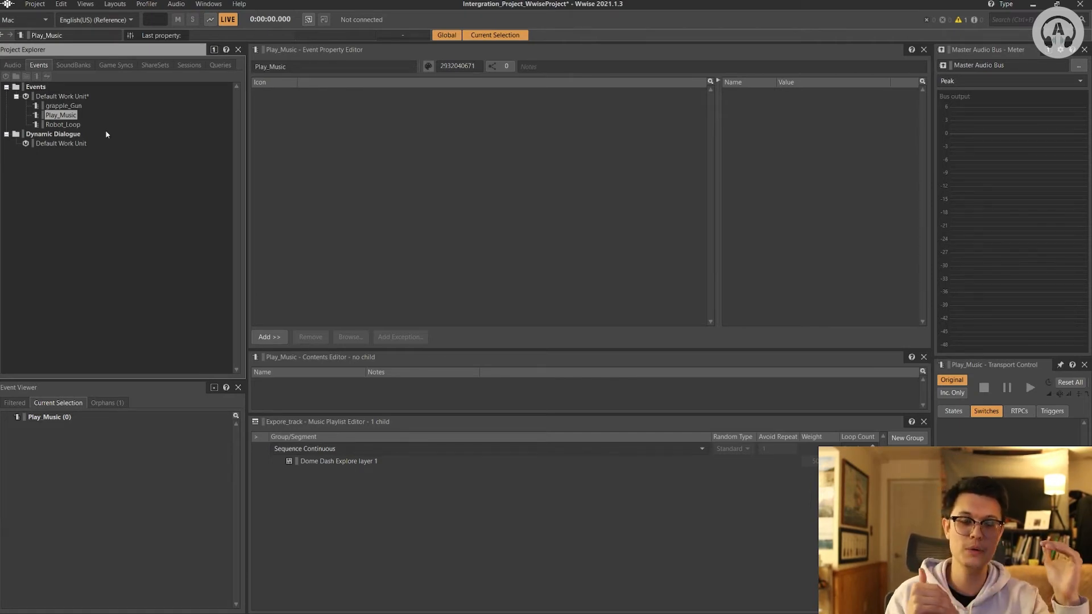
pyautogui.click(64, 125)
pyautogui.click(67, 116)
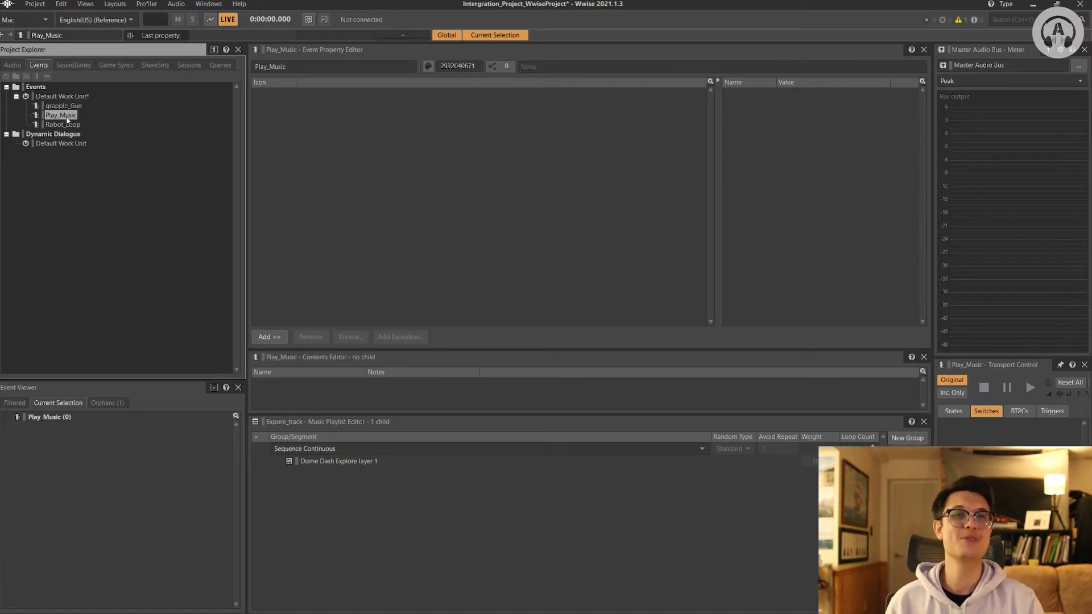
pyautogui.click(66, 116)
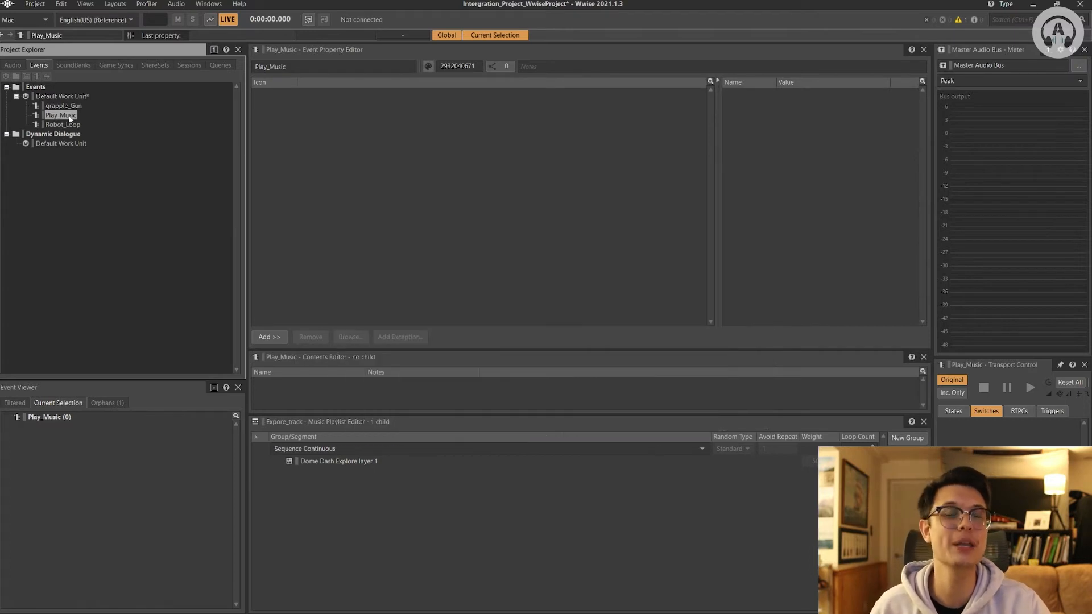
pyautogui.click(63, 125)
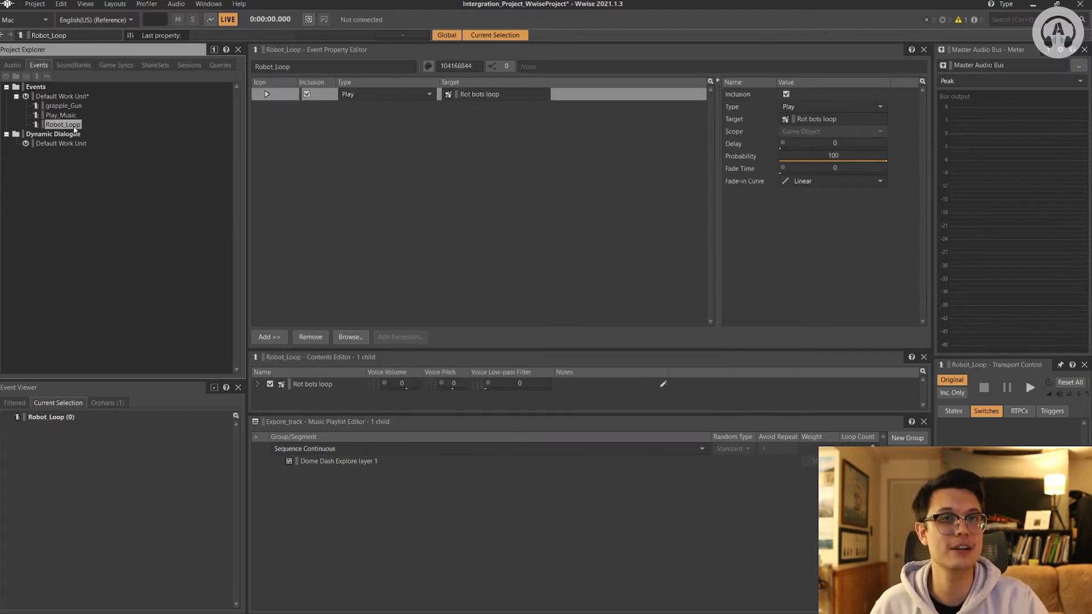
pyautogui.click(61, 116)
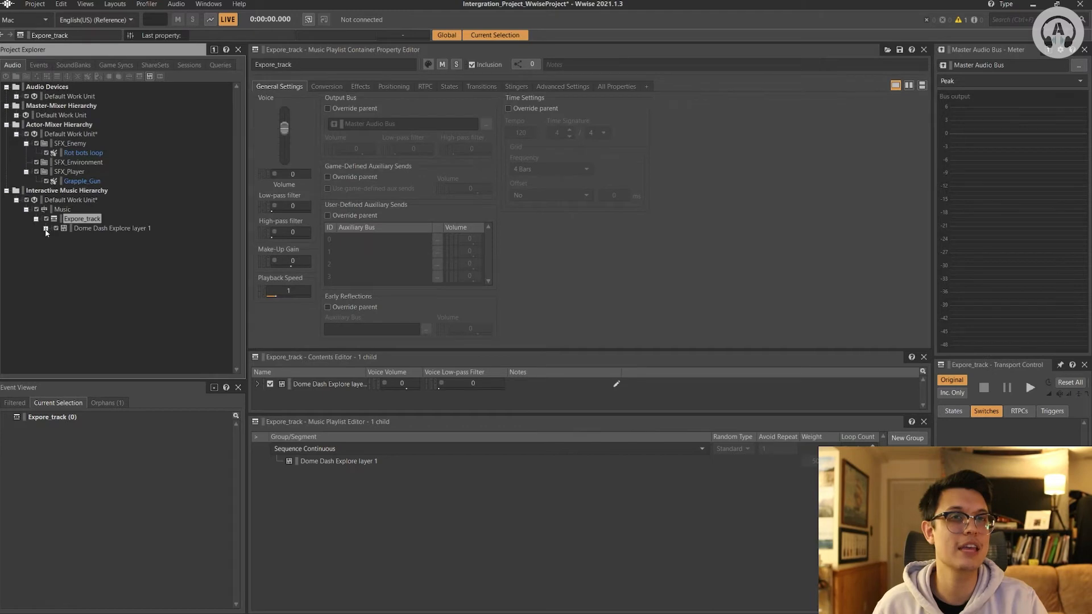
# - Examine the Expore_track playlist container, its Dome Dash Explore layer 1 segment and track, and the parent Music container
pyautogui.click(107, 238)
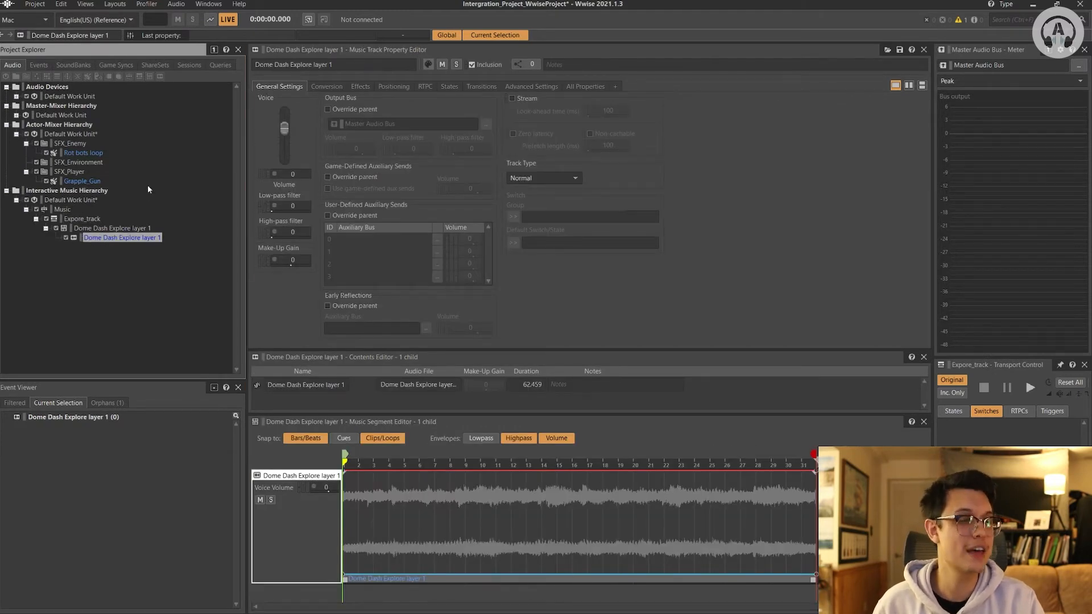
pyautogui.click(82, 218)
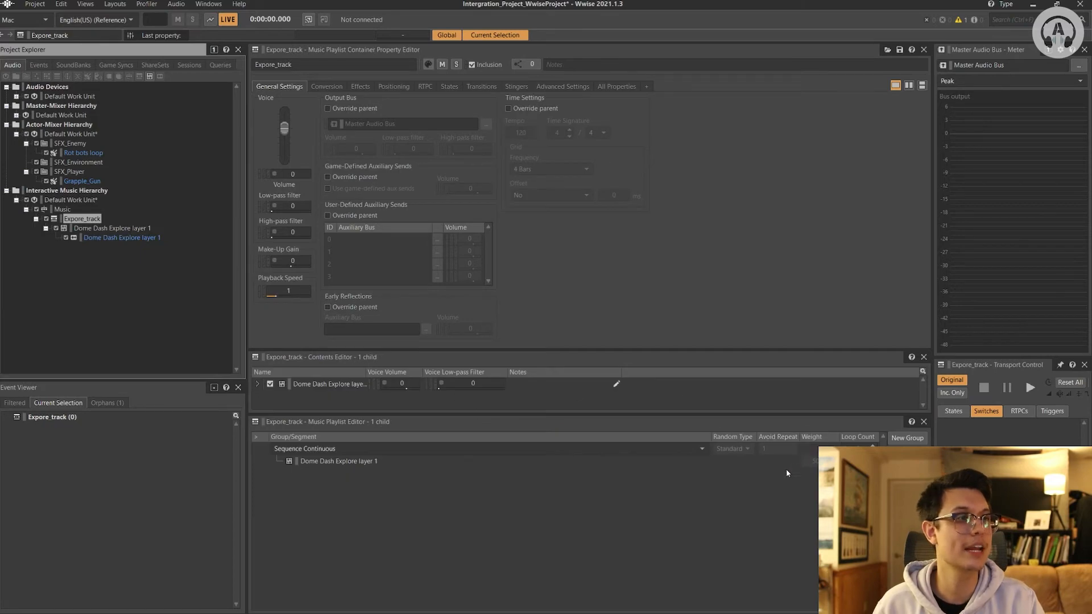
pyautogui.click(873, 465)
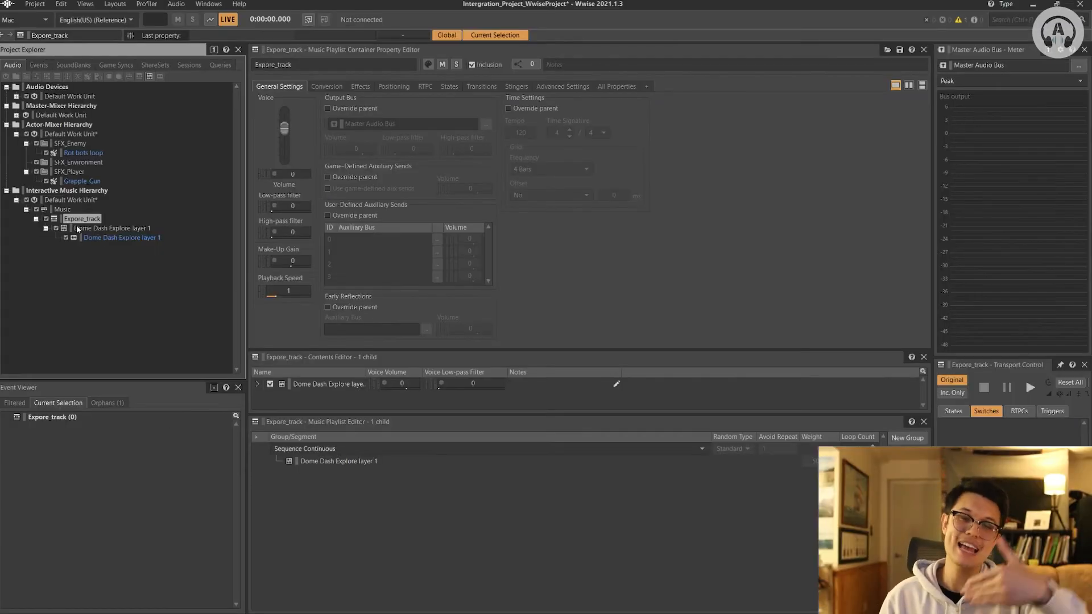
pyautogui.click(80, 228)
pyautogui.click(45, 228)
pyautogui.click(36, 219)
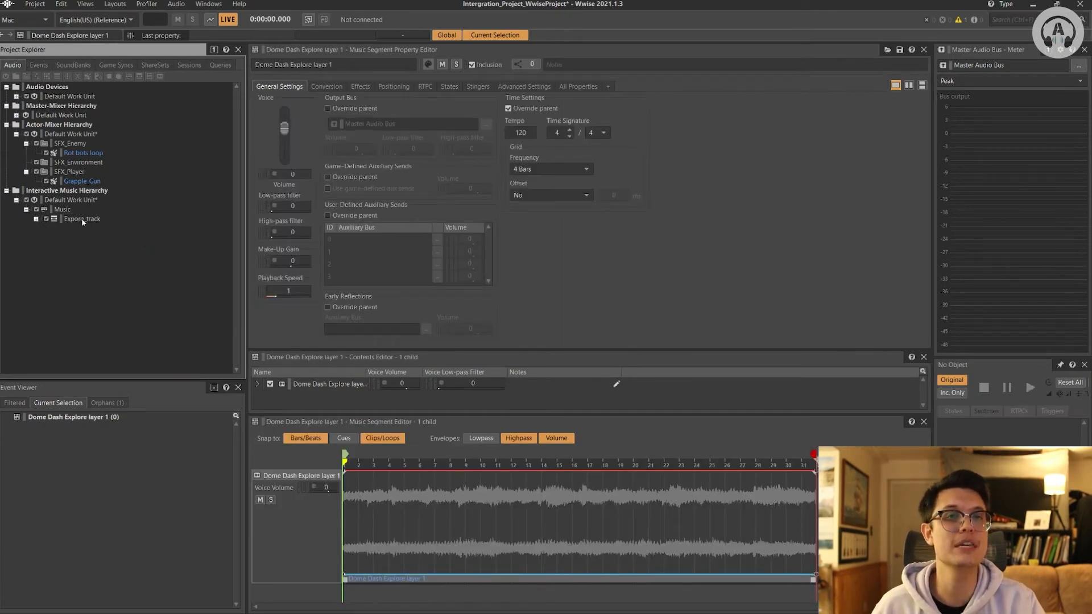
pyautogui.click(63, 209)
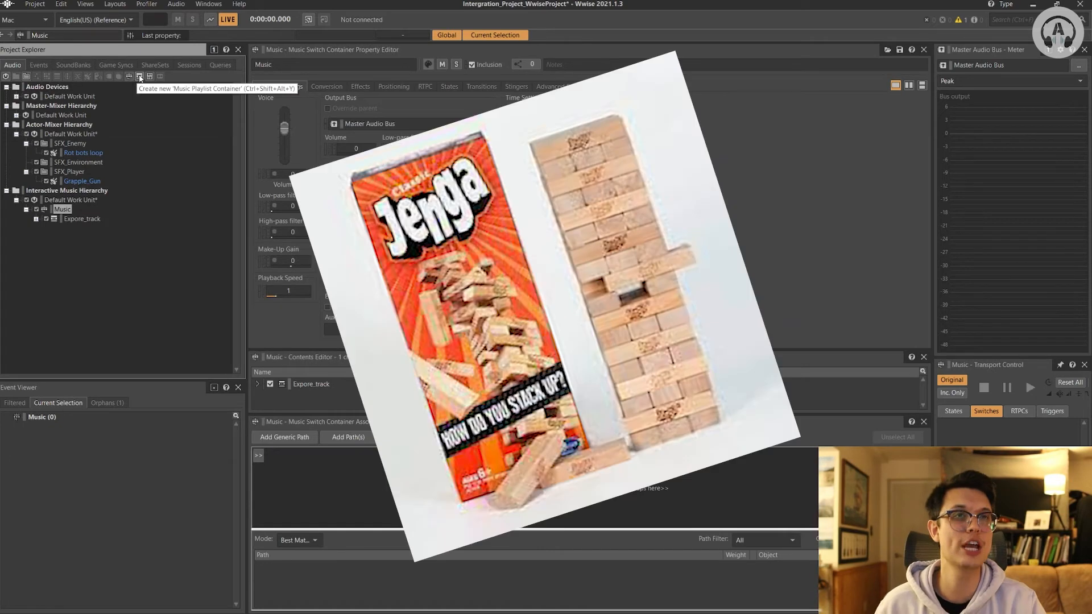
pyautogui.click(82, 219)
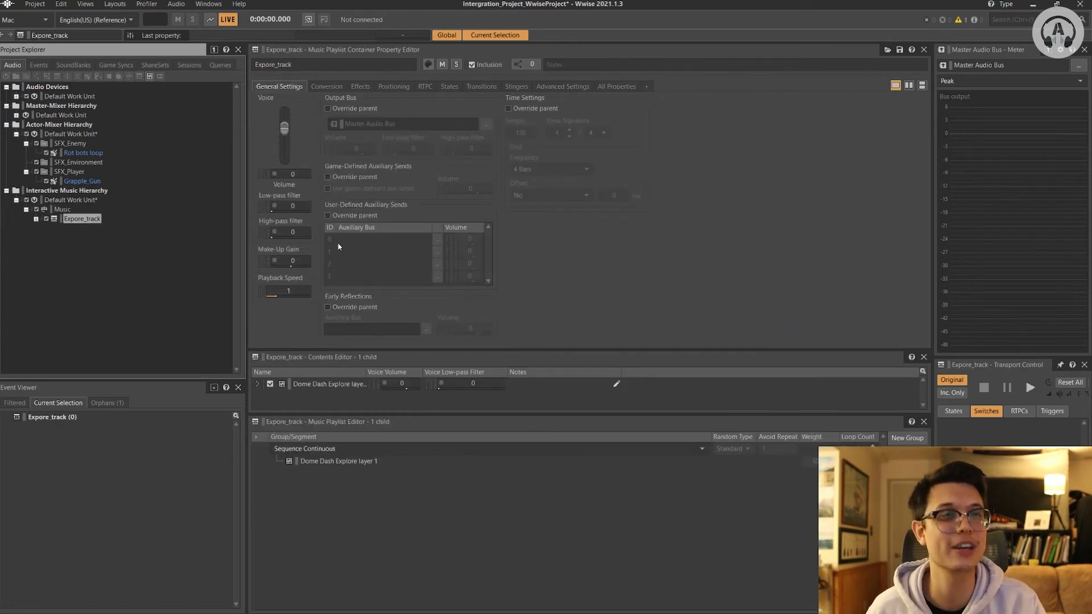
# - Add the Expore_track playlist container to the Play_Music event as a Play action
pyautogui.click(39, 65)
pyautogui.click(61, 114)
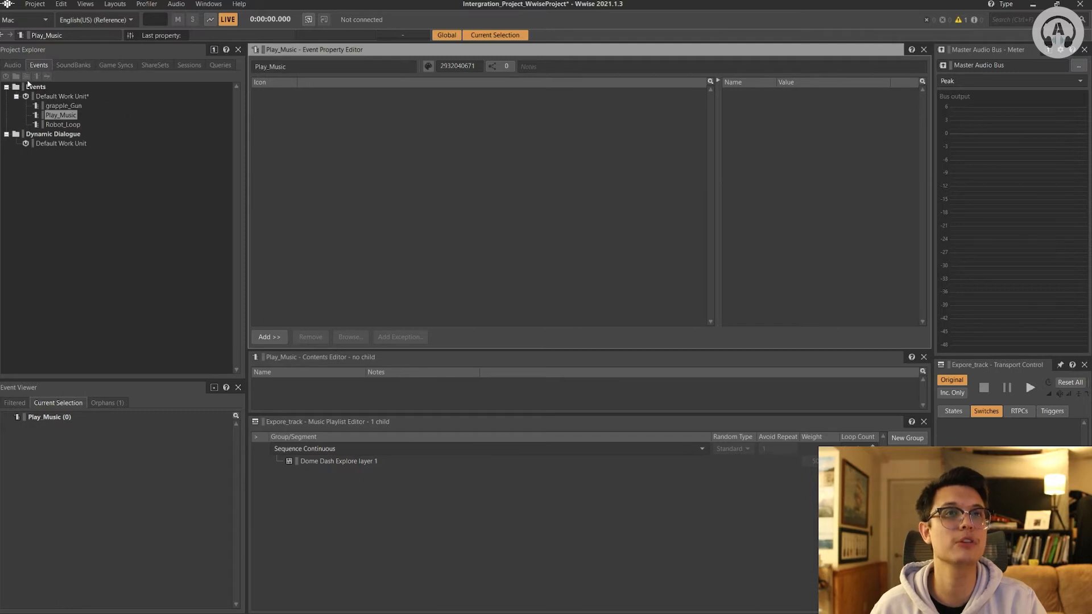
pyautogui.click(12, 64)
pyautogui.moveTo(78, 218); pyautogui.dragTo(307, 140)
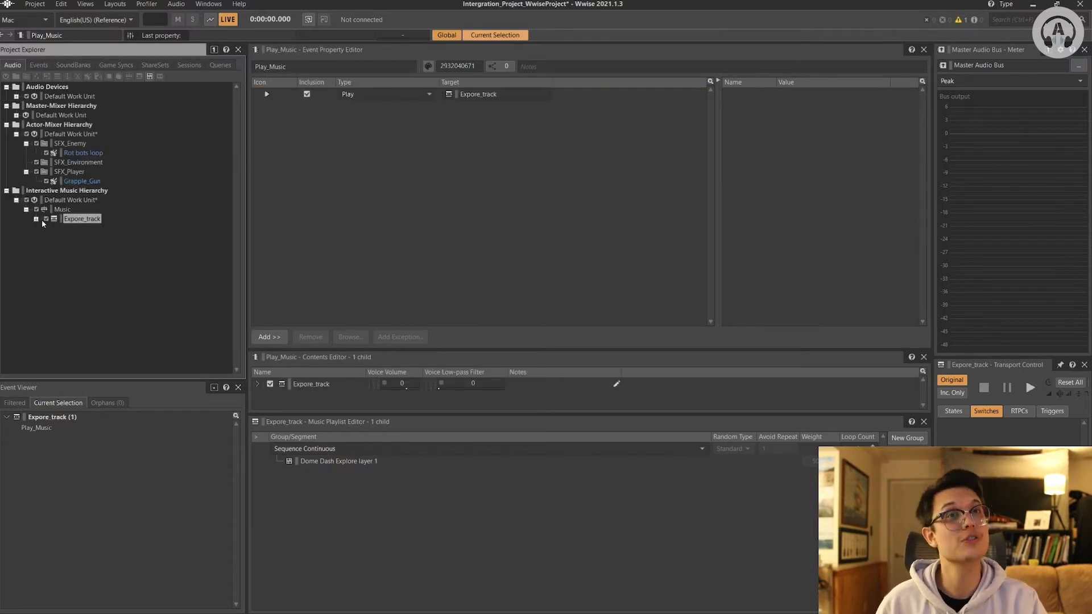
# - Review the three events' targets and audition grapple_Gun, Play_Music and Robot_Loop
pyautogui.click(48, 66)
pyautogui.click(65, 106)
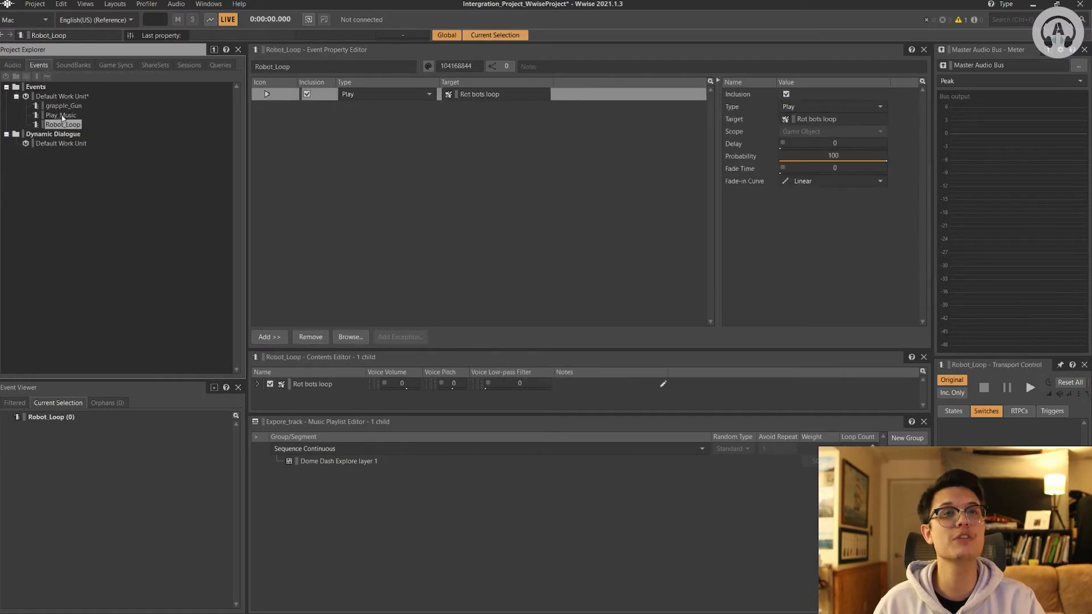
pyautogui.click(65, 115)
pyautogui.click(64, 124)
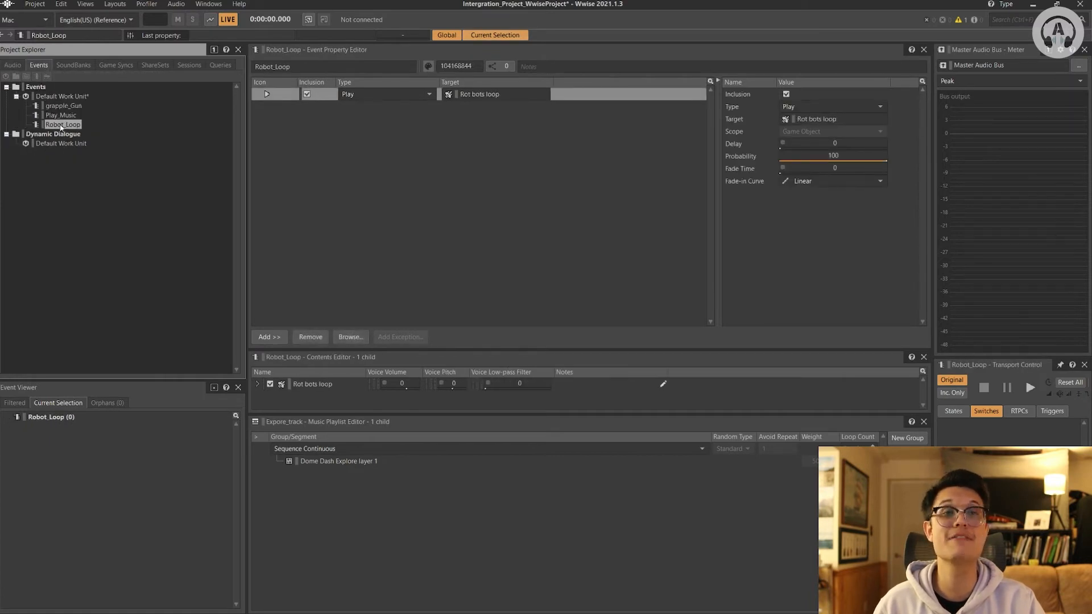
pyautogui.click(56, 107)
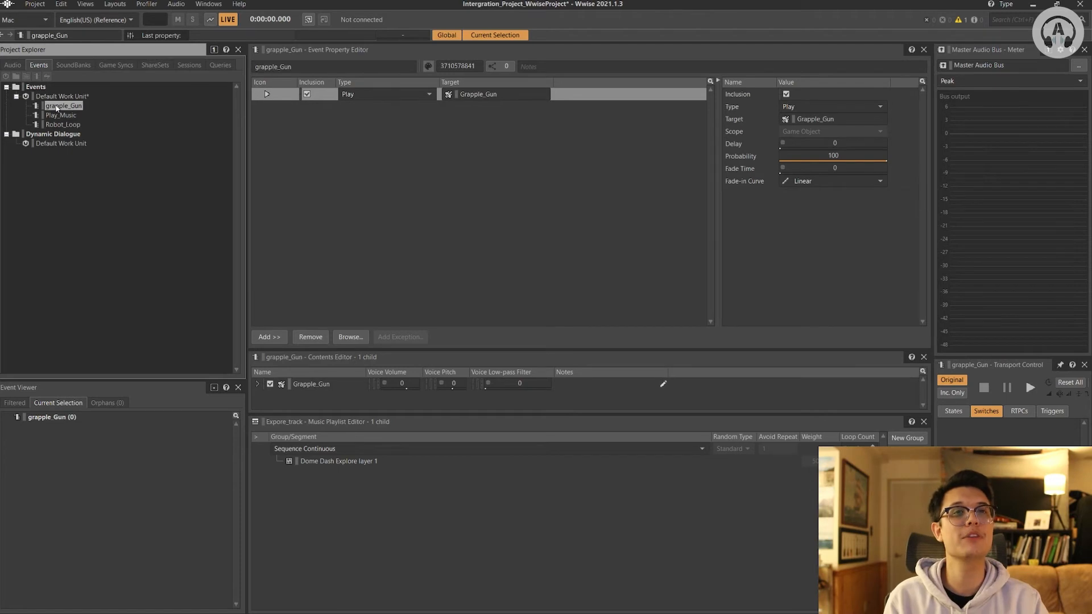
pyautogui.press('space')
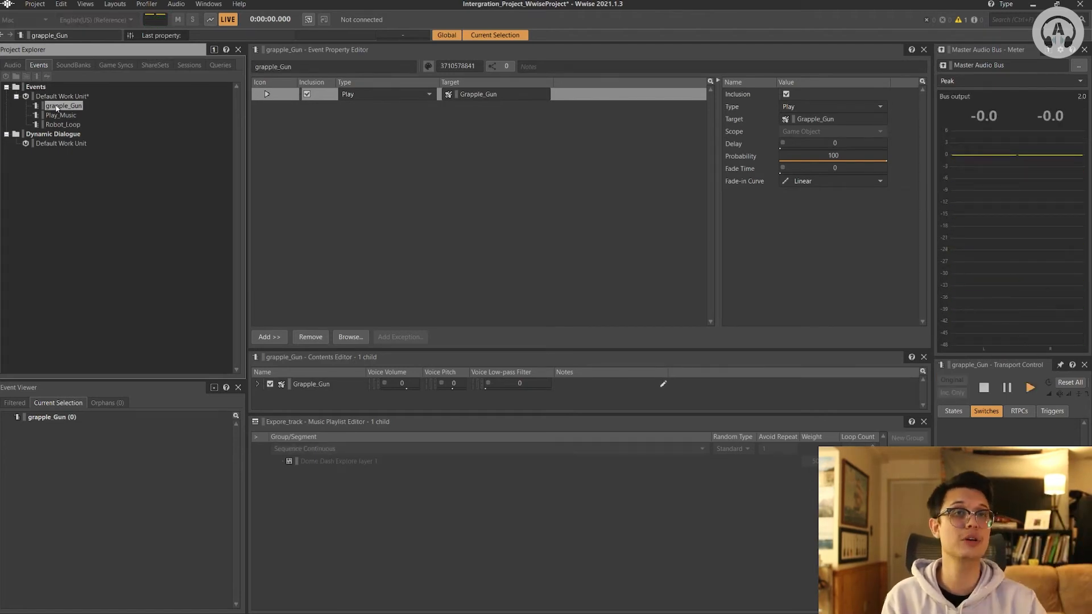
pyautogui.click(61, 116)
pyautogui.press('space')
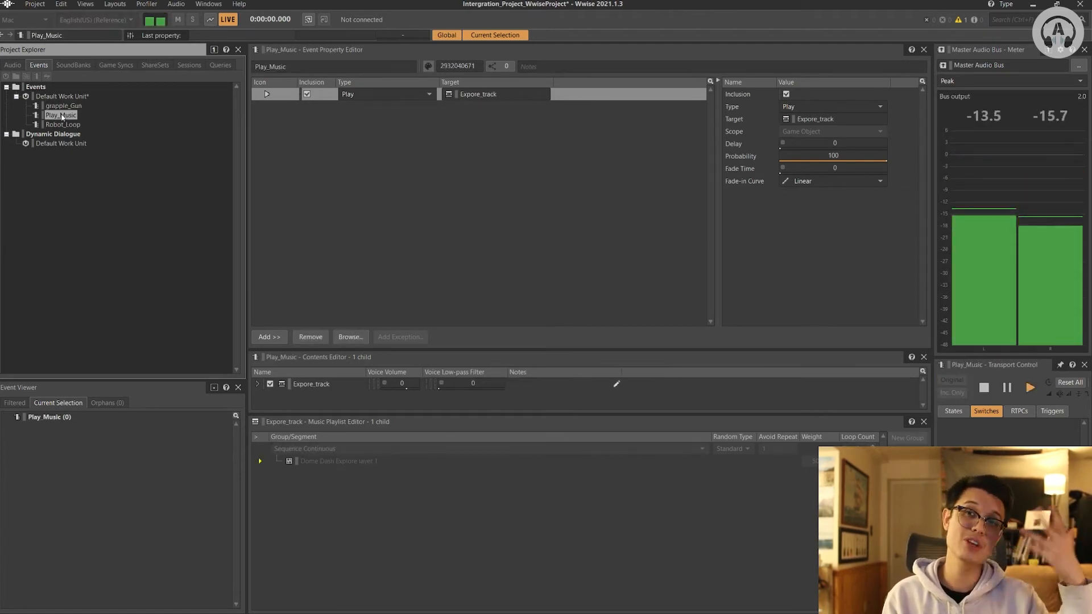
pyautogui.press('space')
pyautogui.click(63, 124)
pyautogui.press('space')
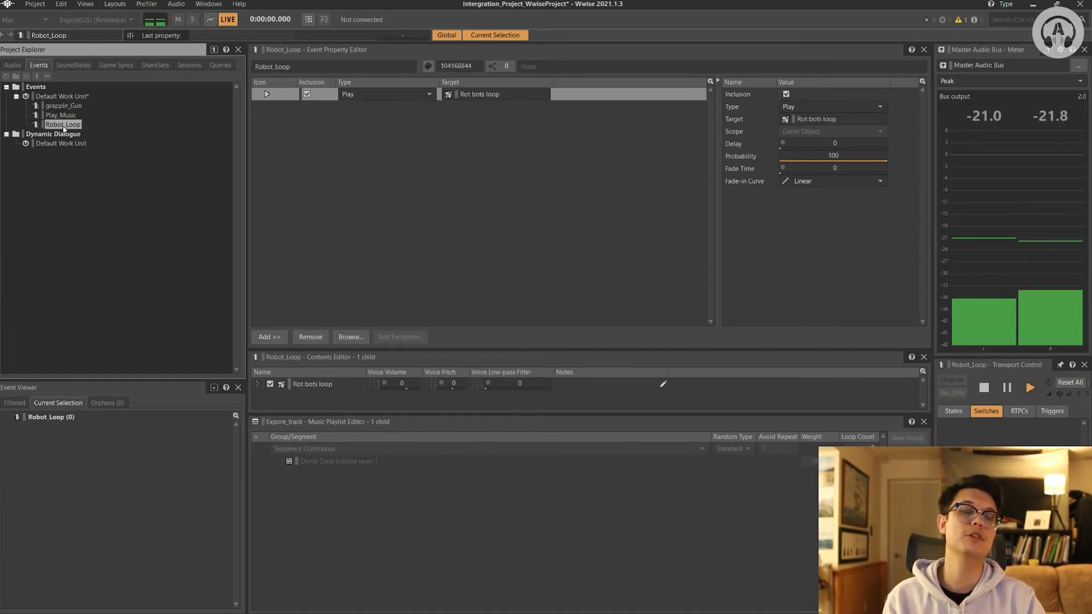
pyautogui.press('space')
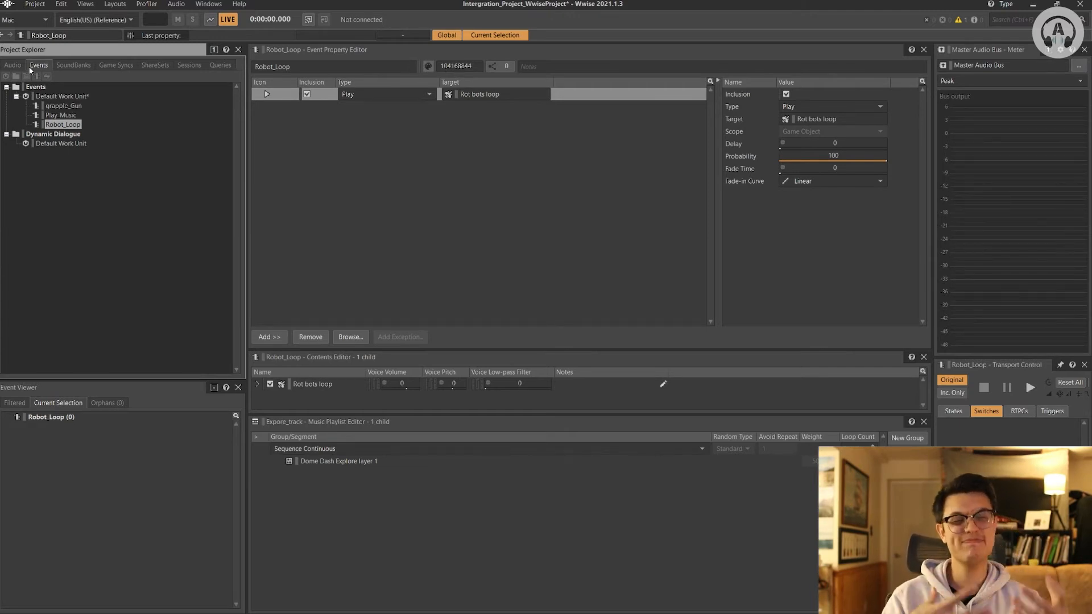
# - Switch to the SoundBank layout and create a SoundBank named SFx in the Default Work Unit
pyautogui.click(114, 4)
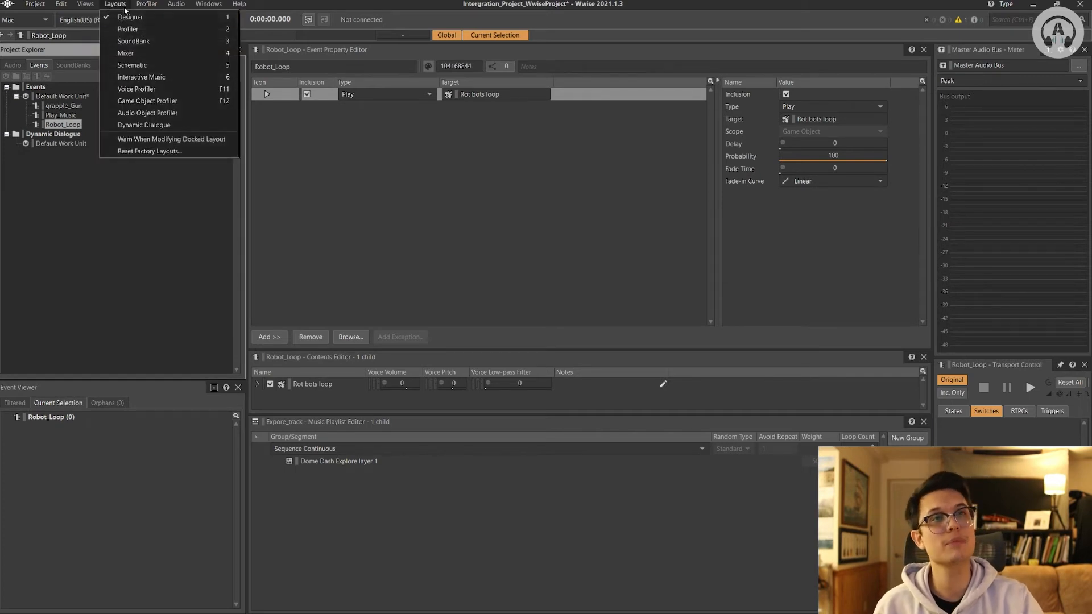
pyautogui.click(146, 42)
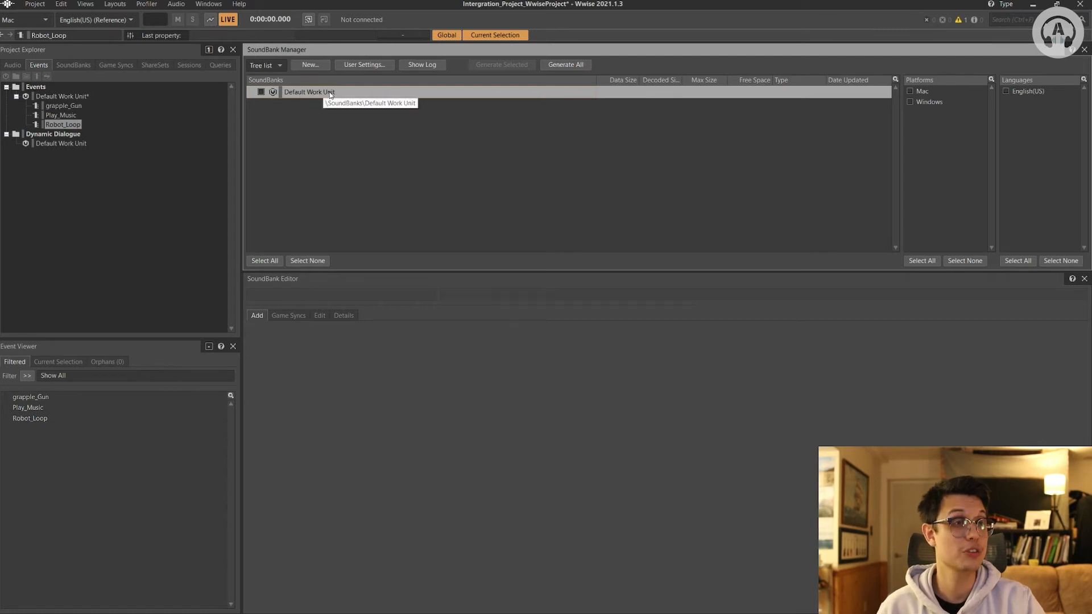
pyautogui.click(310, 65)
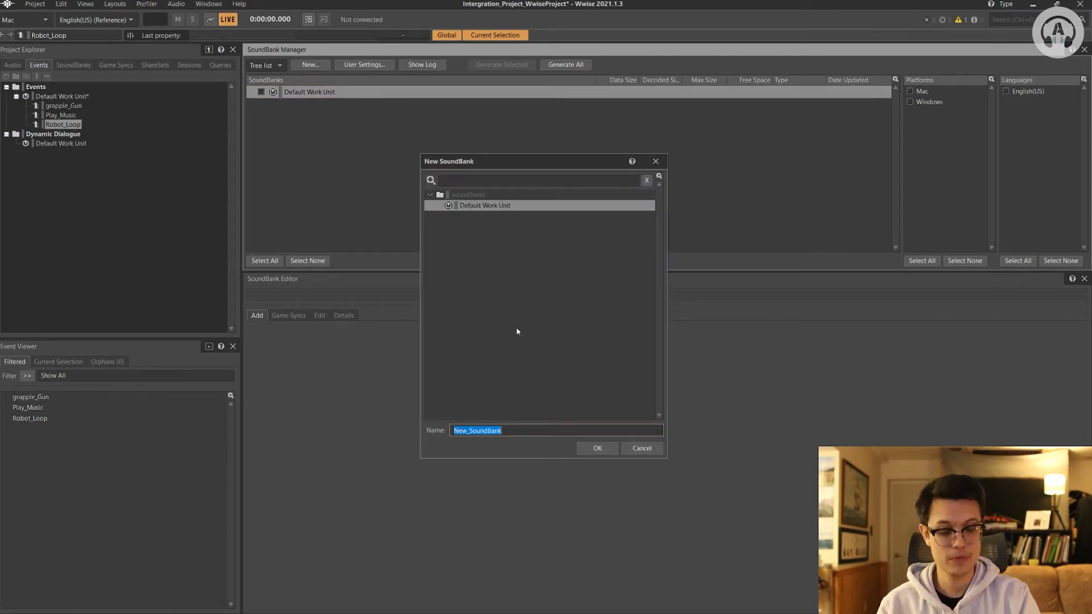
pyautogui.press('BackSpace')
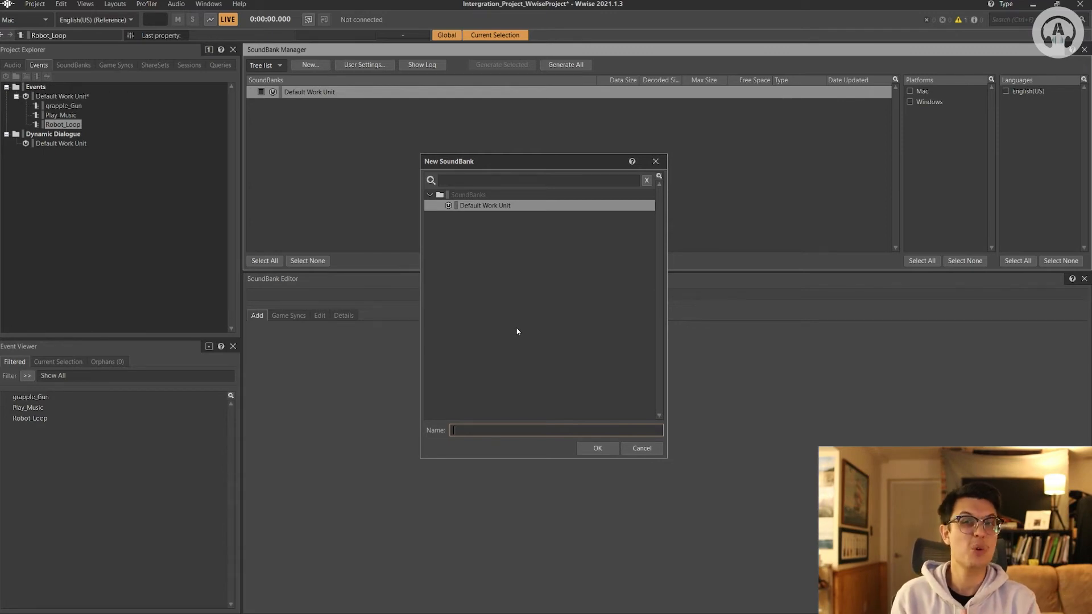
pyautogui.write('All')
pyautogui.press('Return')
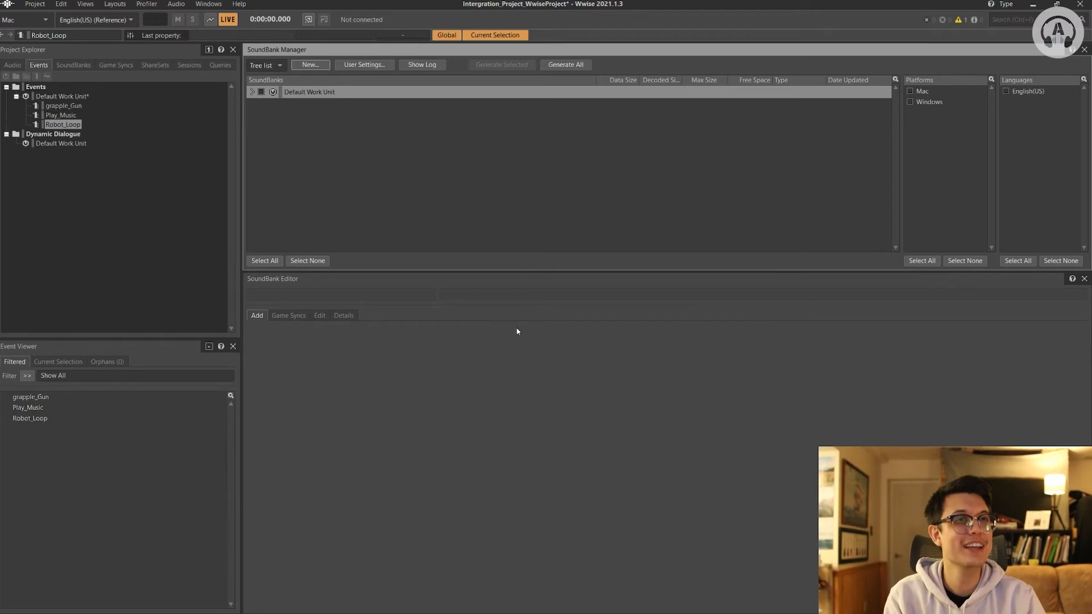
pyautogui.click(254, 92)
pyautogui.click(303, 105)
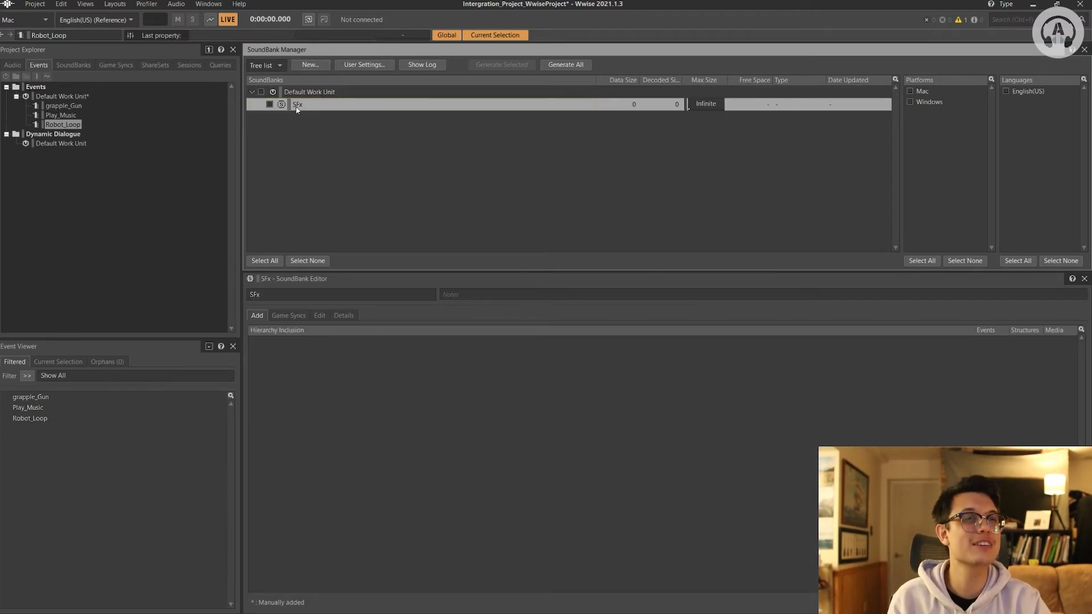
# - Create a second SoundBank named Music in the SoundBanks' Default Work Unit
pyautogui.click(311, 65)
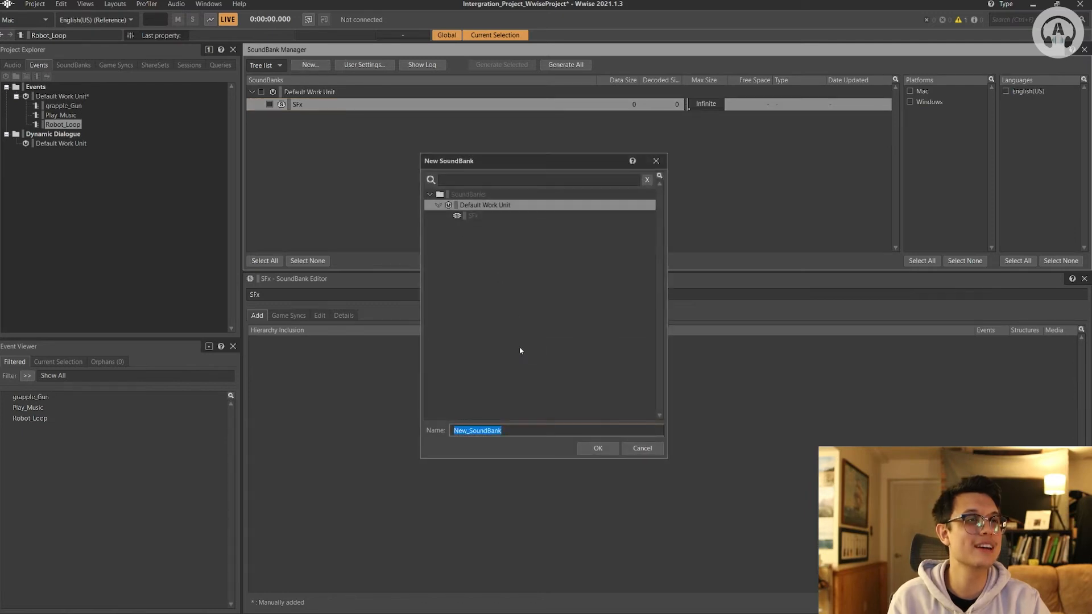
pyautogui.press('BackSpace')
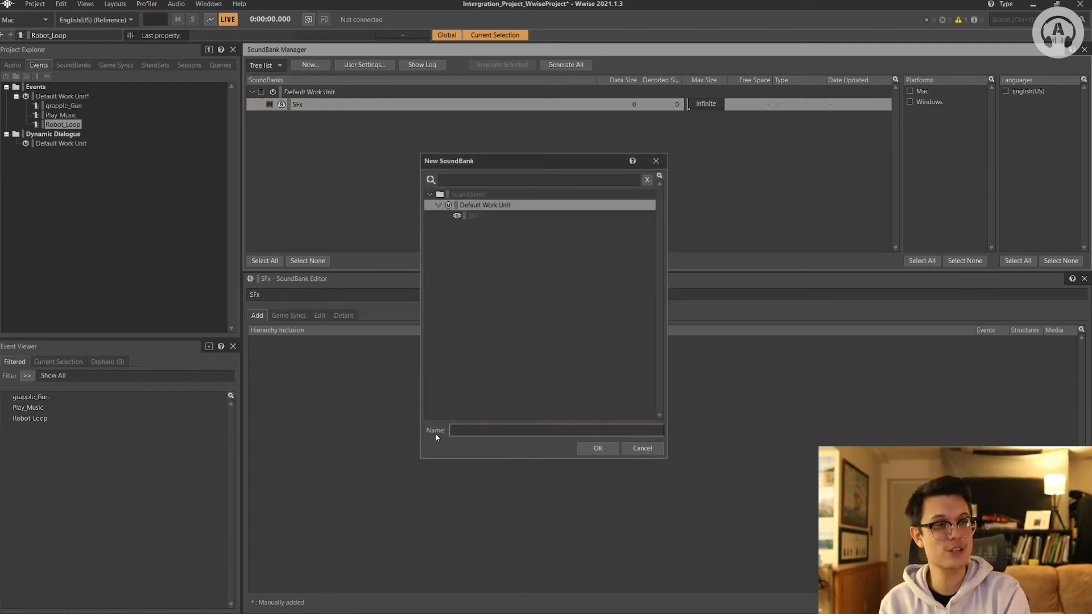
pyautogui.write('Musc')
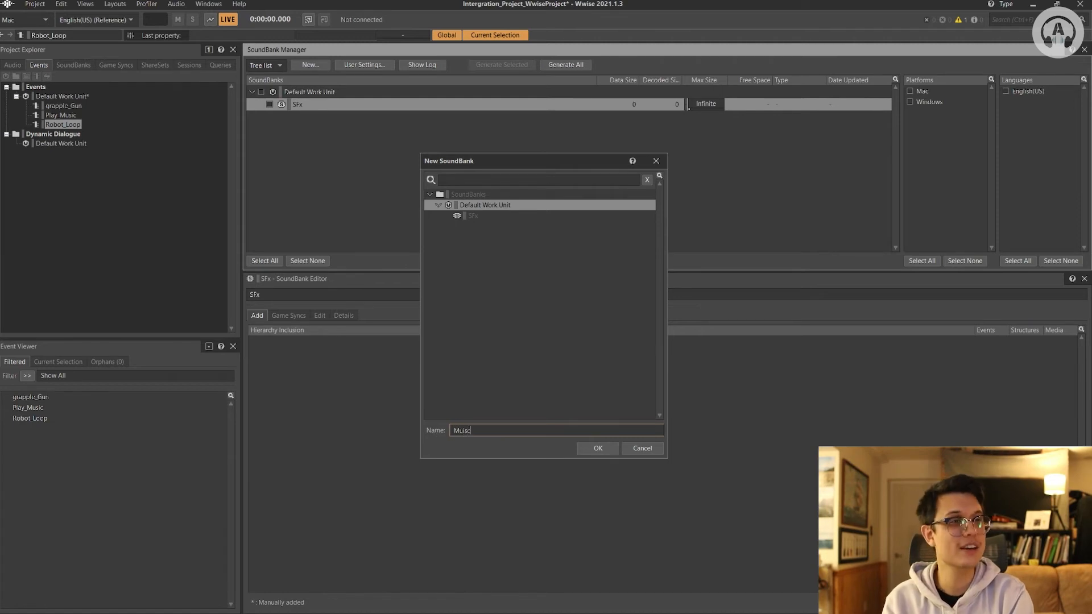
pyautogui.press('BackSpace')
pyautogui.press('BackSpace')
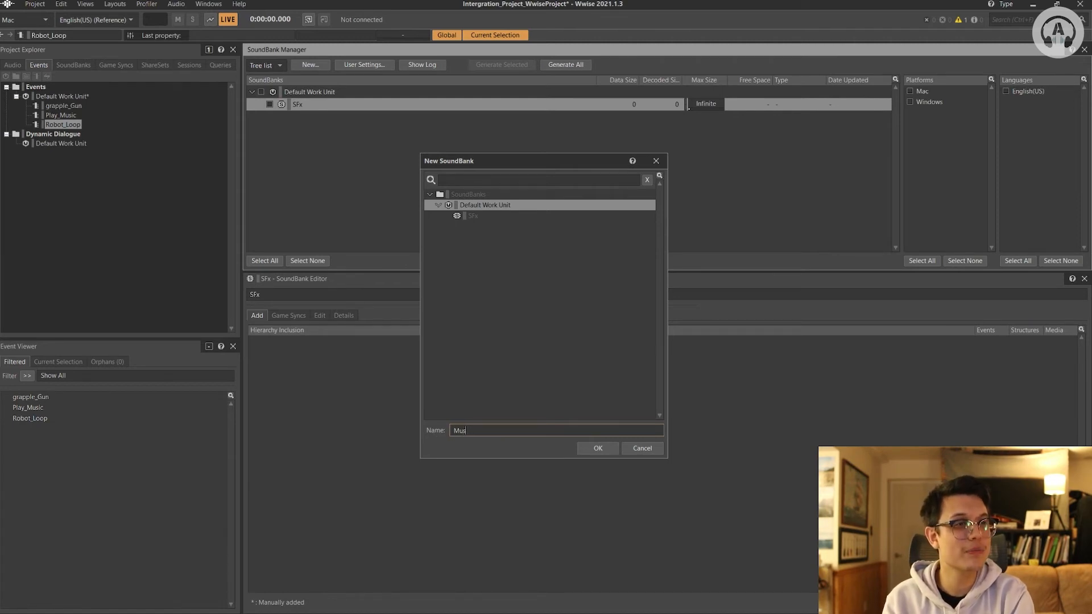
pyautogui.write('ic')
pyautogui.press('Return')
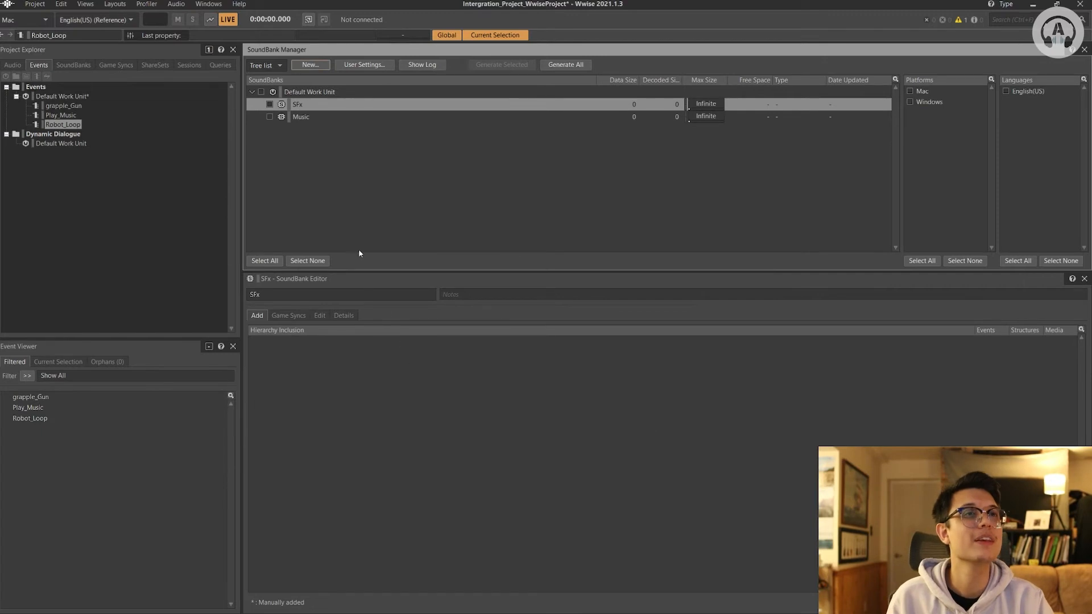
# - Mark the SFx and Music SoundBanks for generation on the Windows platform in English(US)
pyautogui.click(304, 116)
pyautogui.click(308, 119)
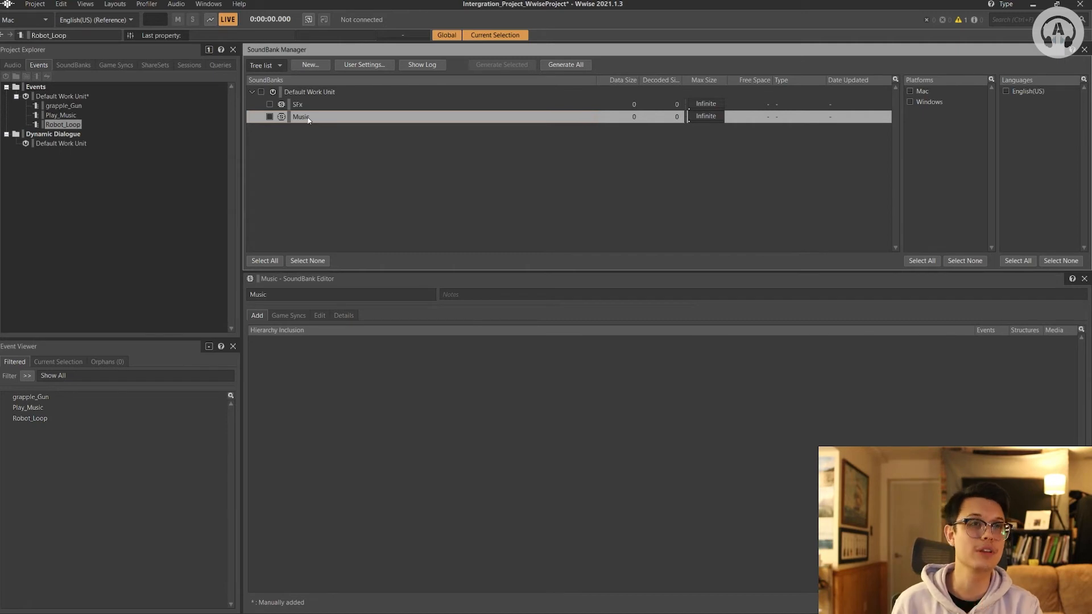
pyautogui.keyDown('shift'); pyautogui.click(330, 108); pyautogui.keyUp('shift')
pyautogui.click(343, 118)
pyautogui.keyDown('shift'); pyautogui.click(344, 107); pyautogui.keyUp('shift')
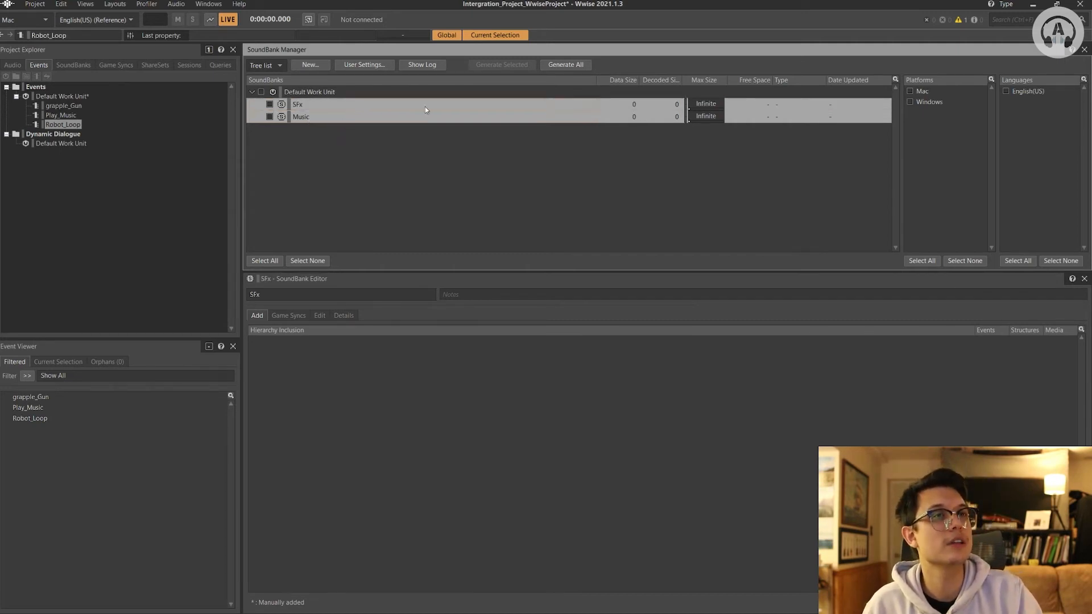
pyautogui.click(270, 117)
pyautogui.click(909, 103)
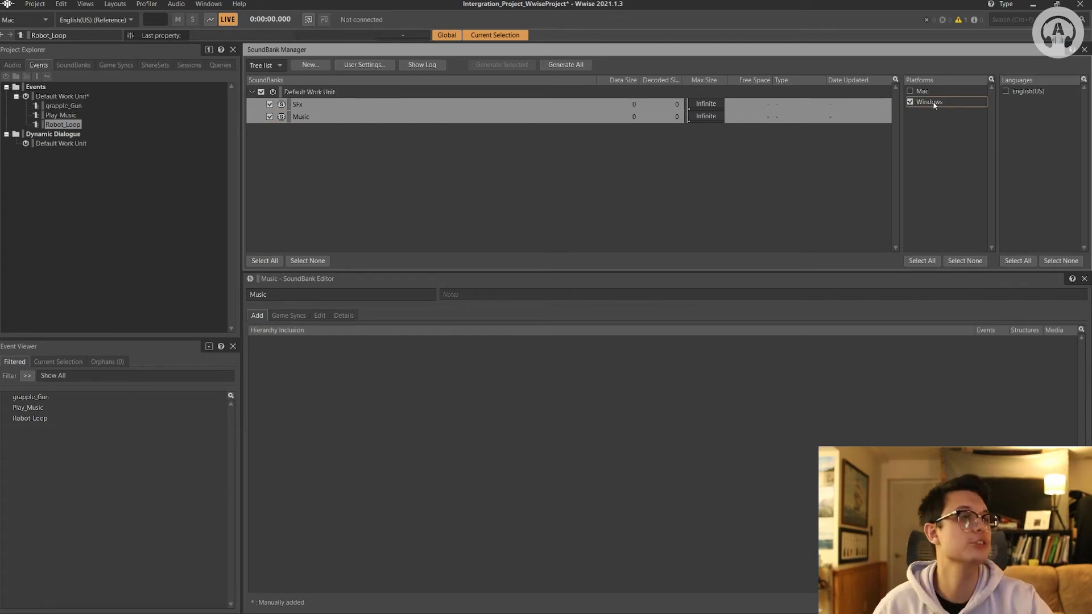
pyautogui.click(1010, 92)
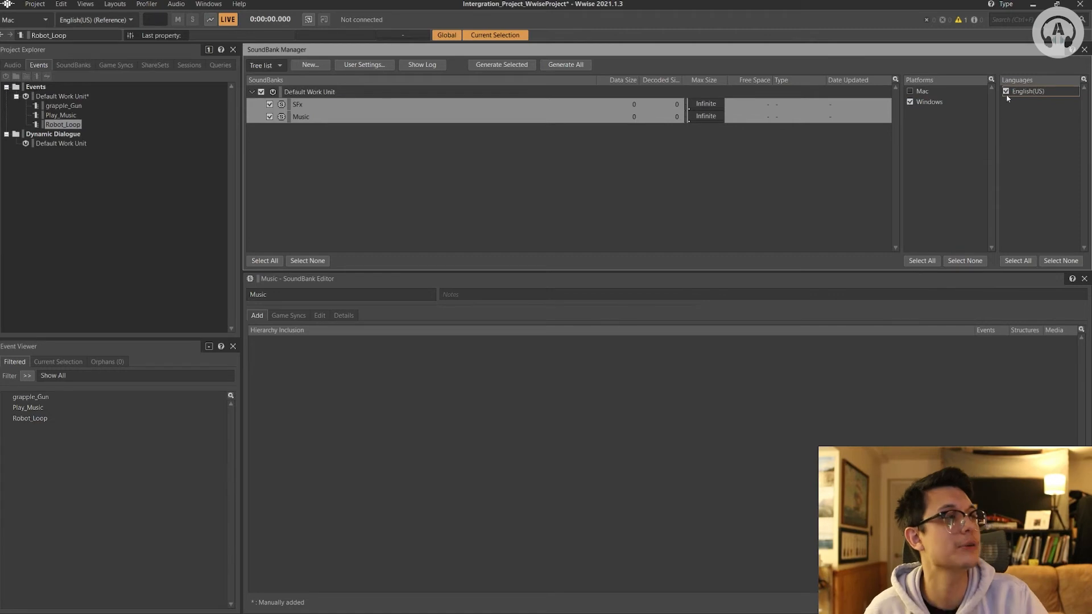
# - Add the Robot_Loop and grapple_Gun events to the SFx SoundBank
pyautogui.click(477, 210)
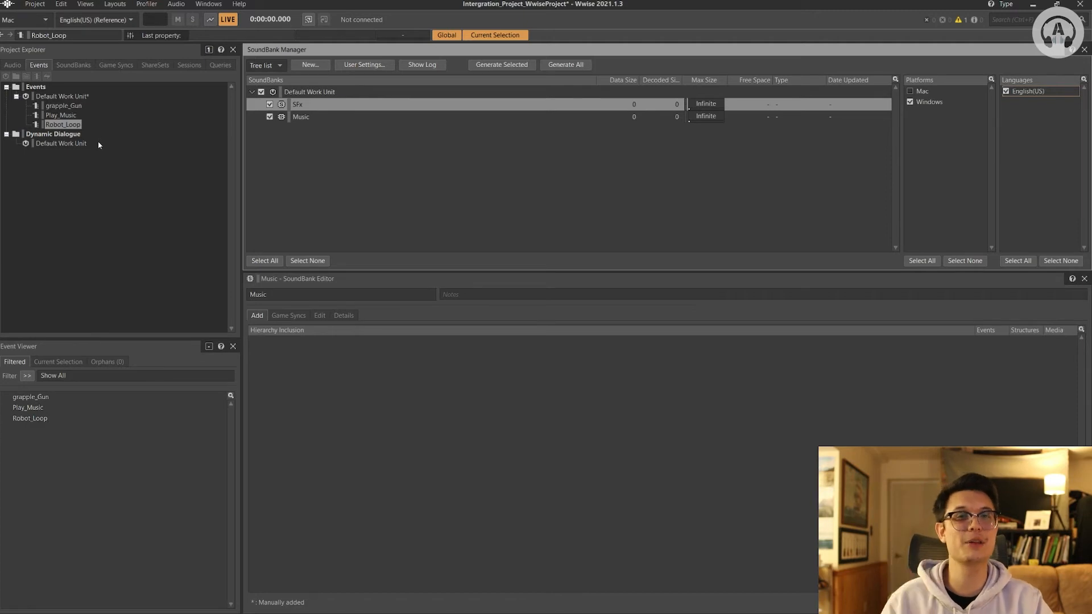
pyautogui.keyDown('shift'); pyautogui.click(68, 110); pyautogui.keyUp('shift')
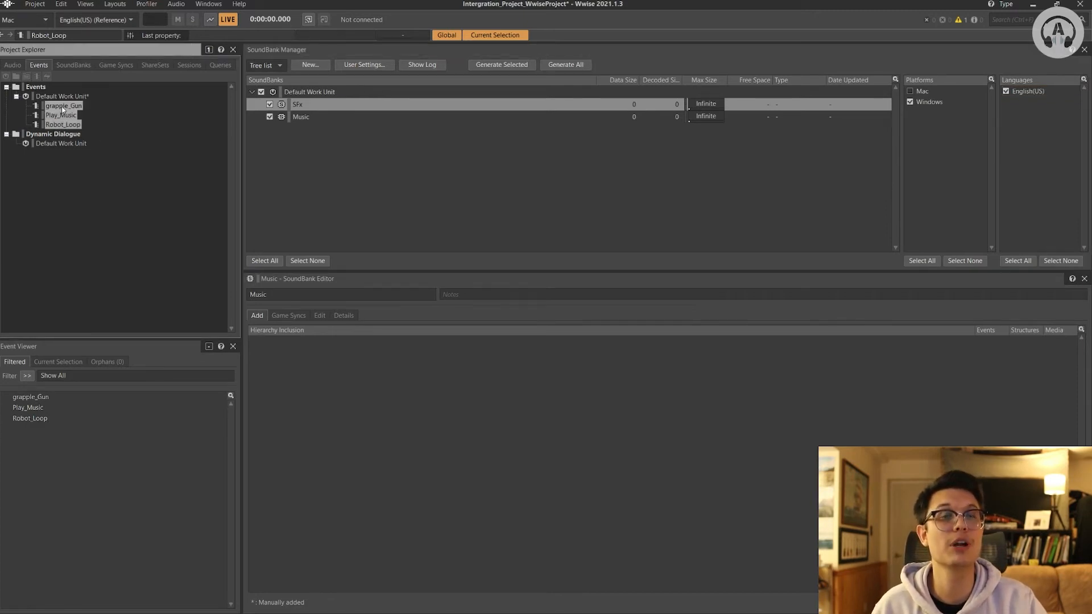
pyautogui.moveTo(64, 108)
pyautogui.mouseDown()
pyautogui.moveTo(316, 315)
pyautogui.moveTo(150, 162)
pyautogui.moveTo(62, 108)
pyautogui.mouseUp()
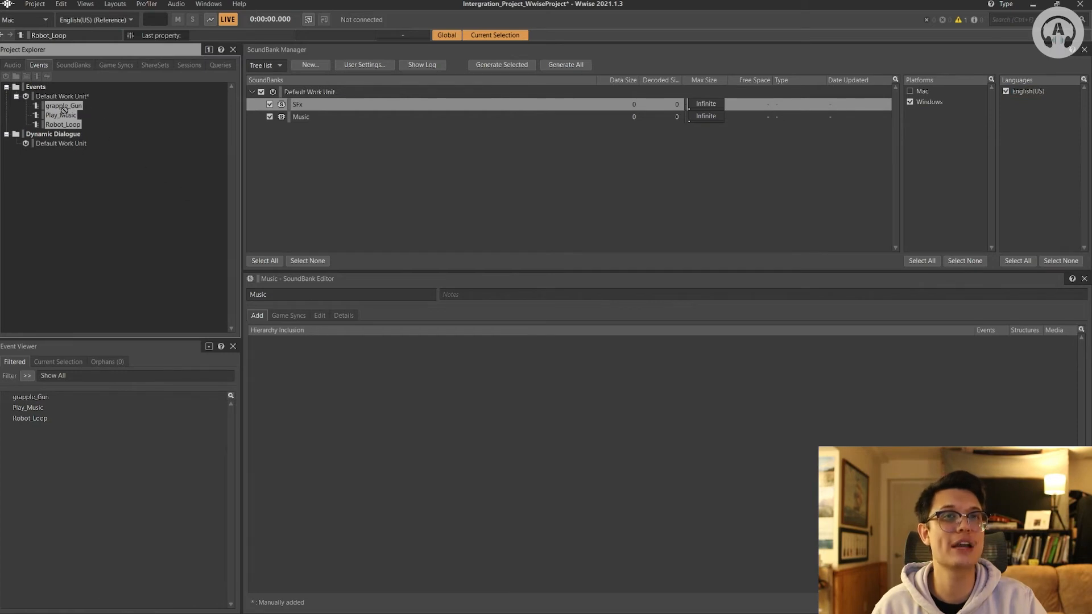
pyautogui.click(67, 125)
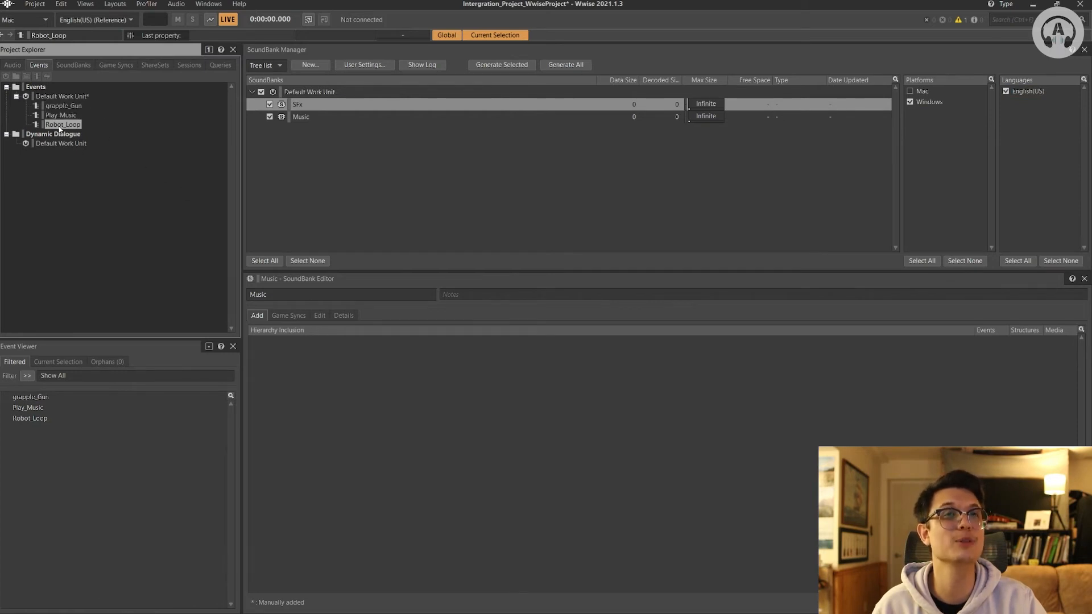
pyautogui.moveTo(60, 128); pyautogui.dragTo(300, 107)
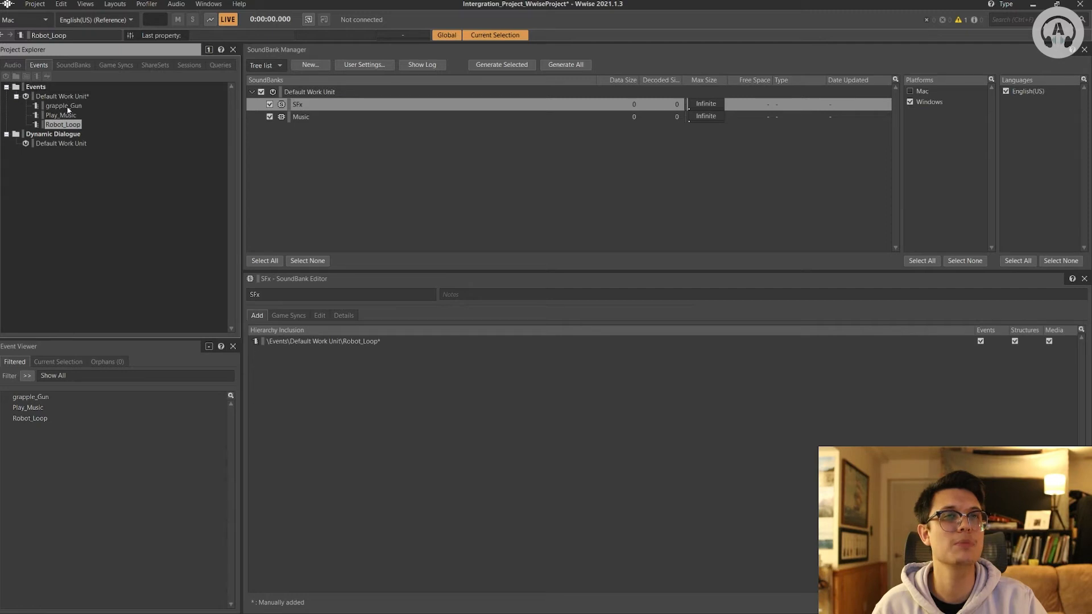
pyautogui.moveTo(64, 106); pyautogui.dragTo(307, 107)
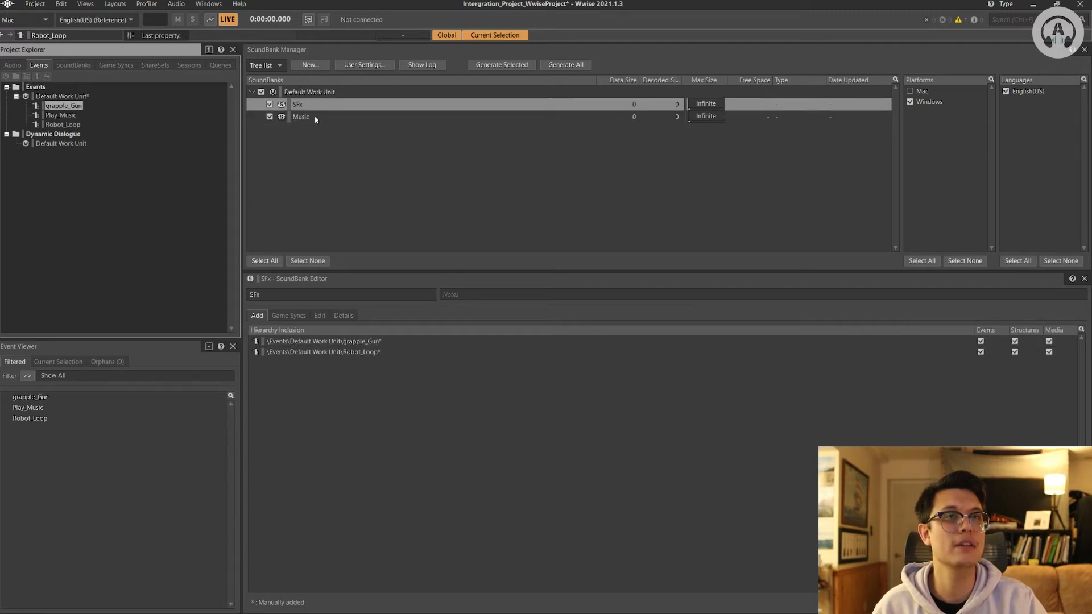
# - Add the Play_Music event to the Music SoundBank and check both SoundBanks' included events
pyautogui.click(316, 117)
pyautogui.moveTo(62, 115); pyautogui.dragTo(517, 438)
pyautogui.click(320, 104)
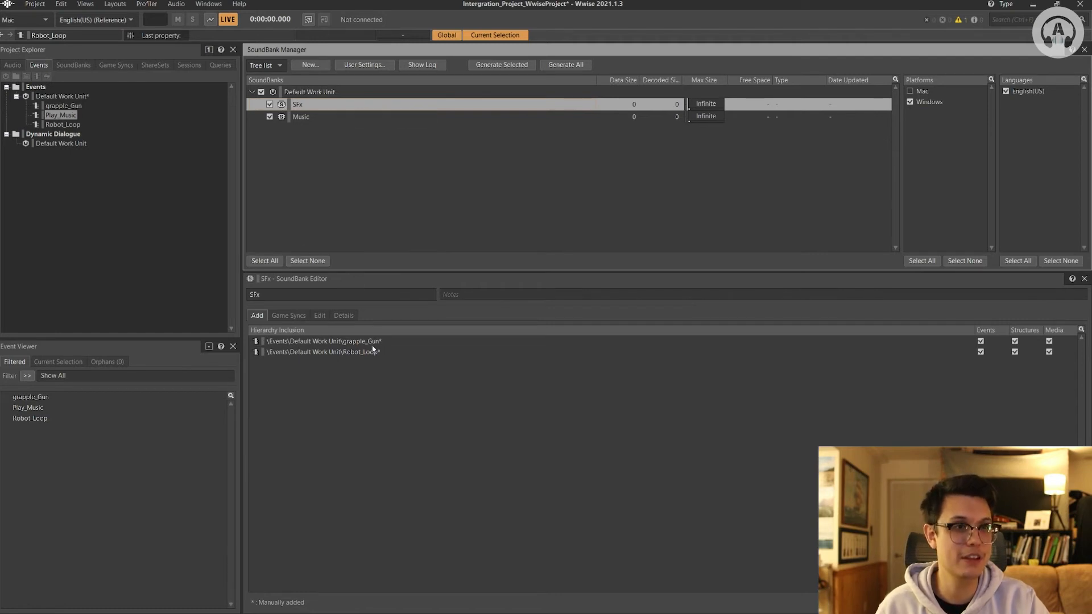
pyautogui.click(307, 119)
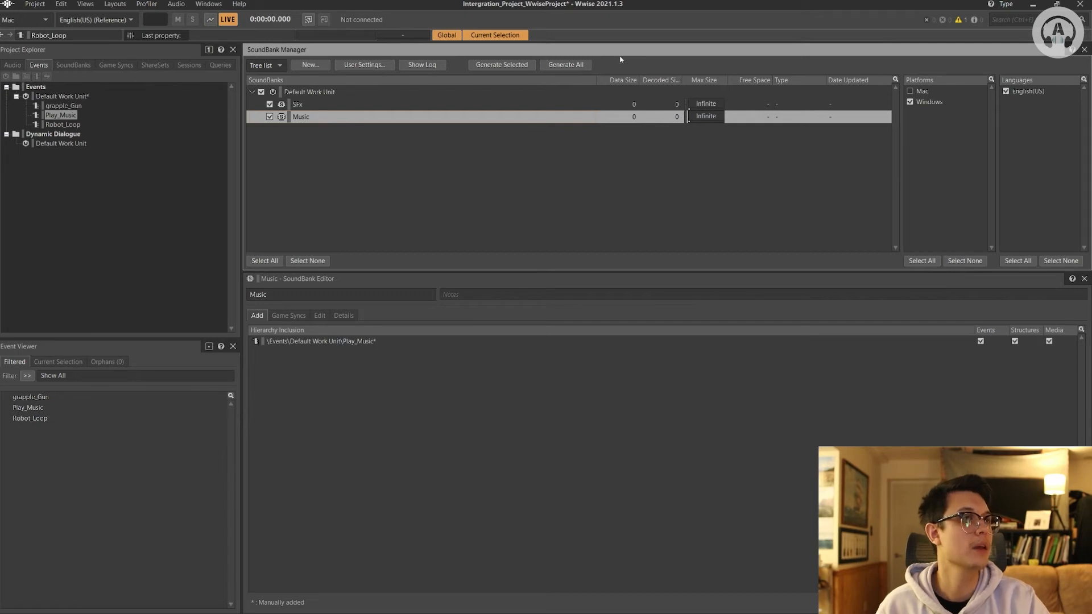
# - Generate all SoundBanks, close the generation report and save the Wwise project
pyautogui.click(573, 66)
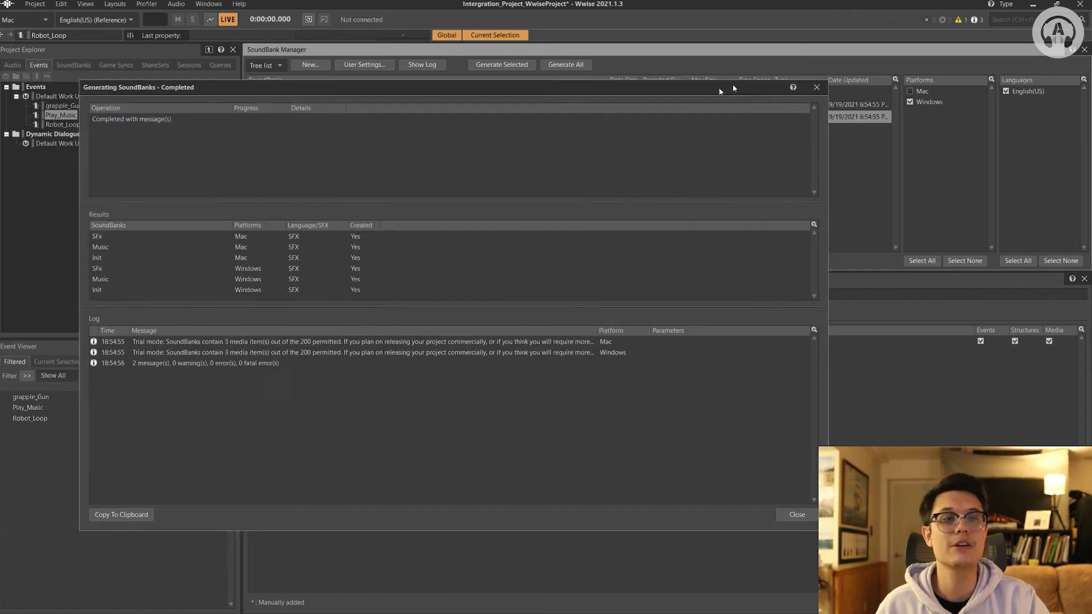
pyautogui.moveTo(502, 68); pyautogui.dragTo(524, 62)
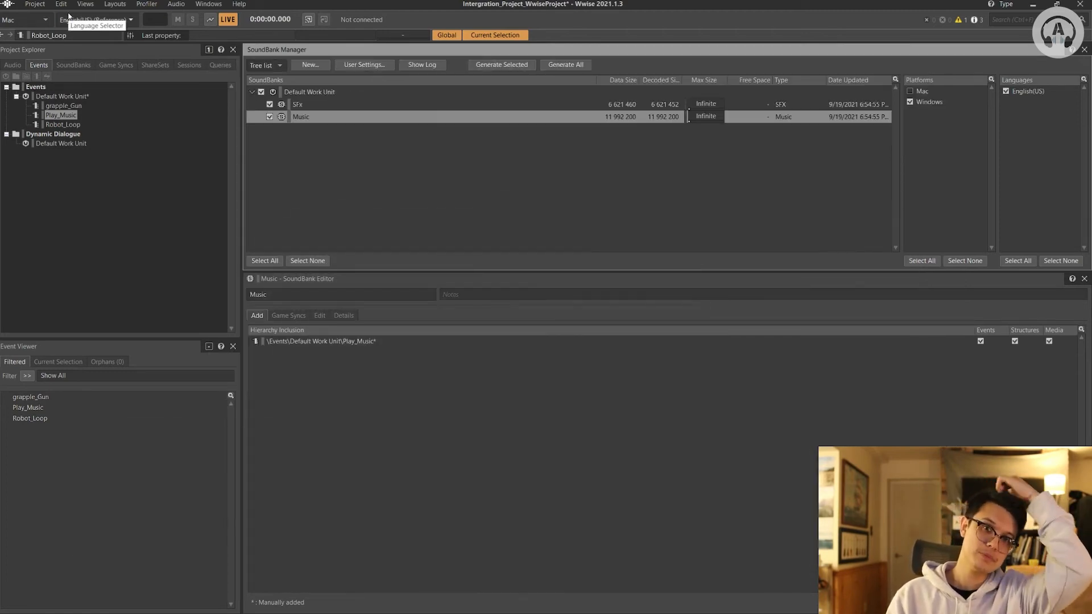
pyautogui.click(43, 5)
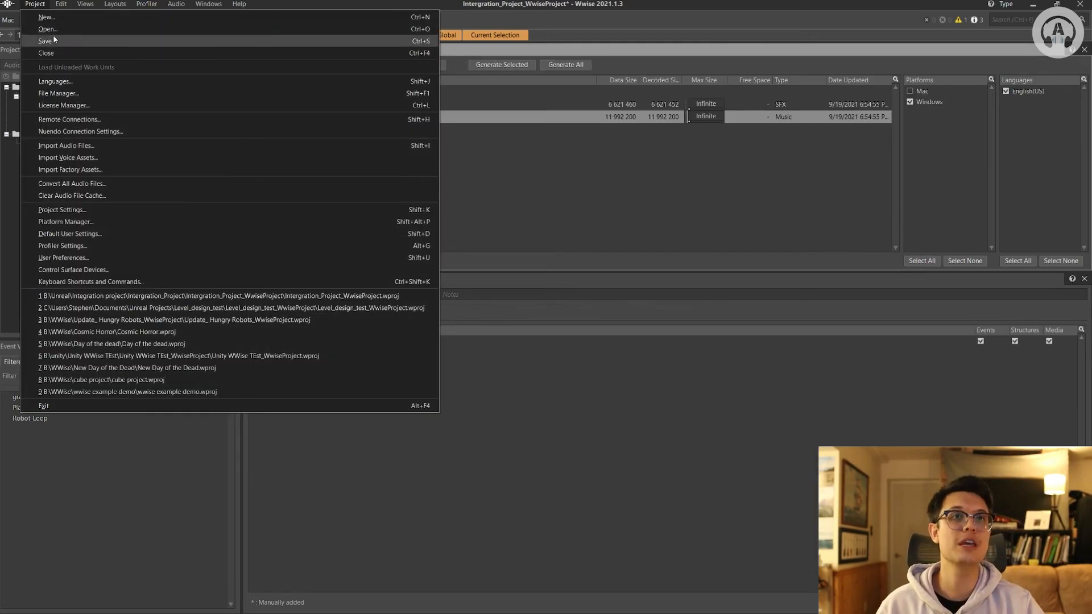
pyautogui.press('Escape')
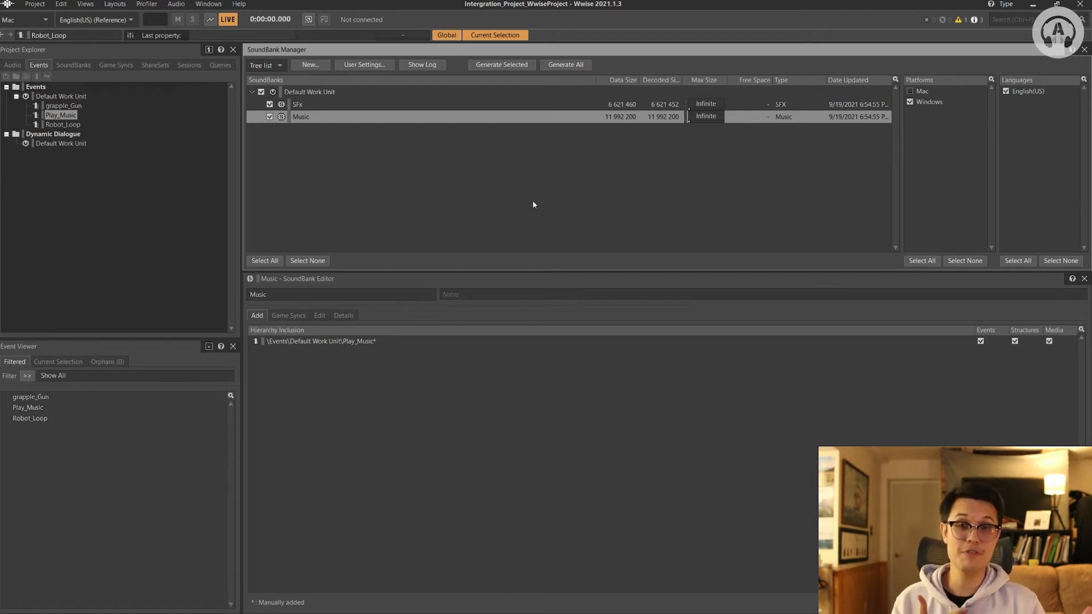
# - Look over the project's audio hierarchy and events, and save the project again
pyautogui.click(13, 65)
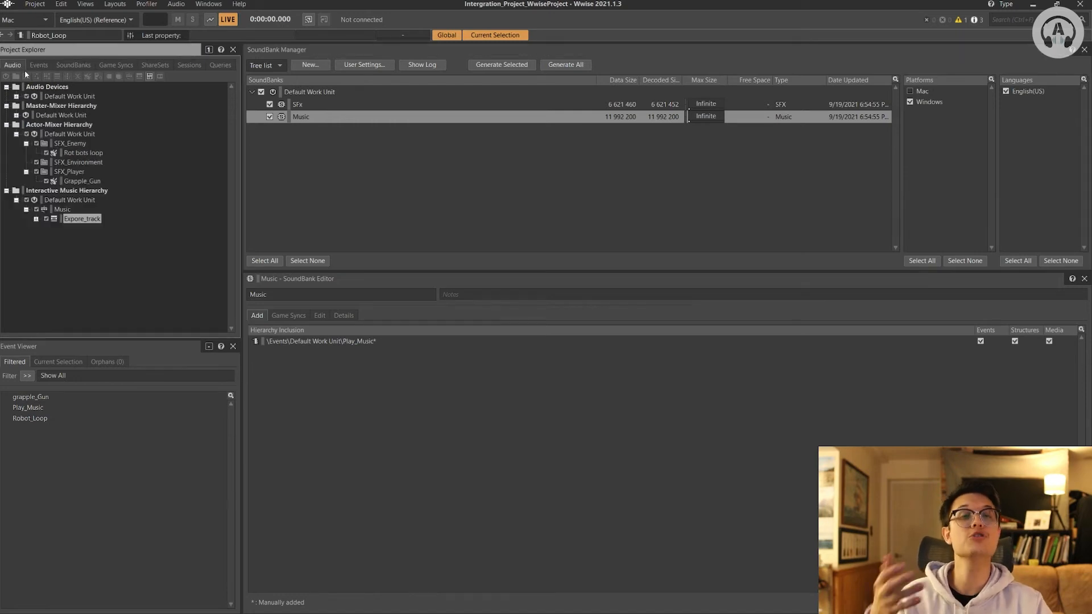
pyautogui.click(39, 65)
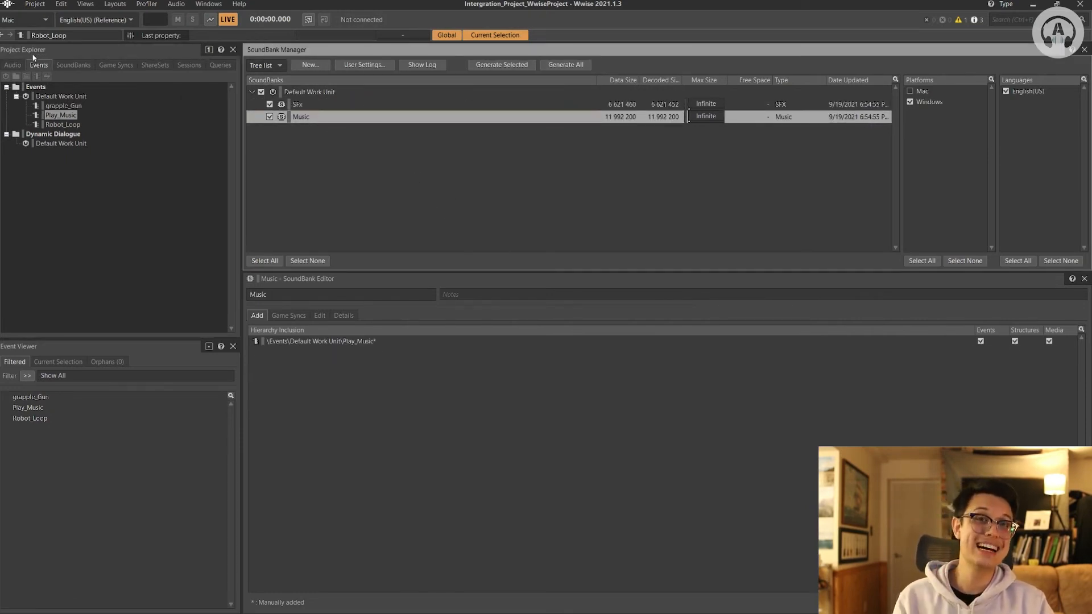
pyautogui.click(35, 4)
pyautogui.click(45, 40)
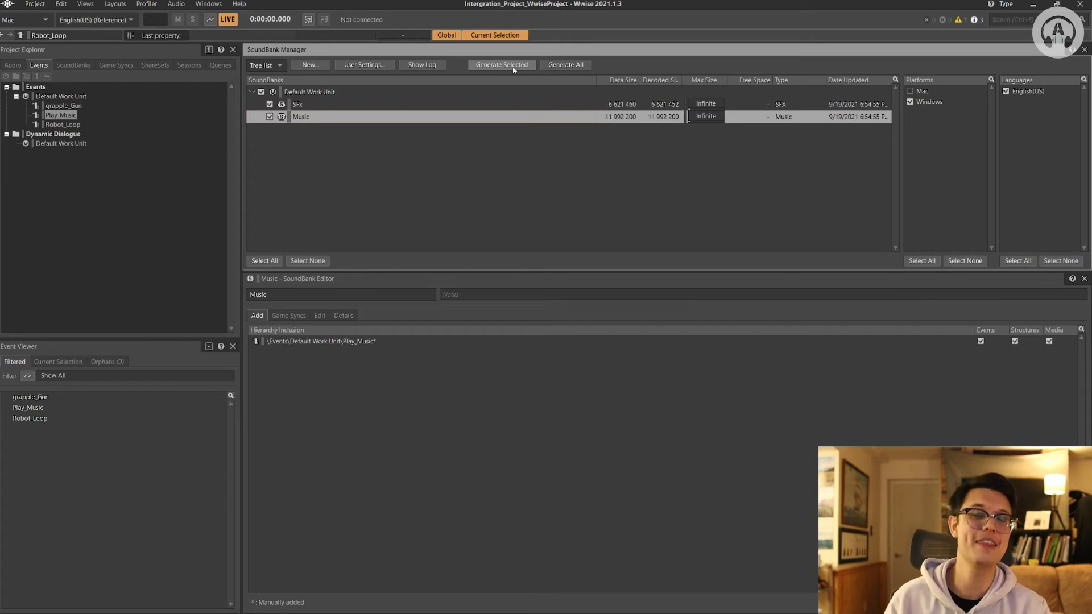
pyautogui.click(34, 4)
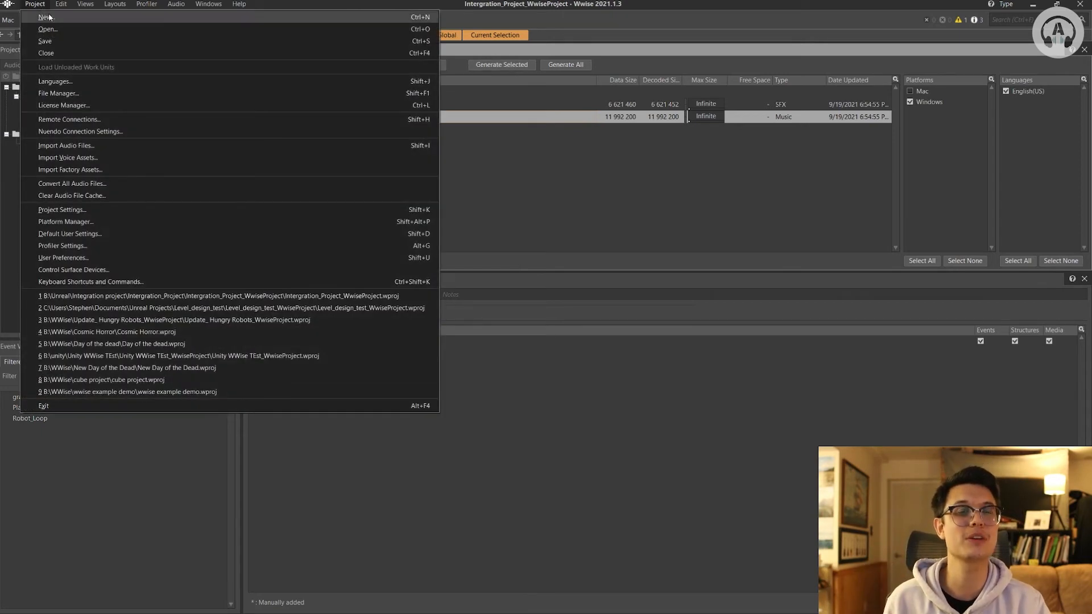
pyautogui.click(49, 41)
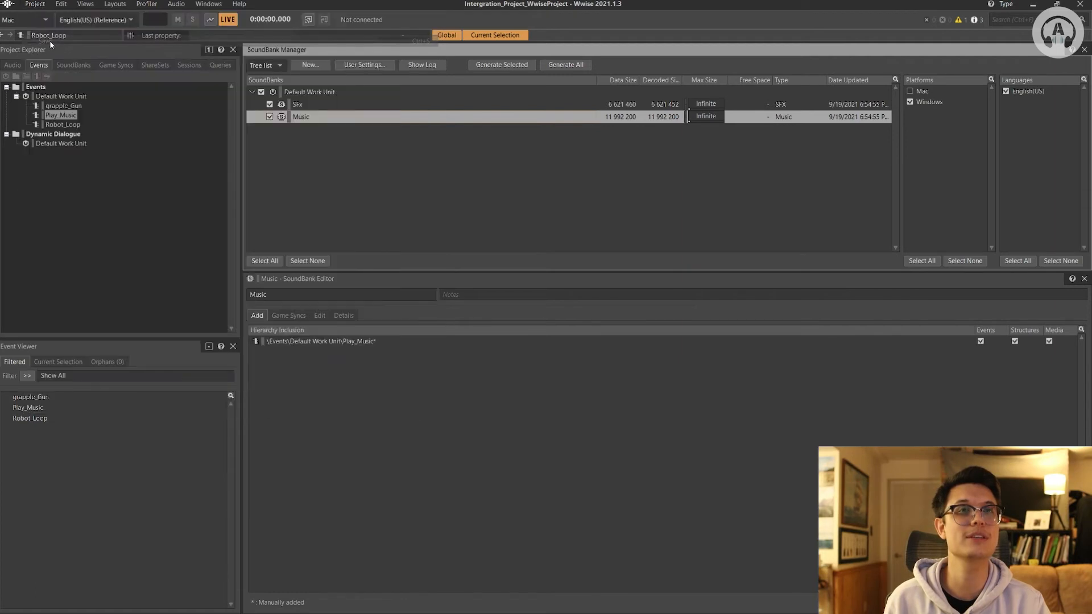
# - Set Wwise's active platform to Windows and open Intergration_Project in Unreal 4.26 from the Wwise Launcher
pyautogui.click(26, 20)
pyautogui.click(32, 39)
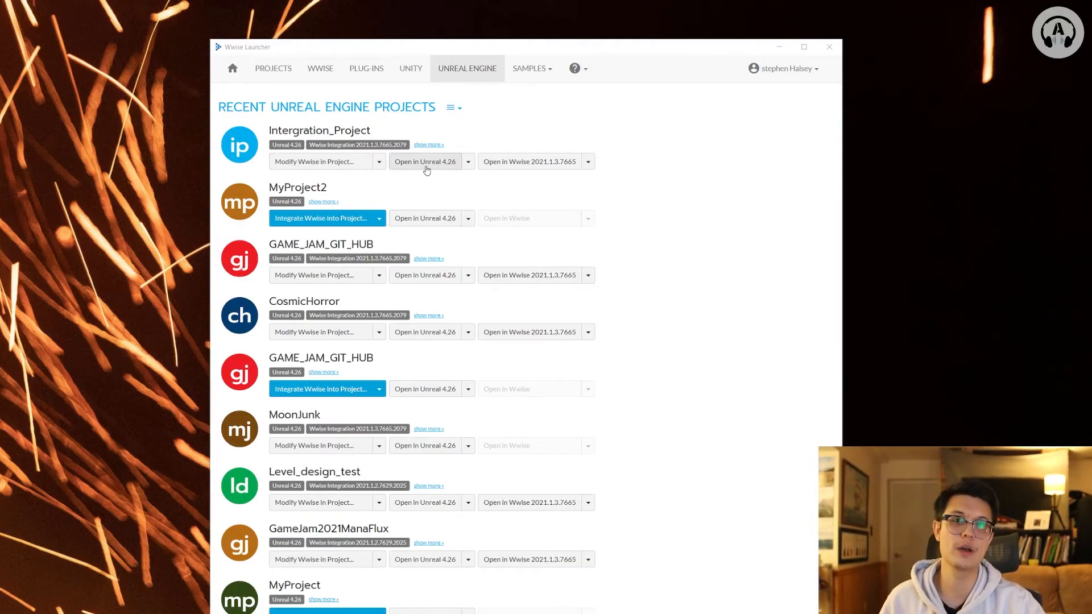
pyautogui.click(427, 162)
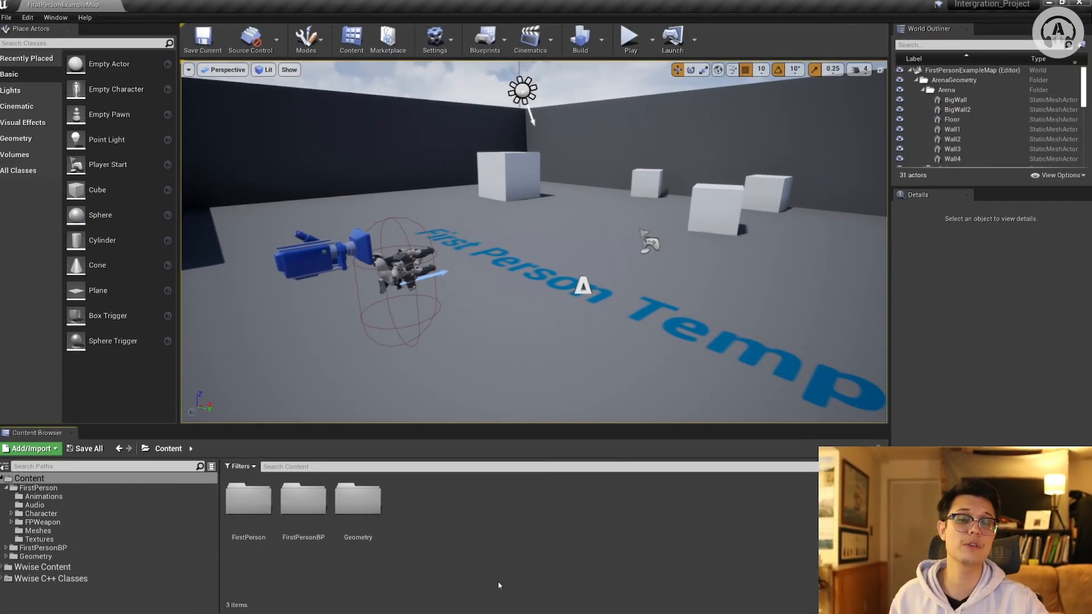
pyautogui.rightClick(486, 535)
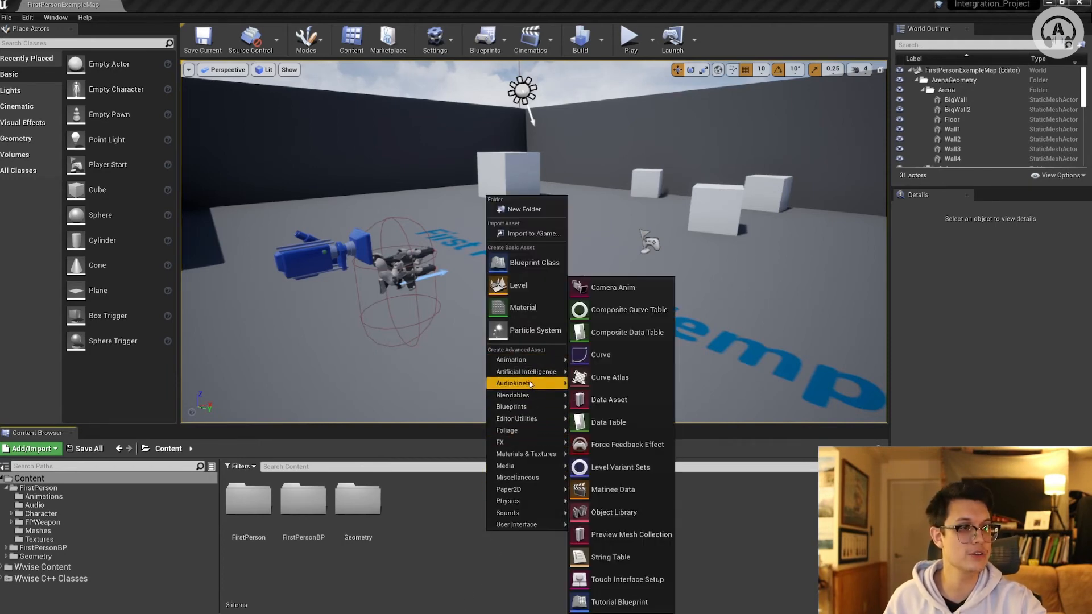
pyautogui.moveTo(529, 383)
pyautogui.click(448, 582)
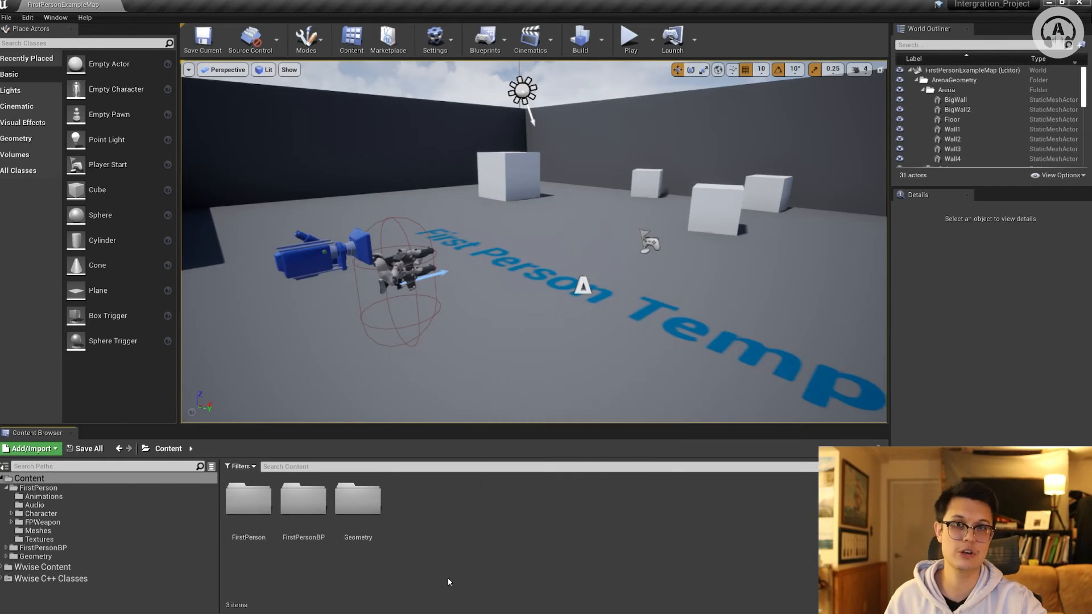
pyautogui.click(55, 17)
pyautogui.moveTo(60, 35)
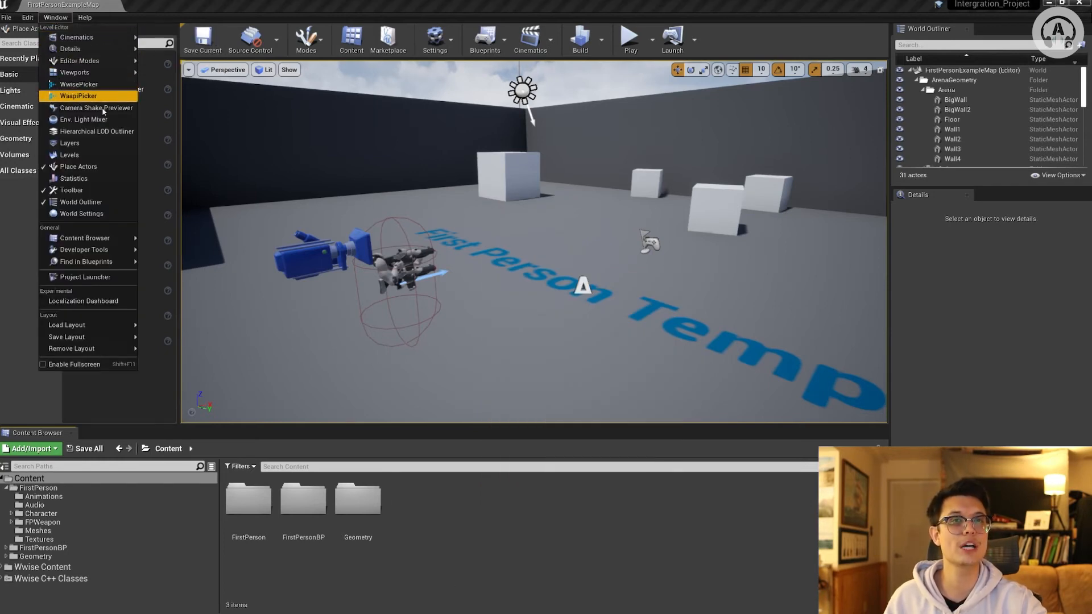
pyautogui.click(510, 569)
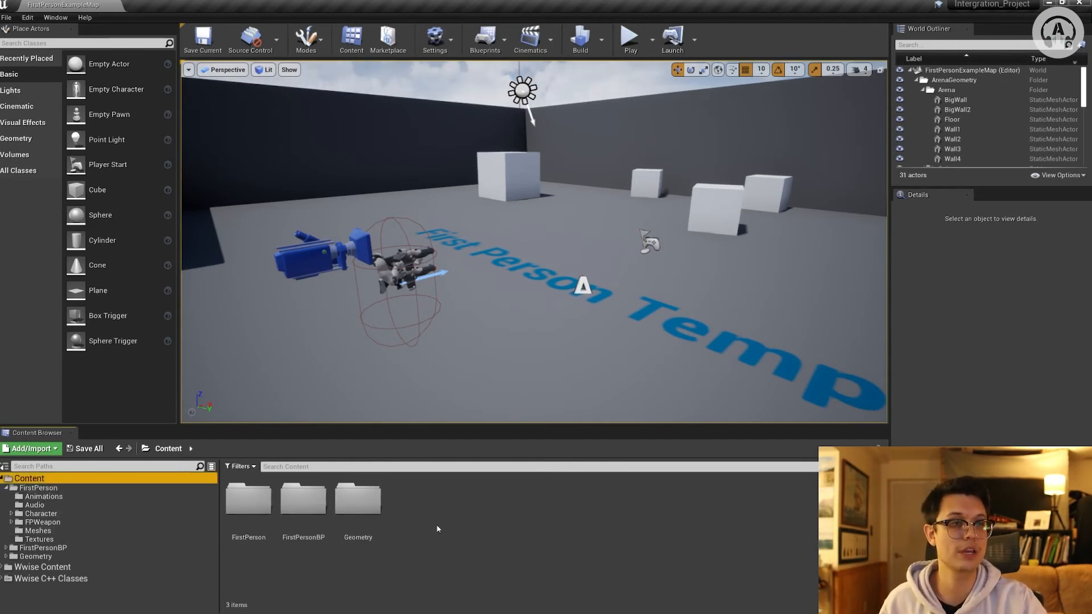
# - Create a folder named Audio in the project's Content folder
pyautogui.rightClick(463, 526)
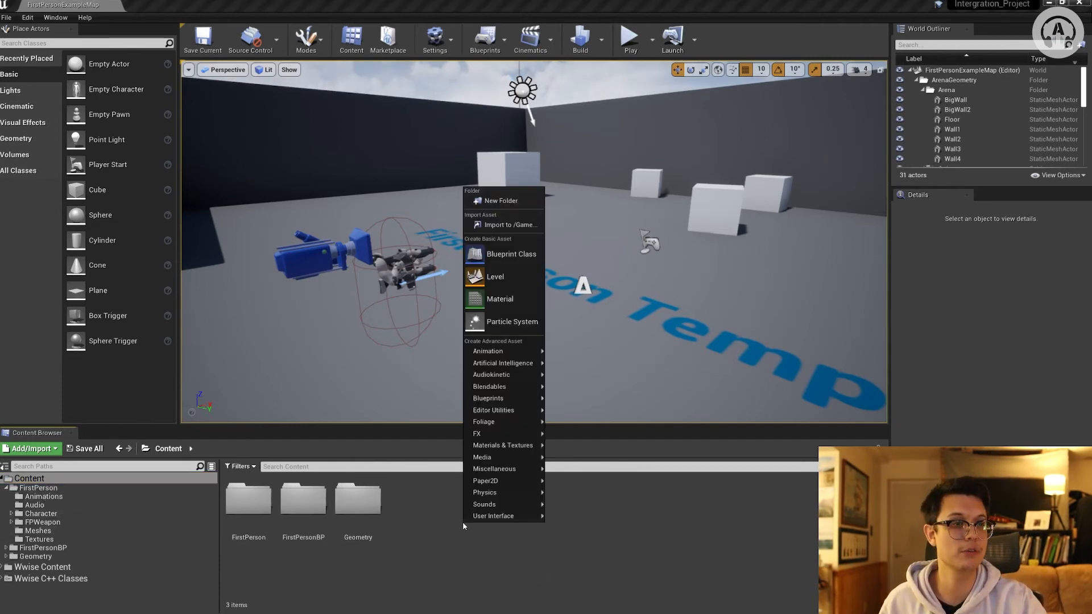
pyautogui.click(501, 201)
pyautogui.write('Audio')
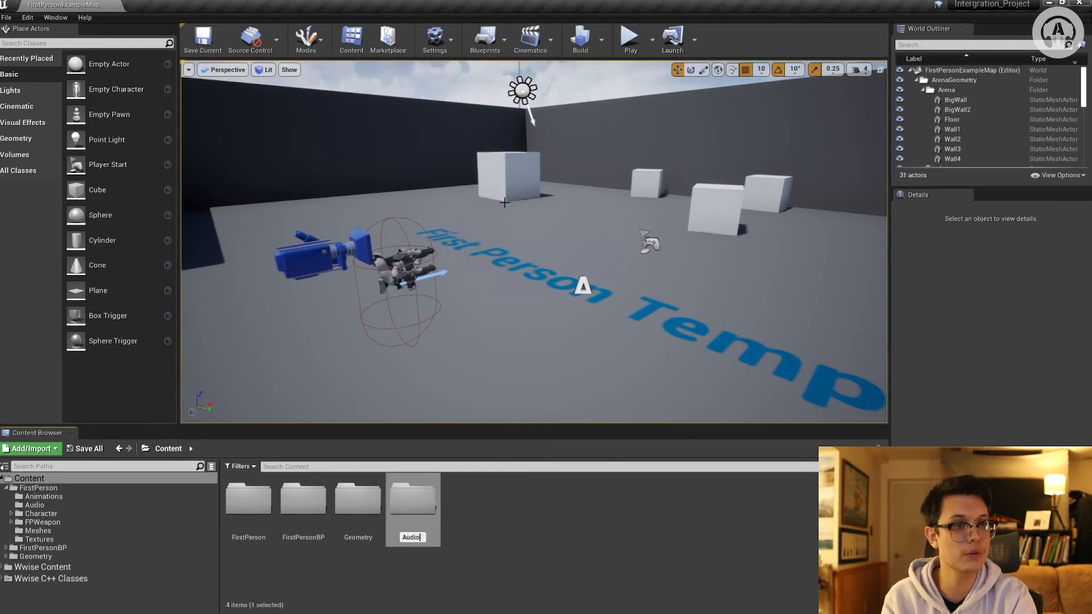
pyautogui.press('Return')
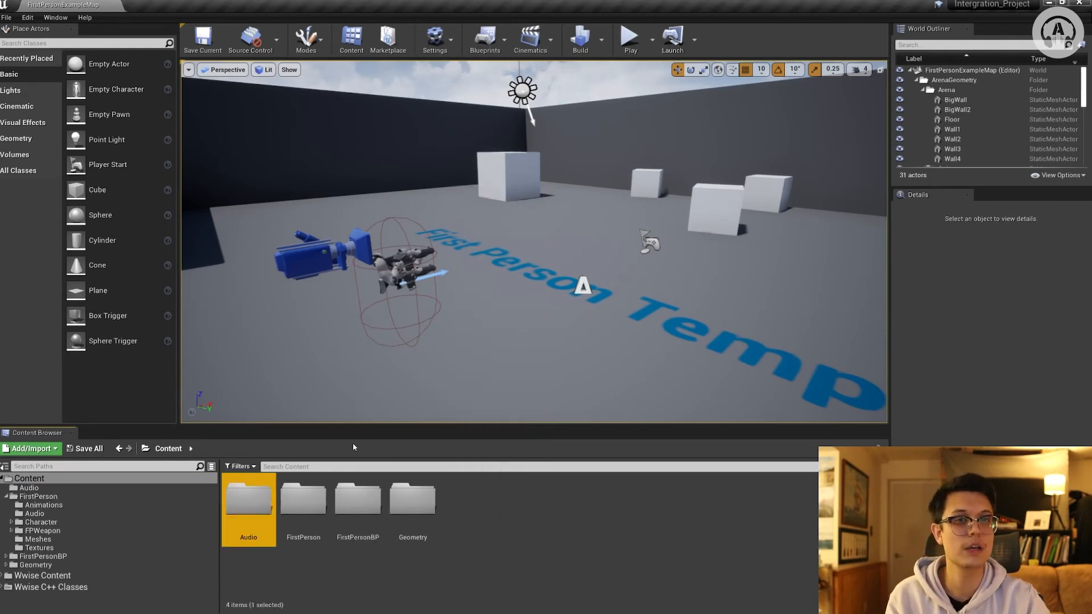
# - Create an Audiokinetic Bank named Music inside the new Audio folder
pyautogui.doubleClick(256, 508)
pyautogui.rightClick(390, 517)
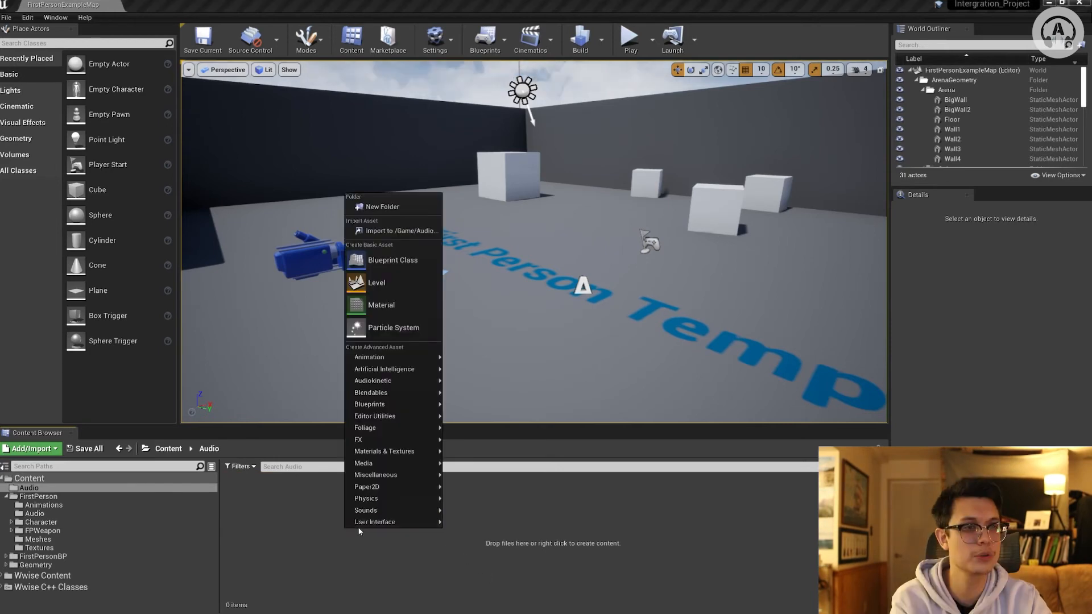
pyautogui.moveTo(401, 381)
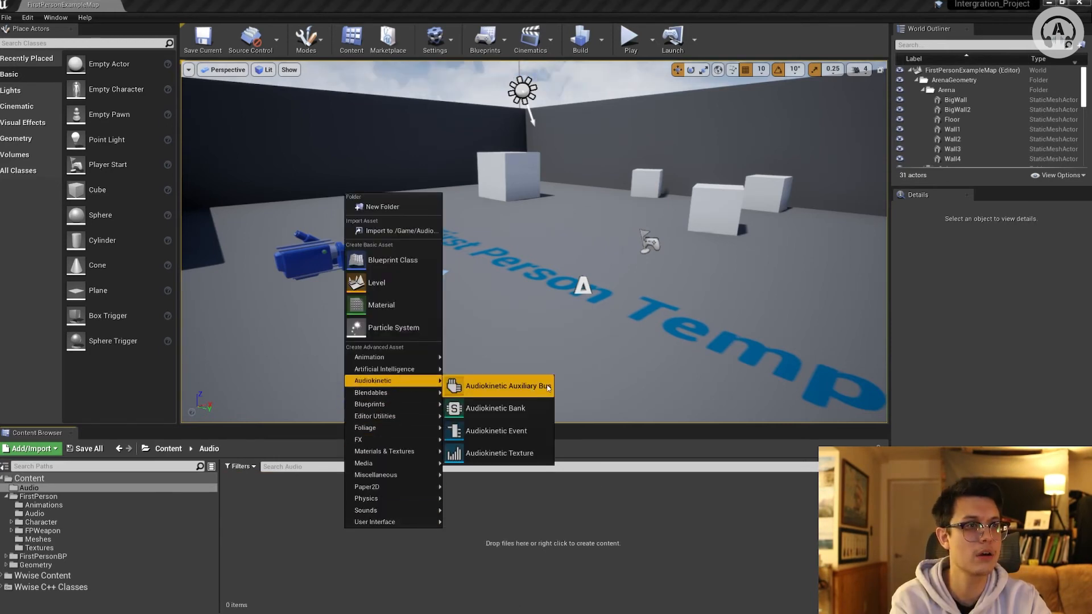
pyautogui.click(513, 407)
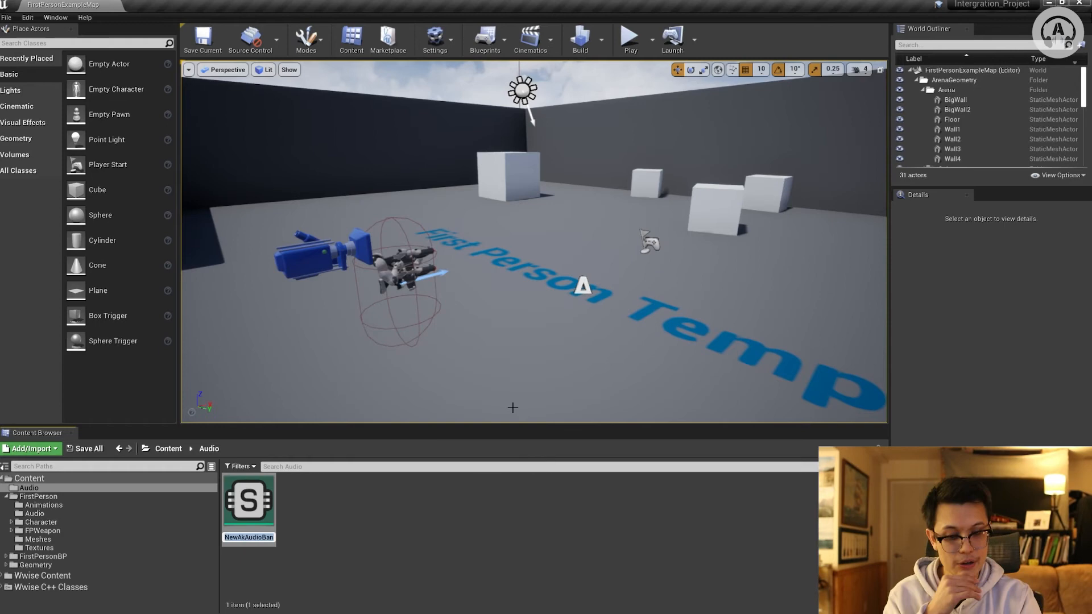
pyautogui.write('Mu')
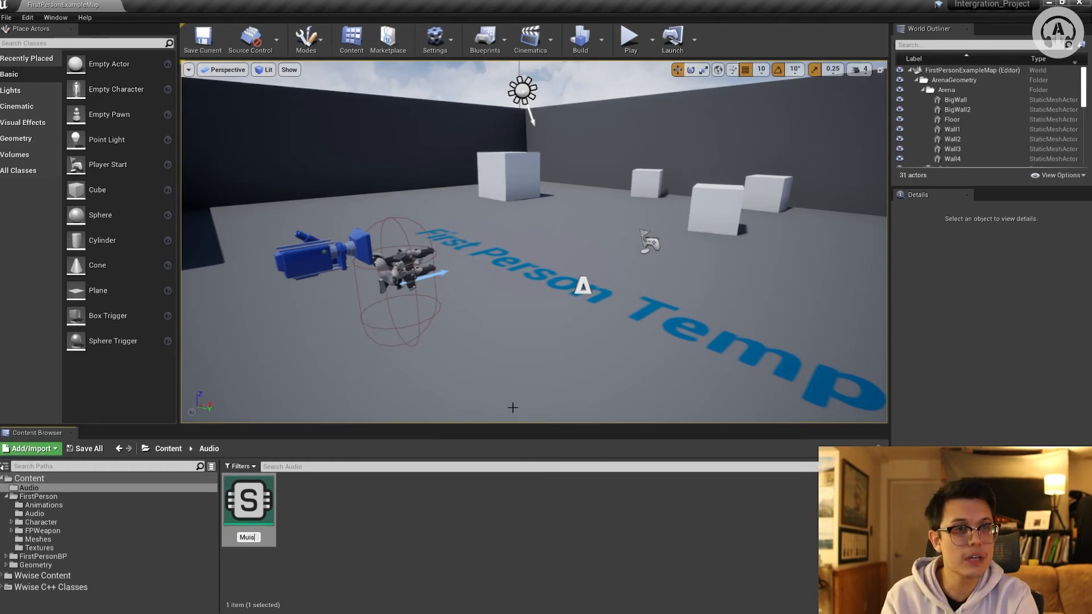
pyautogui.write('sic')
# - Create a second Audiokinetic Bank named SFx in the Audio folder
pyautogui.rightClick(405, 511)
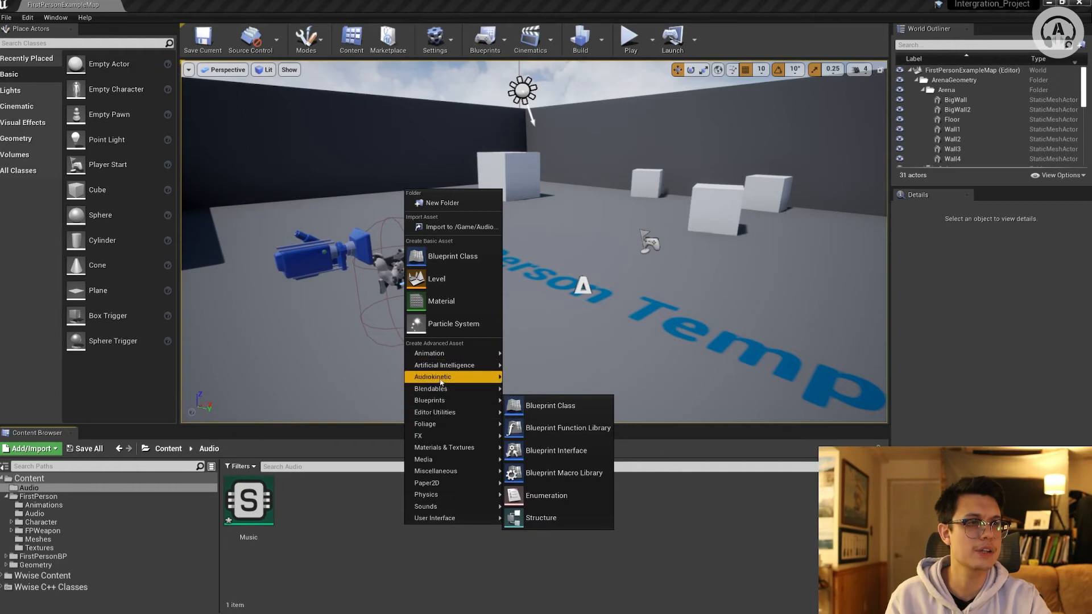
pyautogui.moveTo(444, 378)
pyautogui.click(554, 377)
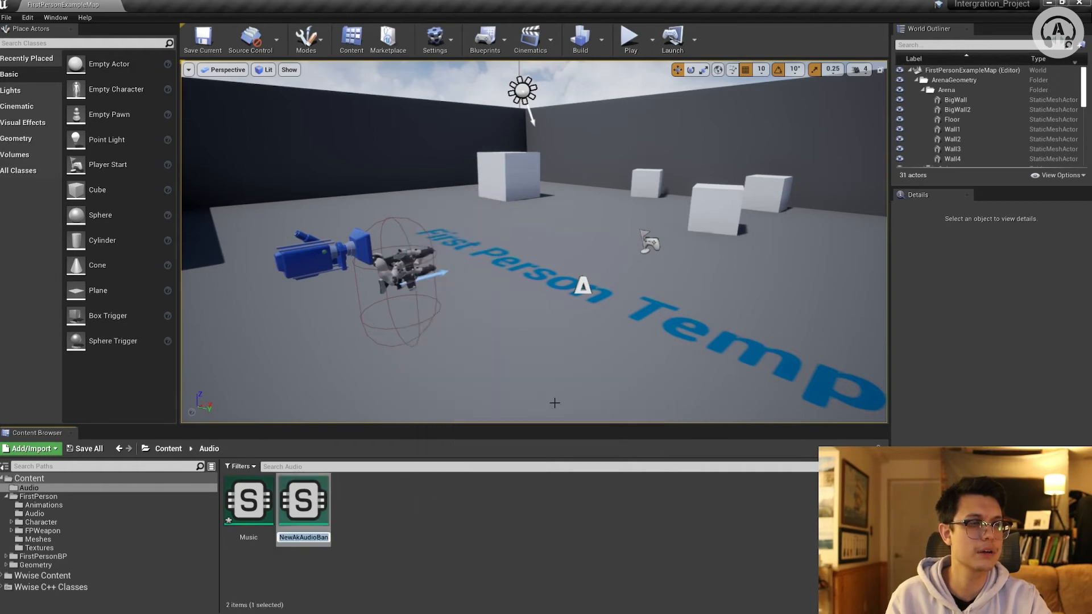
pyautogui.write('SFx')
pyautogui.press('Return')
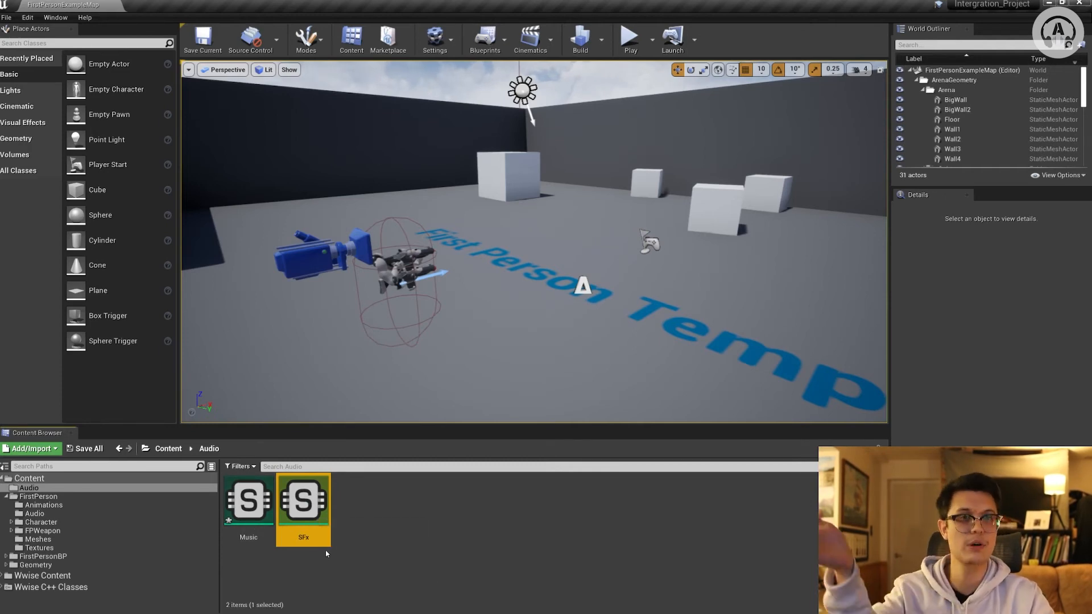
# - Compare the SFx and Music SoundBanks in Wwise's SoundBank Manager with the matching Audiokinetic banks in Unreal
pyautogui.moveTo(0, 117); pyautogui.dragTo(918, 77)
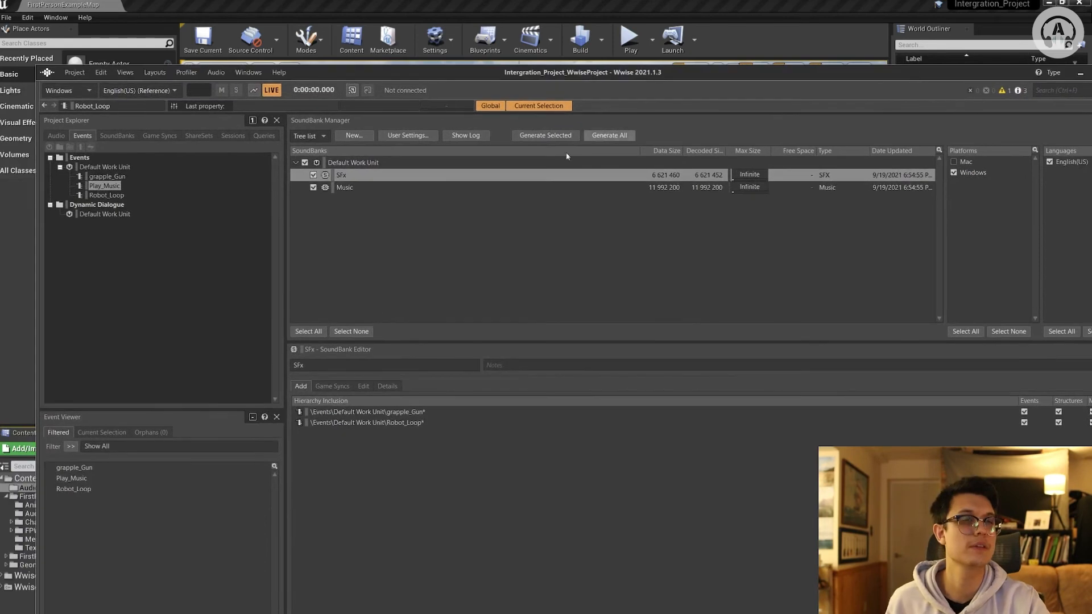
pyautogui.click(354, 189)
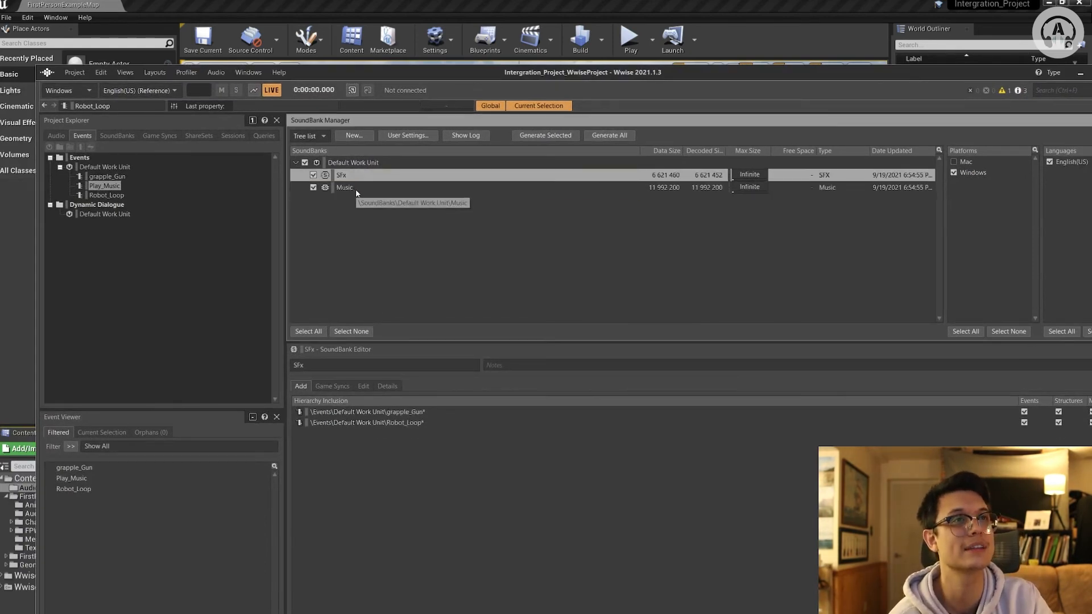
pyautogui.hotkey('alt', 'Tab')
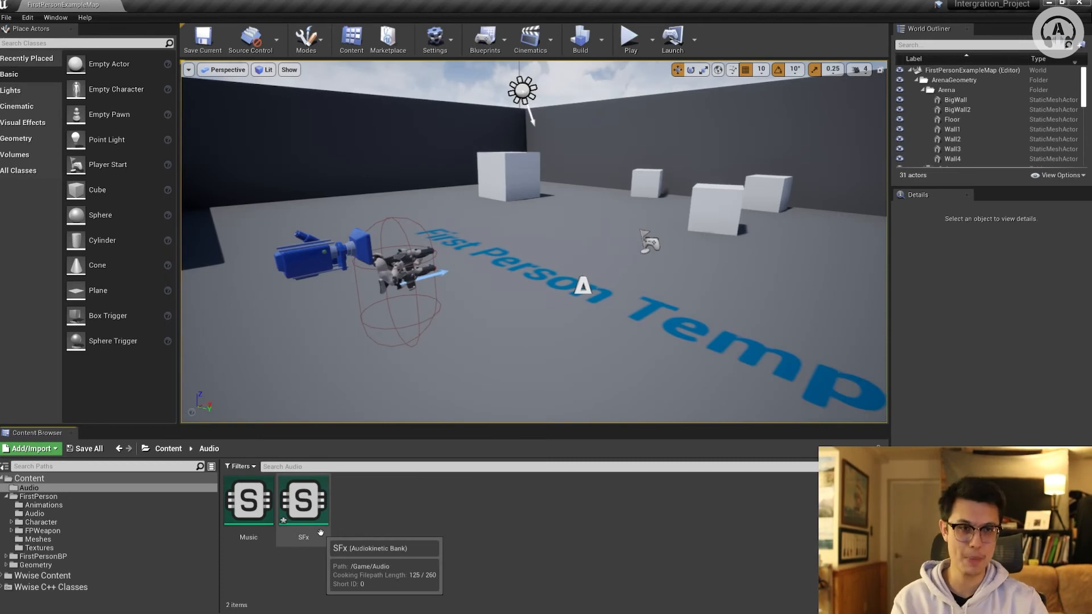
pyautogui.click(247, 521)
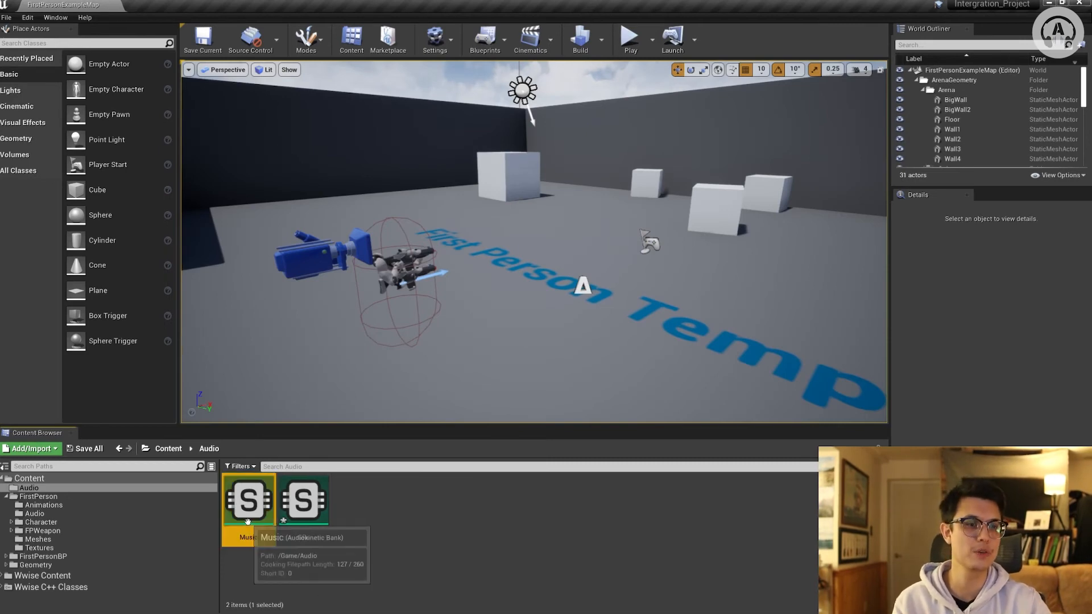
# - Create a subfolder named SFX inside the project's Audio folder
pyautogui.rightClick(489, 543)
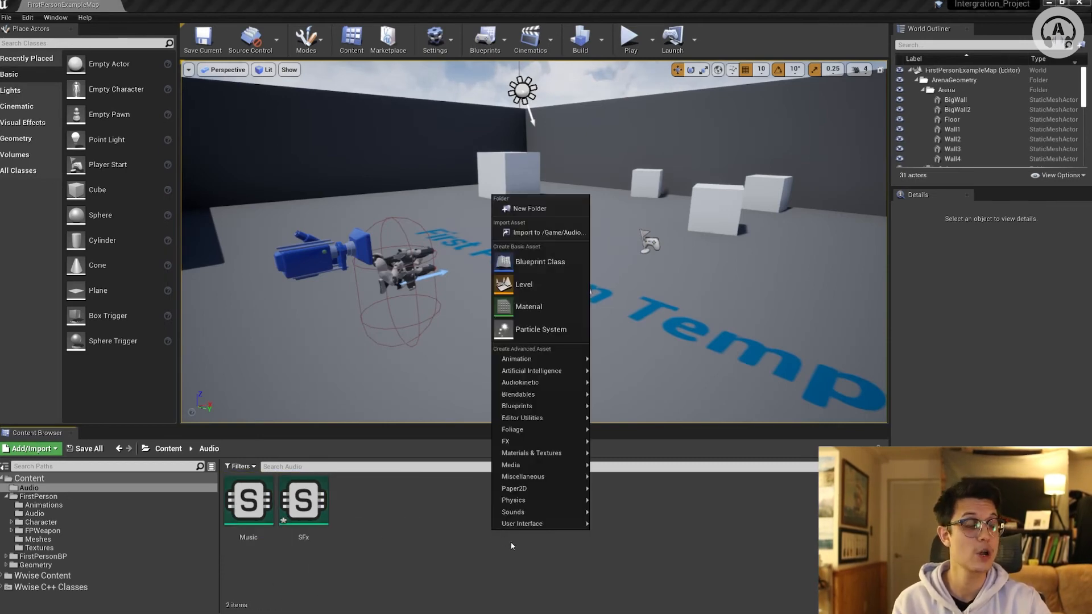
pyautogui.click(550, 217)
pyautogui.write('SFX')
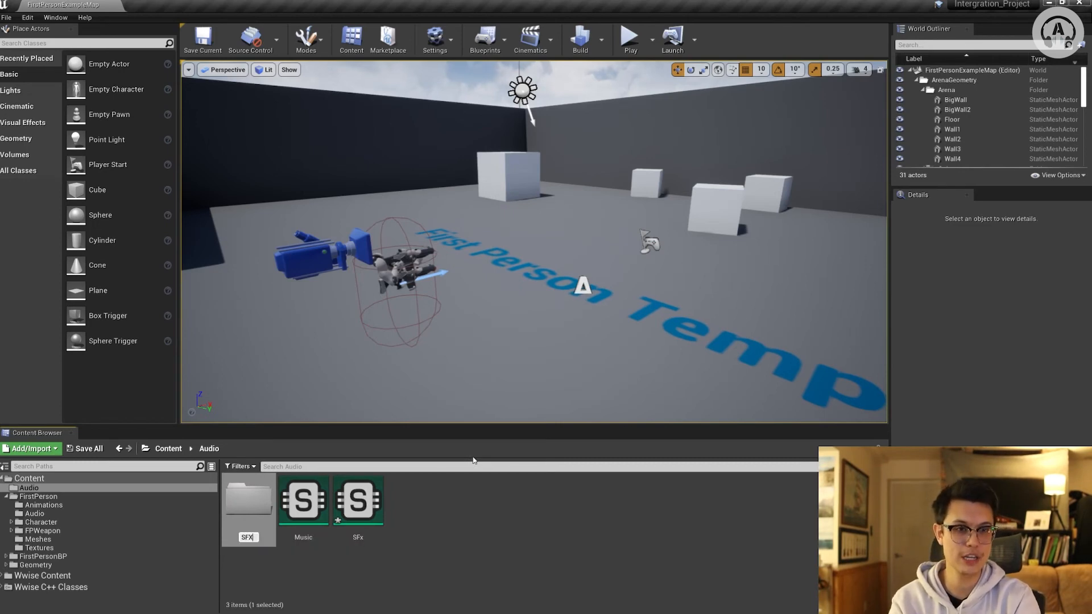
pyautogui.press('Return')
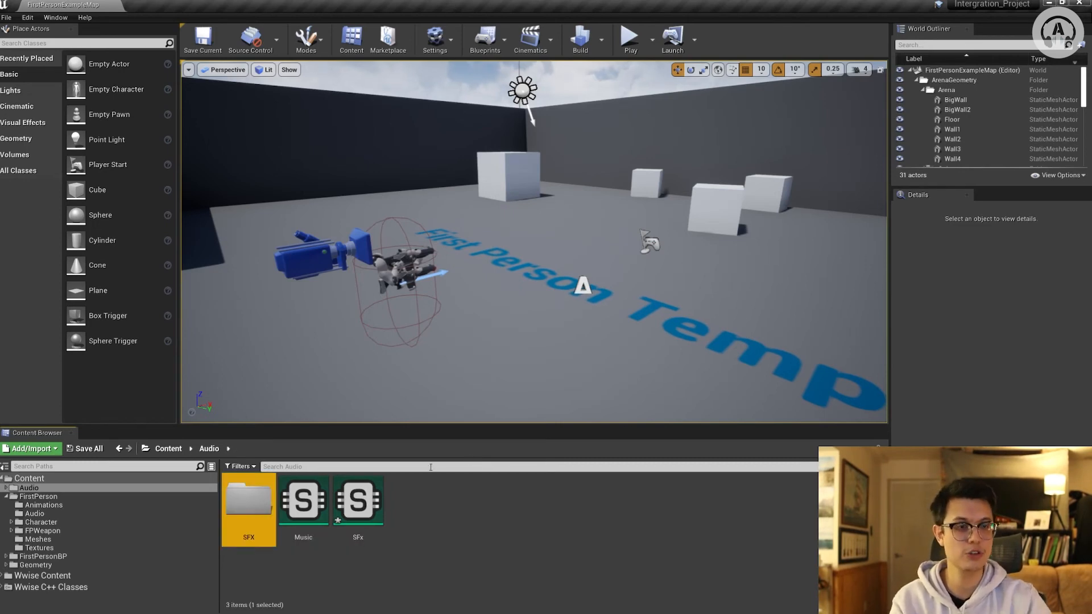
# - Create a subfolder named Music in the Audio folder and open it
pyautogui.rightClick(477, 523)
pyautogui.click(525, 200)
pyautogui.write('Music')
pyautogui.press('Return')
pyautogui.press('Return')
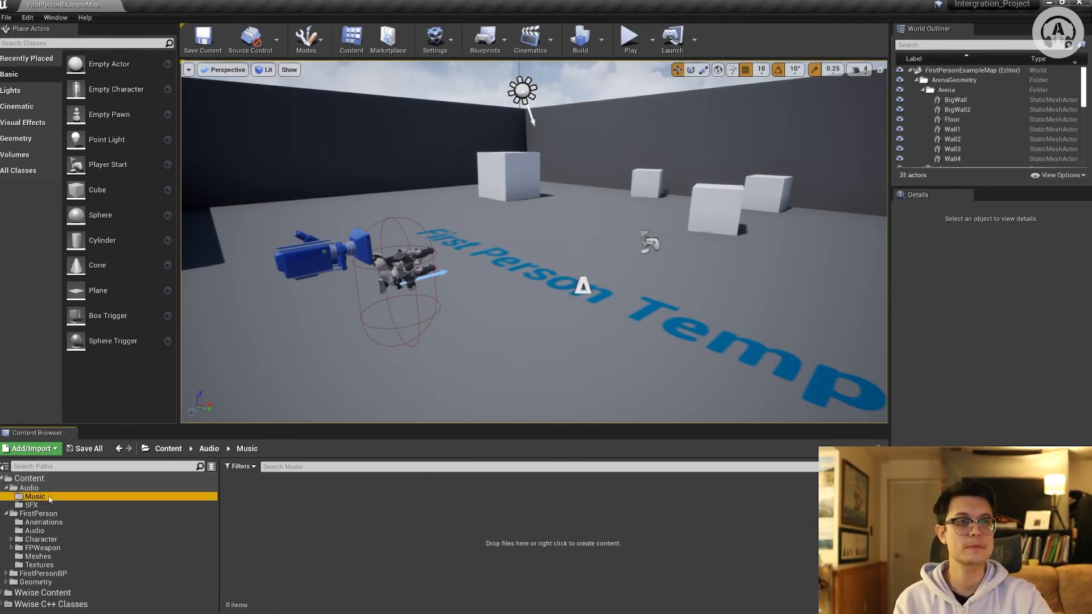
# - Import the Play_Music event from the Wwise Picker into the Audio/Music folder
pyautogui.click(57, 22)
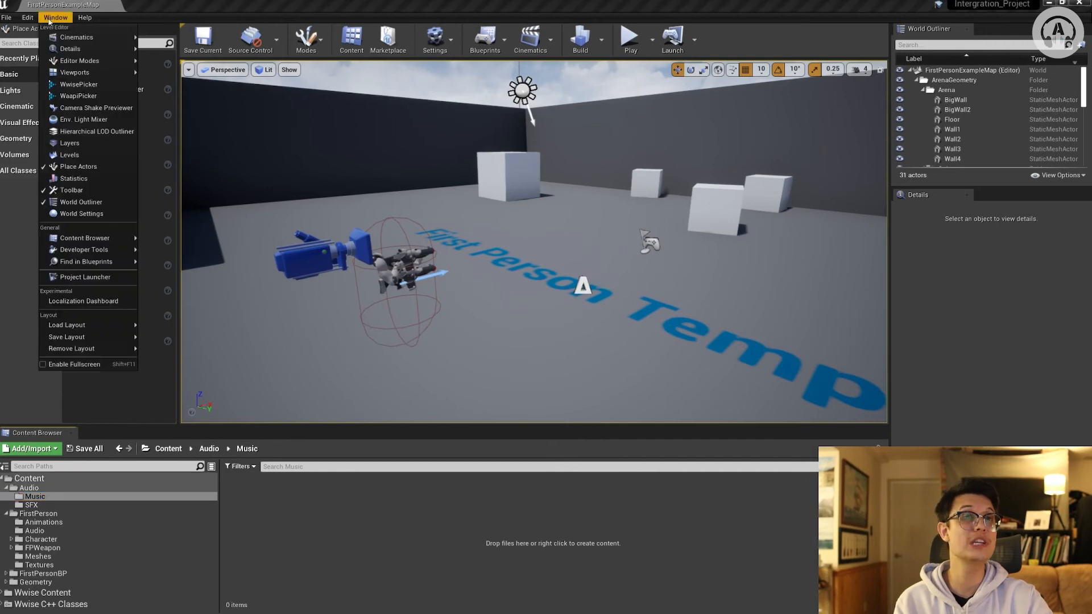
pyautogui.click(81, 93)
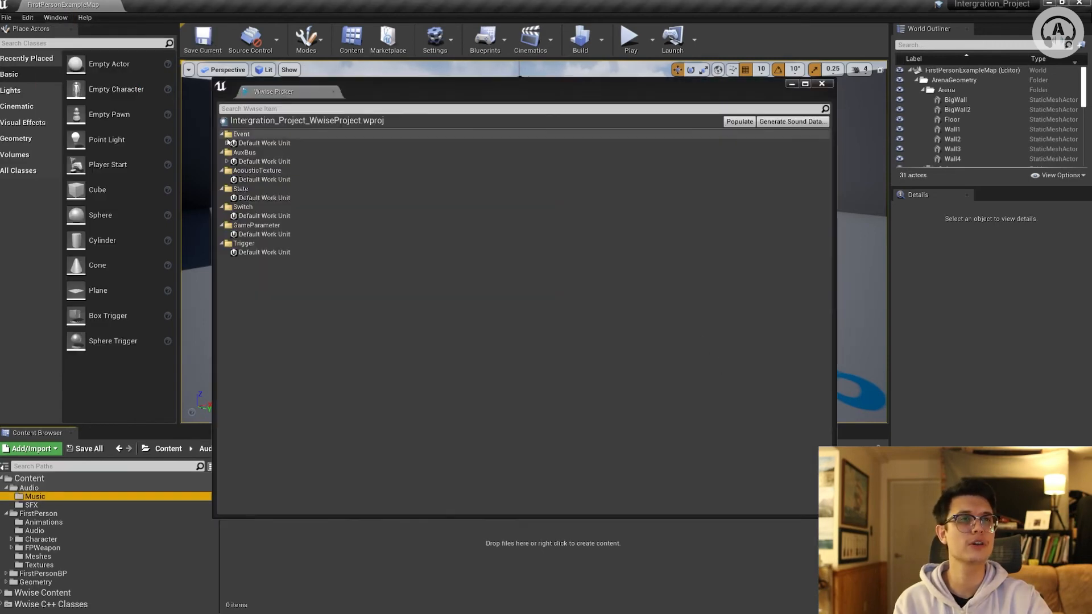
pyautogui.click(227, 143)
pyautogui.moveTo(257, 161); pyautogui.dragTo(386, 554)
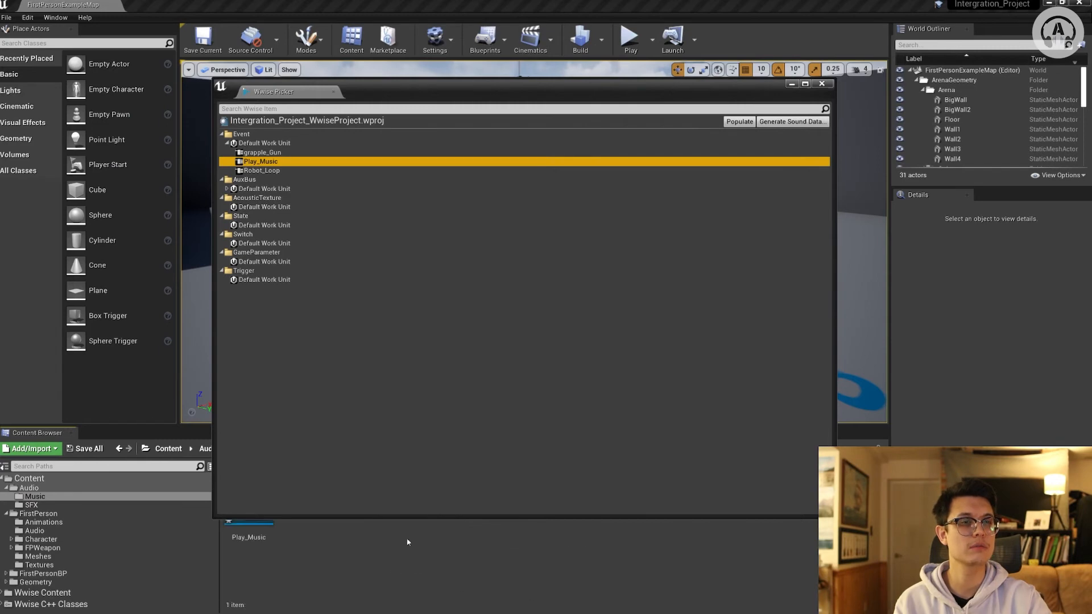
pyautogui.click(821, 83)
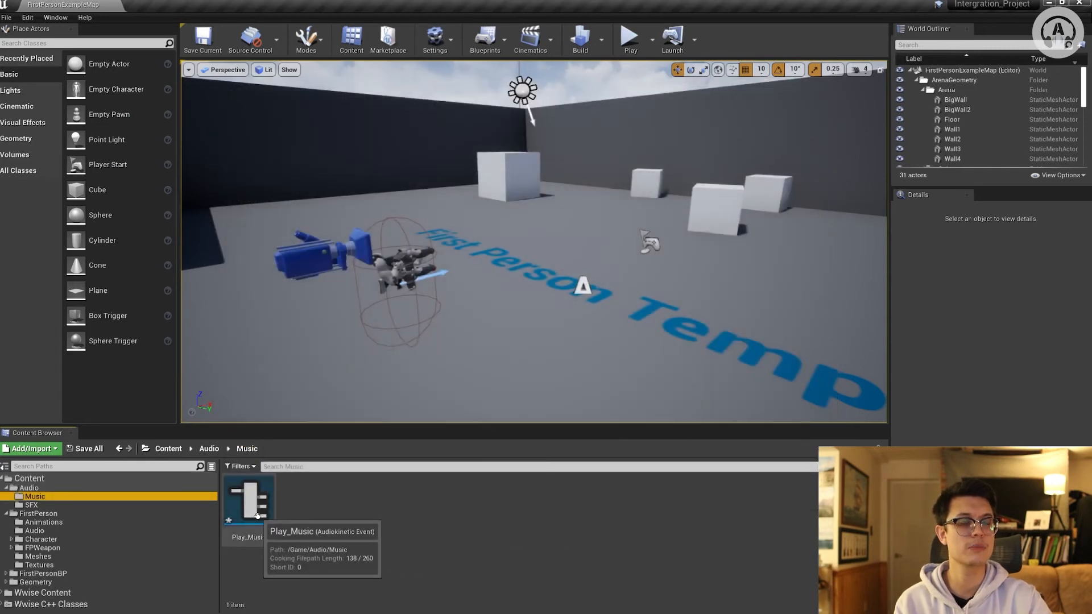
# - Set the Play_Music event's Required Bank to Music, then save and close the asset
pyautogui.rightClick(256, 516)
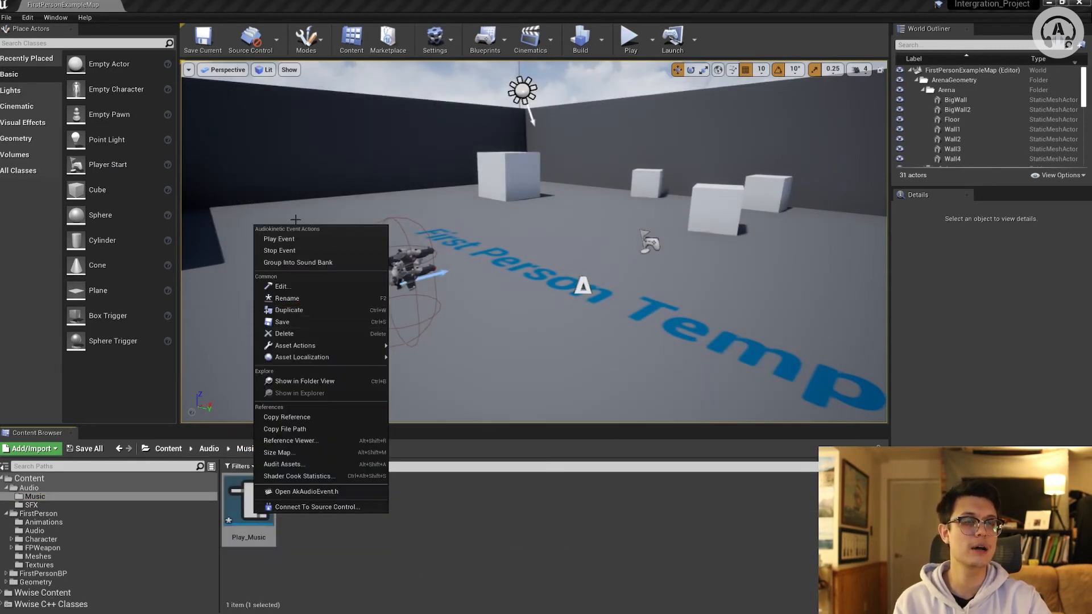
pyautogui.click(286, 292)
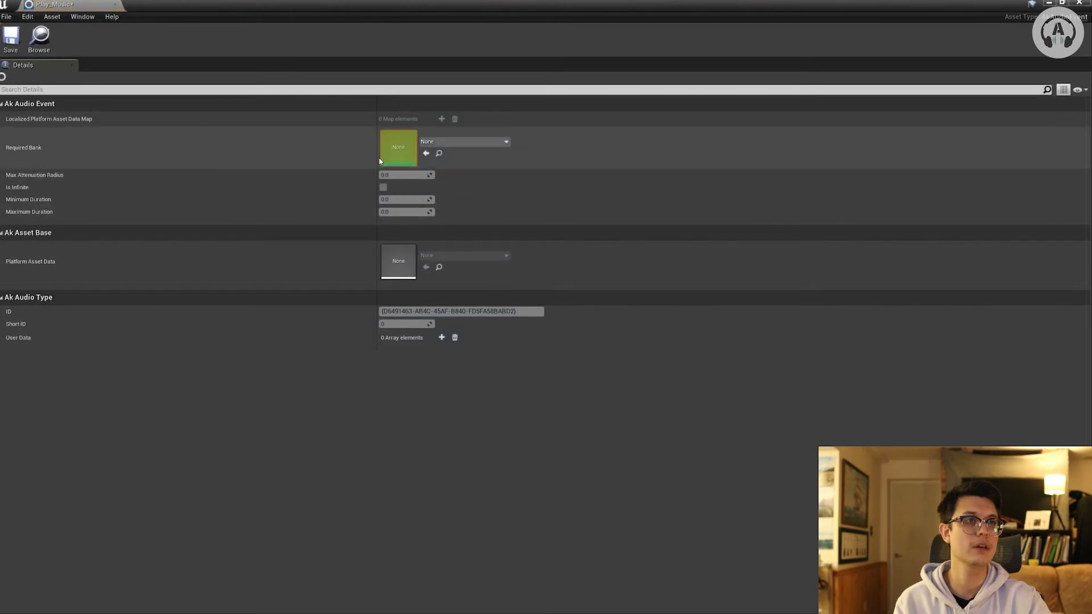
pyautogui.click(455, 143)
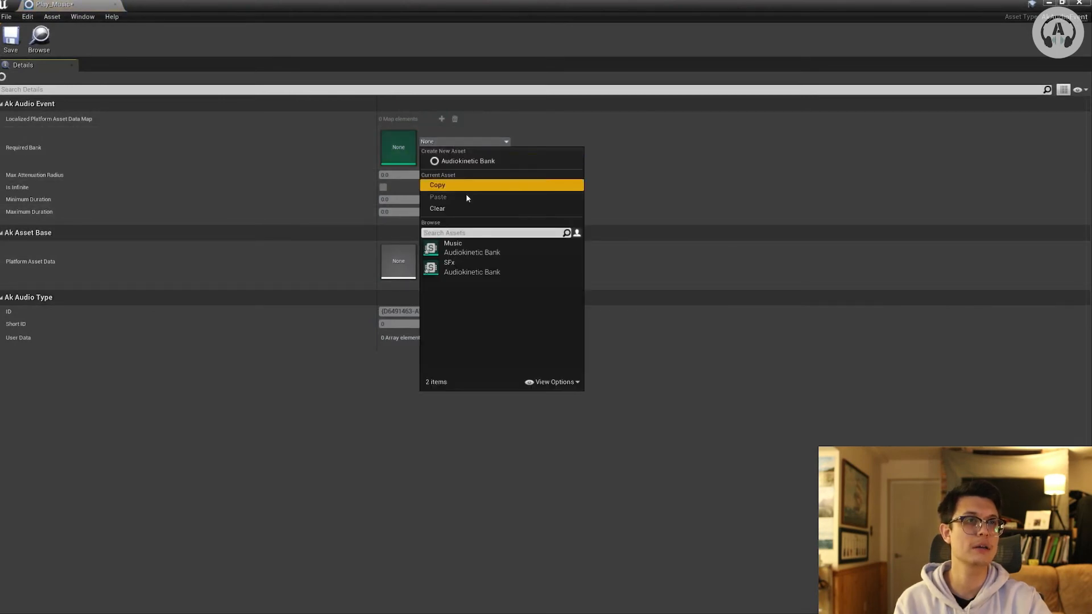
pyautogui.click(463, 253)
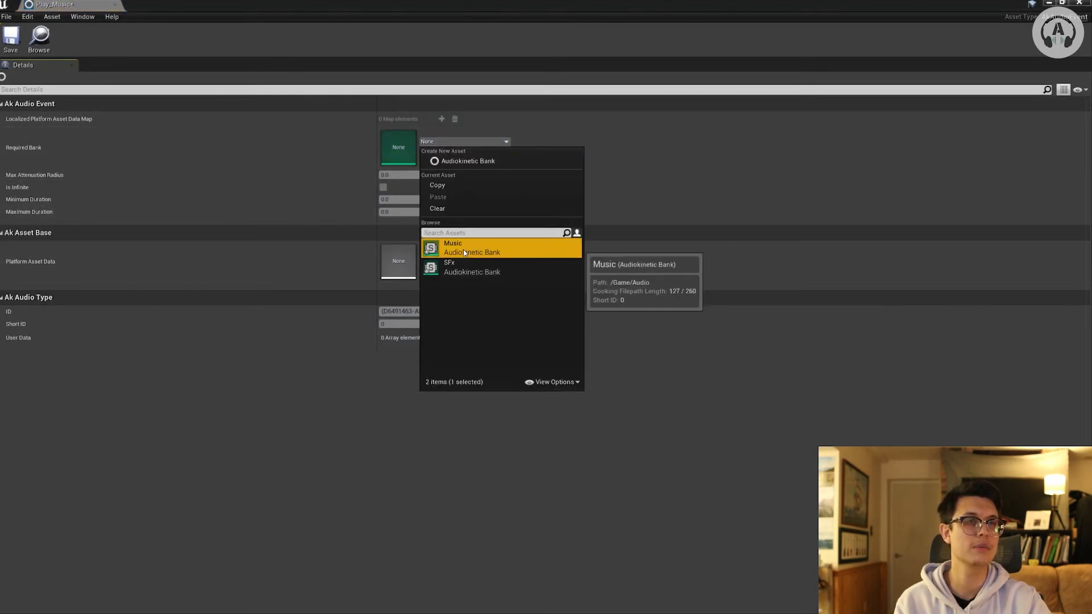
pyautogui.click(11, 40)
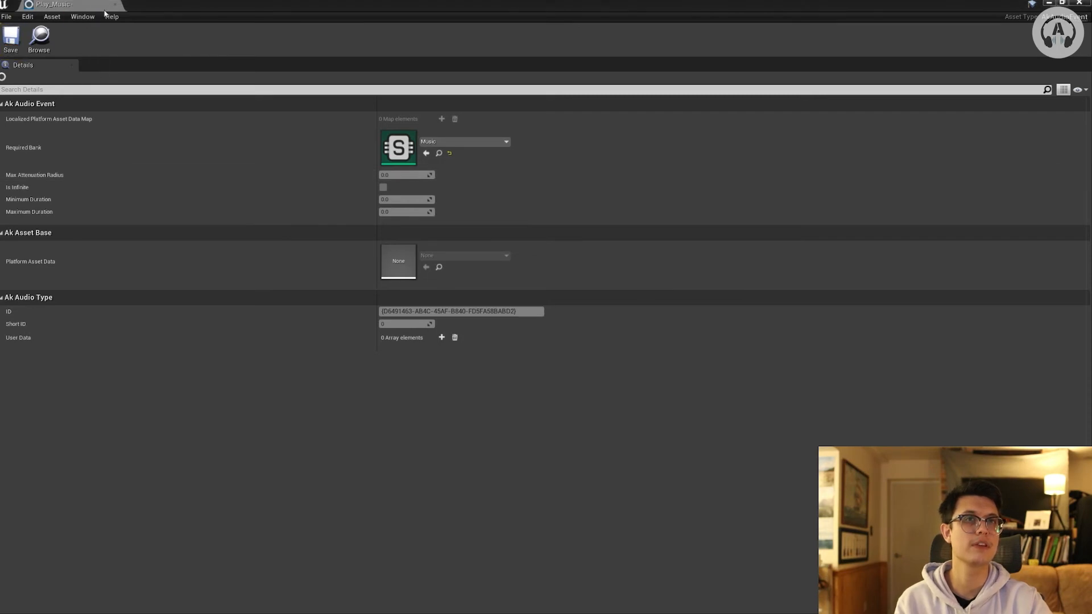
pyautogui.click(115, 5)
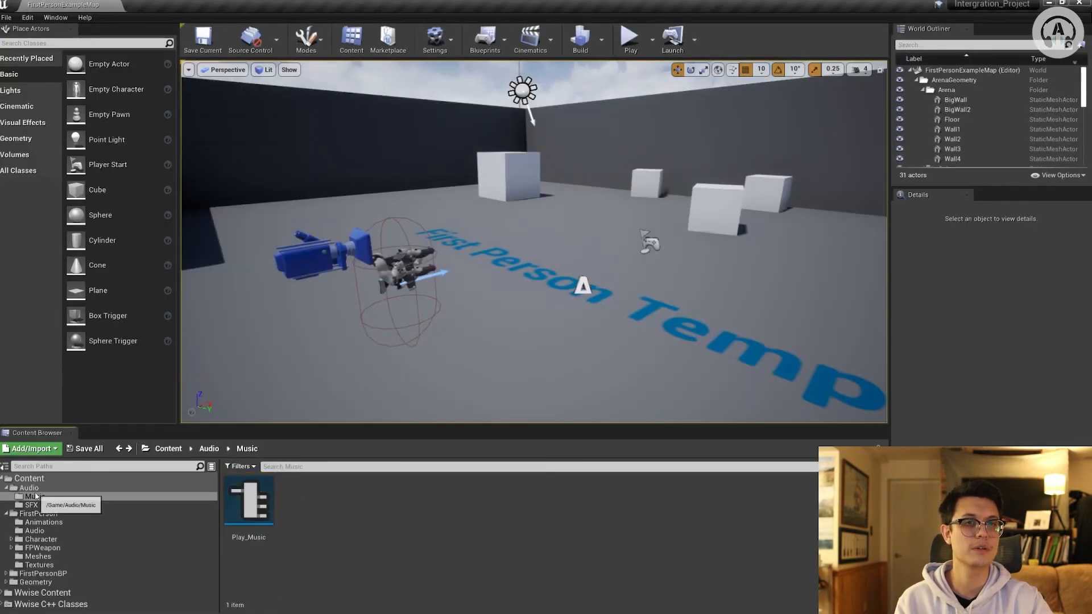
# - Import the grapple_Gun and Robot_Loop events from the Wwise Picker into the Audio/SFX folder
pyautogui.click(29, 488)
pyautogui.doubleClick(294, 506)
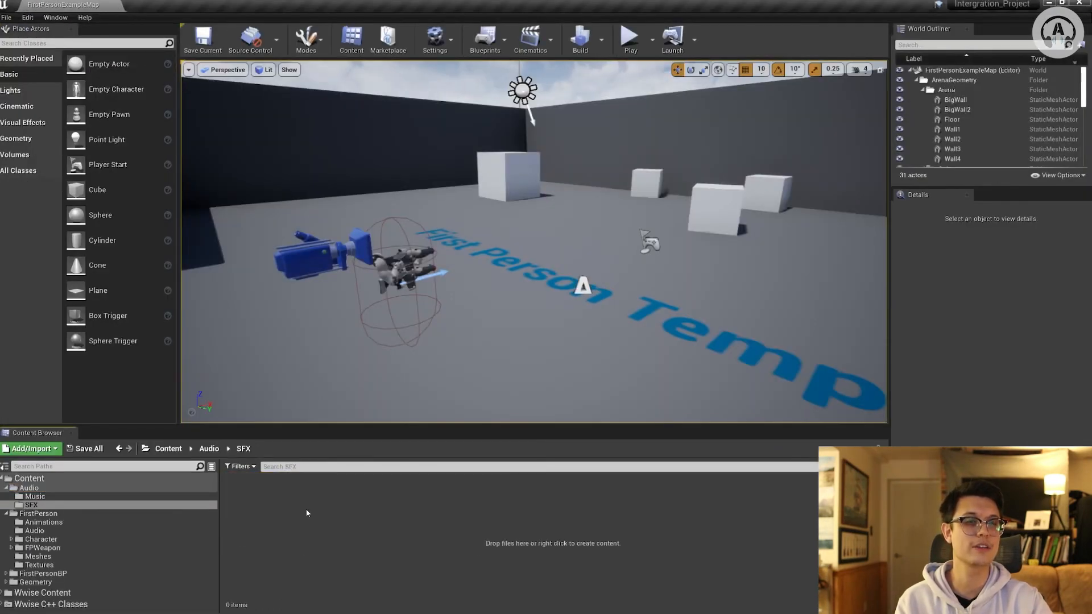
pyautogui.click(55, 17)
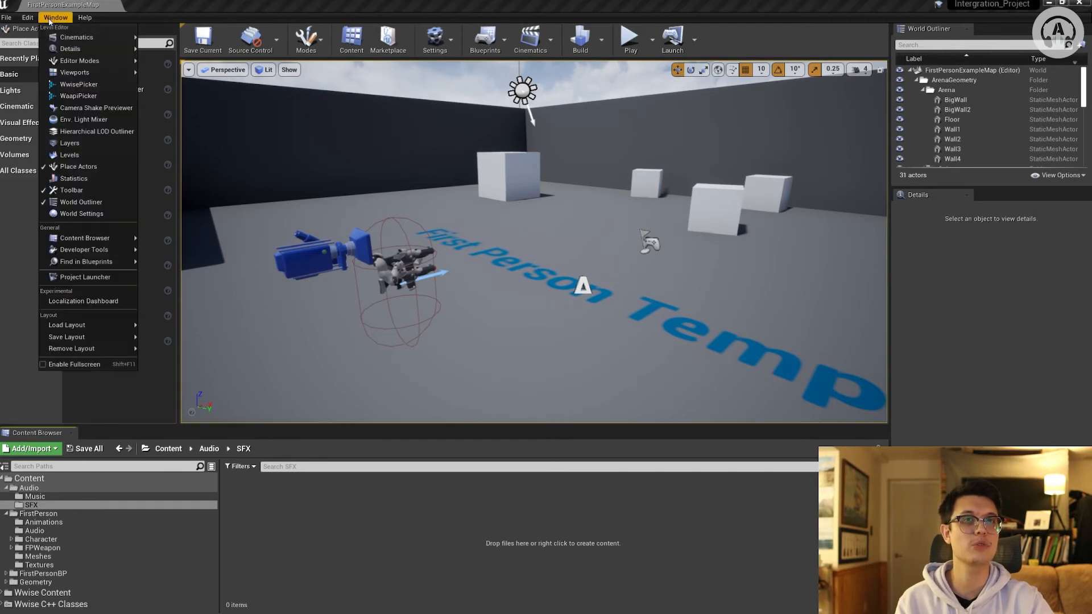
pyautogui.click(79, 85)
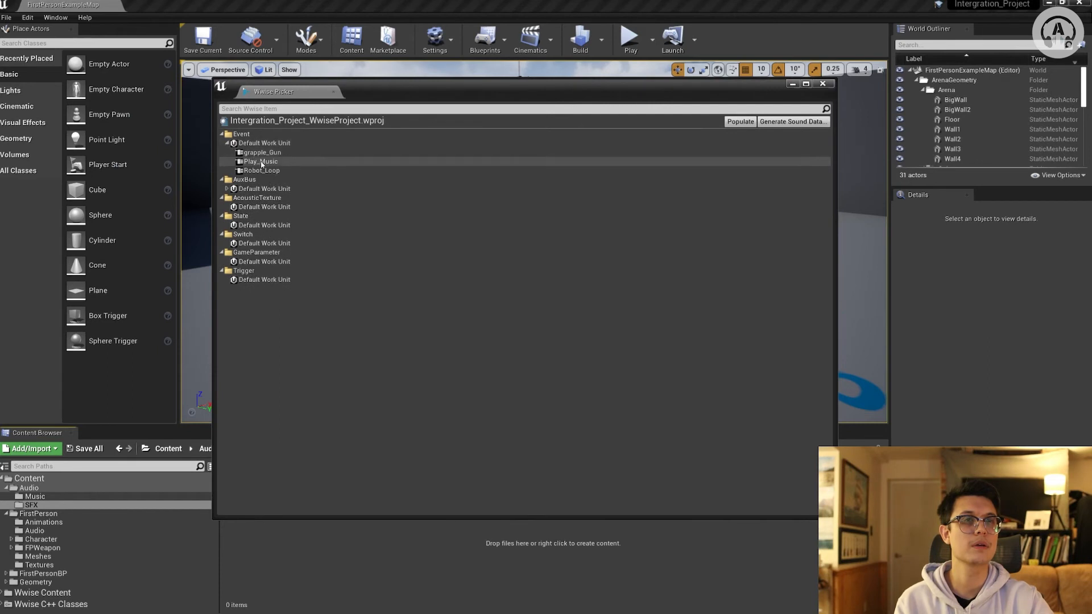
pyautogui.click(262, 152)
pyautogui.keyDown('ctrl'); pyautogui.click(263, 170); pyautogui.keyUp('ctrl')
pyautogui.moveTo(268, 170); pyautogui.dragTo(485, 574)
pyautogui.click(822, 83)
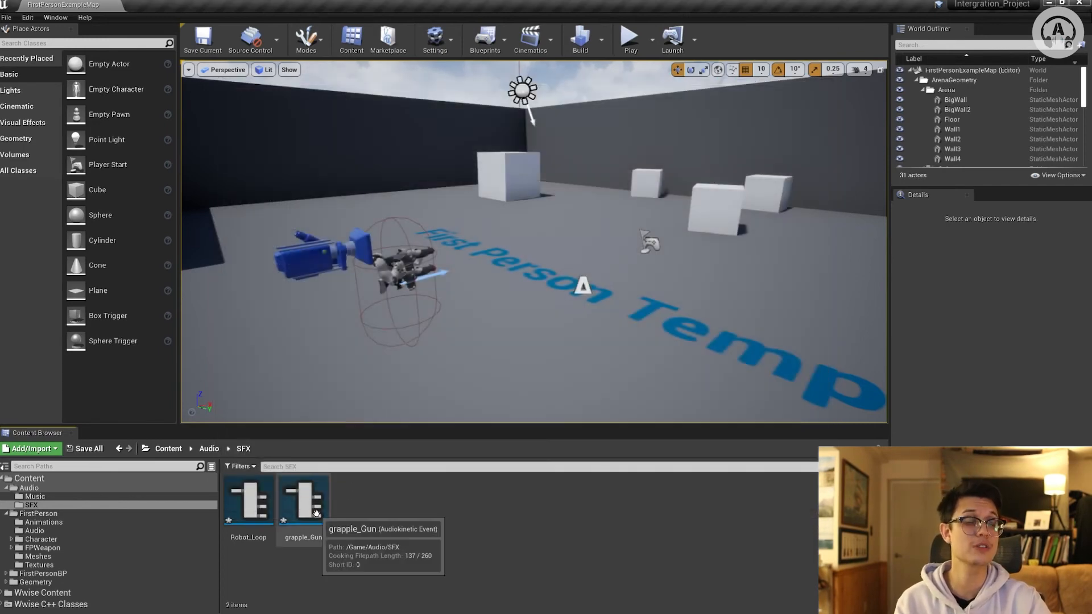
# - Set the Required Bank of both Robot_Loop and grapple_Gun to SFx and check the assignment on grapple_Gun
pyautogui.click(250, 500)
pyautogui.keyDown('ctrl'); pyautogui.click(294, 508); pyautogui.keyUp('ctrl')
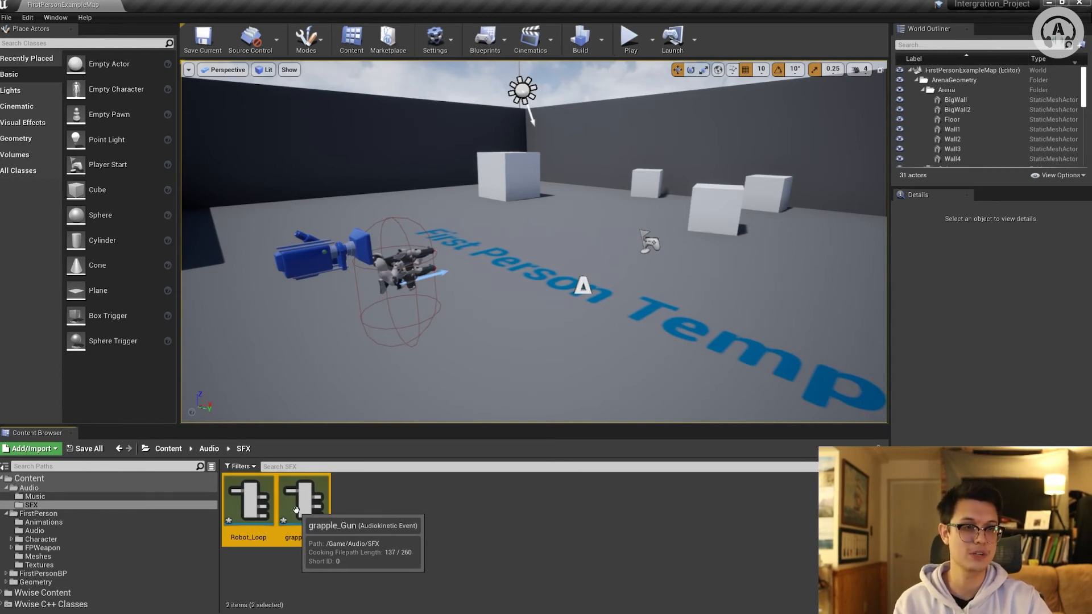
pyautogui.rightClick(295, 509)
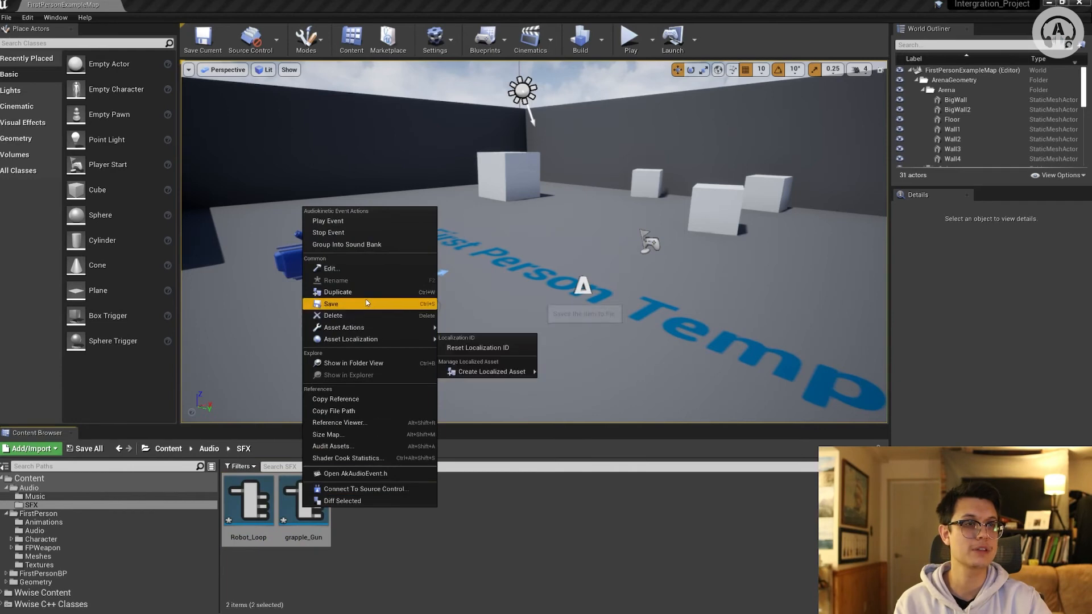
pyautogui.click(349, 272)
pyautogui.click(463, 143)
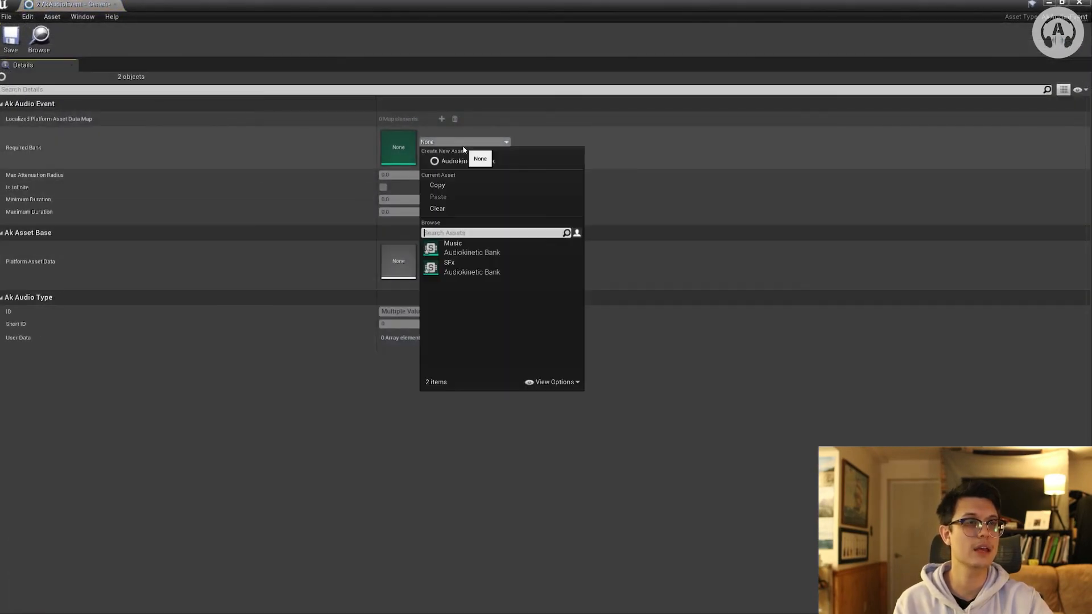
pyautogui.click(464, 272)
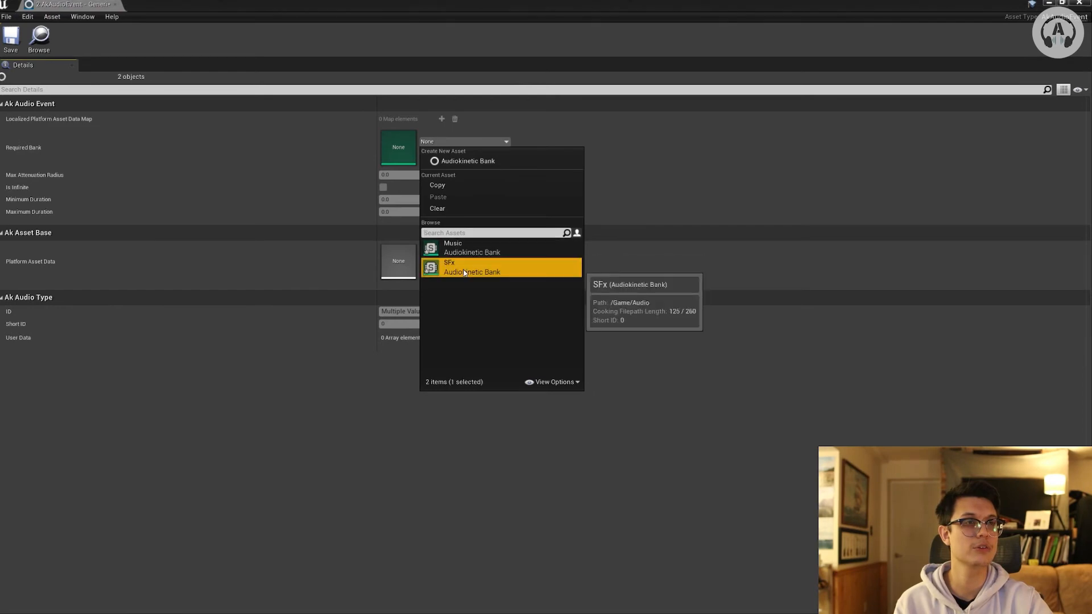
pyautogui.click(114, 5)
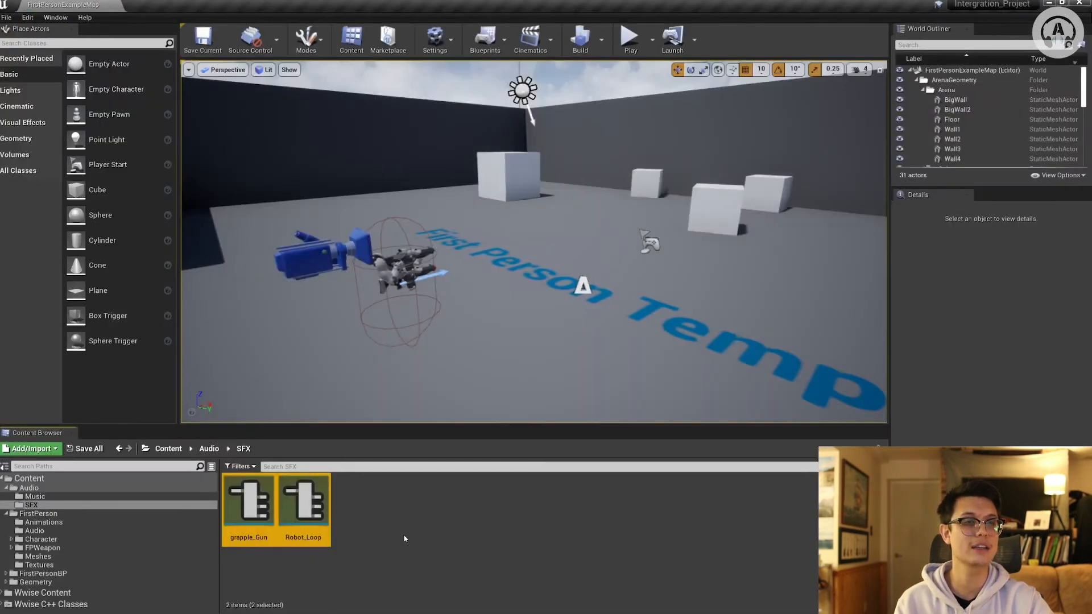
pyautogui.click(400, 538)
pyautogui.doubleClick(248, 504)
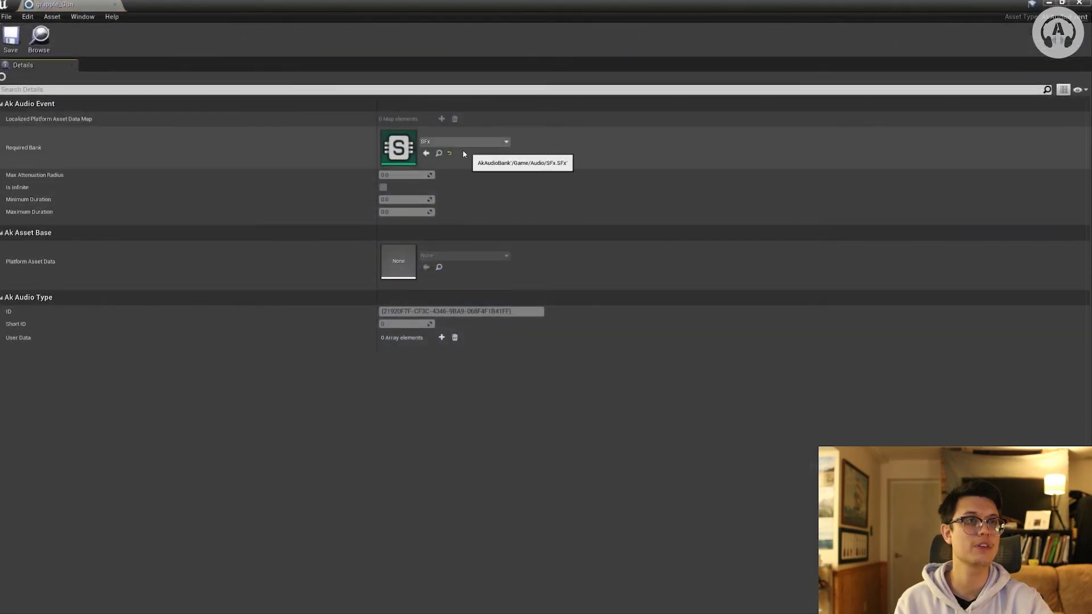
pyautogui.click(115, 4)
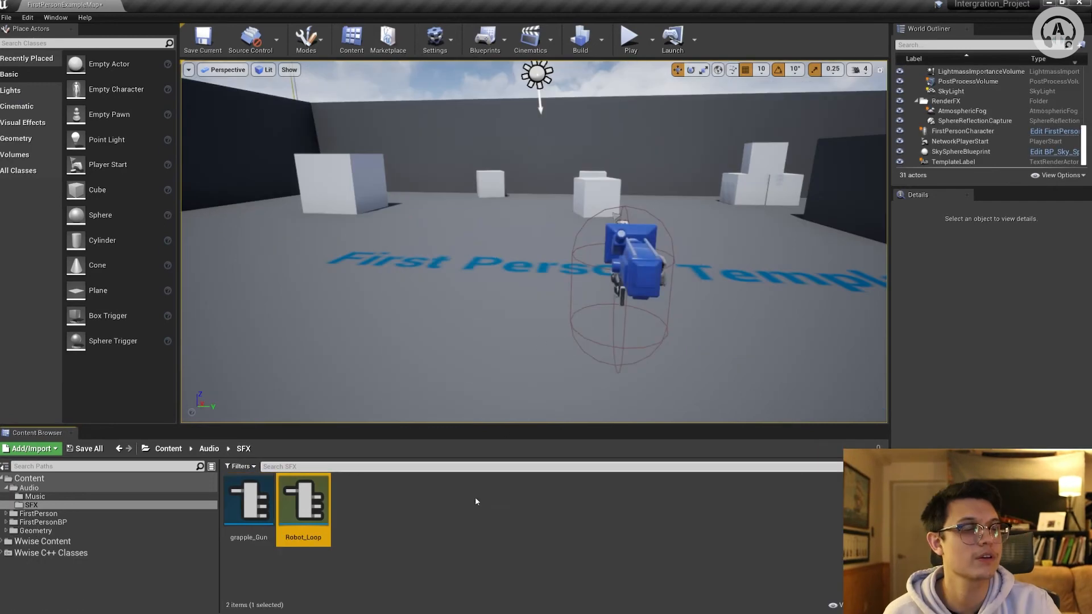
# - Generate sound data for the Music and SFx banks on the Windows platform and play the Robot_Loop event to test it
pyautogui.click(601, 39)
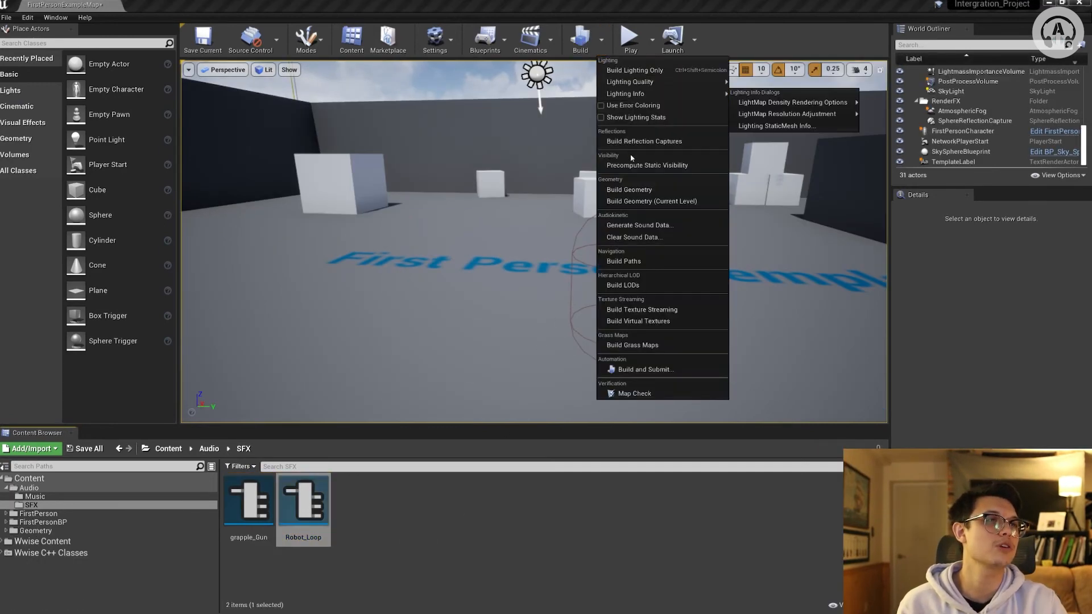
pyautogui.click(649, 227)
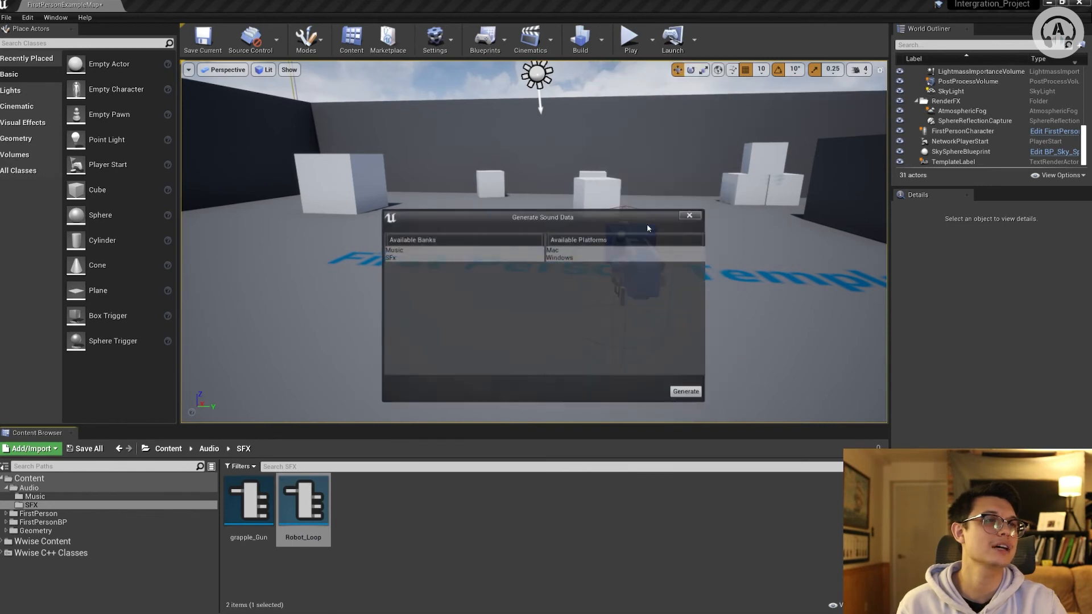
pyautogui.click(557, 258)
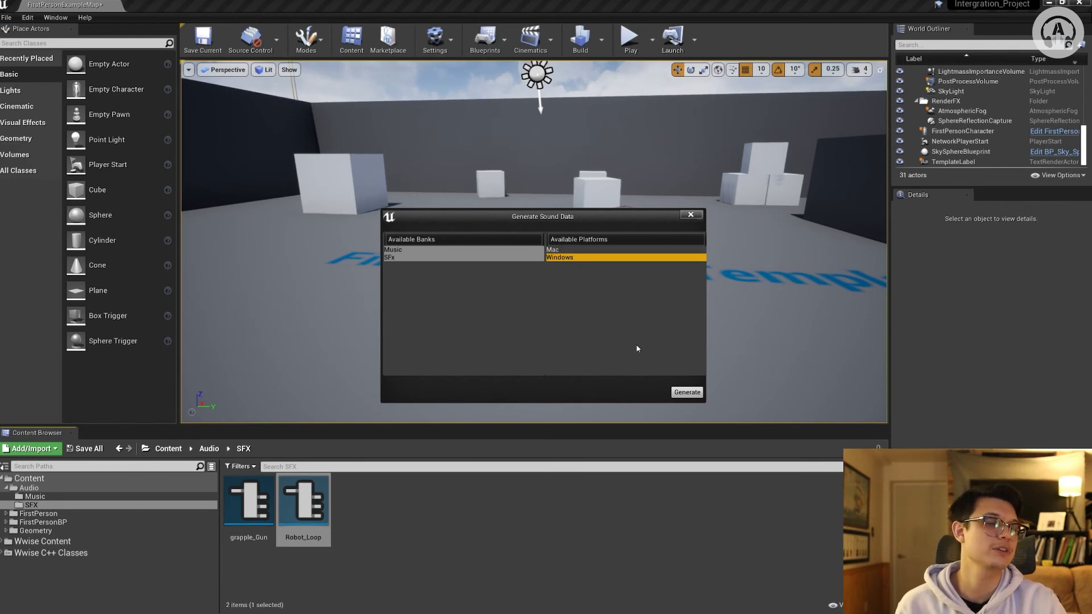
pyautogui.click(680, 394)
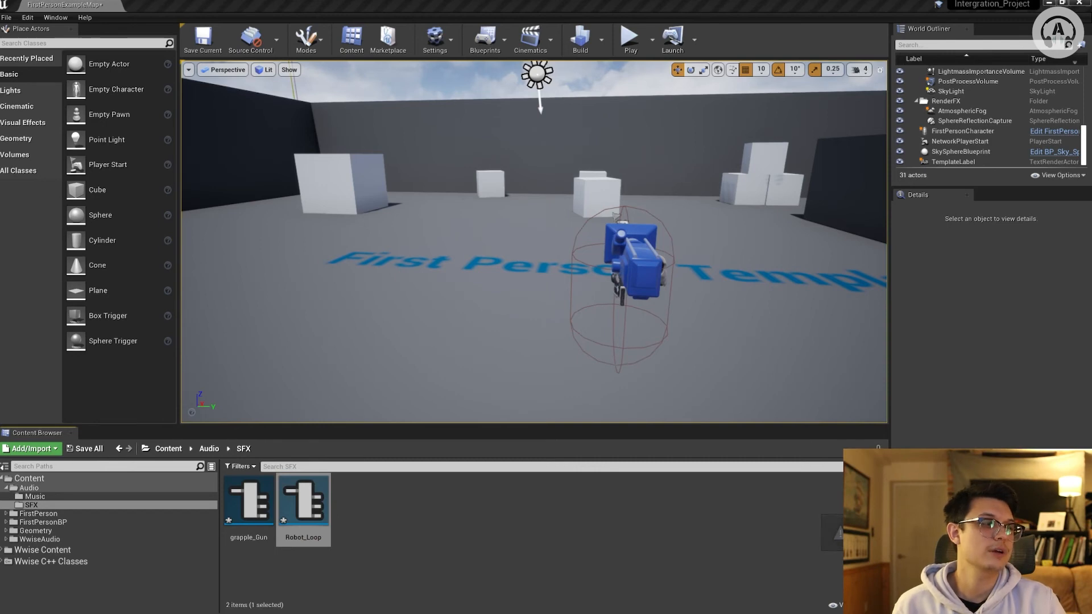
pyautogui.rightClick(305, 500)
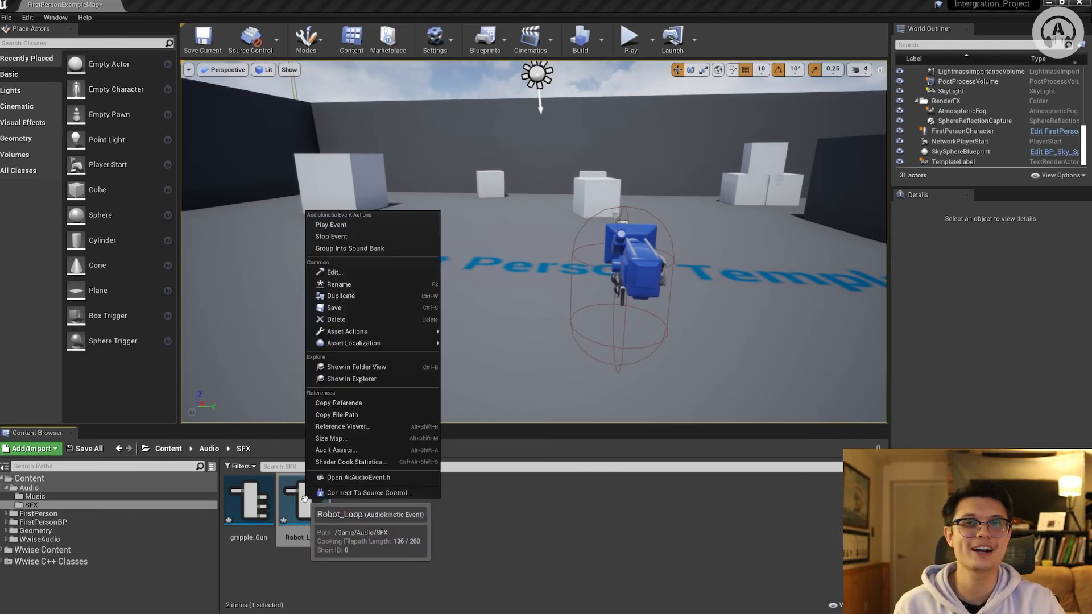
pyautogui.click(328, 226)
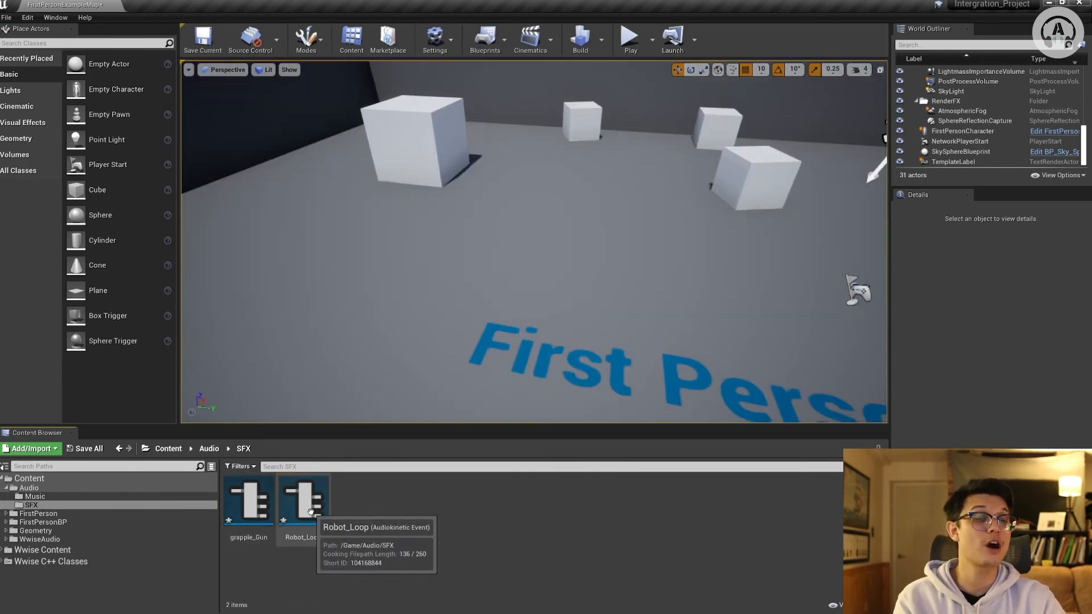
# - Place the Robot_Loop event in the level in front of the large cube, moving it to X 320 and Z 250
pyautogui.moveTo(317, 510); pyautogui.dragTo(437, 261)
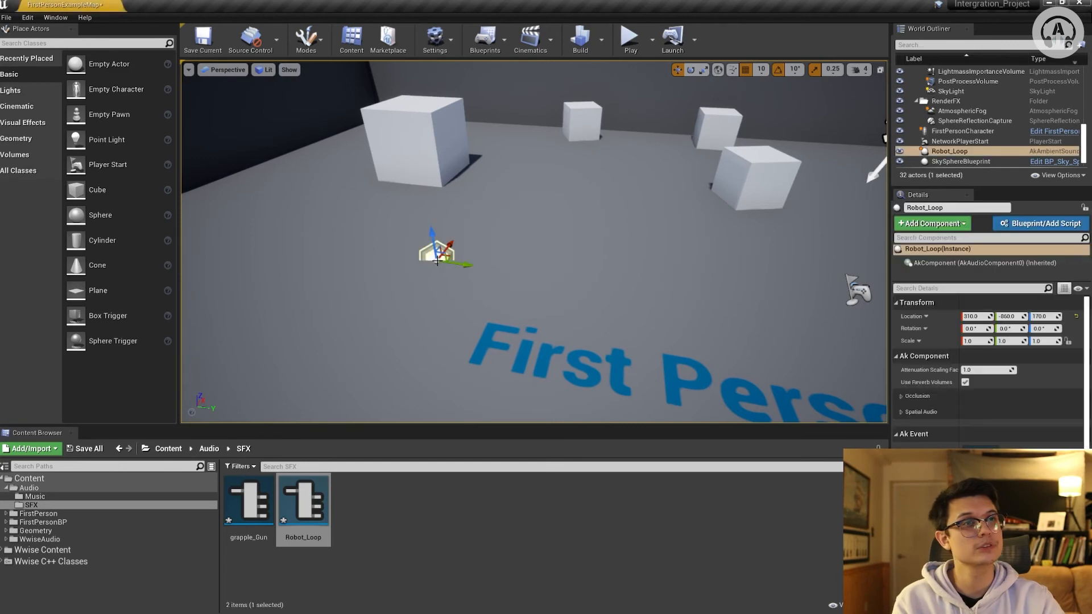
pyautogui.moveTo(432, 230)
pyautogui.mouseDown()
pyautogui.moveTo(430, 199)
pyautogui.moveTo(429, 209)
pyautogui.mouseUp()
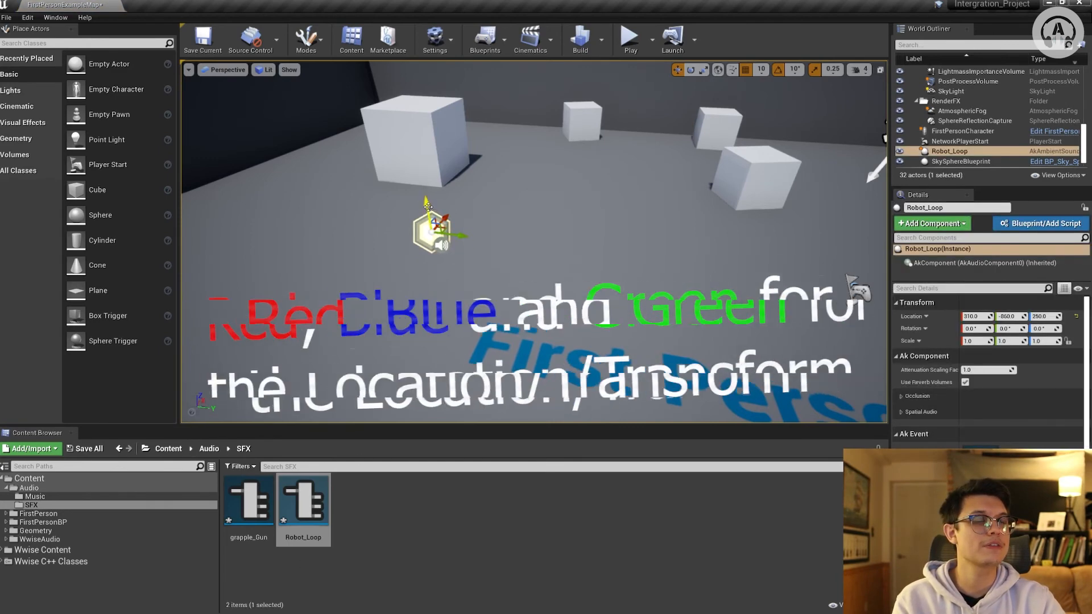
pyautogui.moveTo(443, 215); pyautogui.dragTo(479, 165)
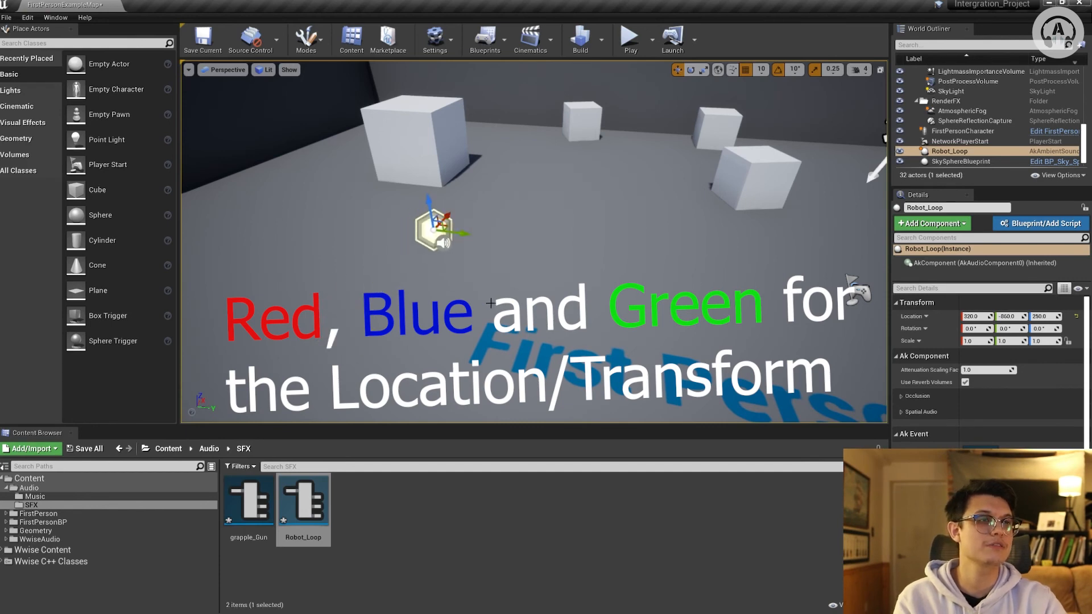
# - Convert the placed Robot_Loop actor into an AkAmbientSound subclass blueprint named Robot_Loop_Blueprint in /Game/Audio/SFX
pyautogui.moveTo(624, 269); pyautogui.dragTo(432, 246)
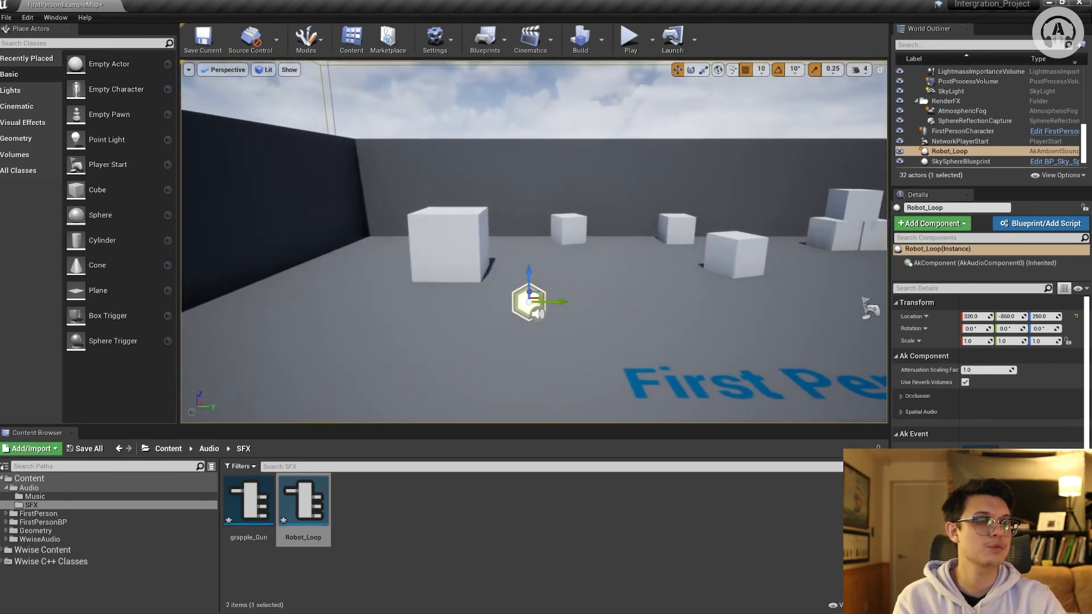
pyautogui.press('w')
pyautogui.moveTo(432, 246); pyautogui.dragTo(434, 304)
pyautogui.press('s')
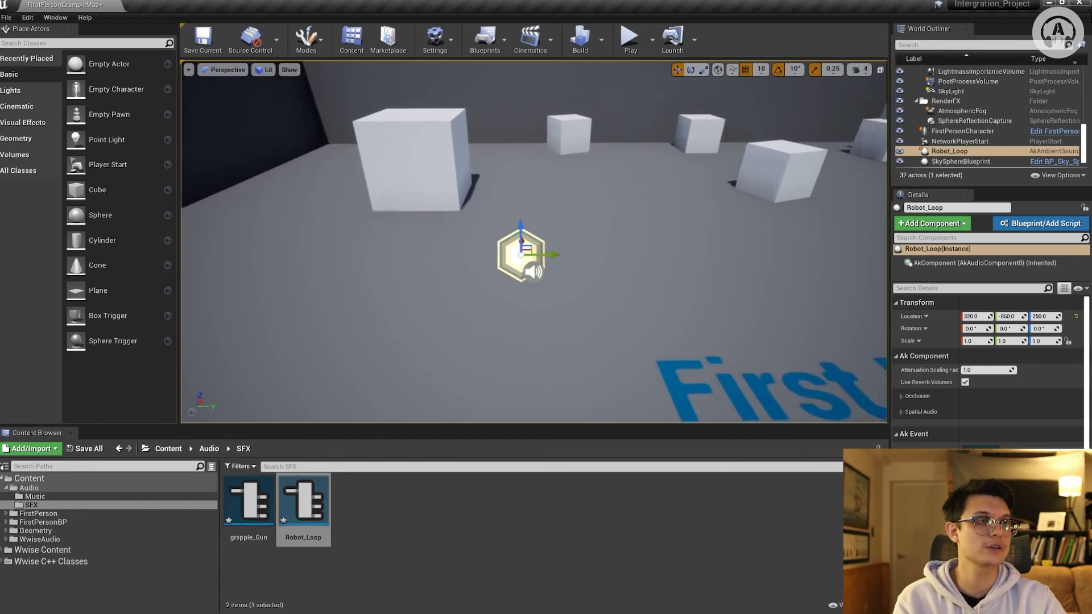
pyautogui.press('s')
pyautogui.press('w')
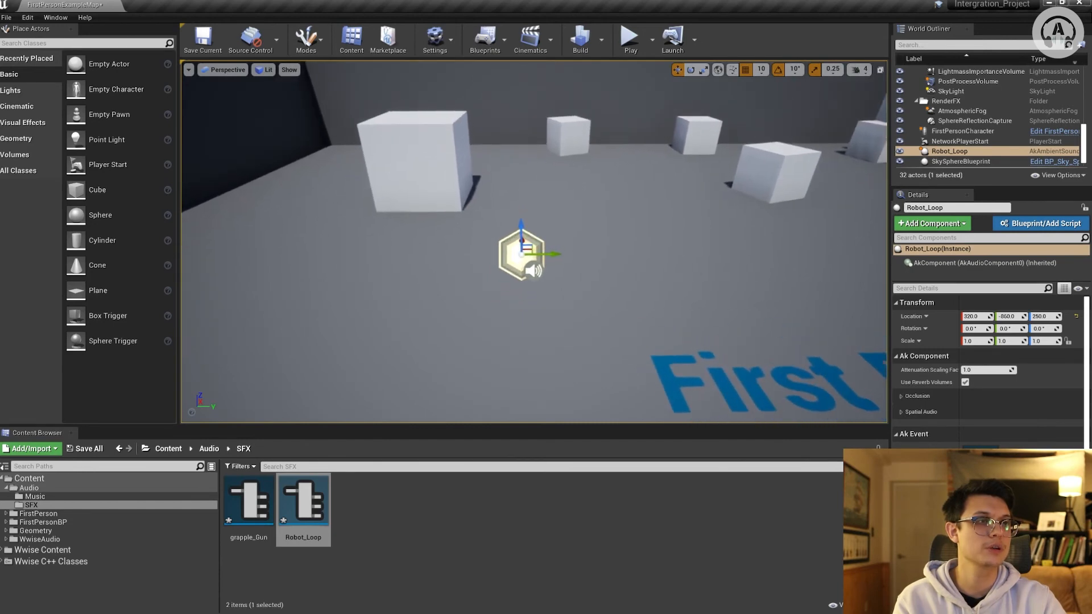
pyautogui.press('w')
pyautogui.click(515, 261)
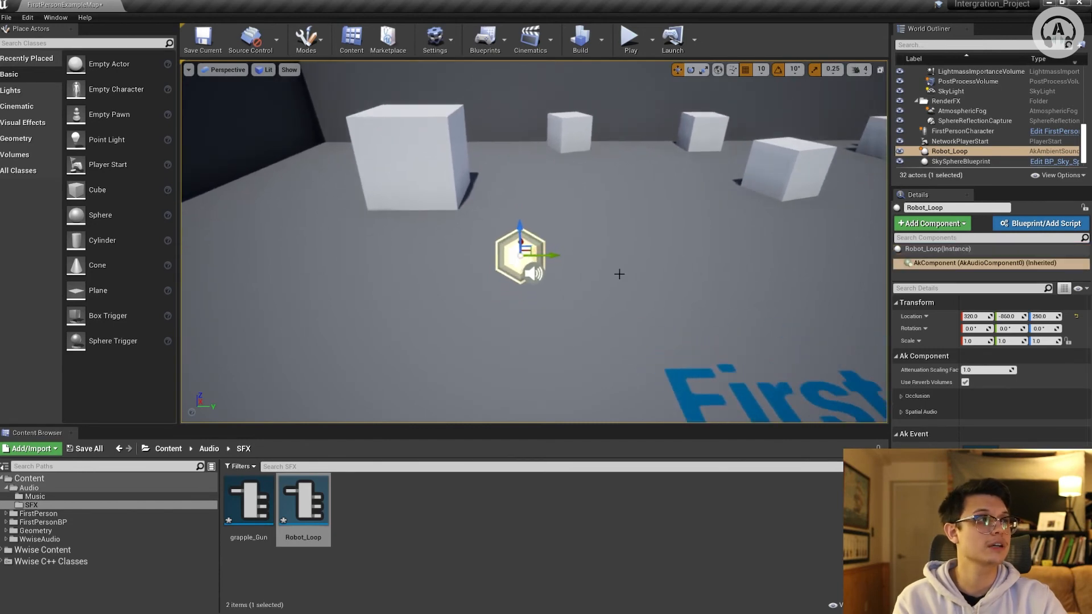
pyautogui.click(1062, 222)
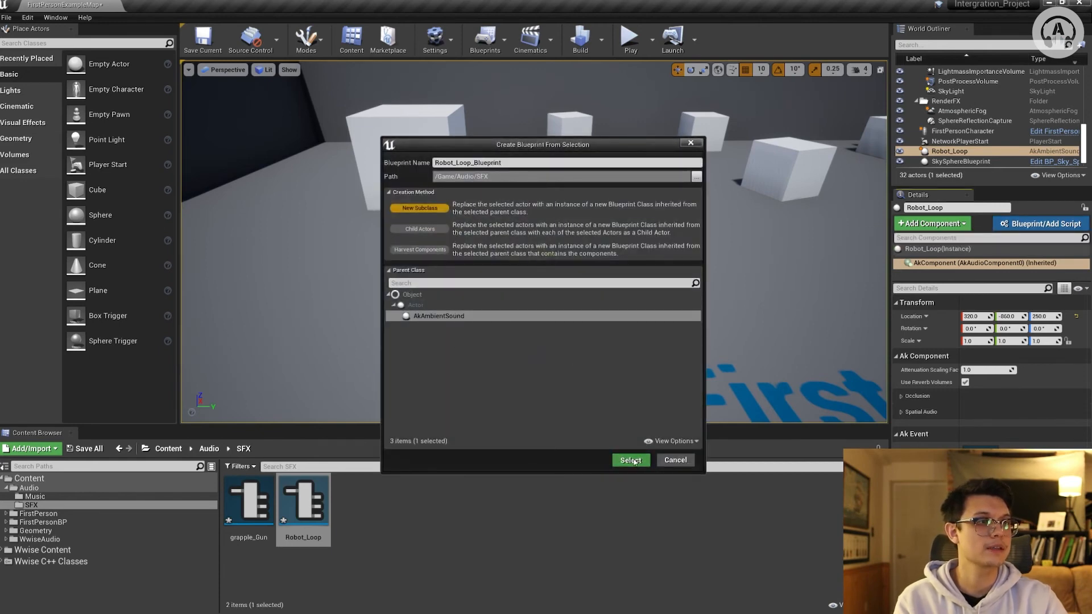
pyautogui.click(631, 460)
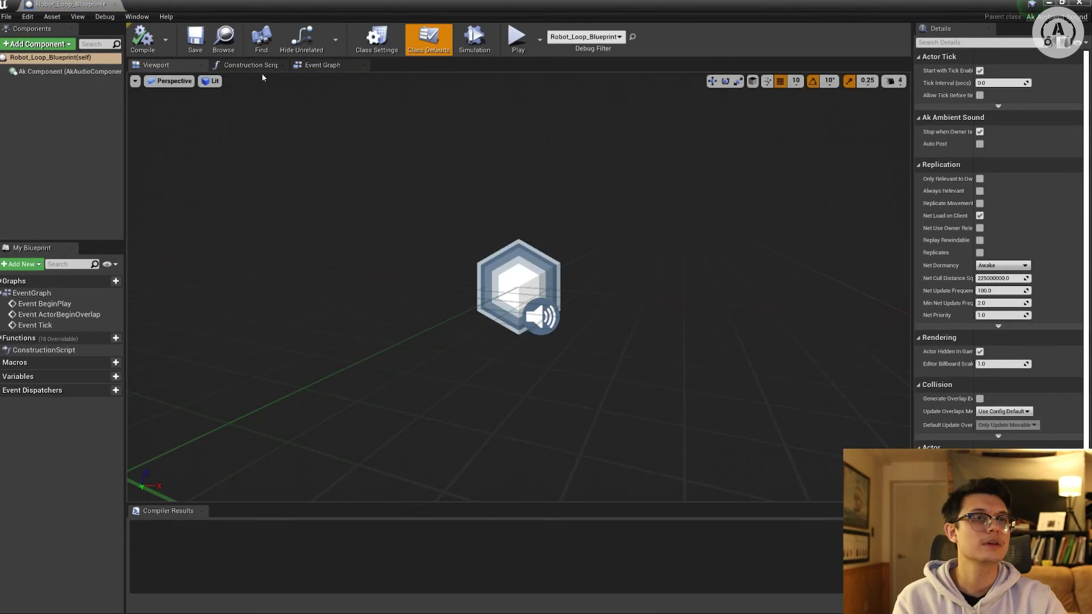
# - In the blueprint's Event Graph, add an Audiokinetic Post Event node driven by Event BeginPlay and place it above and beyond that event
pyautogui.click(320, 66)
pyautogui.moveTo(753, 182); pyautogui.dragTo(565, 305)
pyautogui.moveTo(541, 382); pyautogui.dragTo(492, 355)
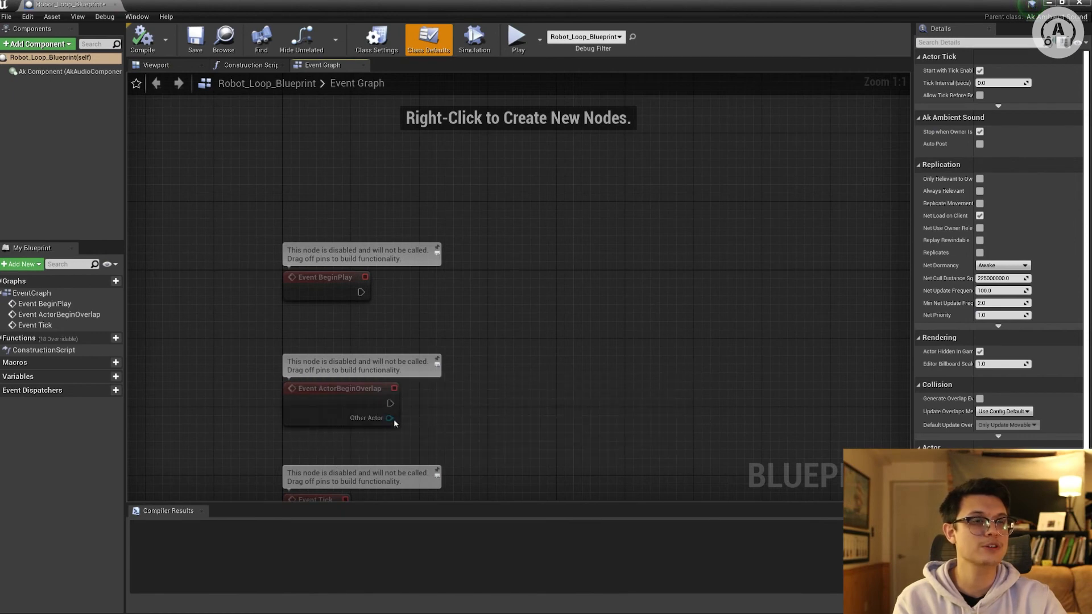
pyautogui.moveTo(544, 328); pyautogui.dragTo(530, 364)
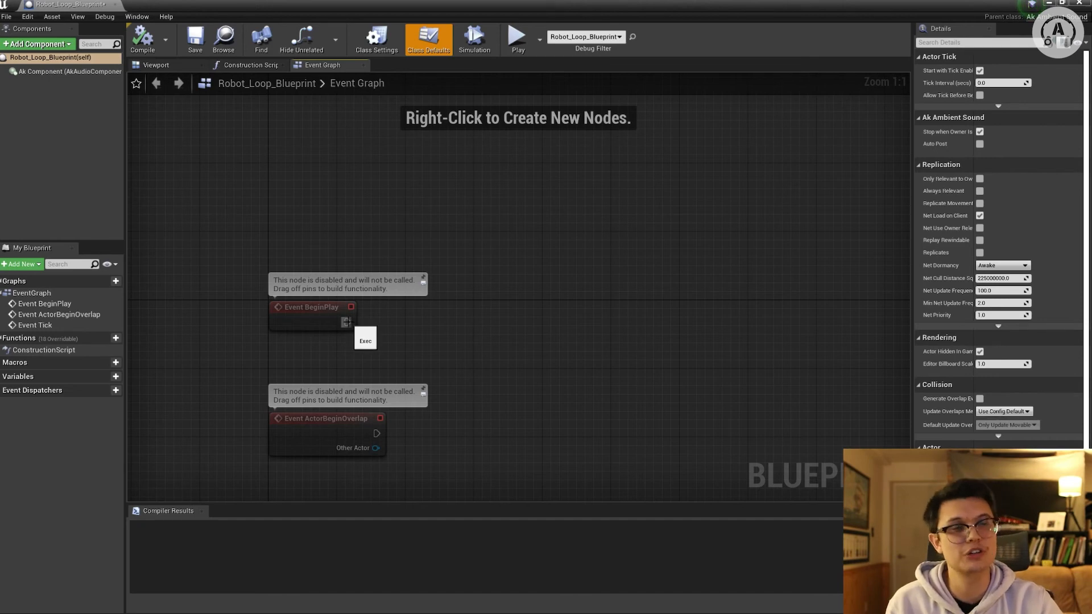
pyautogui.moveTo(347, 322); pyautogui.dragTo(523, 293)
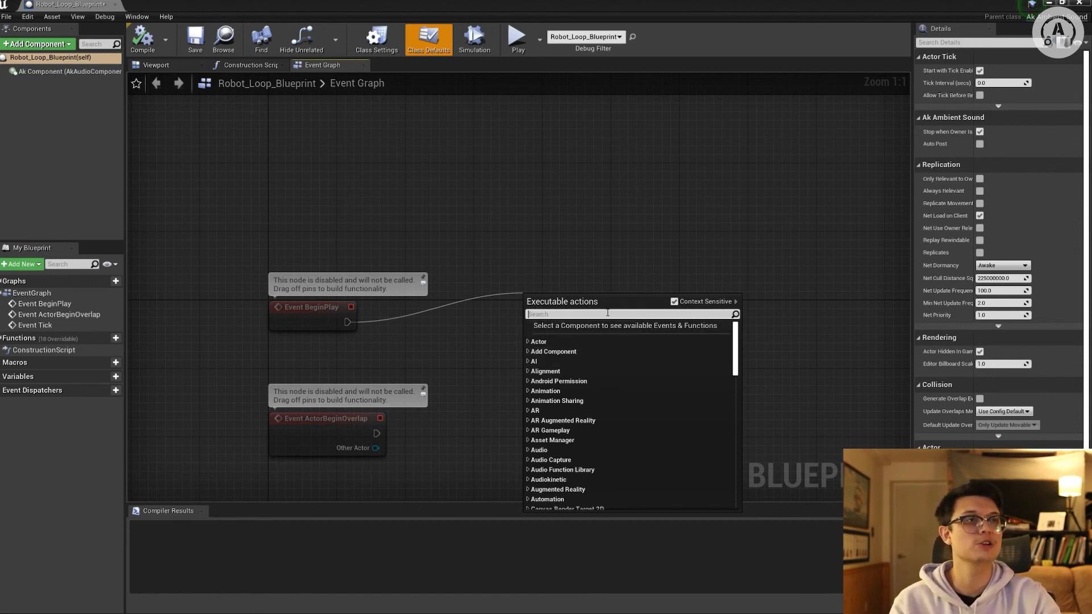
pyautogui.write('Po')
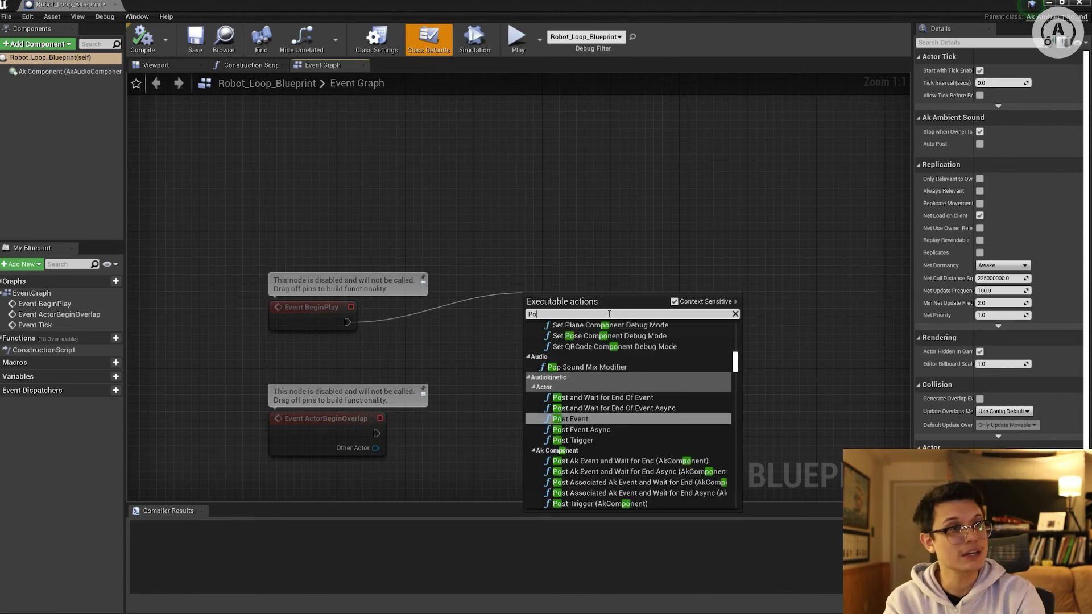
pyautogui.write('st E')
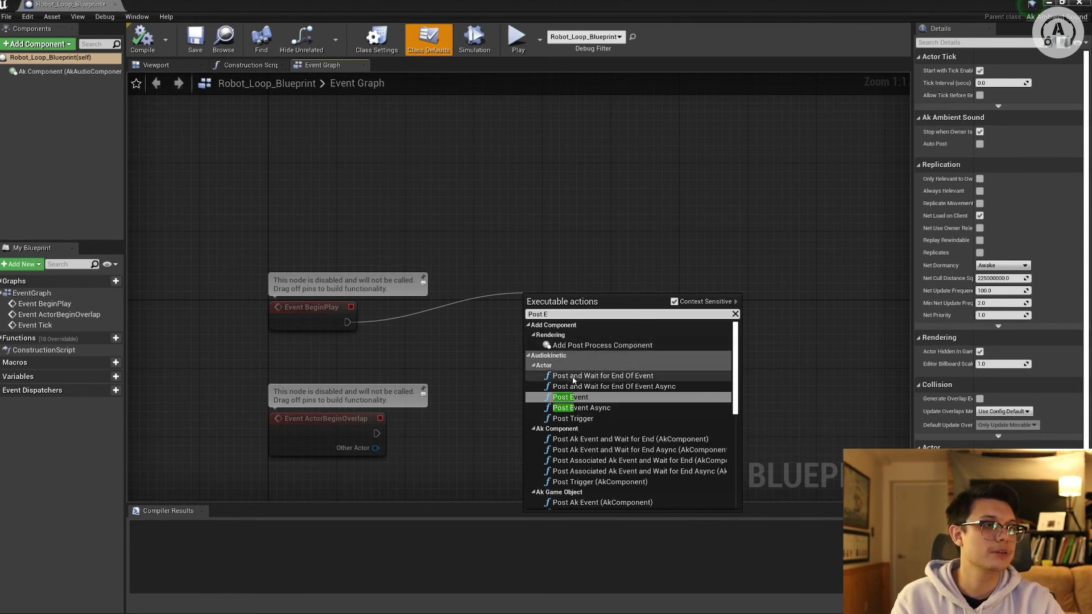
pyautogui.click(581, 396)
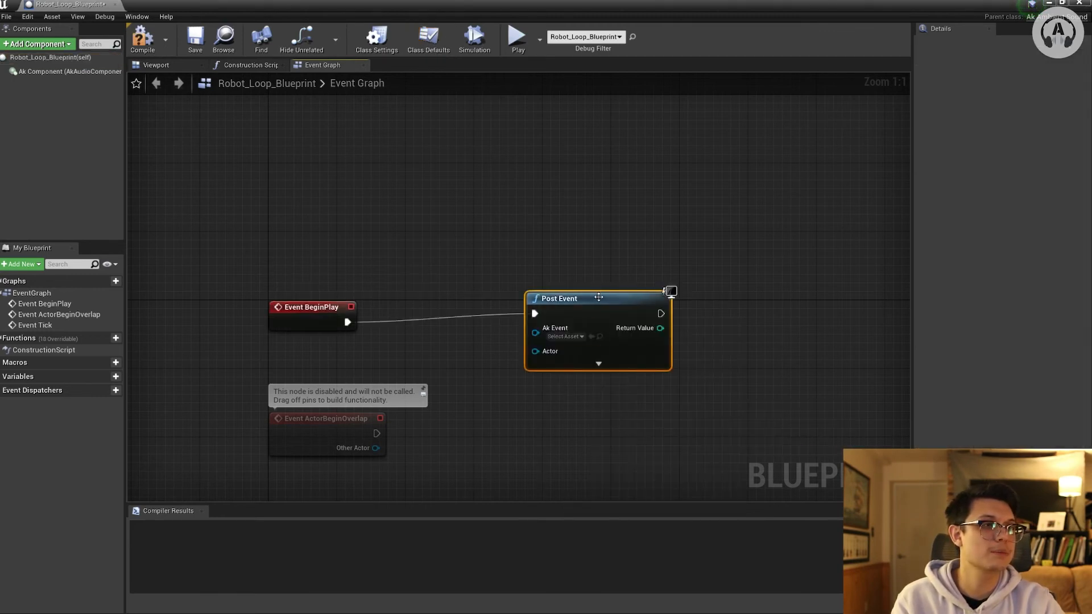
pyautogui.moveTo(598, 294); pyautogui.dragTo(607, 251)
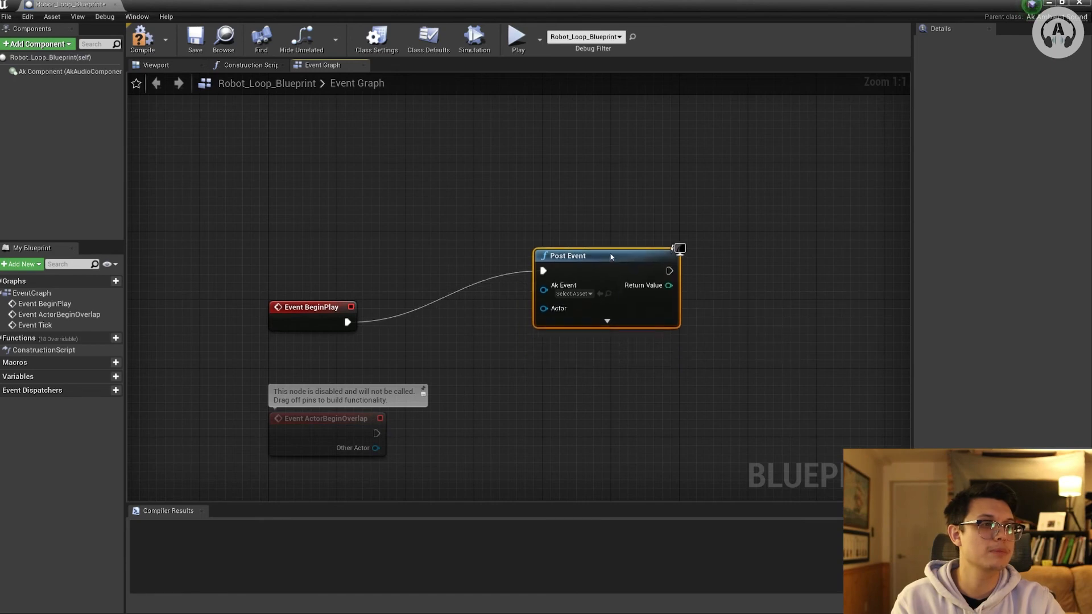
# - Set the Post Event node's Ak Event to Robot_Loop and shift the node slightly to make room
pyautogui.click(580, 294)
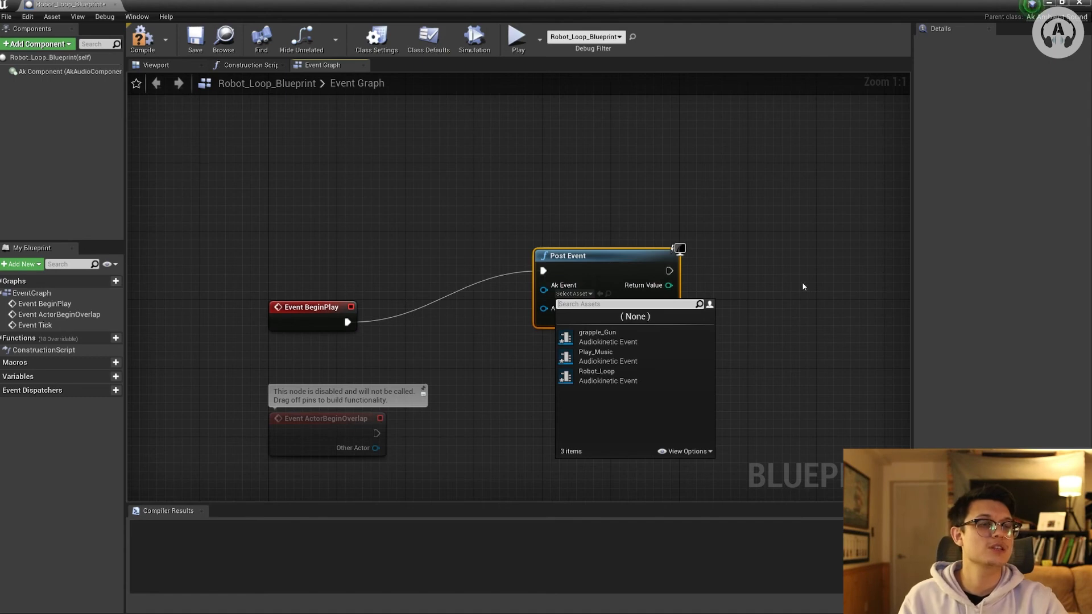
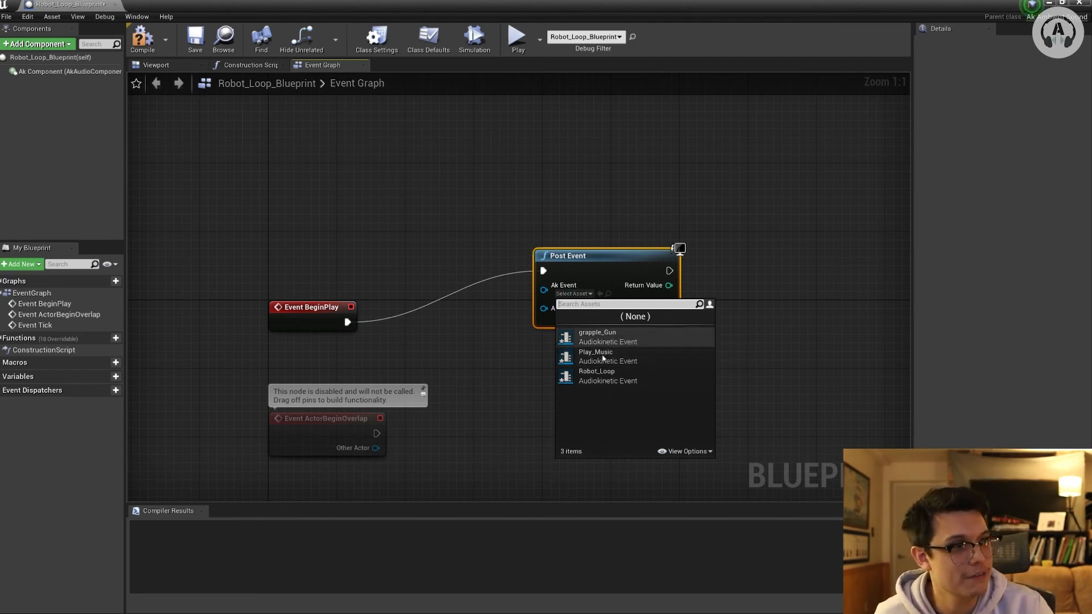
pyautogui.click(613, 375)
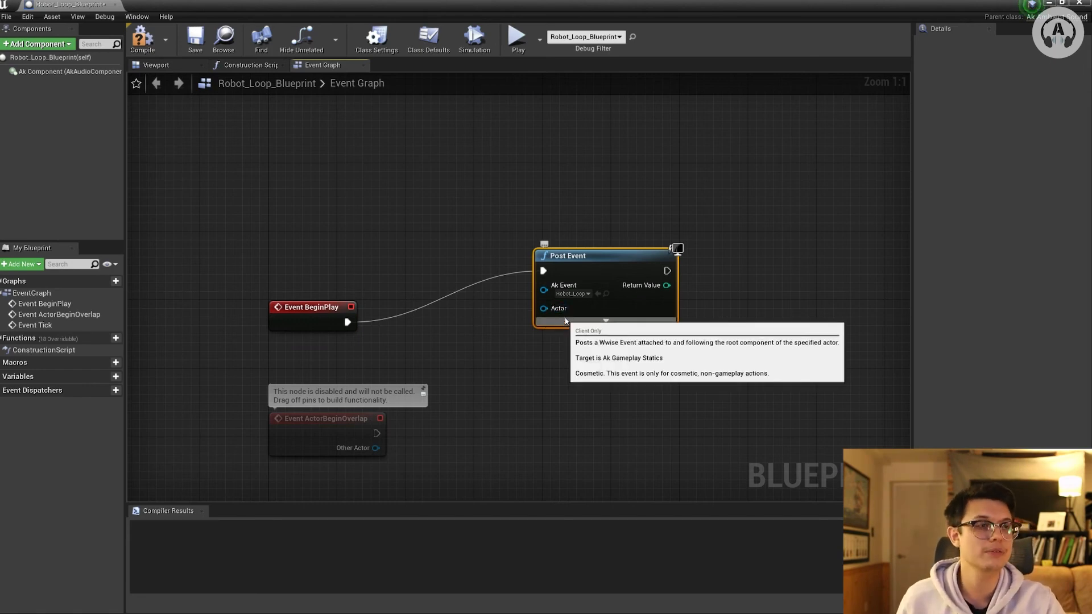
pyautogui.moveTo(609, 266); pyautogui.dragTo(635, 242)
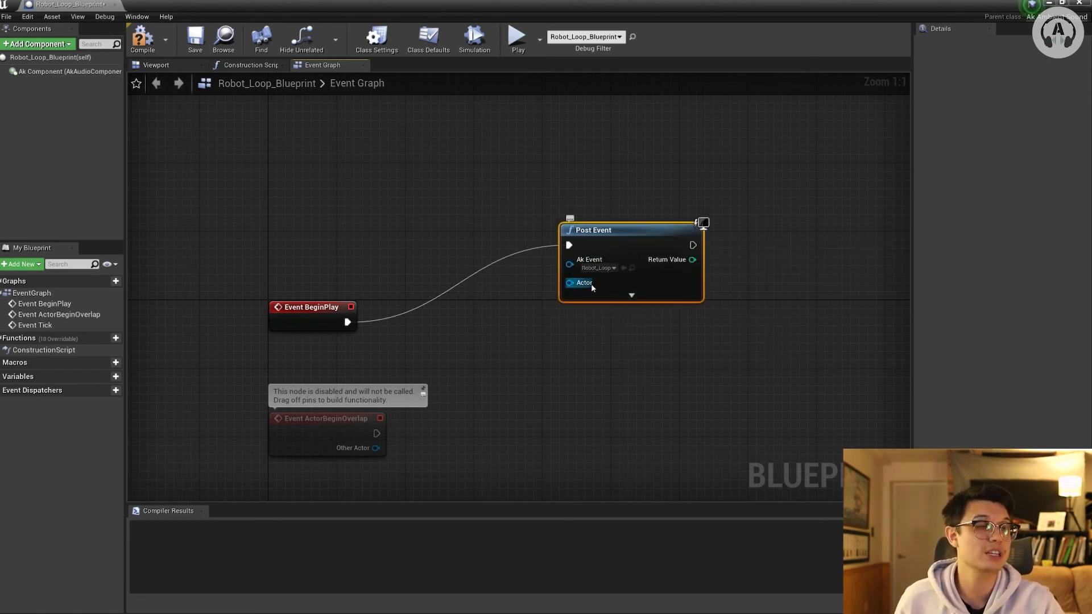
# - Connect a Self reference to the Post Event node's Actor input, tidy the nodes and compile the blueprint
pyautogui.moveTo(570, 282); pyautogui.dragTo(539, 330)
pyautogui.write('Se')
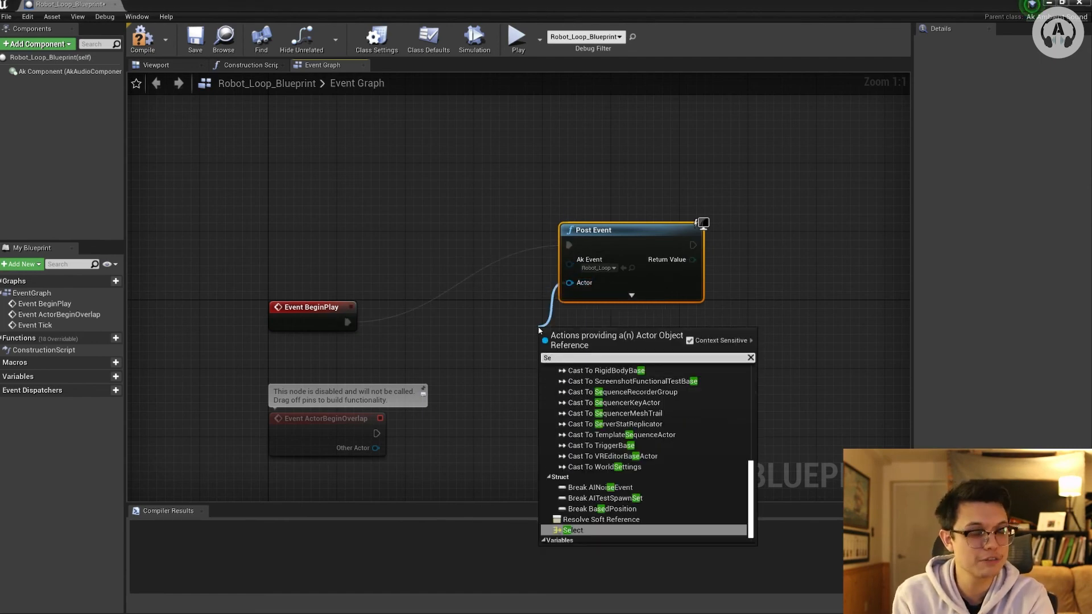
pyautogui.write('lf')
pyautogui.press('Return')
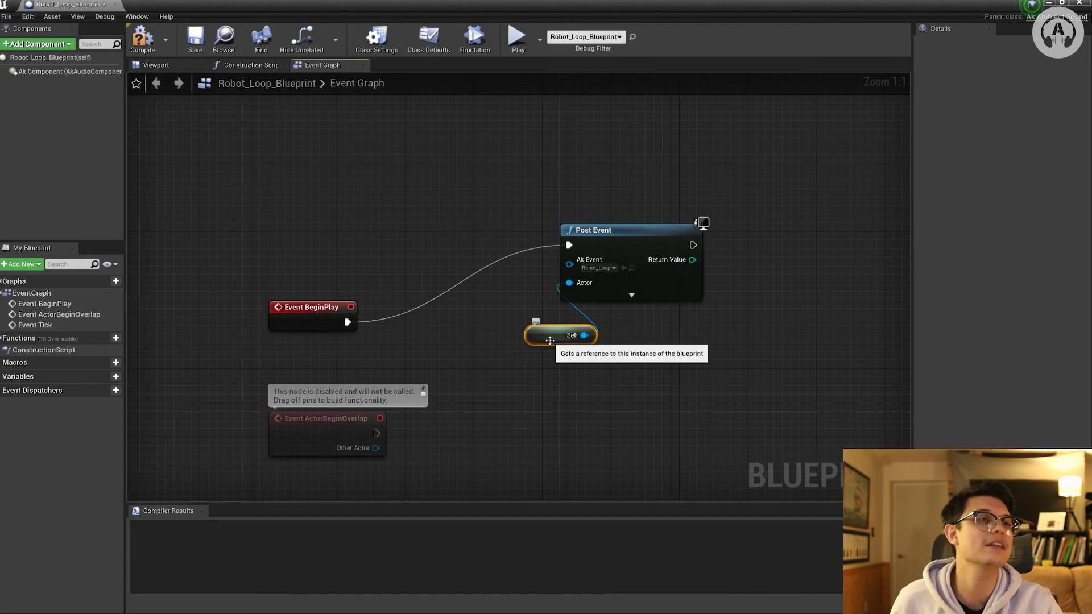
pyautogui.moveTo(550, 340); pyautogui.dragTo(484, 341)
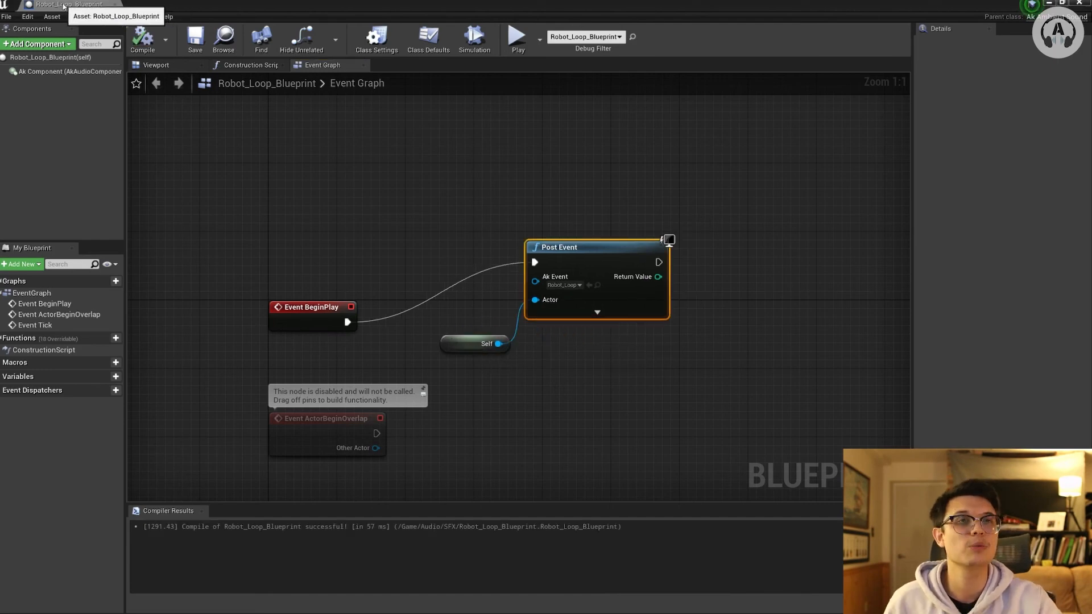
# - Dock the Robot_Loop_Blueprint editor beside the FirstPersonExampleMap level and return to the level
pyautogui.moveTo(64, 6); pyautogui.dragTo(176, 5)
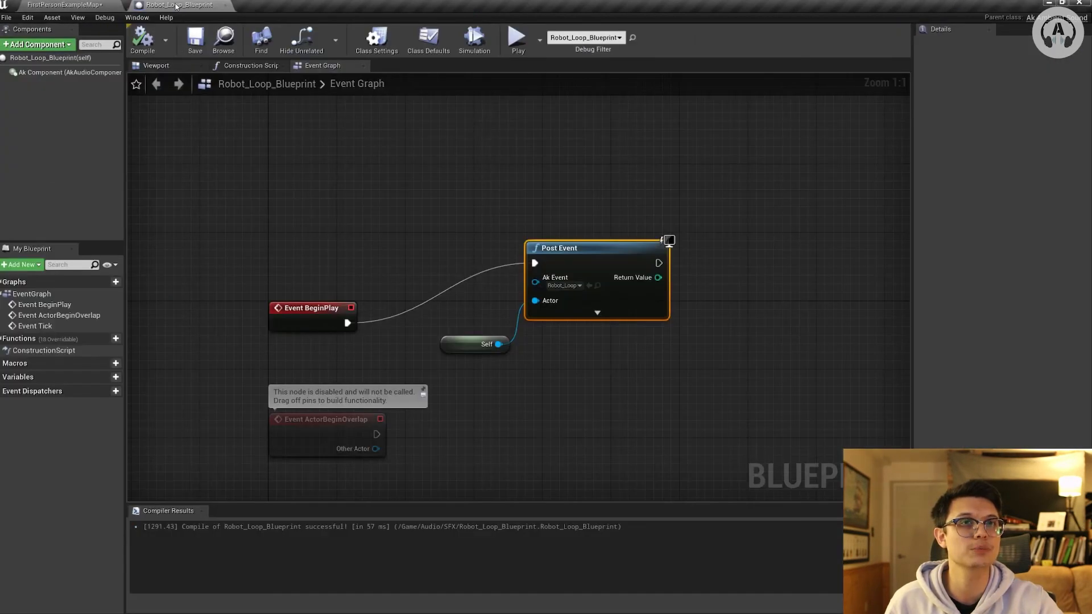
pyautogui.click(76, 6)
pyautogui.click(170, 5)
pyautogui.click(68, 5)
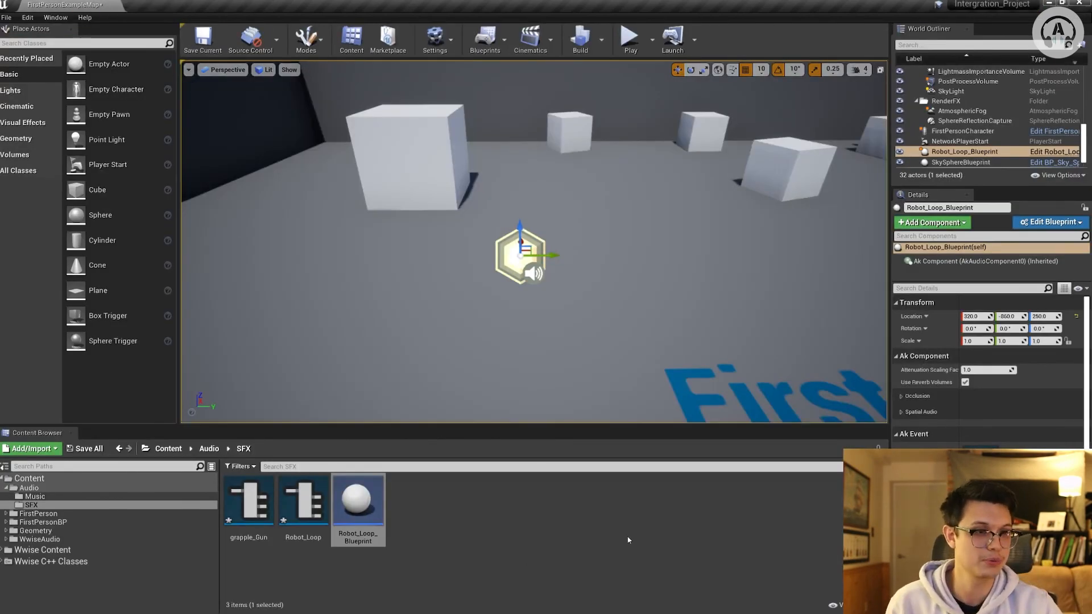
# - Play the level, walk around the Robot_Loop emitter to test its sound, and stop the session
pyautogui.click(629, 39)
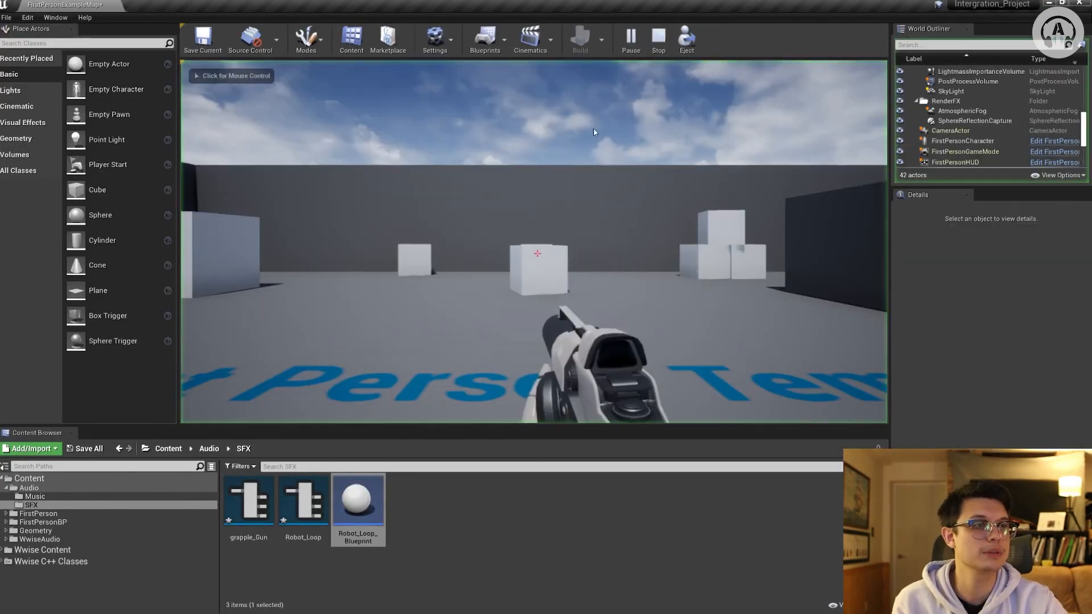
pyautogui.click(594, 132)
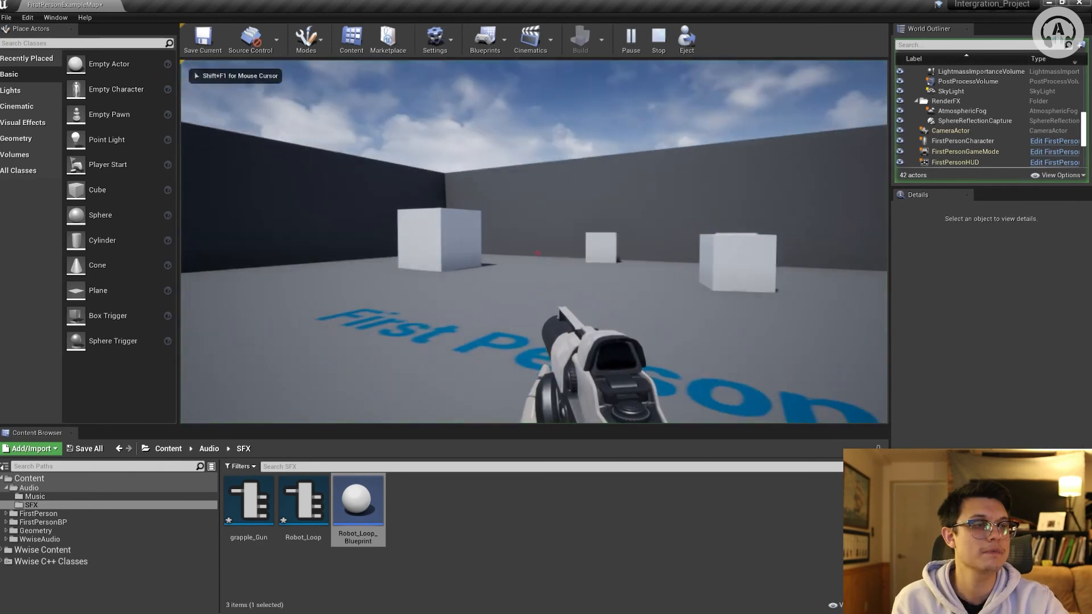
pyautogui.press('s')
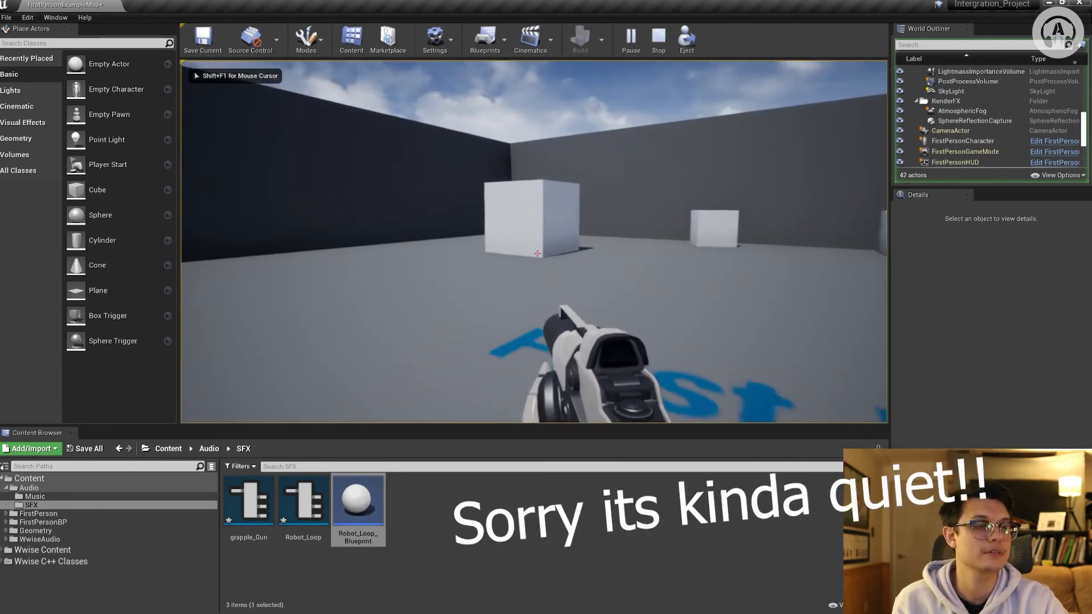
pyautogui.press('d')
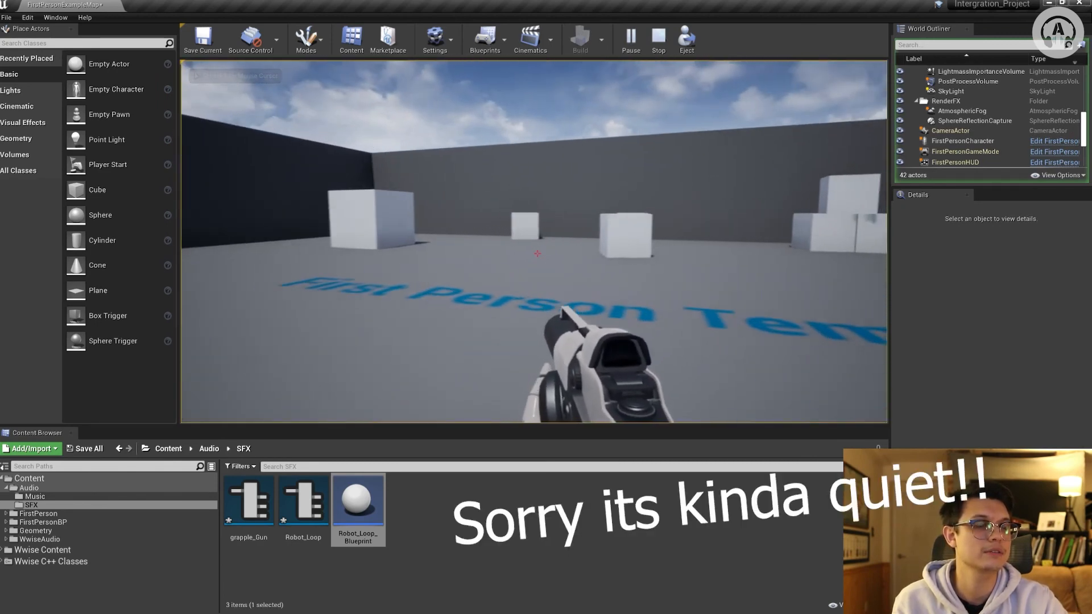
pyautogui.press('a')
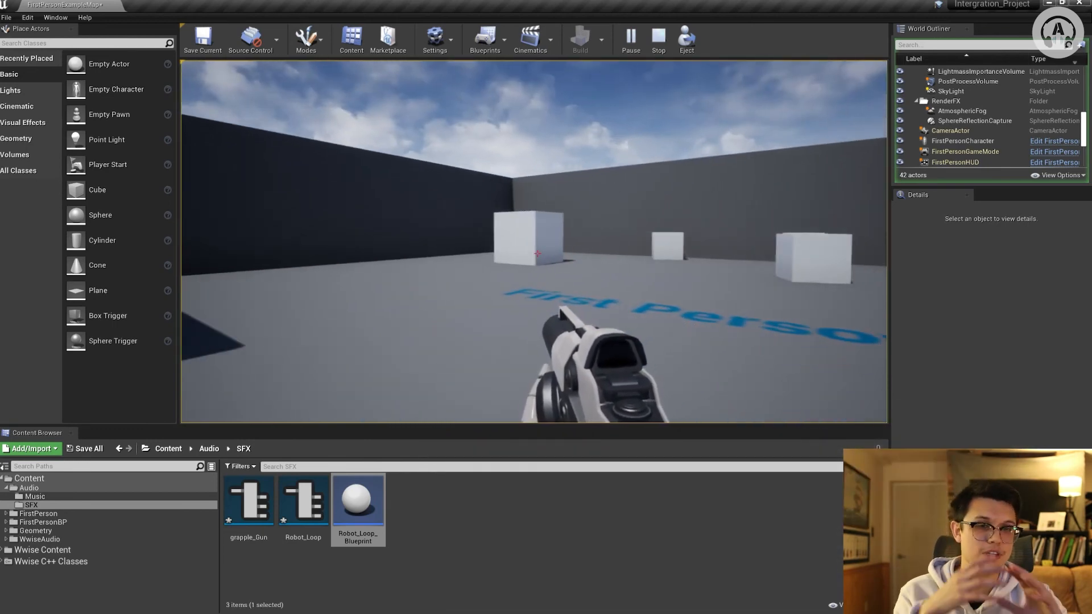
pyautogui.press('s')
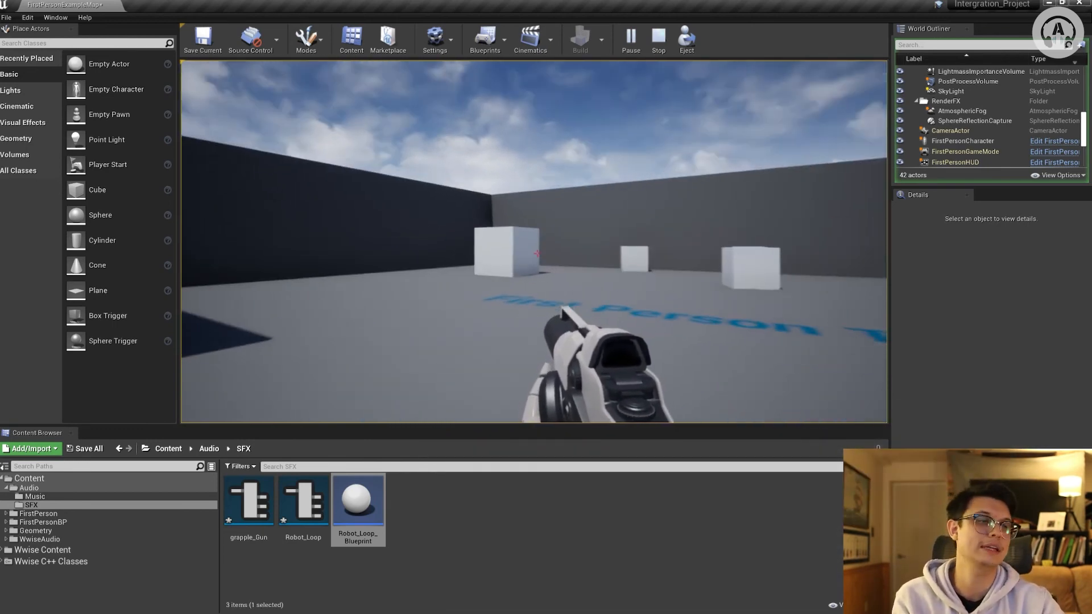
pyautogui.press('w')
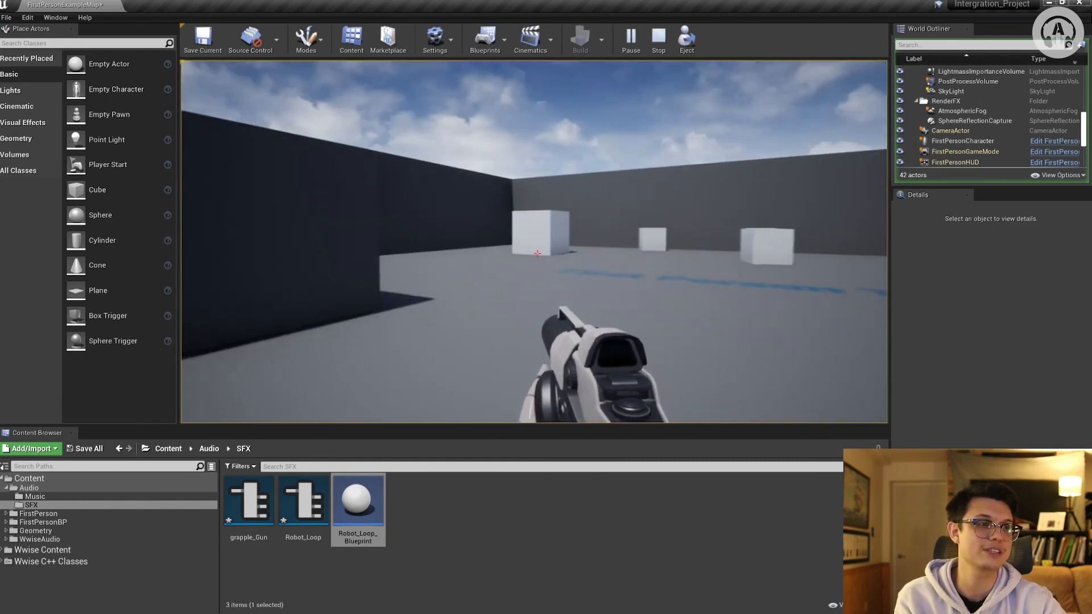
pyautogui.press('Escape')
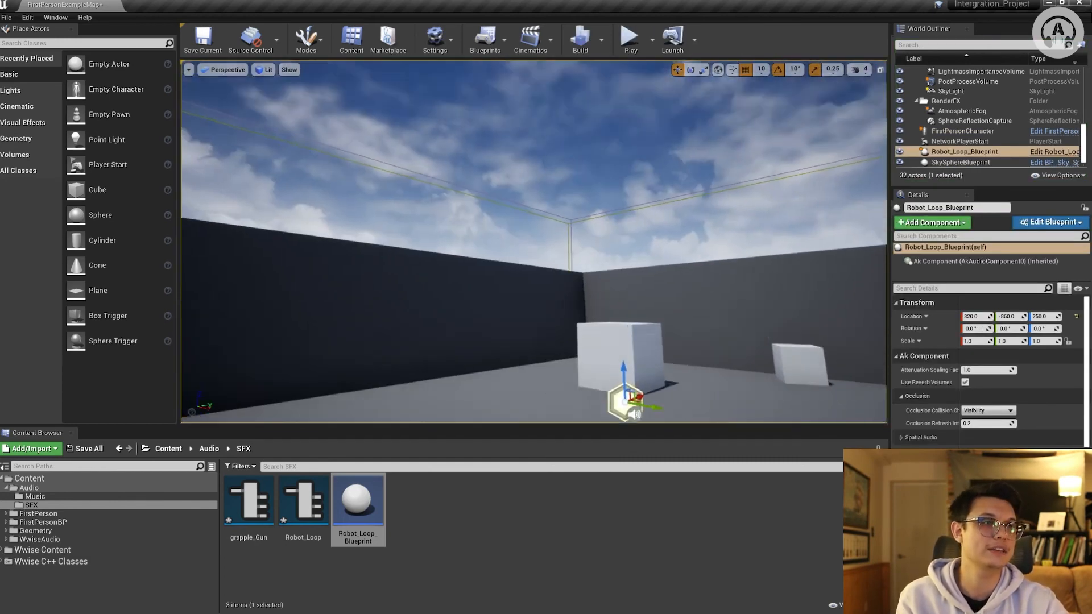
pyautogui.moveTo(513, 201); pyautogui.dragTo(522, 269)
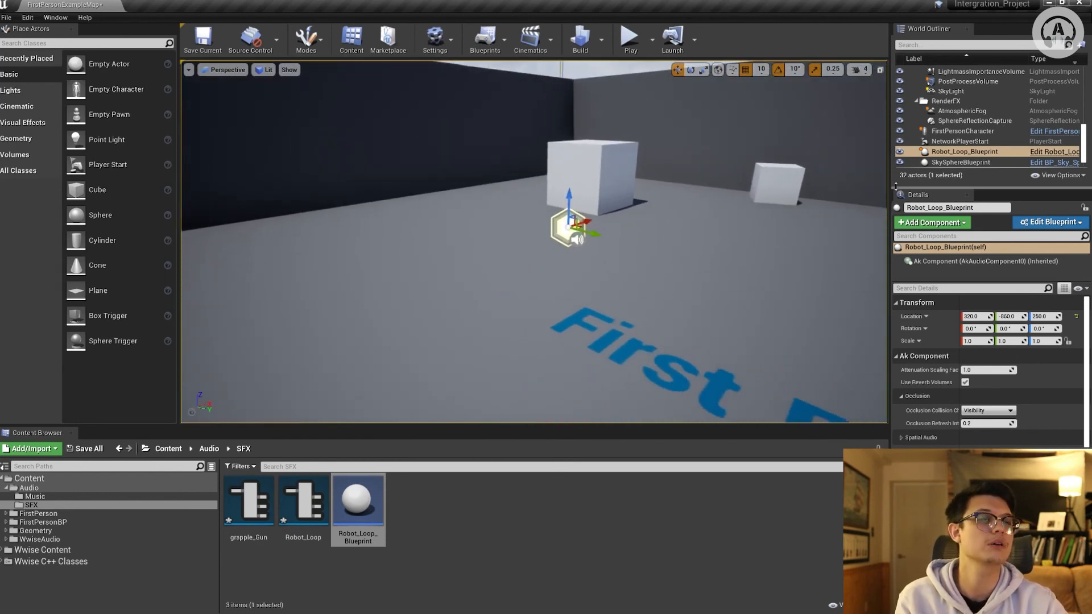
pyautogui.moveTo(527, 338)
pyautogui.mouseDown()
pyautogui.moveTo(509, 313)
pyautogui.moveTo(518, 321)
pyautogui.mouseUp()
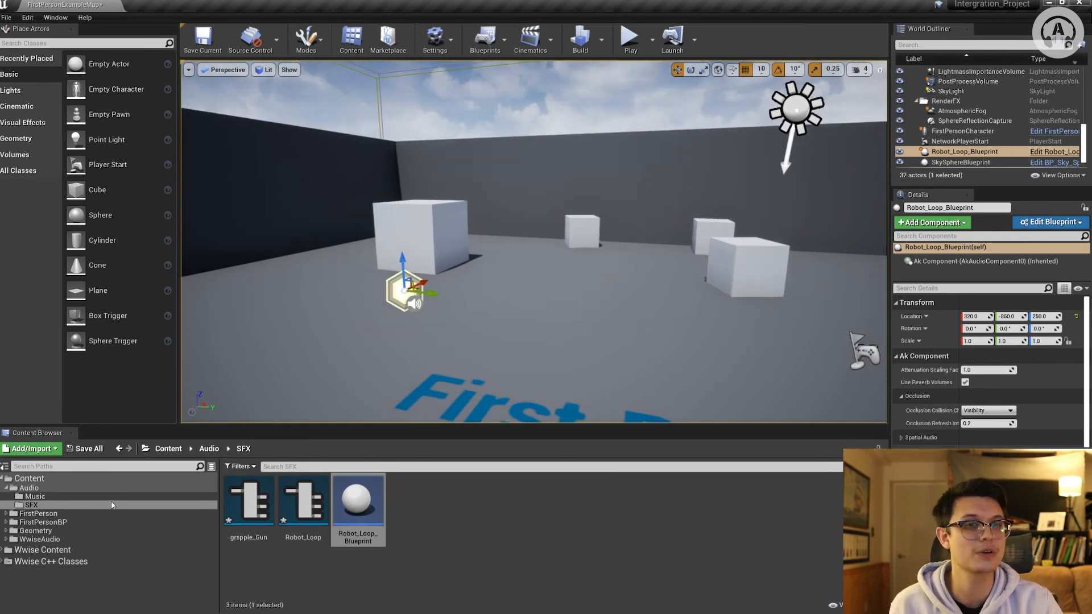
# - Place the Play_Music event from the Audio/Music folder in the level beside the robot loop emitter and raise it to Z 250
pyautogui.click(35, 496)
pyautogui.moveTo(252, 511); pyautogui.dragTo(484, 300)
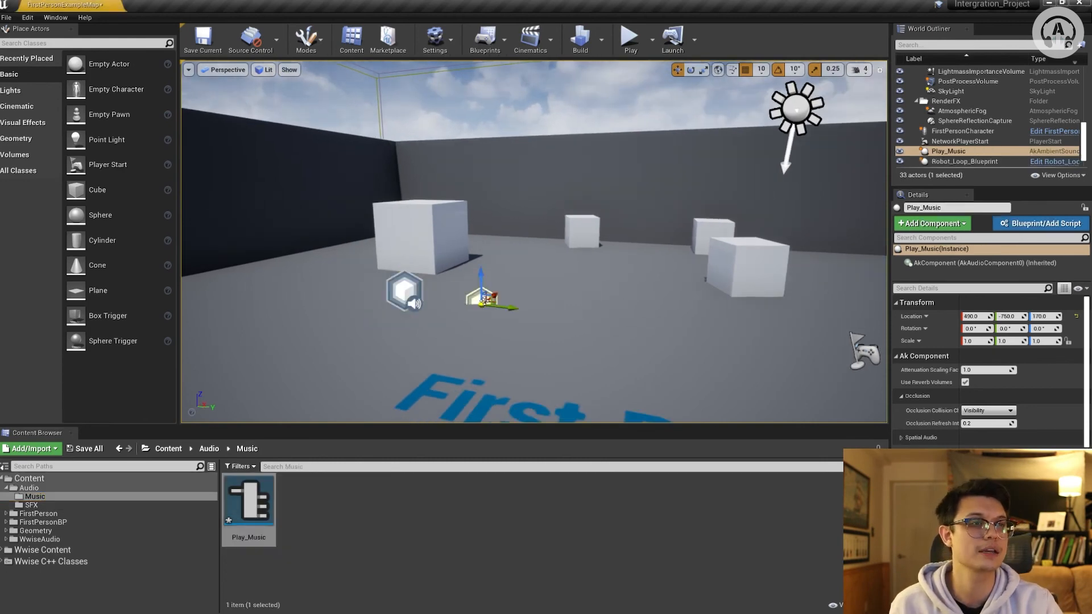
pyautogui.moveTo(486, 248); pyautogui.dragTo(454, 168)
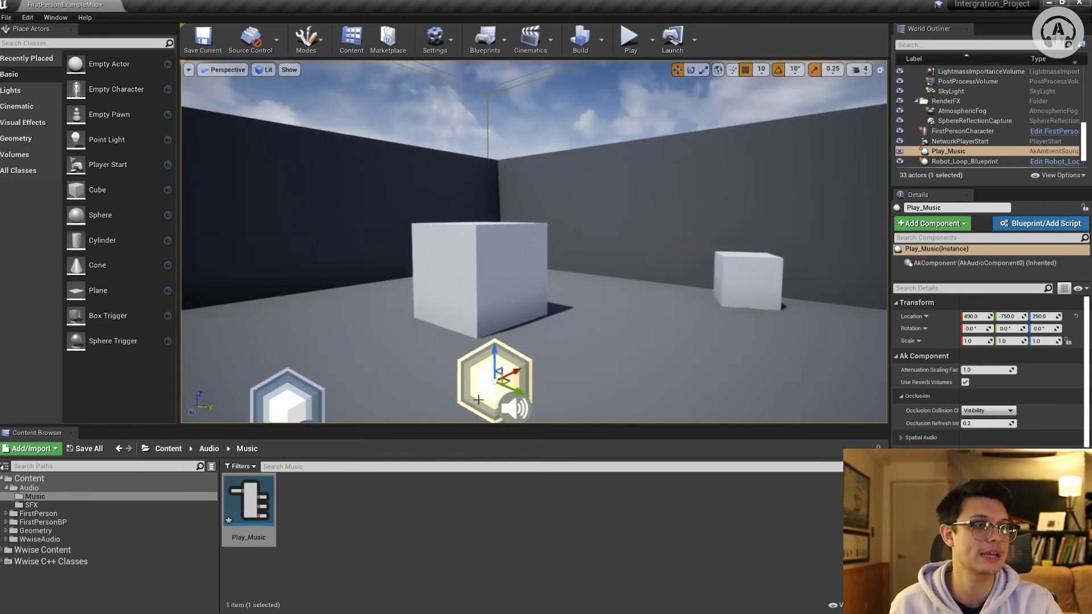
# - Create Play_Music_Blueprint as a new AkAmbientSound subclass in /Game/Audio/Music and show its event graph
pyautogui.click(1035, 227)
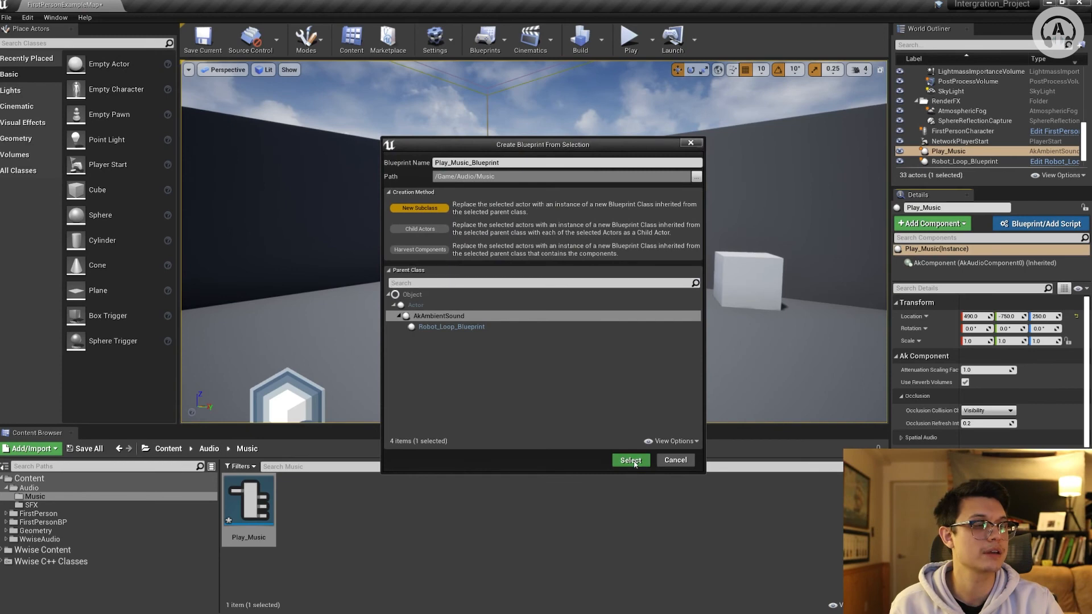
pyautogui.click(630, 460)
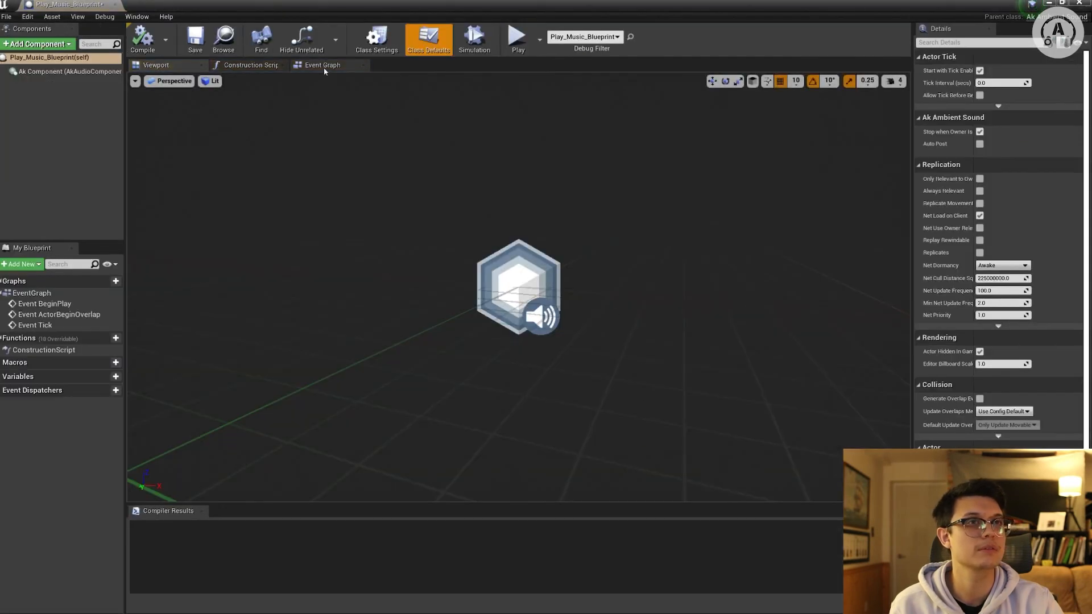
pyautogui.click(322, 66)
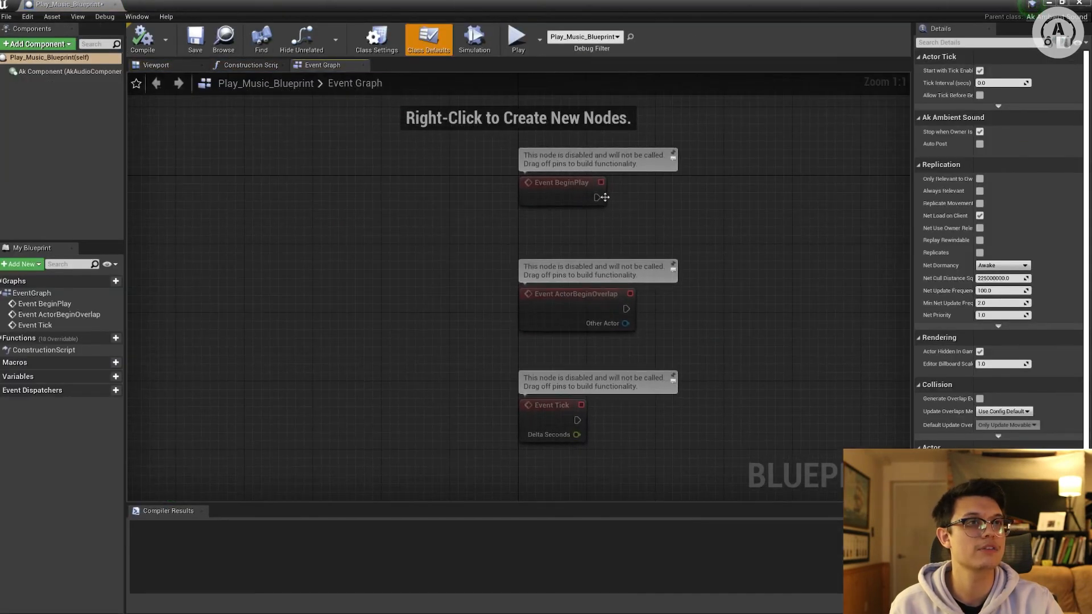
# - Add a Post Event node after Event BeginPlay and connect a Self reference to its Actor input
pyautogui.moveTo(597, 199); pyautogui.dragTo(685, 185)
pyautogui.write('Post')
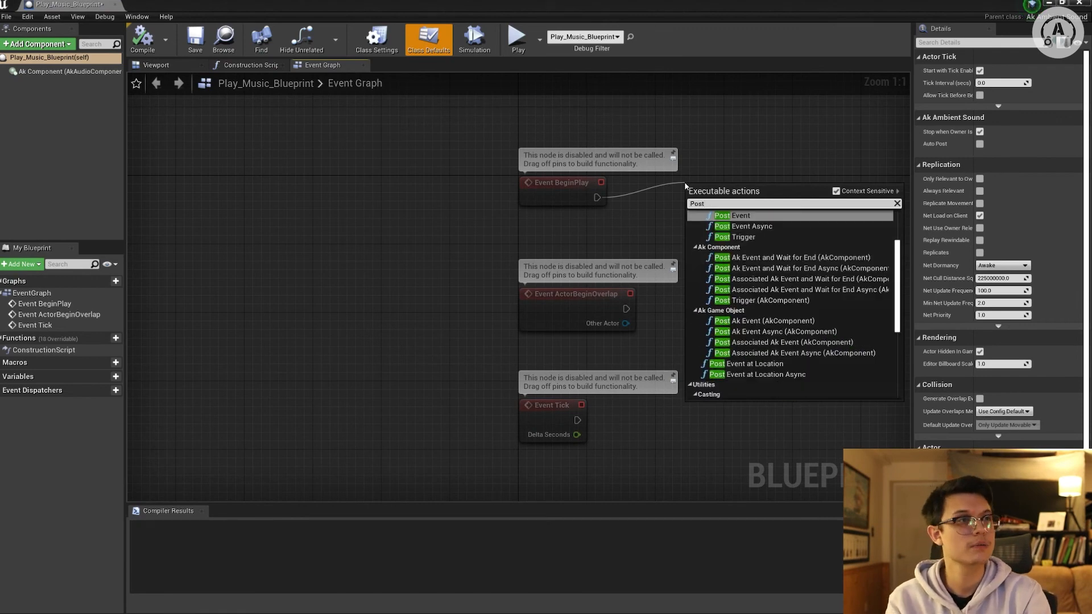
pyautogui.press('Return')
pyautogui.moveTo(690, 243); pyautogui.dragTo(585, 227)
pyautogui.write('self')
pyautogui.press('Return')
# - Shift the Post Event node, set its Ak Event to Play_Music, then compile, save and close the blueprint
pyautogui.moveTo(733, 191); pyautogui.dragTo(751, 165)
pyautogui.click(743, 204)
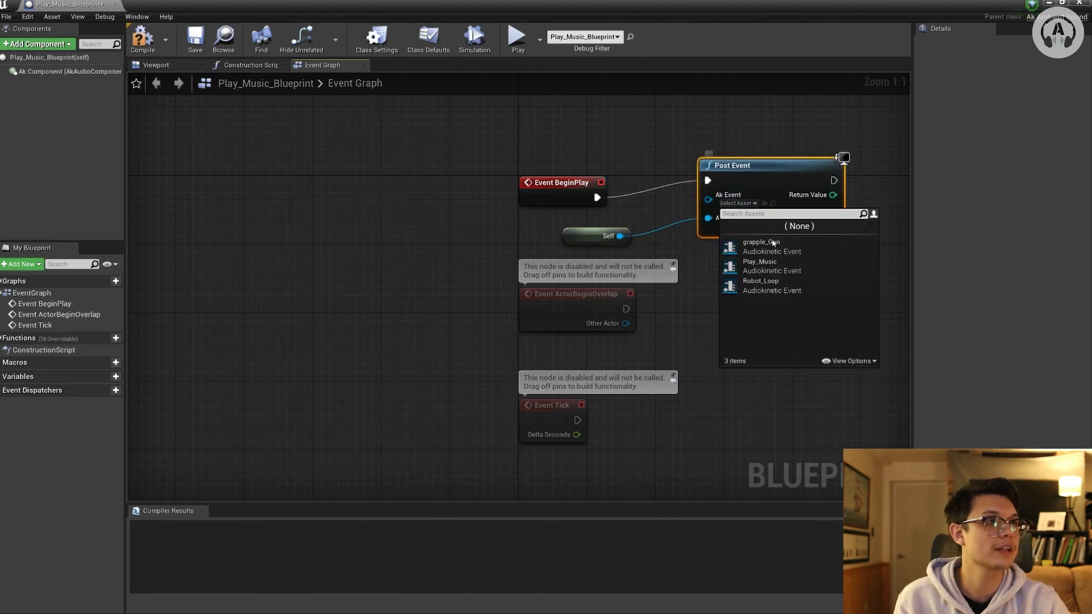
pyautogui.click(772, 274)
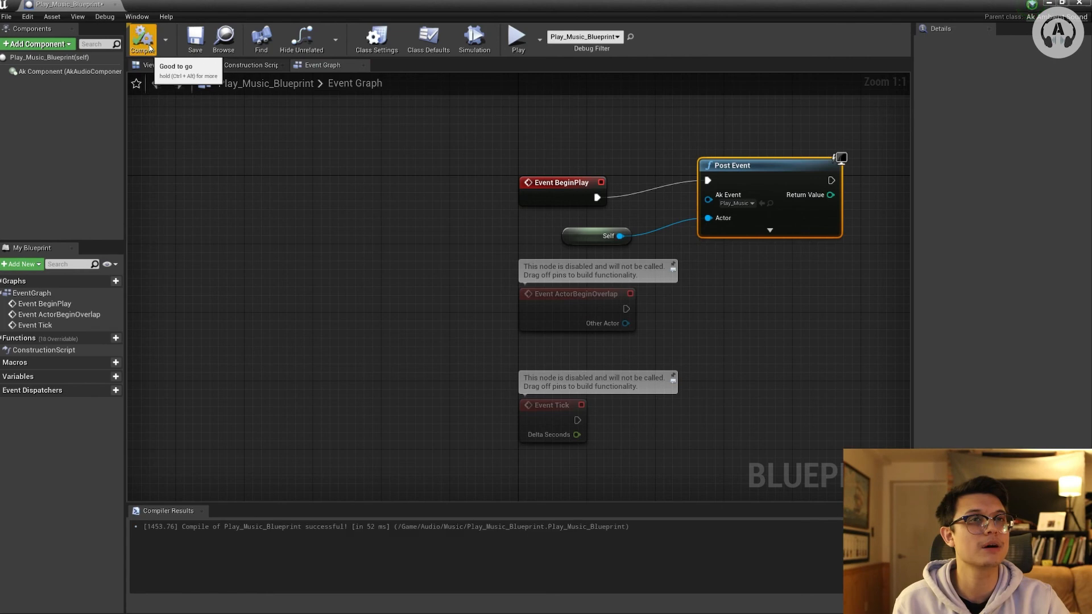
pyautogui.click(195, 45)
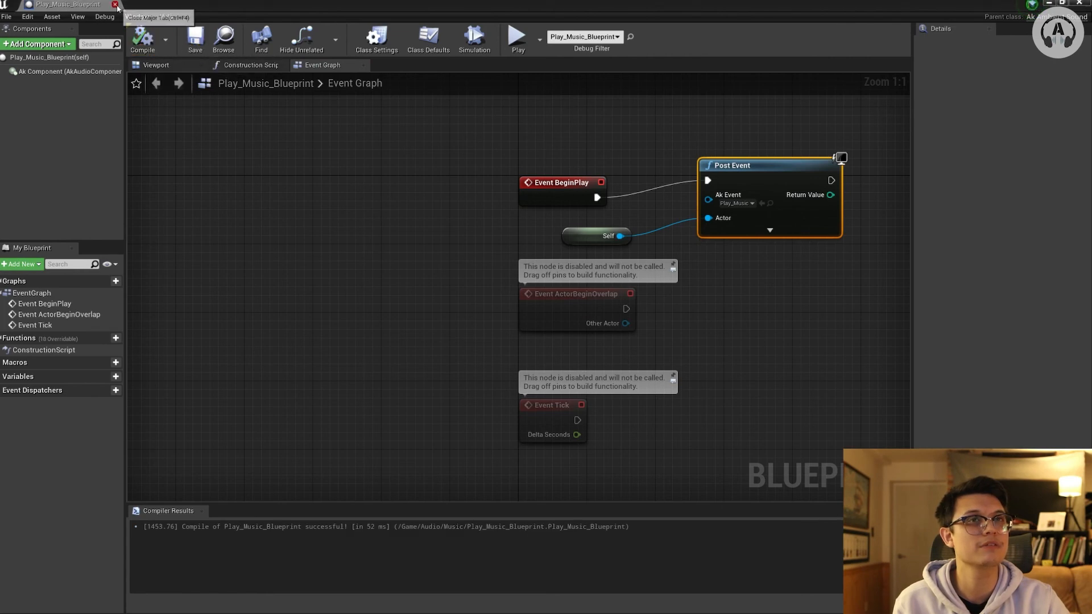
pyautogui.click(115, 5)
# - Play the level, walk around to test how the music sounds behind walls, and stop the session
pyautogui.moveTo(535, 242); pyautogui.dragTo(617, 73)
pyautogui.click(630, 44)
pyautogui.click(626, 170)
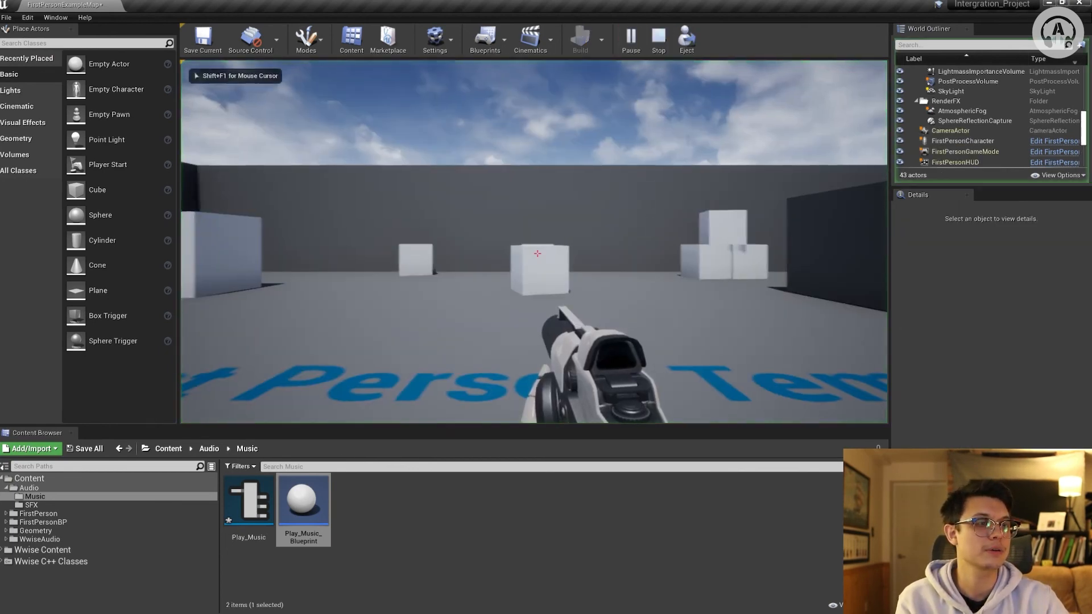
pyautogui.press('w')
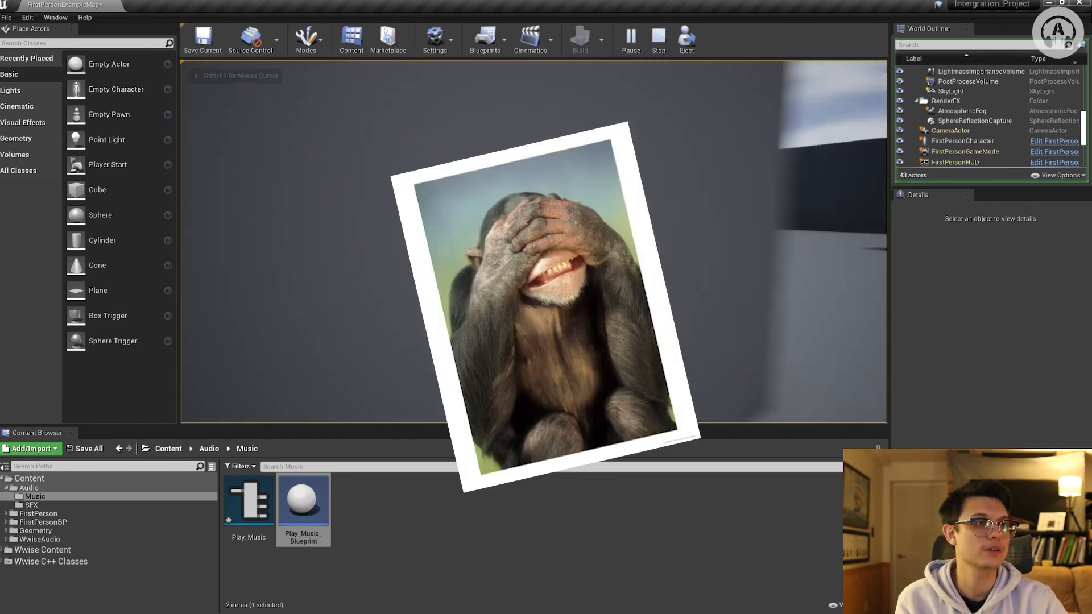
pyautogui.press('w')
pyautogui.press('w')
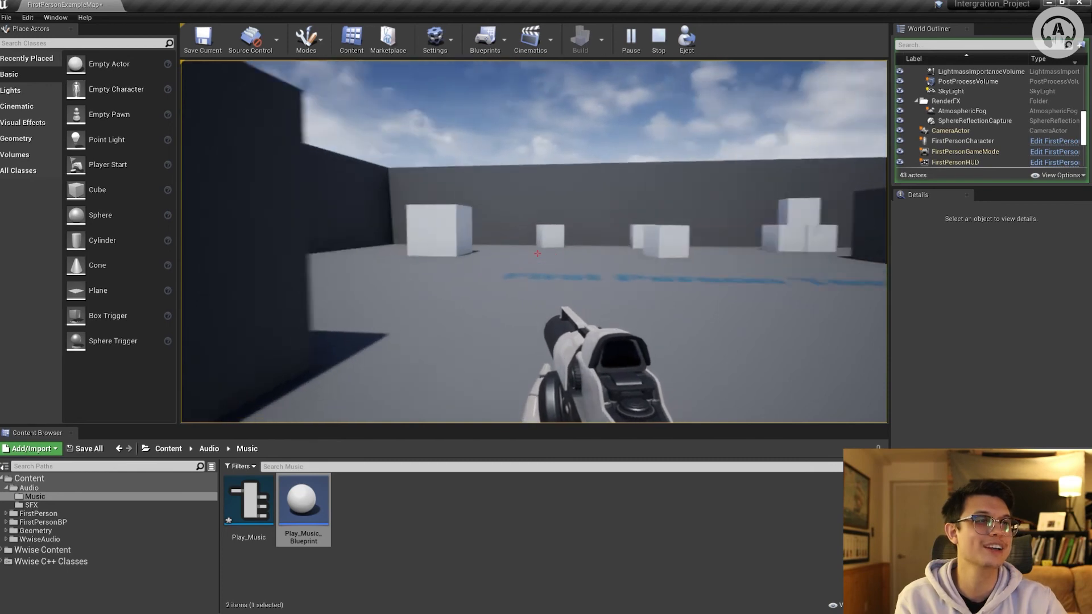
pyautogui.press('Escape')
# - Select the Play_Music_Blueprint actor, widen its details area and set the Occlusion Refresh Interval to 0.0
pyautogui.moveTo(680, 270); pyautogui.dragTo(707, 253)
pyautogui.press('w')
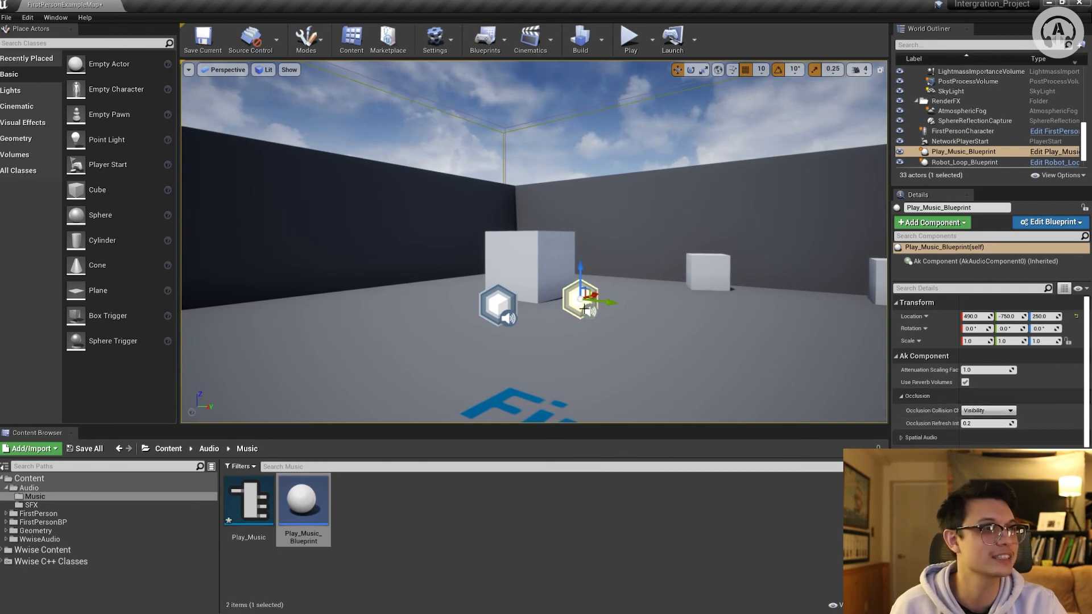
pyautogui.click(498, 316)
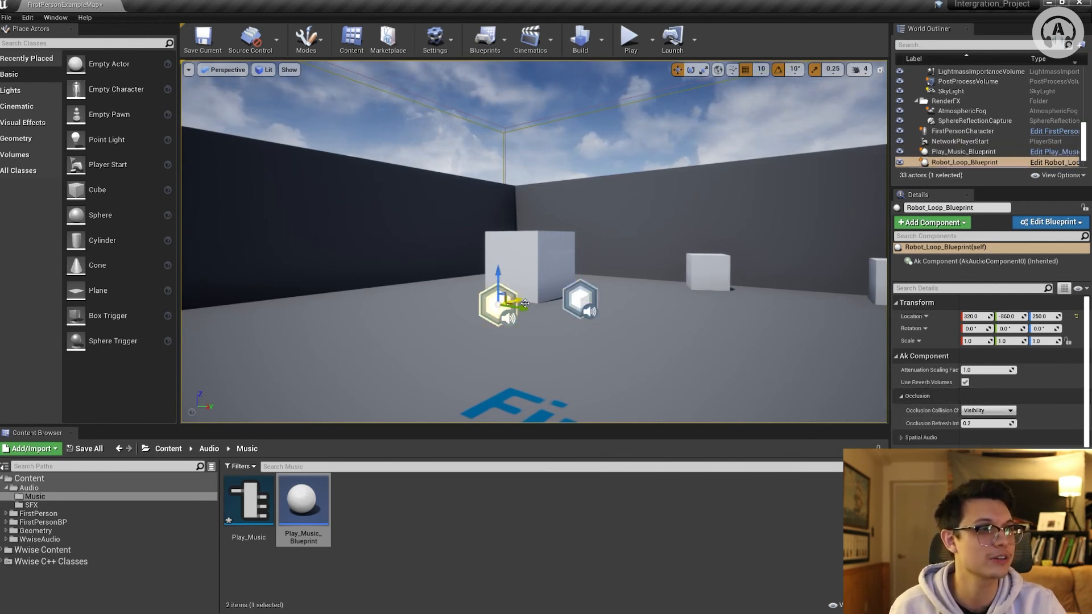
pyautogui.click(577, 299)
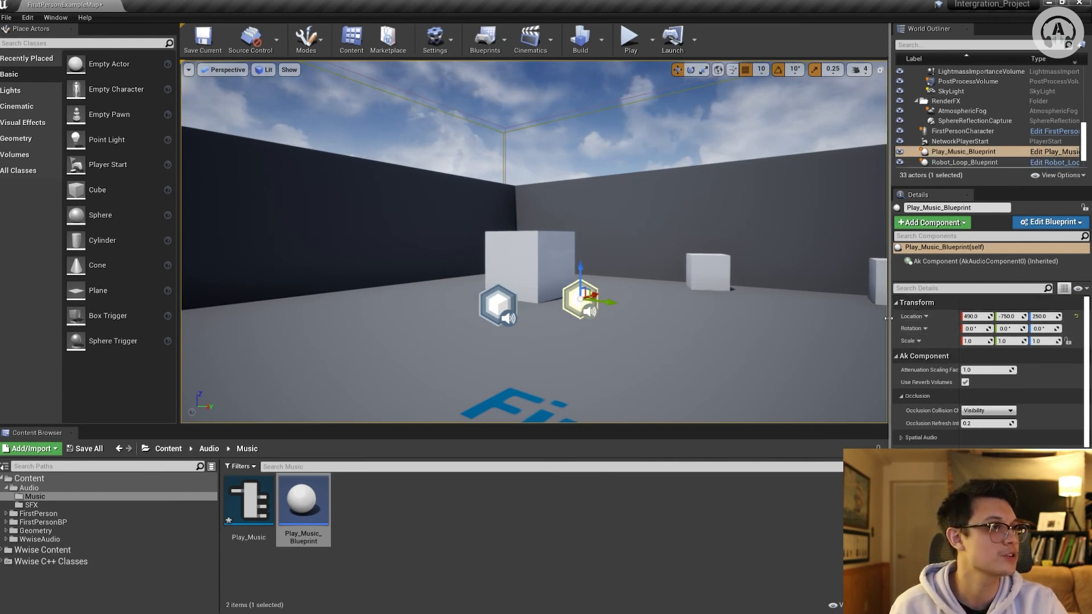
pyautogui.moveTo(890, 320); pyautogui.dragTo(772, 320)
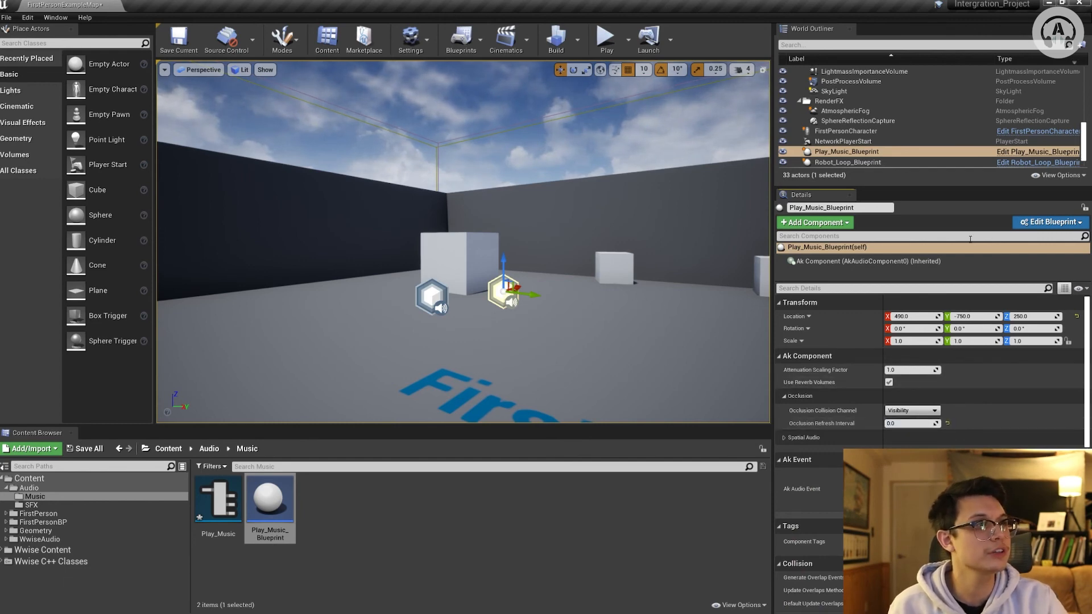
# - Open Play_Music_Blueprint for editing and add a Set Occlusion Scaling Factor node after Post Event
pyautogui.click(1061, 223)
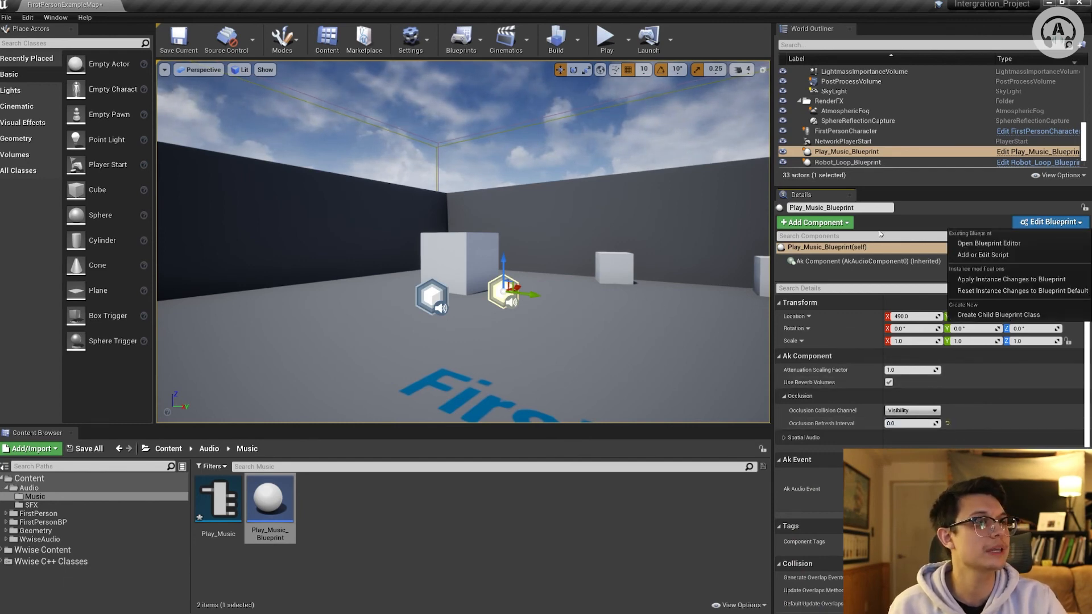
pyautogui.click(990, 244)
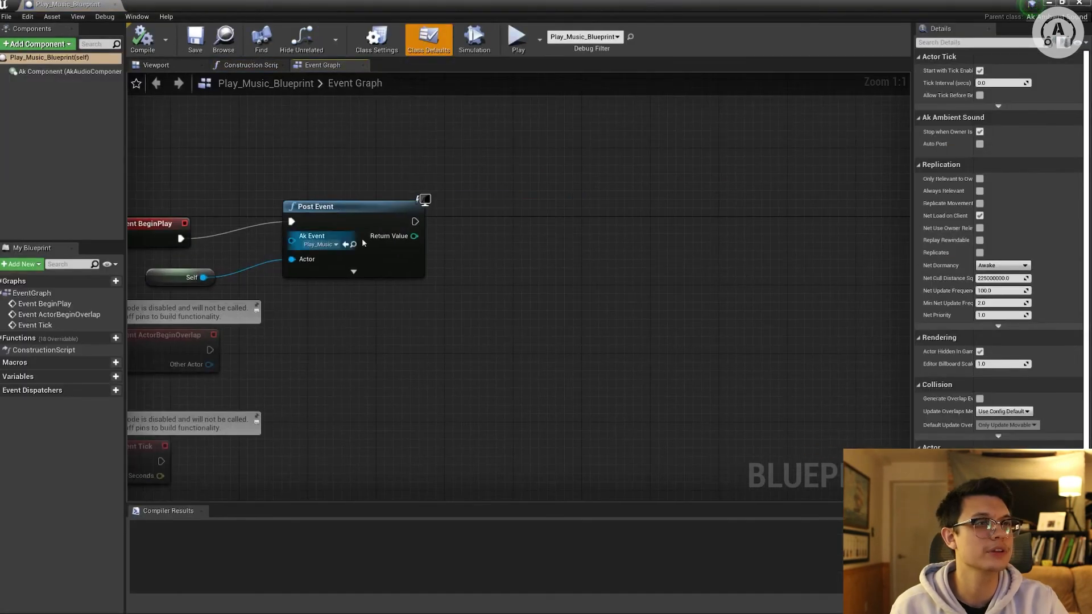
pyautogui.moveTo(476, 232); pyautogui.dragTo(523, 229)
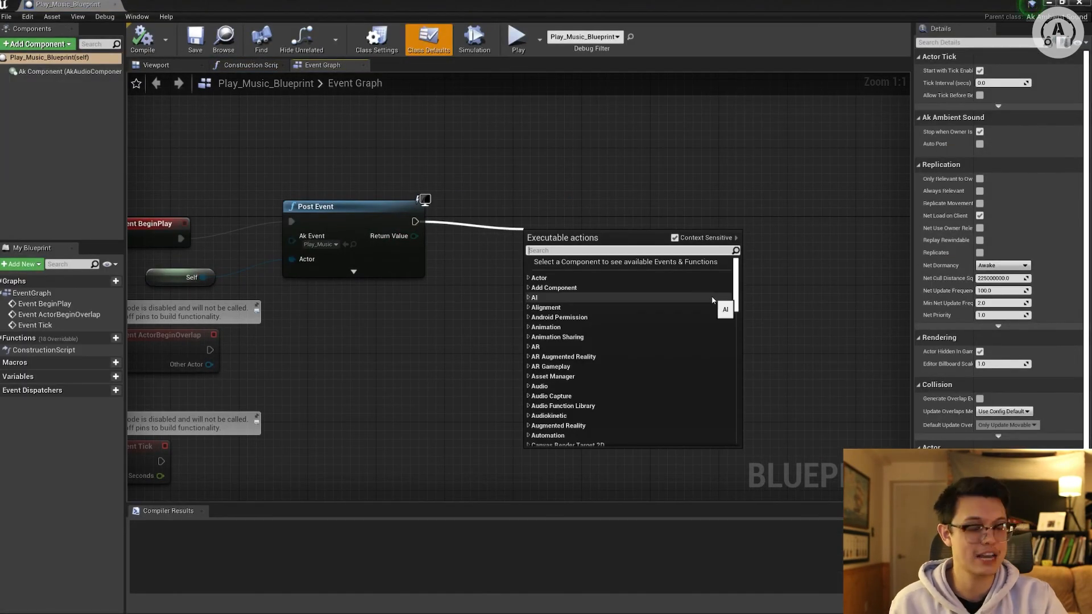
pyautogui.write('set occlu')
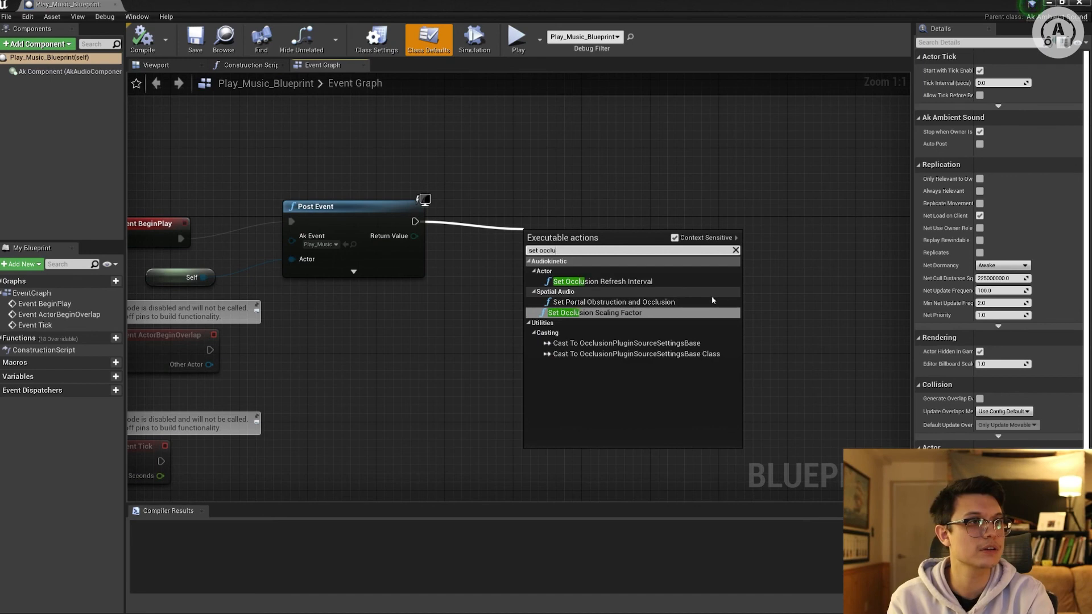
pyautogui.press('Return')
# - Add a Set Occlusion Refresh Interval node after the Set Occlusion Scaling Factor node
pyautogui.moveTo(560, 234); pyautogui.dragTo(678, 229)
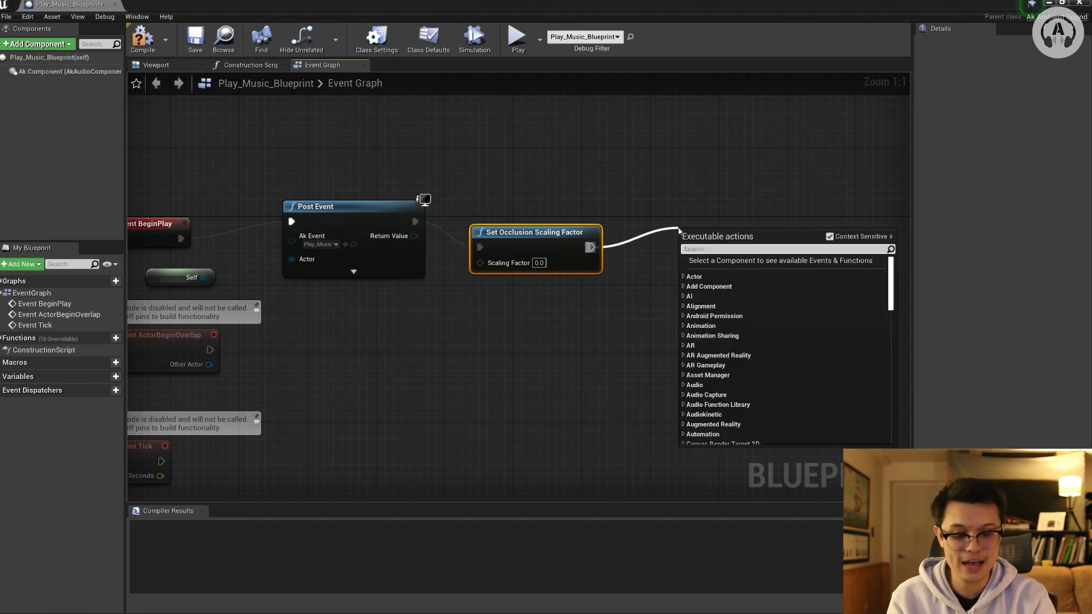
pyautogui.write('set occl')
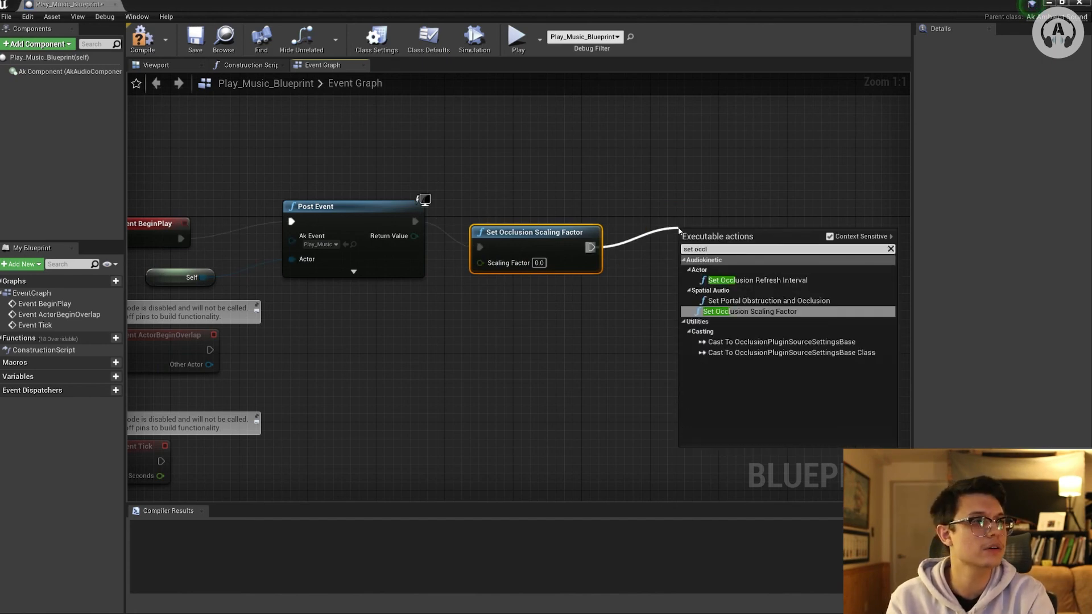
pyautogui.click(757, 280)
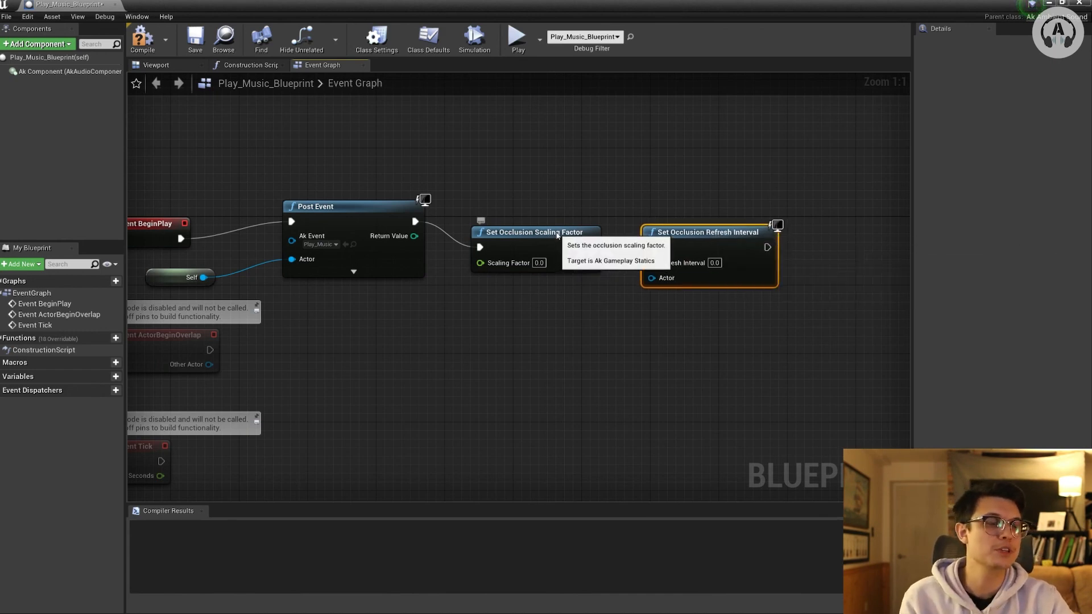
# - Delete the Set Occlusion Scaling Factor node and wire Set Occlusion Refresh Interval to Post Event and the Self reference
pyautogui.press('Delete')
pyautogui.moveTo(671, 231); pyautogui.dragTo(505, 206)
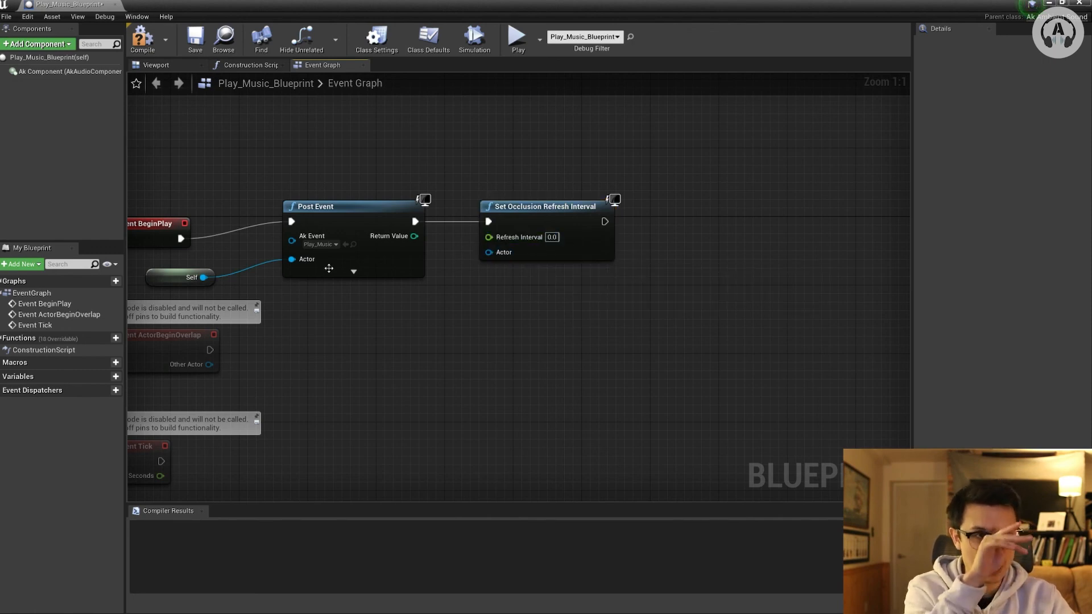
pyautogui.moveTo(180, 276); pyautogui.dragTo(376, 303)
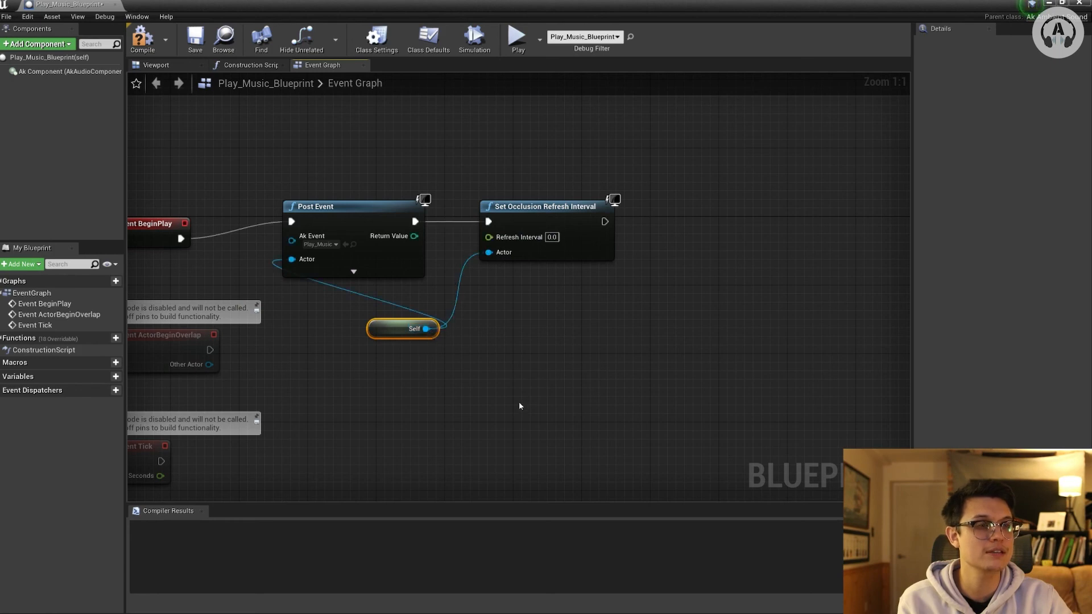
# - Delete the Set Occlusion Refresh Interval node, move the Self reference below Post Event, compile and return to the level
pyautogui.press('Delete')
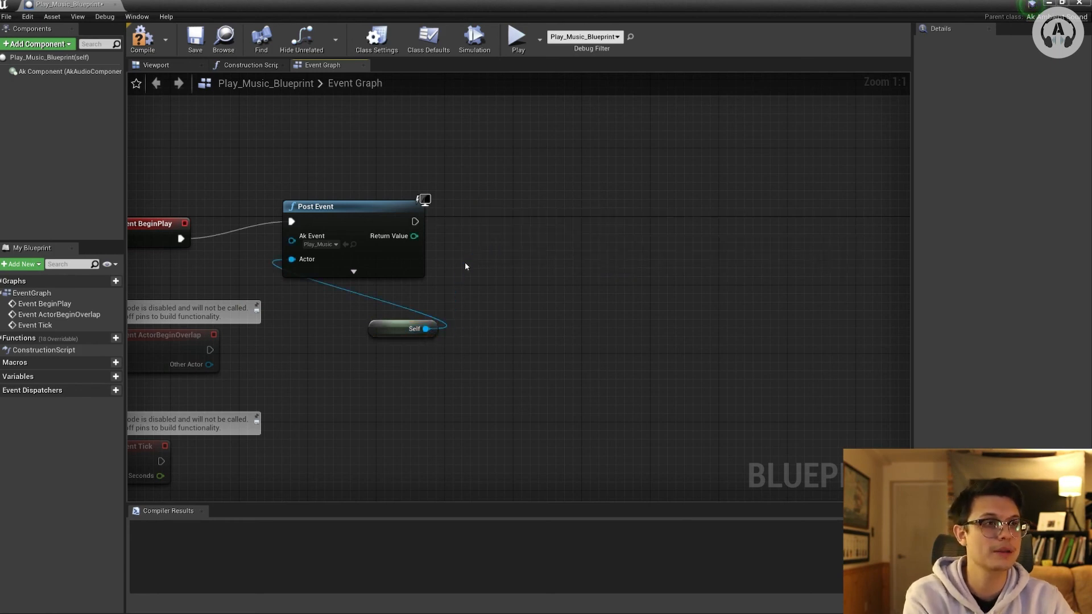
pyautogui.moveTo(395, 333); pyautogui.dragTo(311, 322)
pyautogui.click(140, 46)
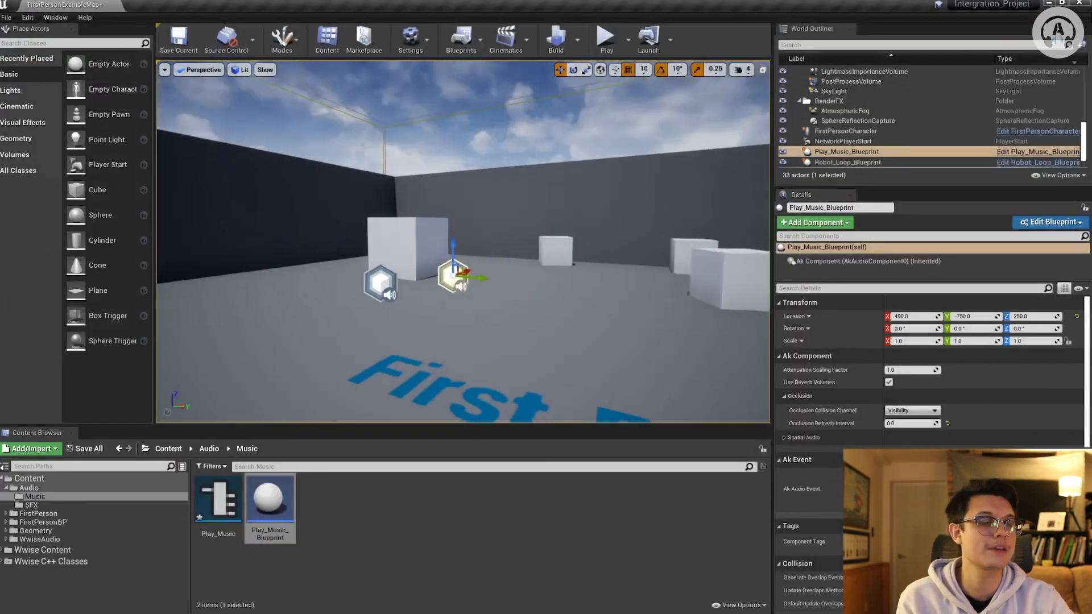
# - Play the level and walk behind the walls and around the cubes to test the music occlusion, and stop playing
pyautogui.moveTo(568, 228); pyautogui.dragTo(601, 235)
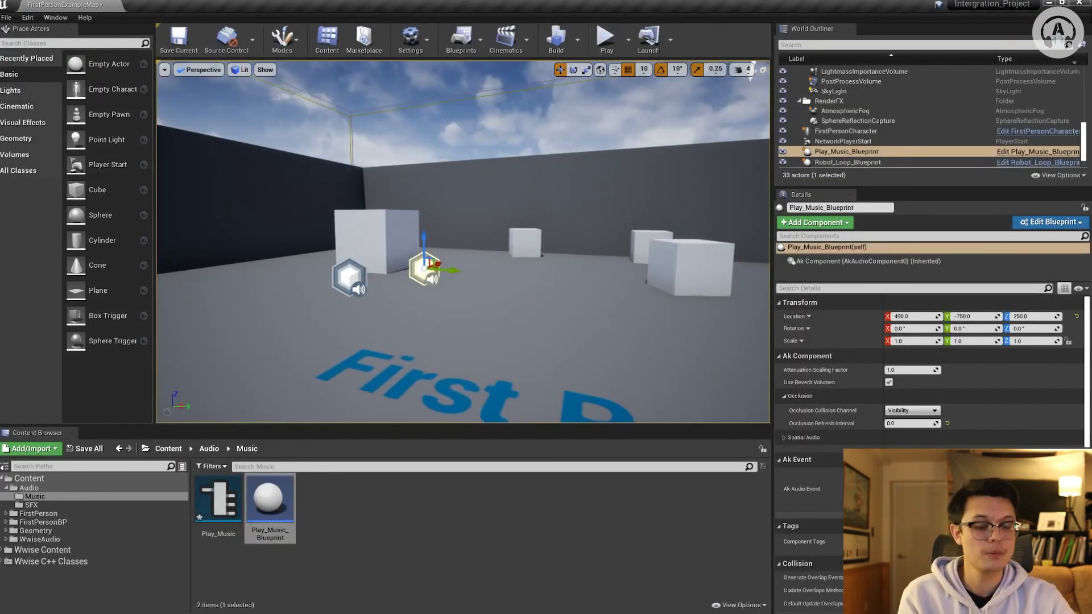
pyautogui.click(605, 40)
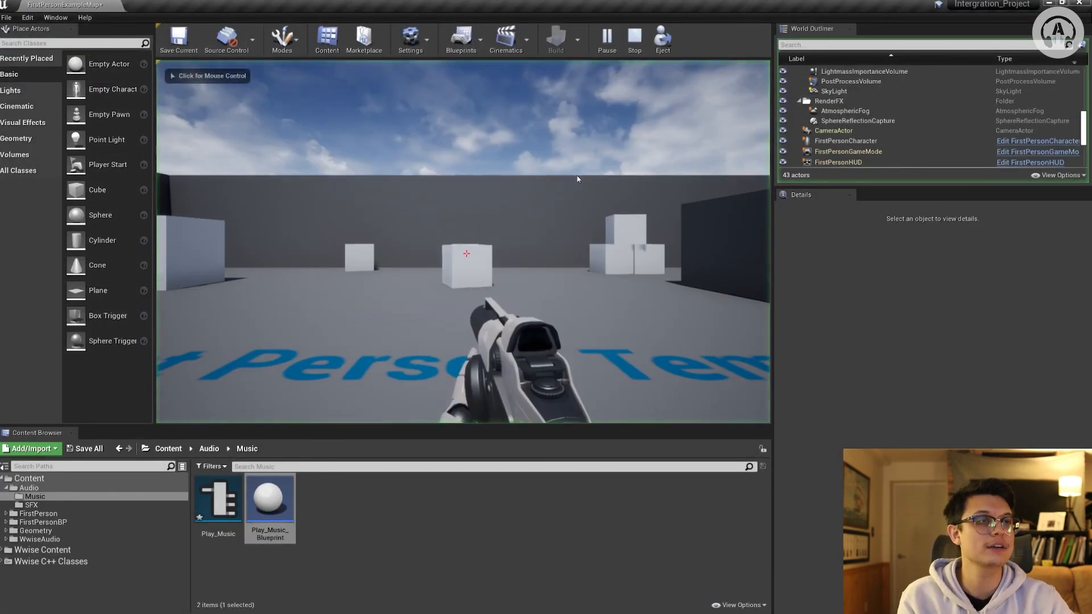
pyautogui.press('w')
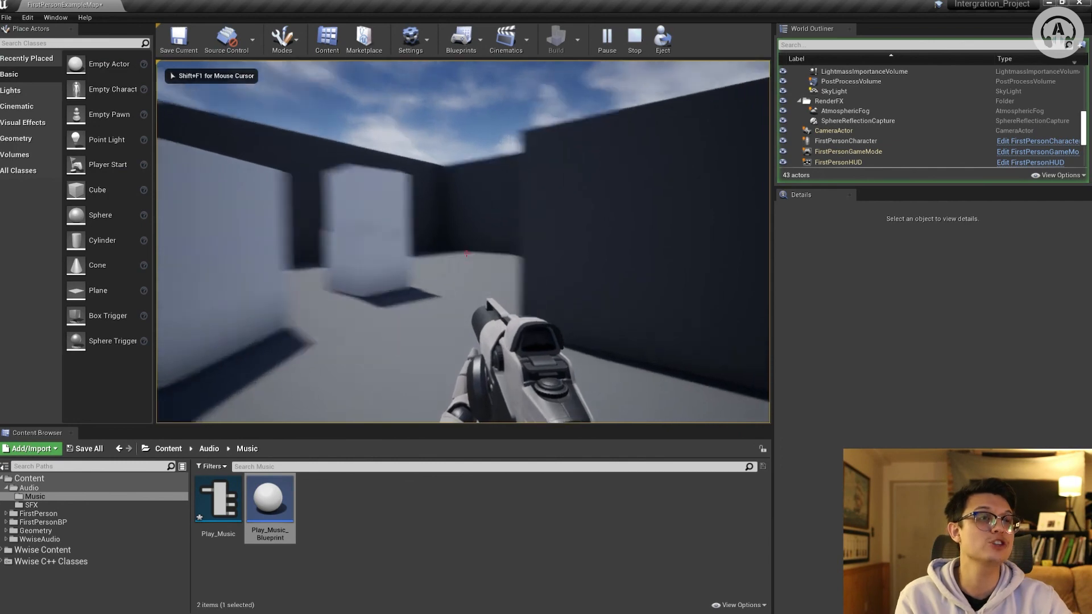
pyautogui.press('w')
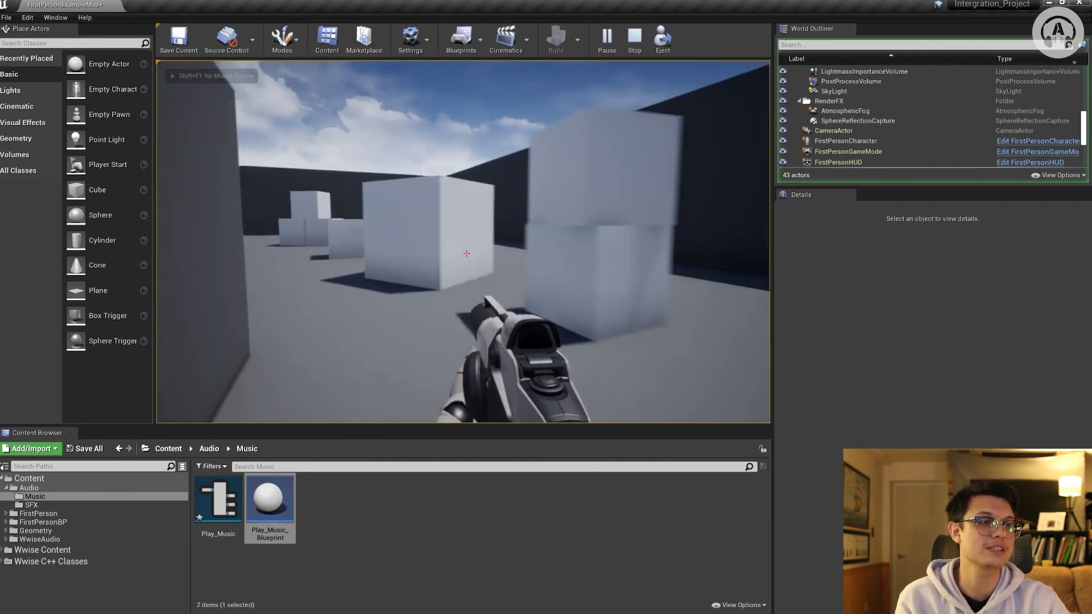
pyautogui.press('w')
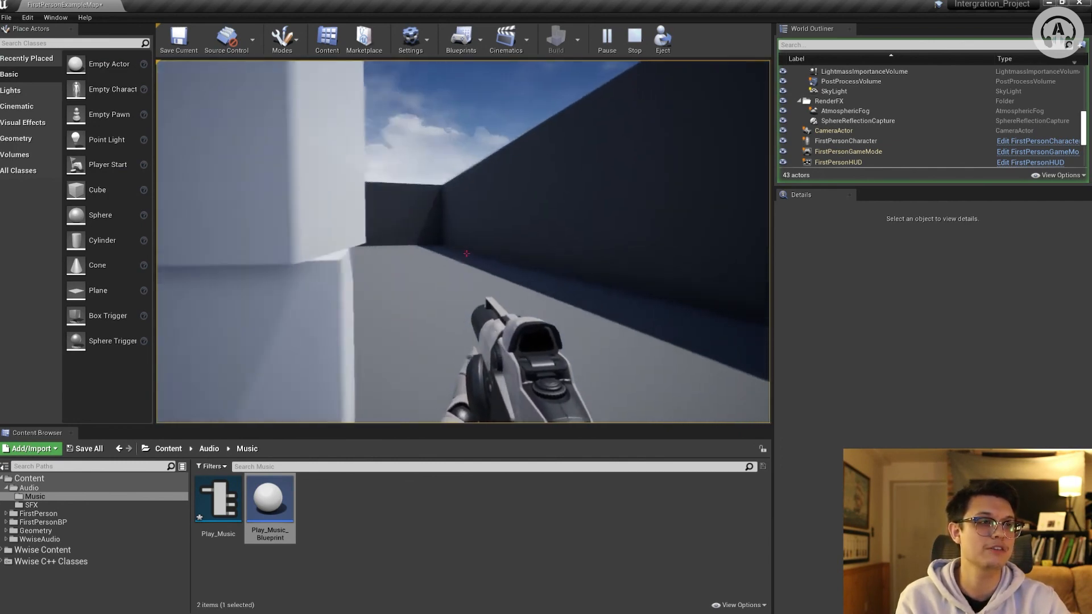
pyautogui.press('w')
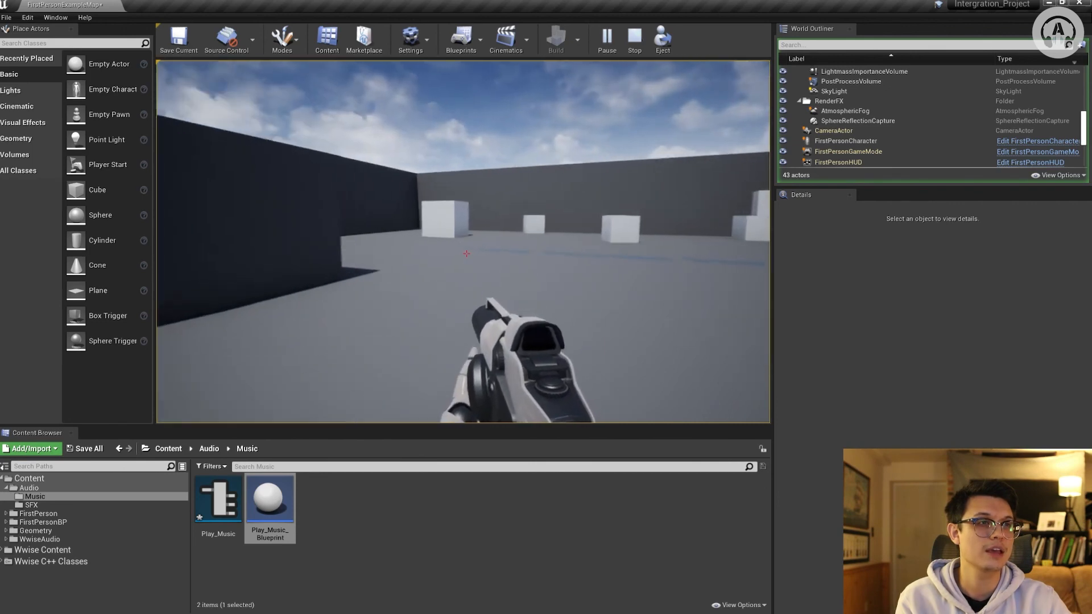
pyautogui.press('w')
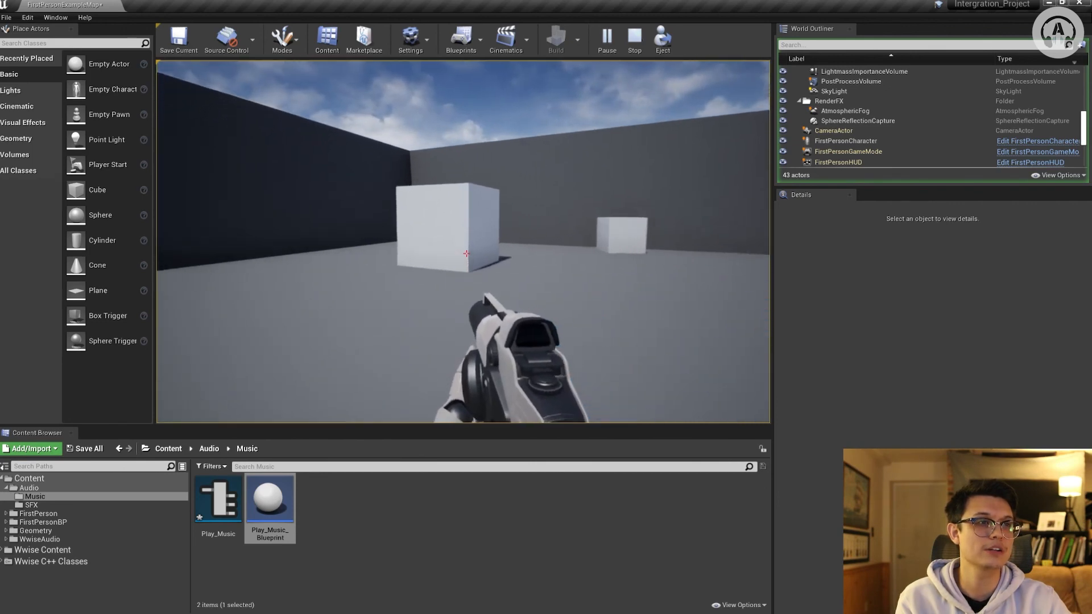
pyautogui.press('s')
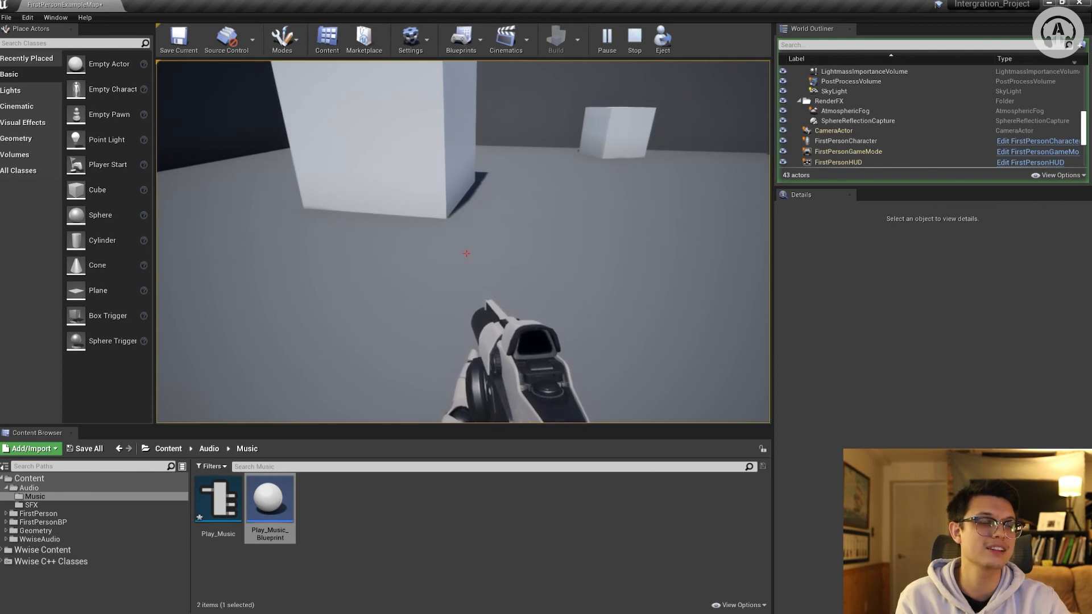
pyautogui.press('w')
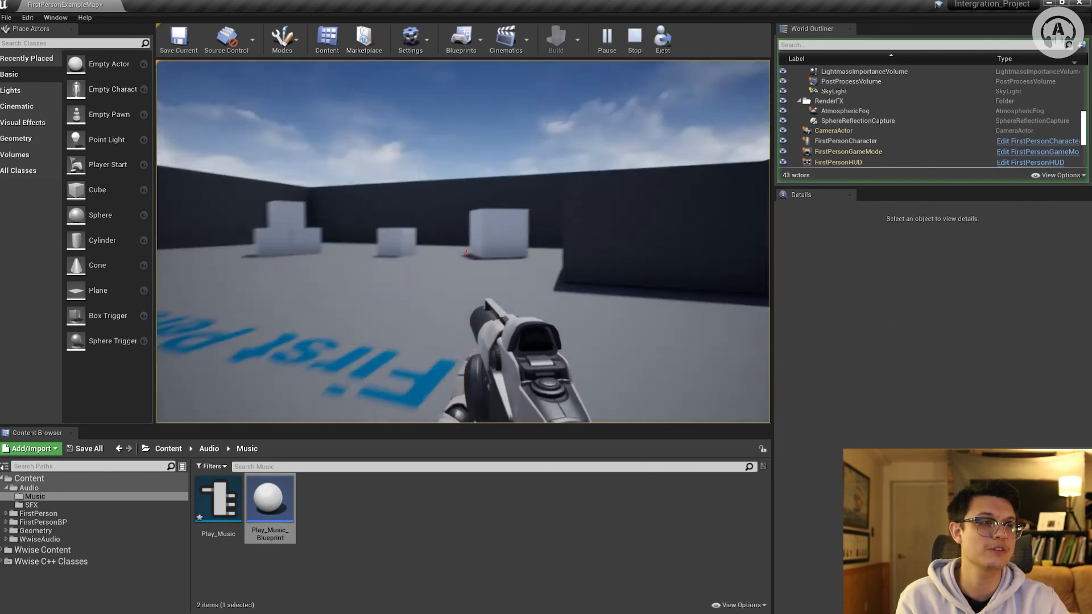
pyautogui.press('w')
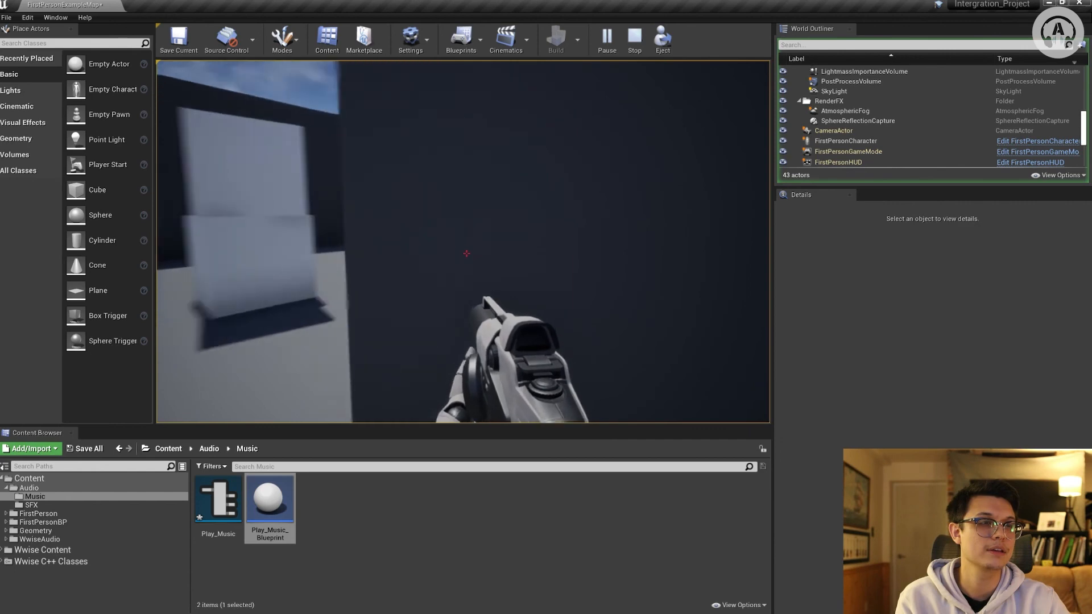
pyautogui.press('s')
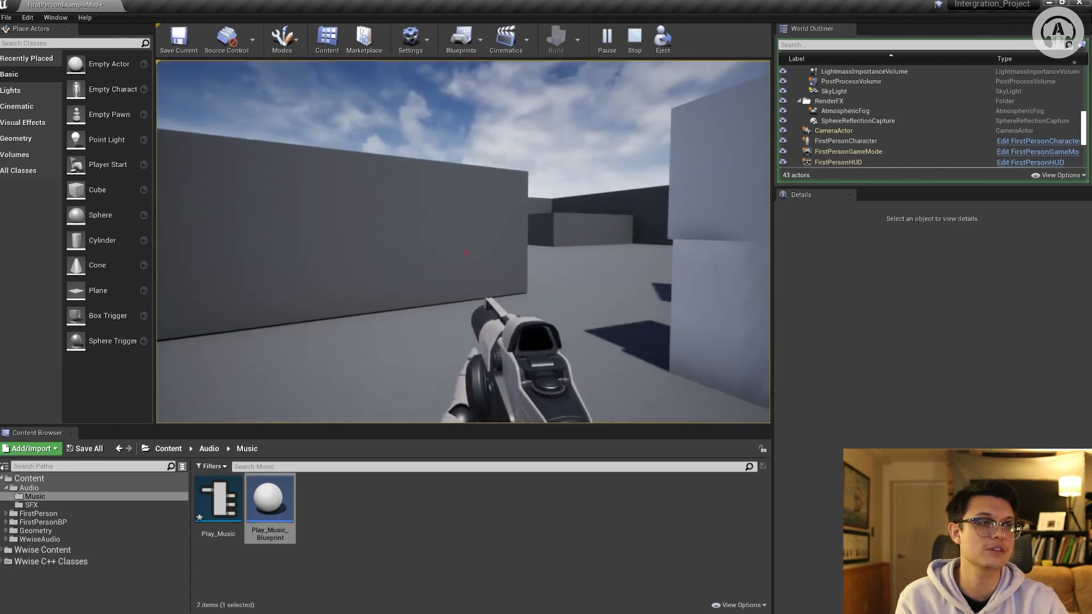
pyautogui.press('w')
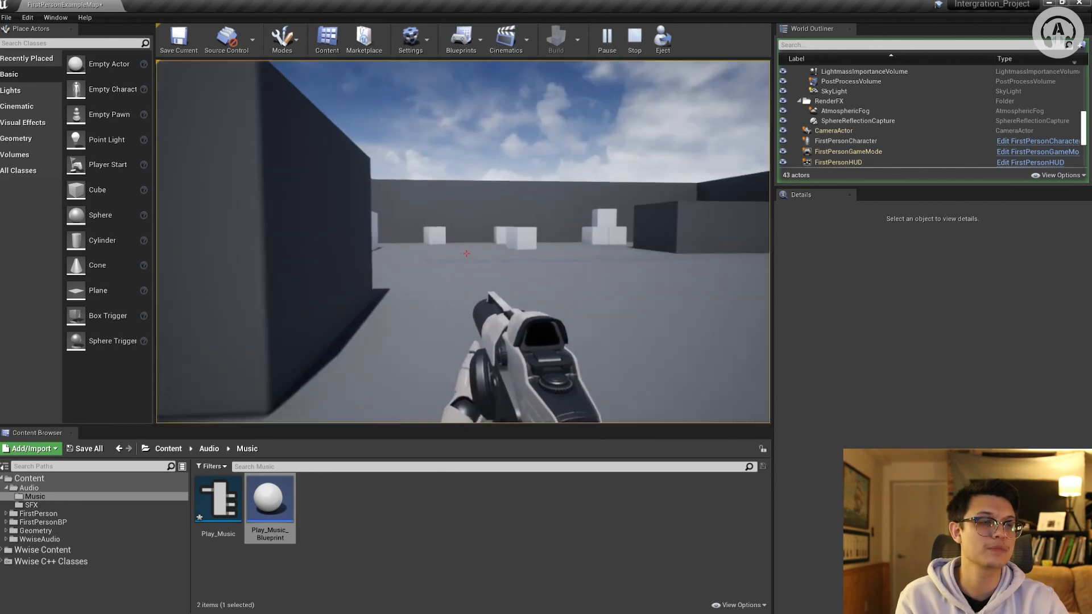
pyautogui.press('w')
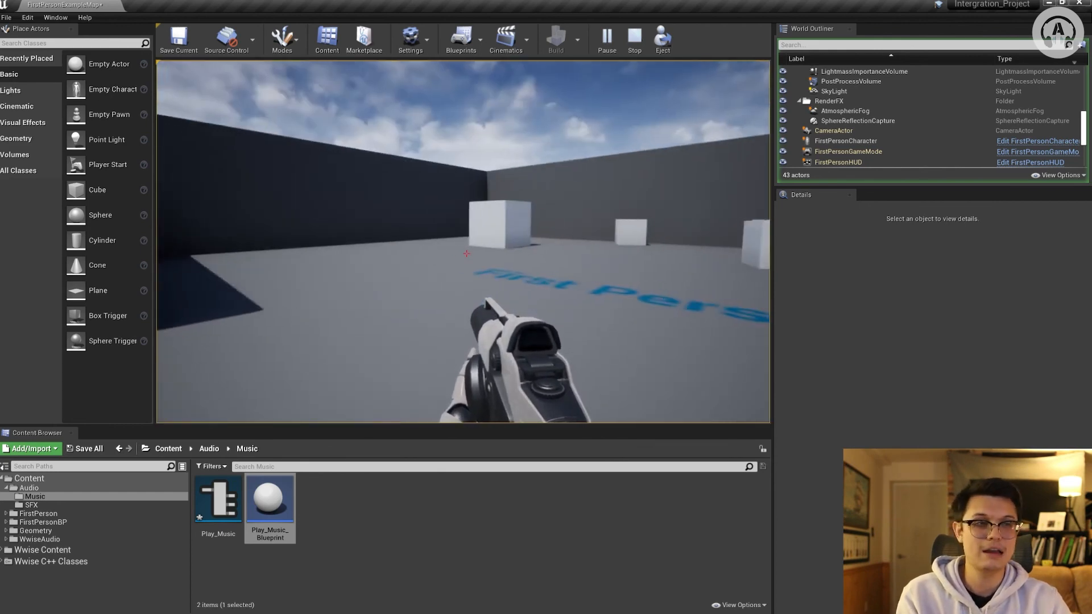
pyautogui.press('Escape')
# - Open the FirstPersonCharacter blueprint from the FirstPersonBP Blueprints folder
pyautogui.moveTo(491, 311)
pyautogui.mouseDown()
pyautogui.moveTo(560, 307)
pyautogui.moveTo(441, 292)
pyautogui.moveTo(491, 279)
pyautogui.moveTo(491, 310)
pyautogui.mouseUp()
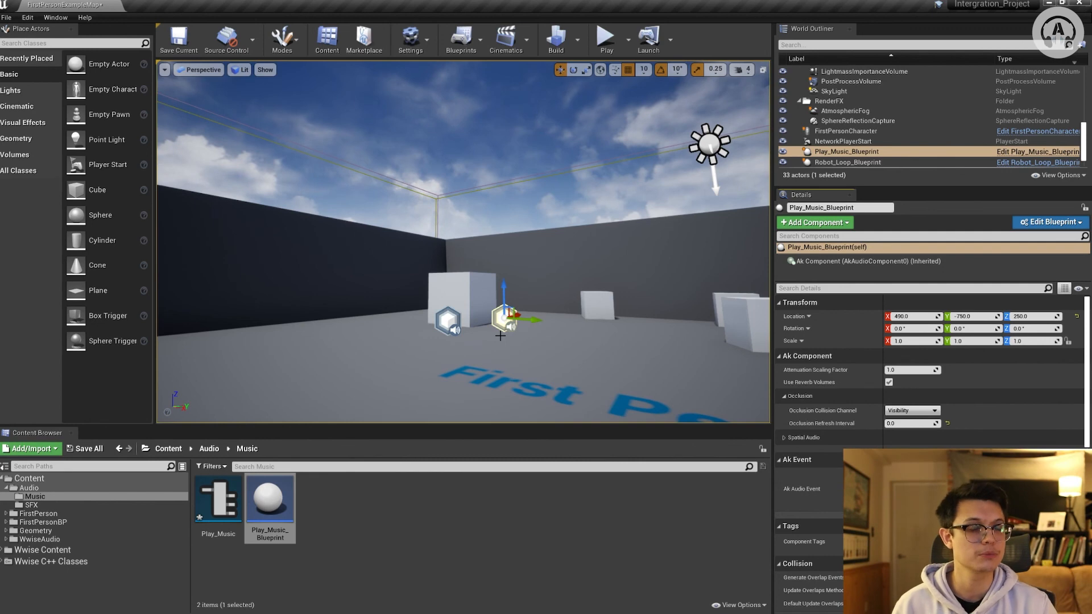
pyautogui.moveTo(499, 335); pyautogui.dragTo(489, 284)
pyautogui.click(38, 513)
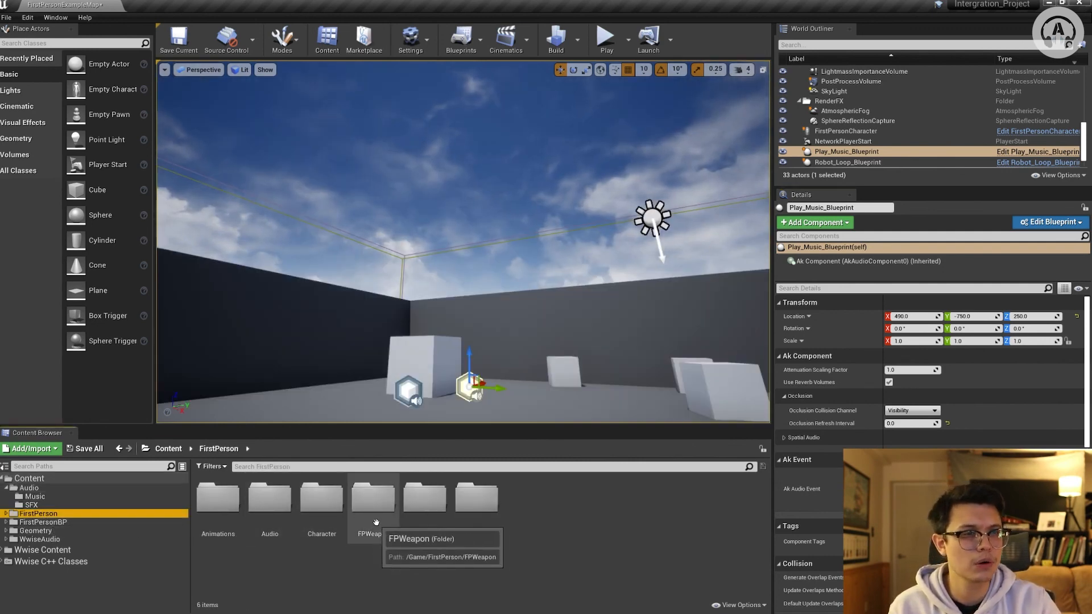
pyautogui.doubleClick(50, 522)
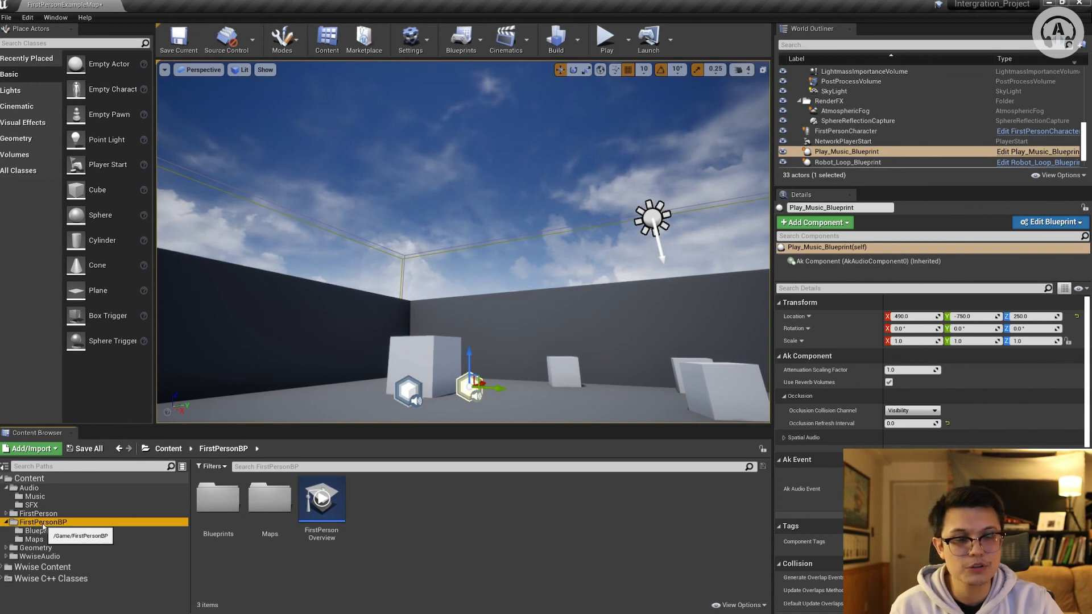
pyautogui.click(40, 531)
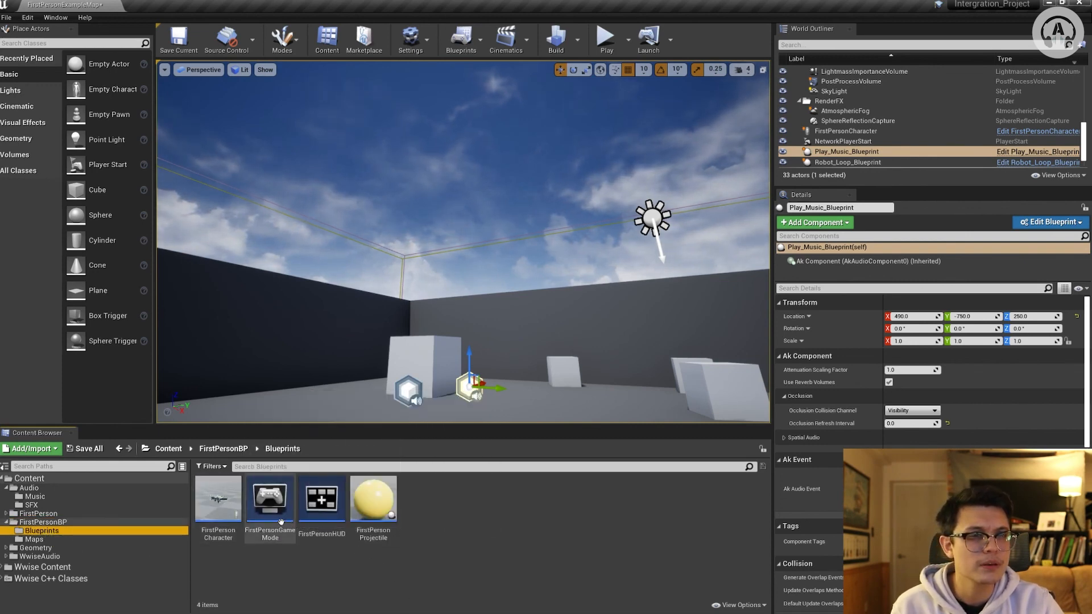
pyautogui.doubleClick(225, 515)
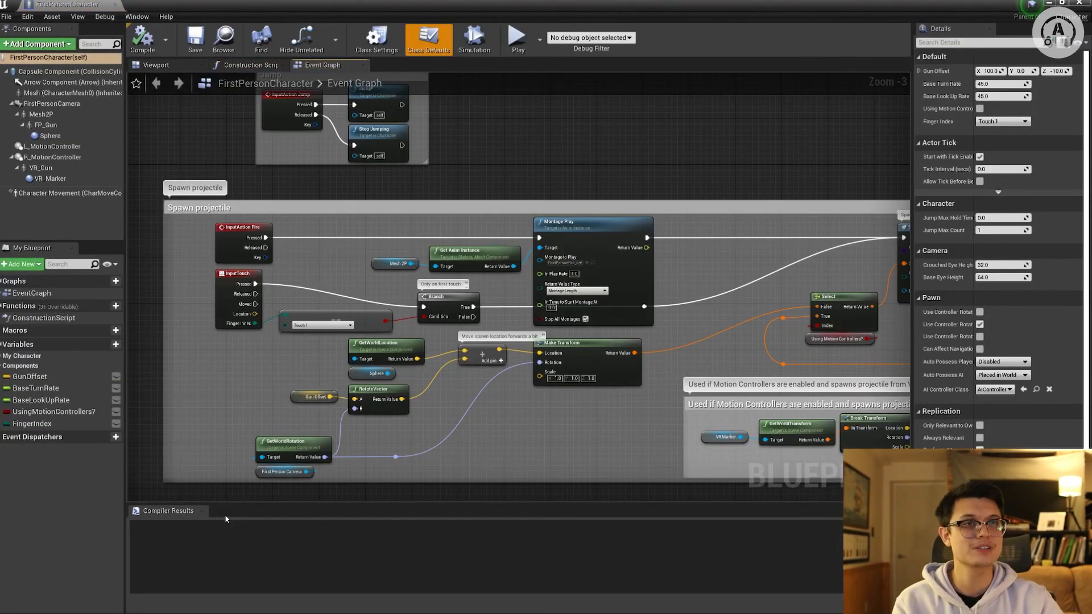
# - In the Spawn projectile section, move GetActorLocation and Play Sound at Location farther from the SpawnActor node to make room
pyautogui.scroll(-6, 650, 202)
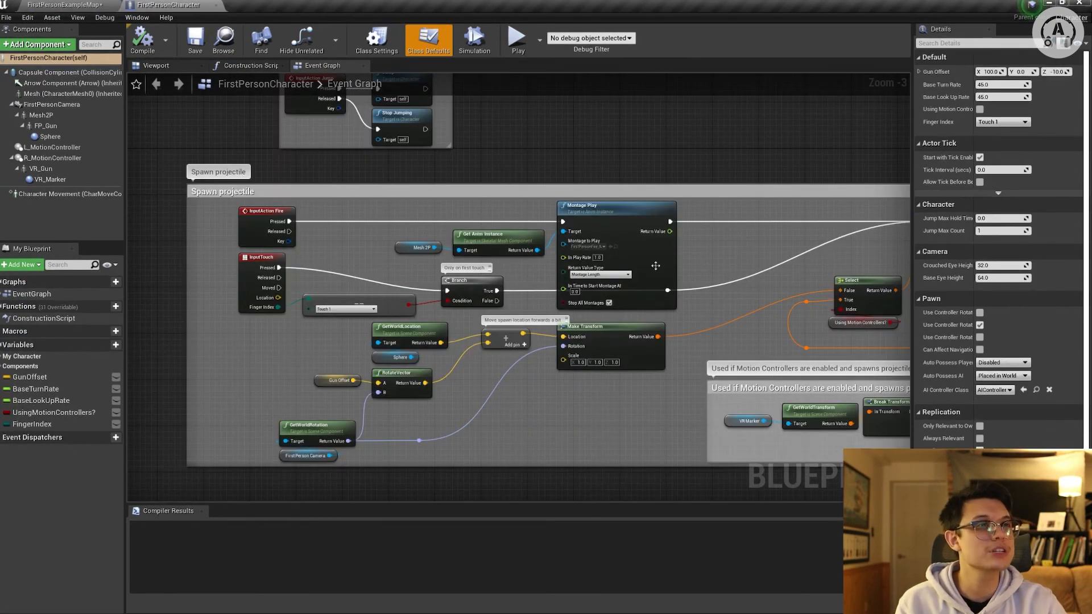
pyautogui.scroll(-2, 741, 246)
pyautogui.moveTo(756, 235); pyautogui.dragTo(286, 233)
pyautogui.scroll(2, 385, 245)
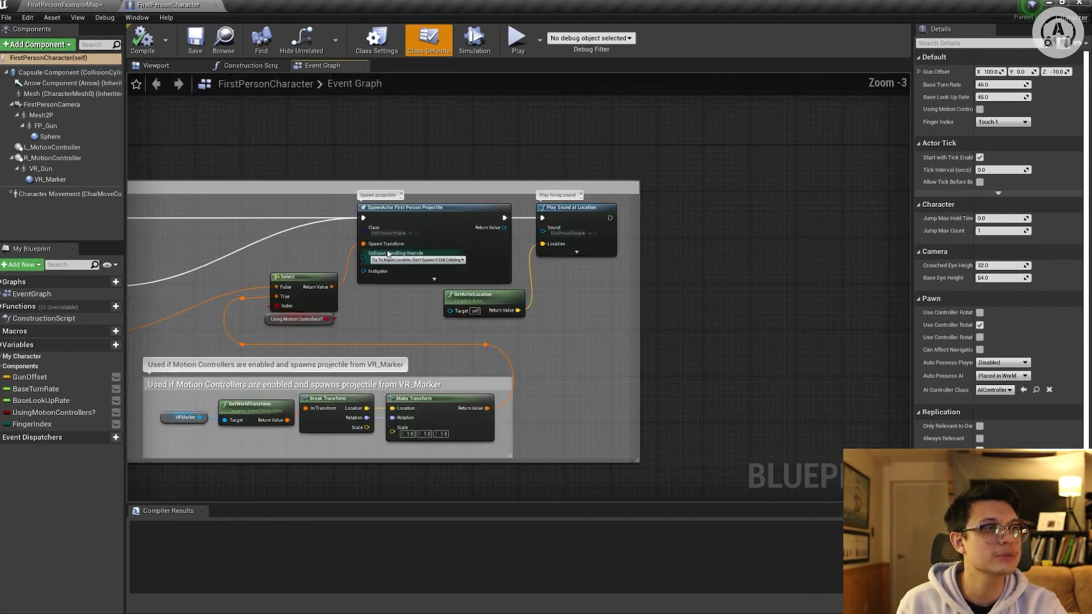
pyautogui.scroll(3, 403, 313)
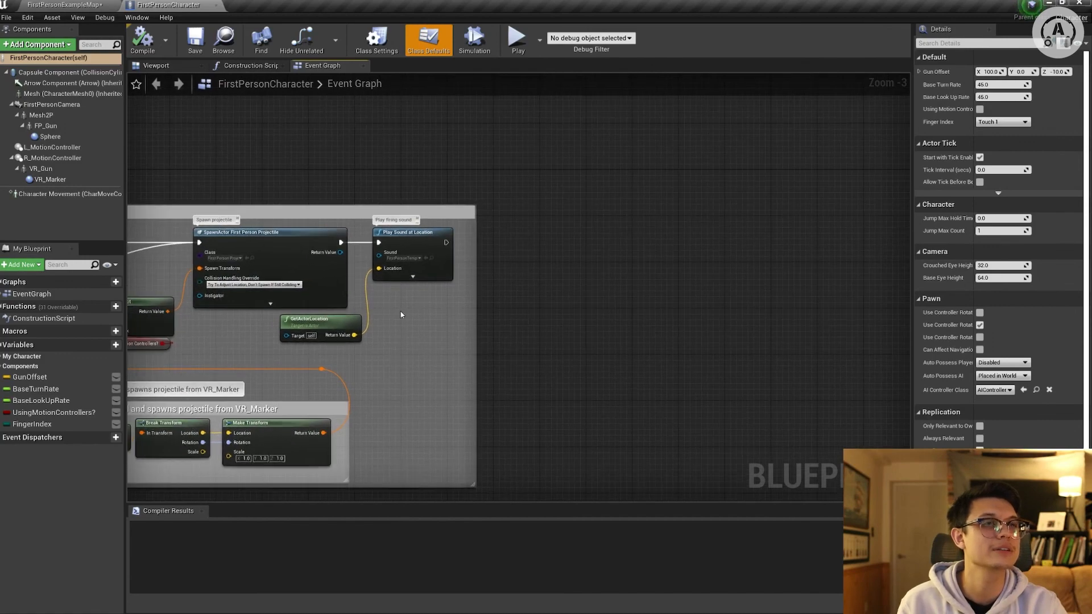
pyautogui.moveTo(421, 311); pyautogui.dragTo(412, 340)
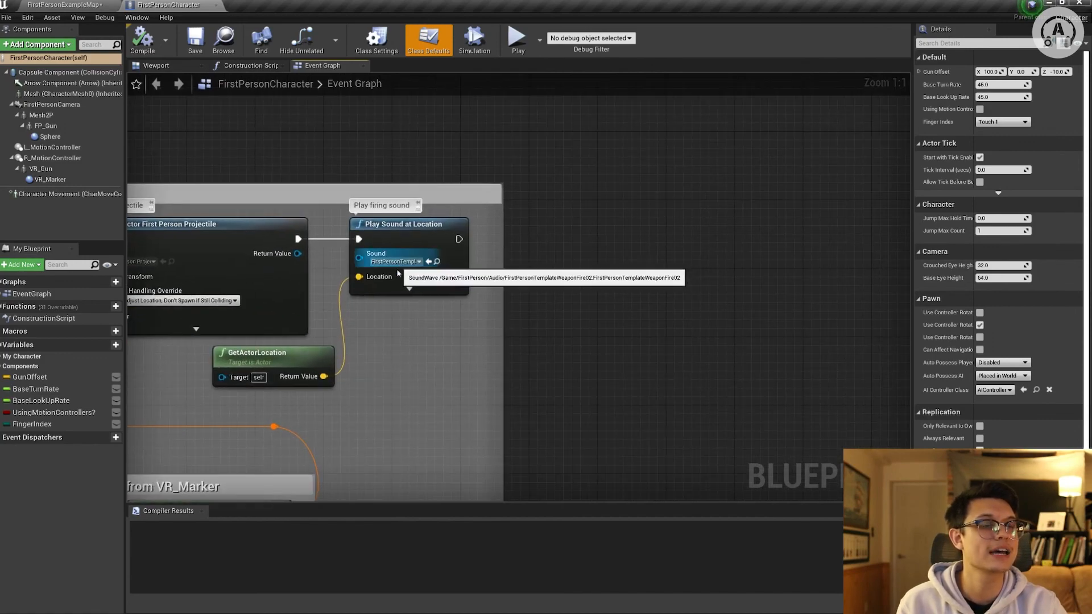
pyautogui.scroll(-1, 397, 366)
pyautogui.moveTo(375, 353); pyautogui.dragTo(556, 288)
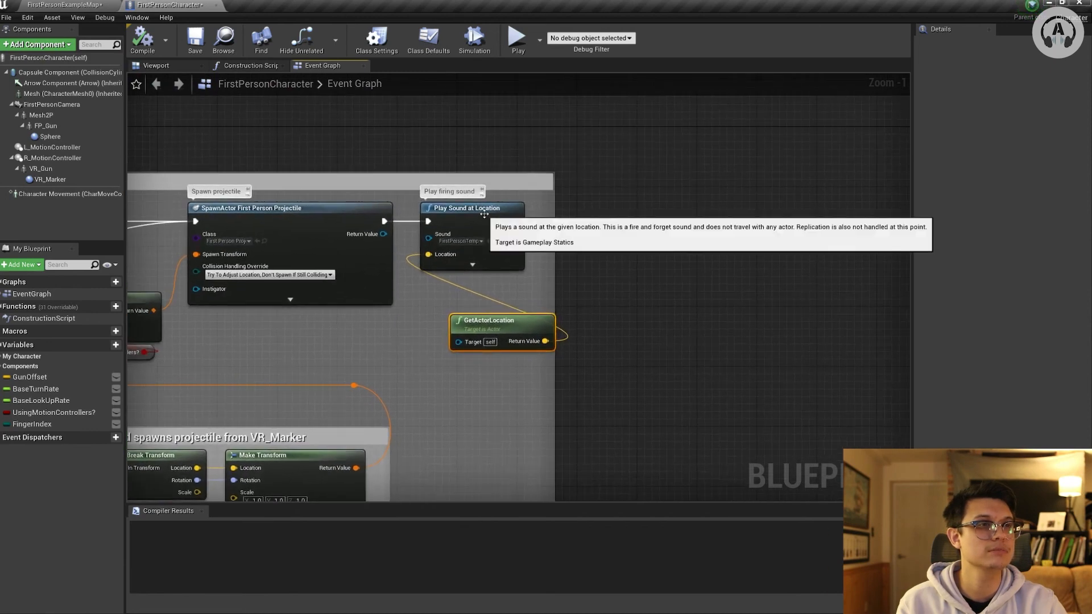
pyautogui.moveTo(485, 207); pyautogui.dragTo(598, 208)
# - Add a Post Event at Location node from the execution output of SpawnActor First Person Projectile
pyautogui.moveTo(384, 221); pyautogui.dragTo(462, 151)
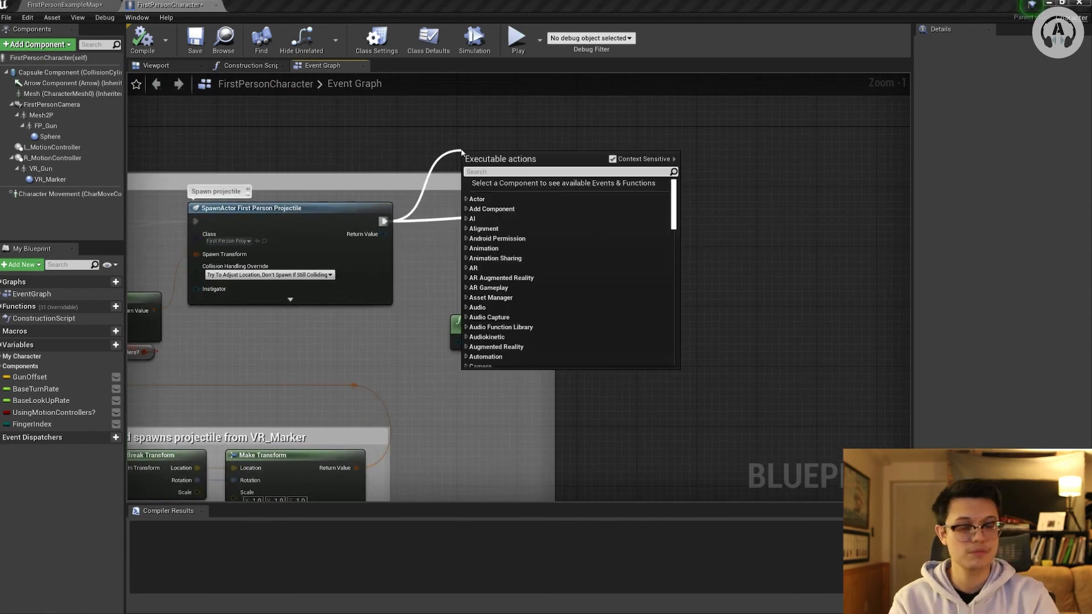
pyautogui.write('Post eve')
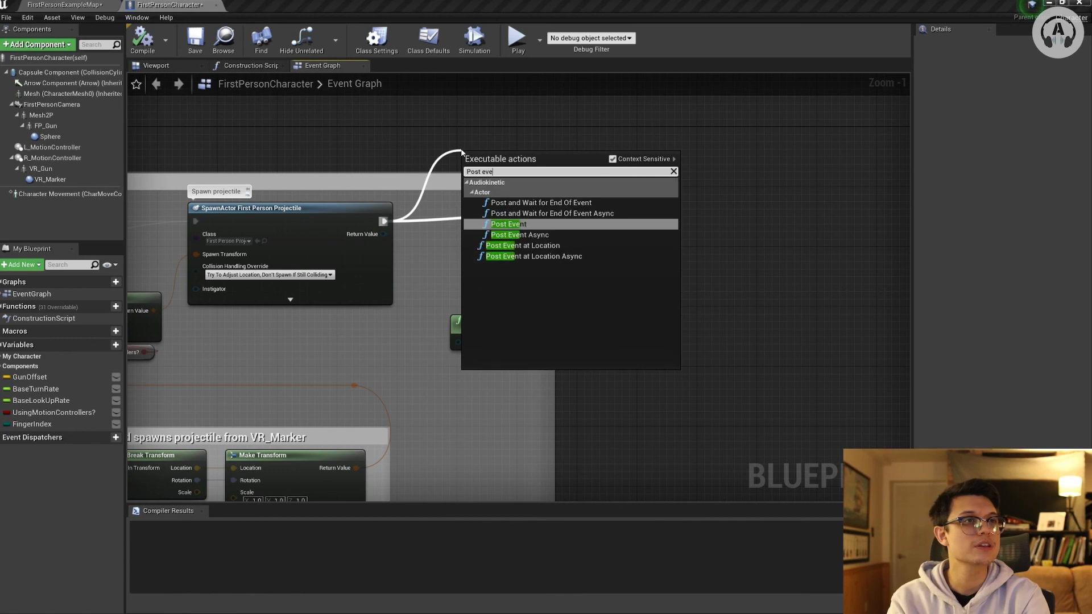
pyautogui.write('nt')
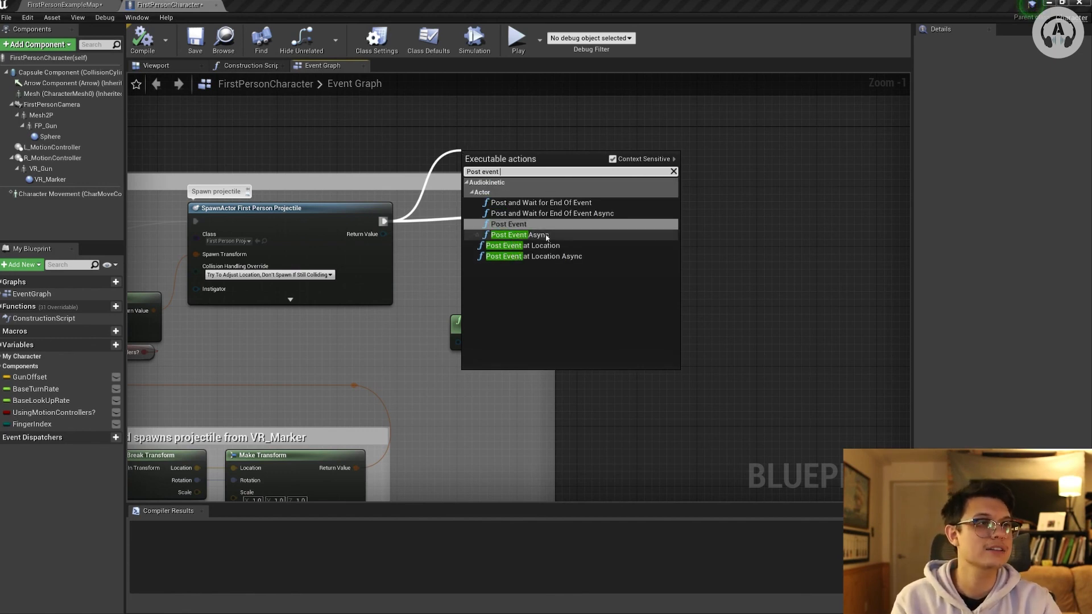
pyautogui.click(523, 245)
# - Wire GetActorLocation into the Location input of Post Event at Location and delete the Play Sound at Location node
pyautogui.moveTo(608, 202); pyautogui.dragTo(788, 225)
pyautogui.moveTo(546, 341); pyautogui.dragTo(473, 209)
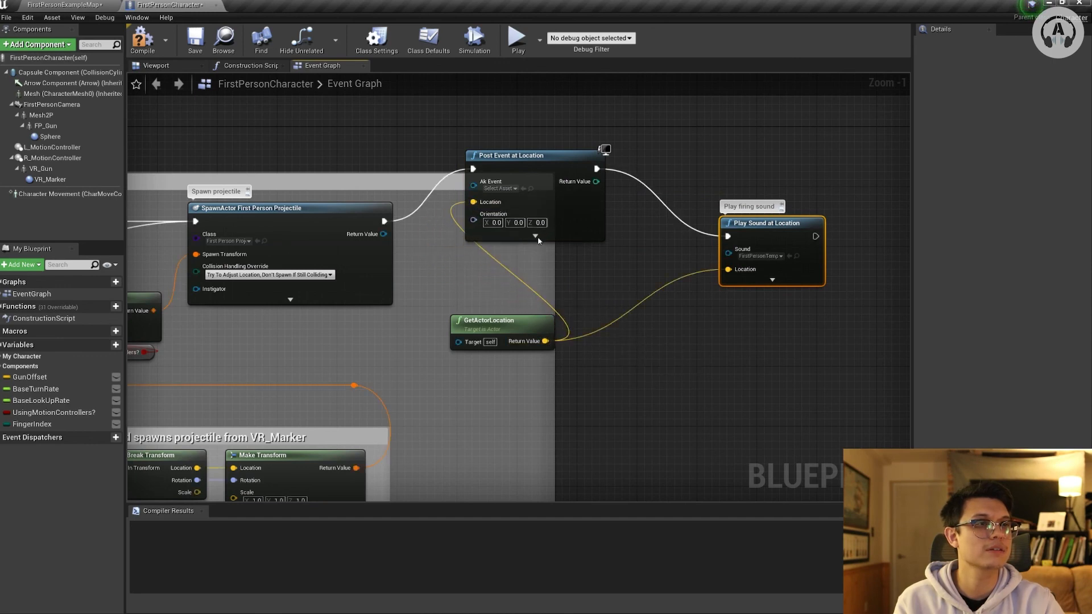
pyautogui.press('Delete')
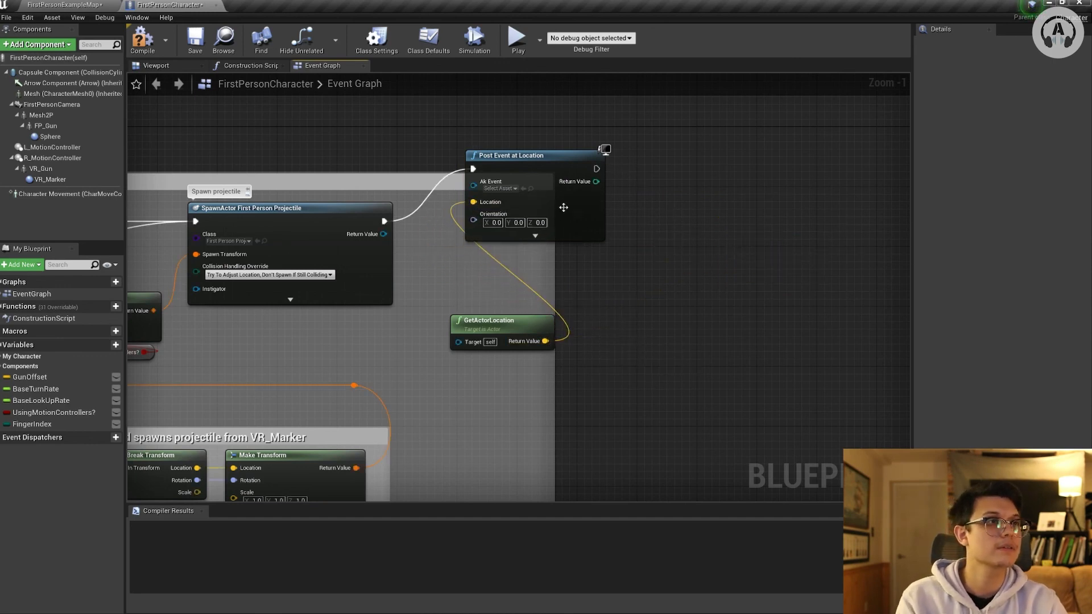
# - Reposition the Post Event at Location node and set its Ak Event to grapple_Gun
pyautogui.moveTo(511, 156); pyautogui.dragTo(579, 171)
pyautogui.click(567, 203)
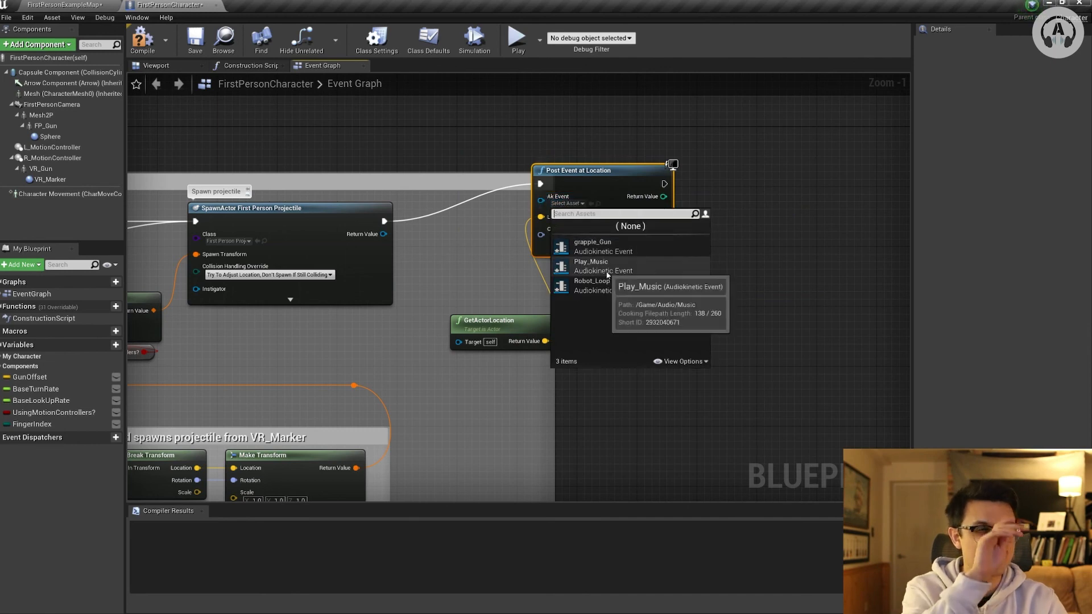
pyautogui.click(594, 246)
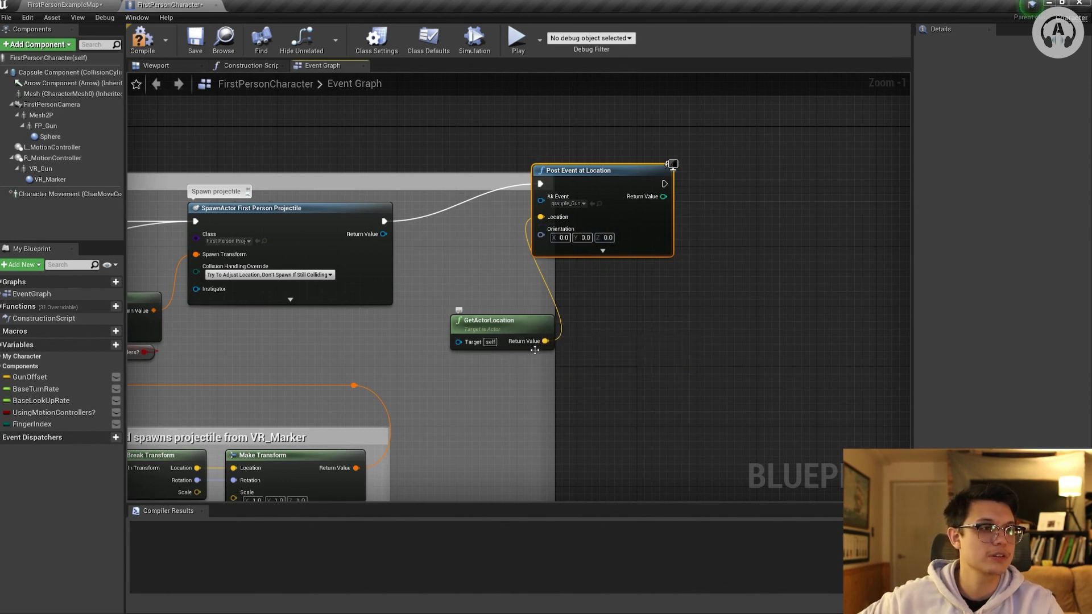
# - Move GetActorLocation clear of Post Event at Location, compile the FirstPersonCharacter blueprint and return to the level
pyautogui.moveTo(535, 322); pyautogui.dragTo(483, 346)
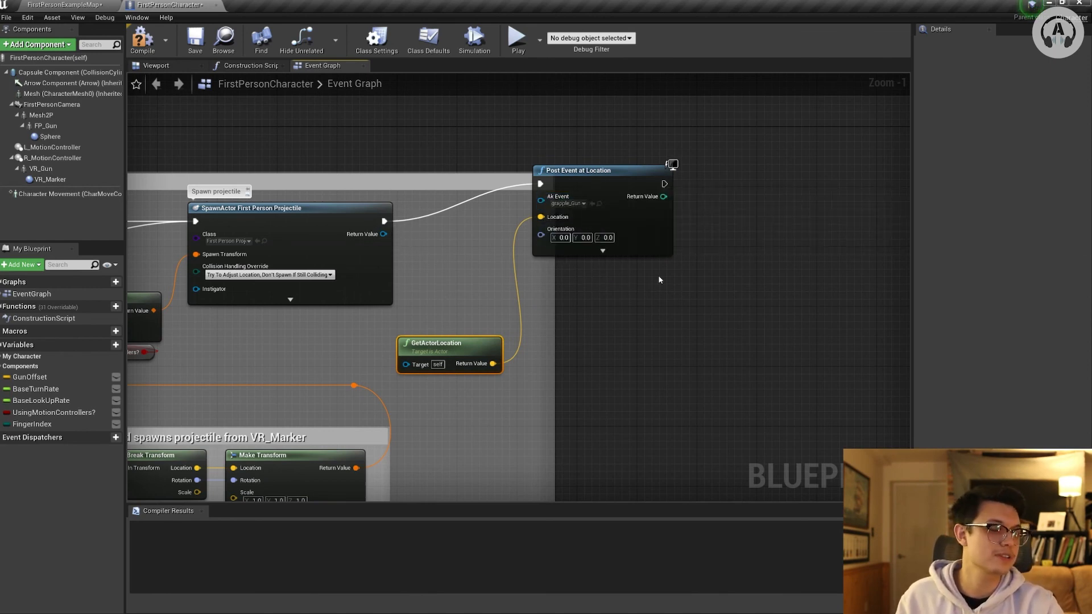
pyautogui.scroll(-2, 659, 279)
pyautogui.click(142, 38)
pyautogui.click(64, 5)
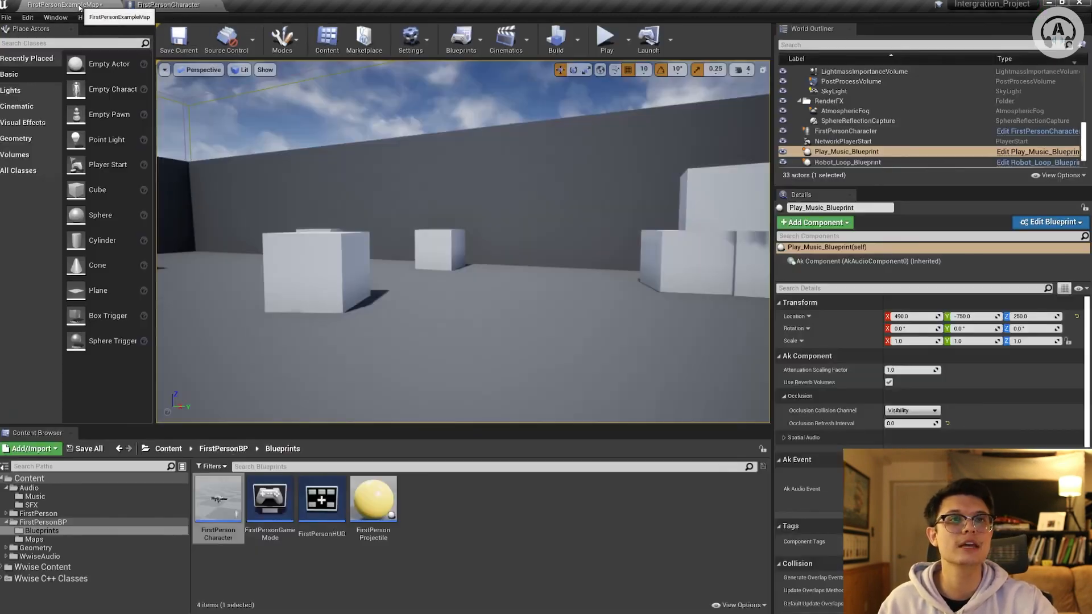
# - Play the level and fire the gun while walking around to test the grapple_Gun sound
pyautogui.click(605, 37)
pyautogui.click(594, 91)
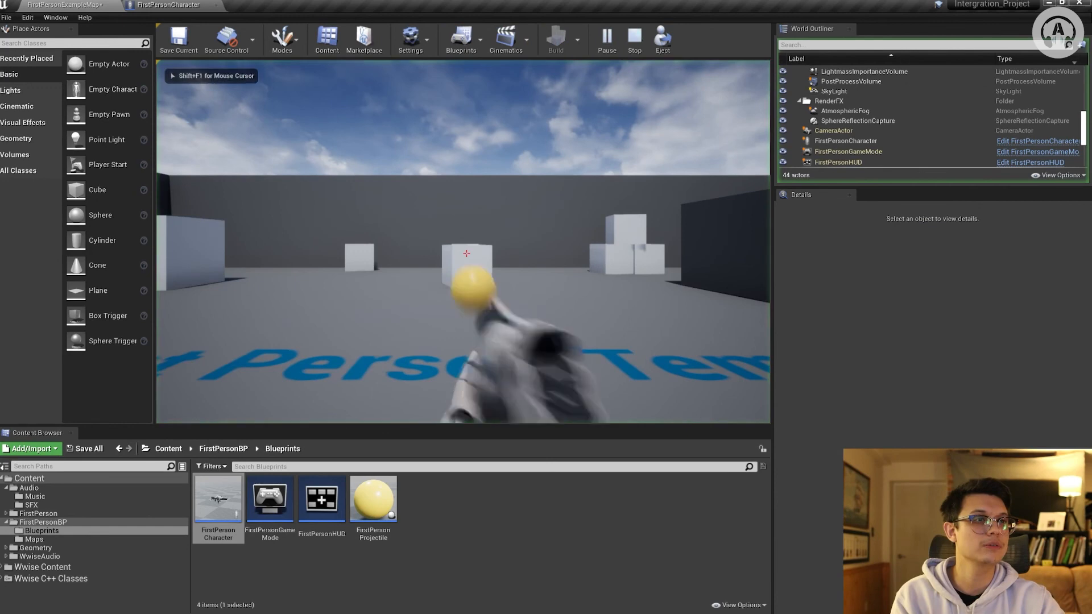
pyautogui.press('w')
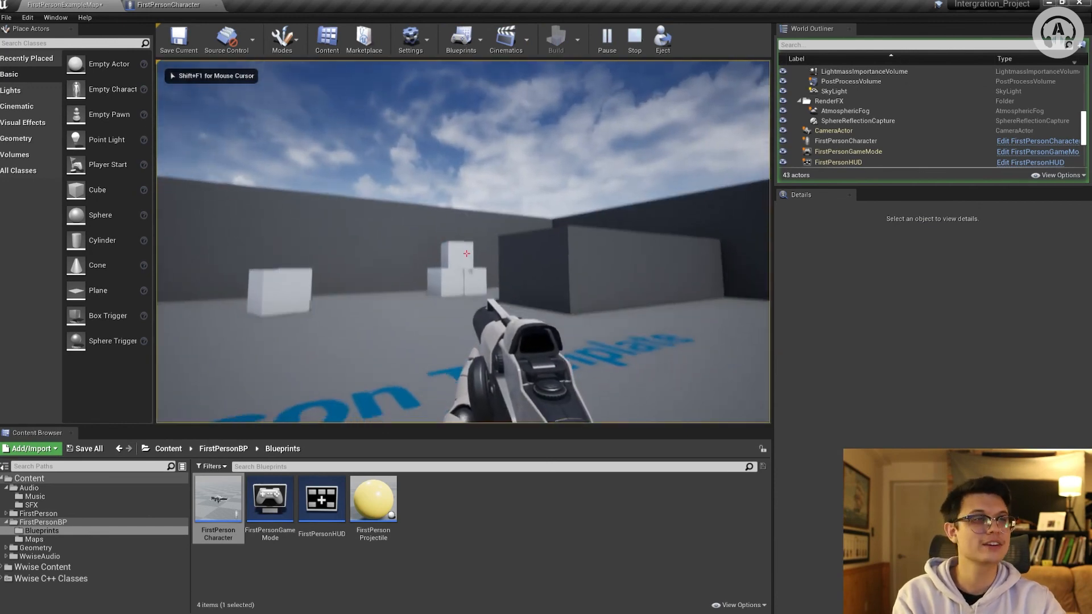
pyautogui.click(466, 254)
pyautogui.press('w')
pyautogui.click(466, 253)
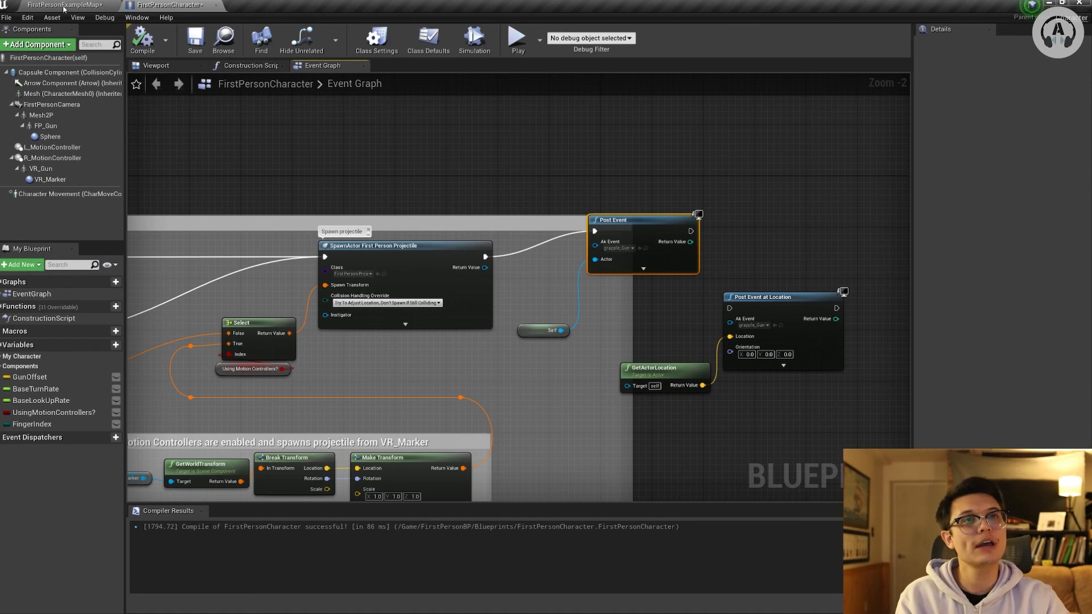
# - Return from the FirstPersonCharacter blueprint to the FirstPersonExampleMap level
pyautogui.click(65, 8)
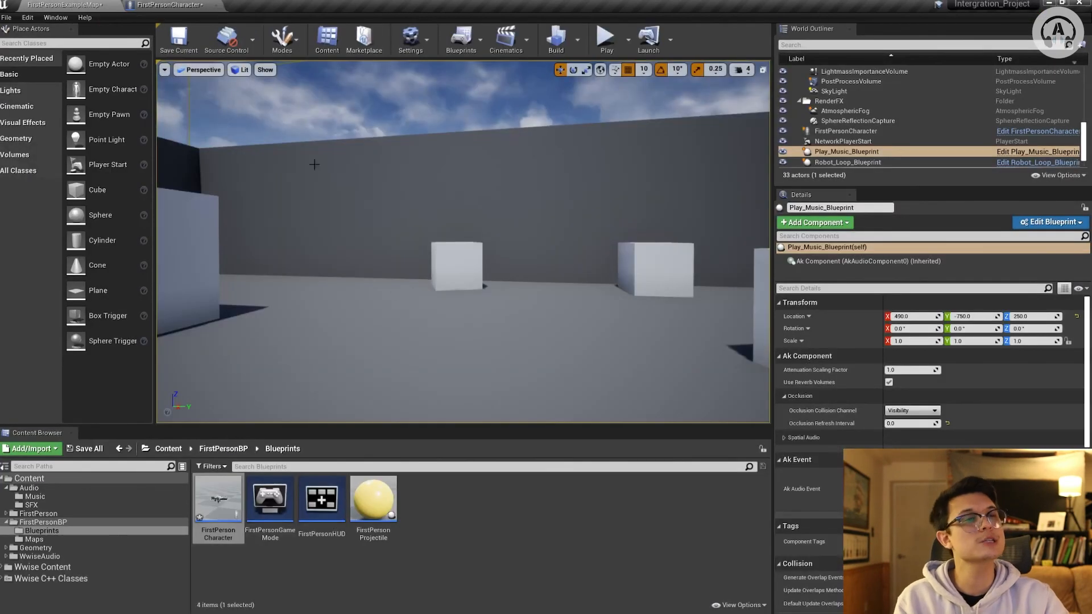